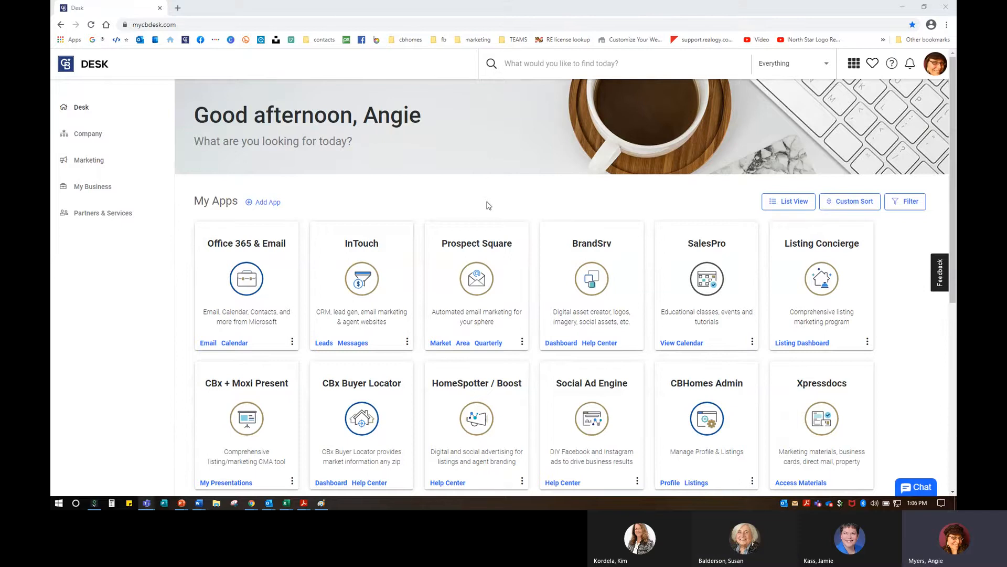
Step: Try the list and grid layouts for My Apps and peek at Custom Sort without changing order
scroll(487, 206, "down", 1)
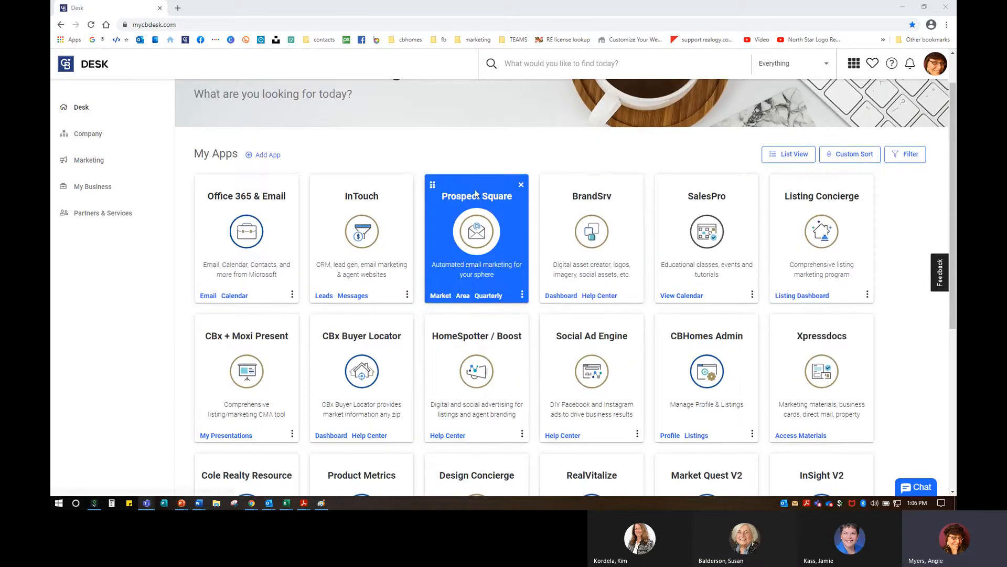
scroll(486, 229, "up", 1)
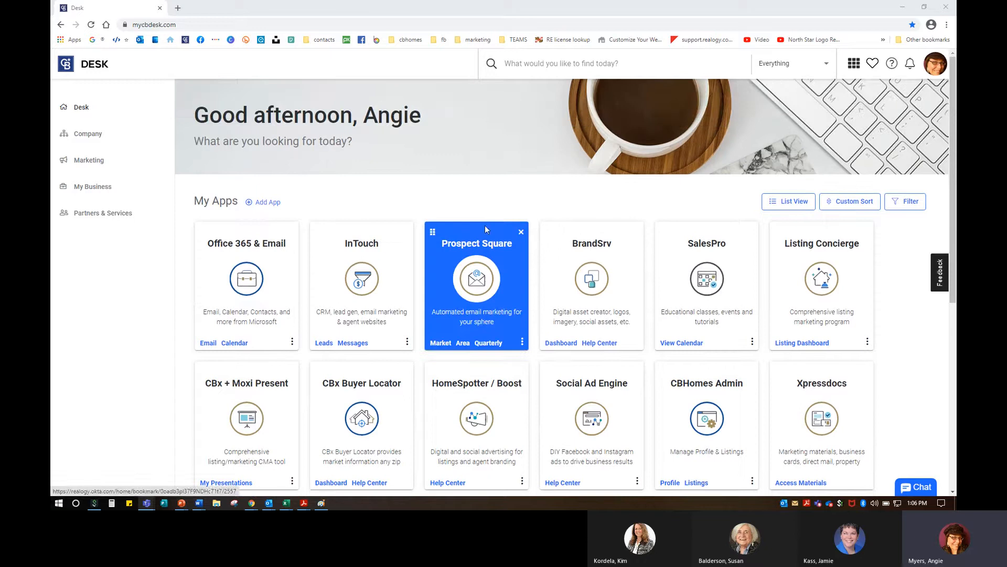
left_click_drag(486, 229, 462, 227)
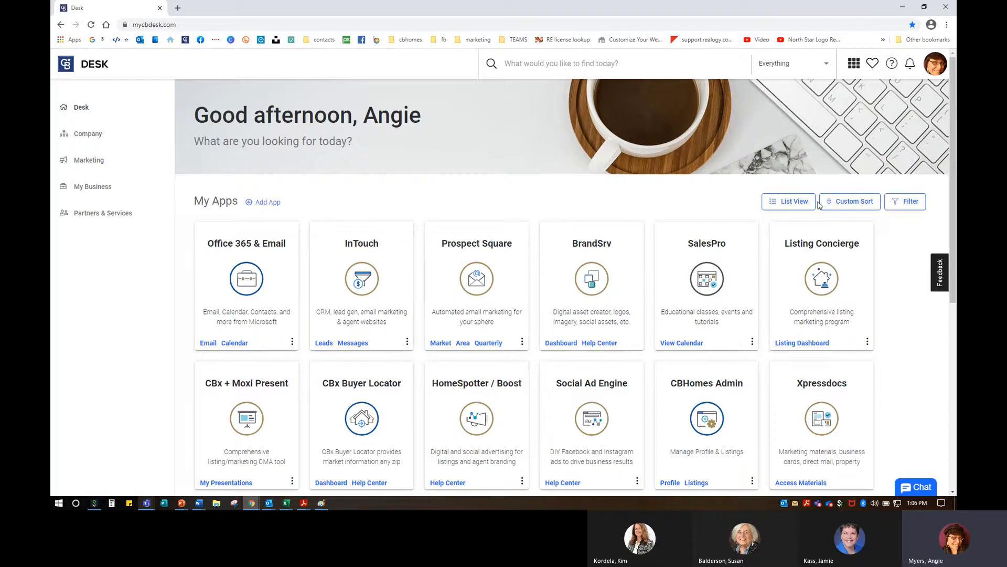
left_click(798, 203)
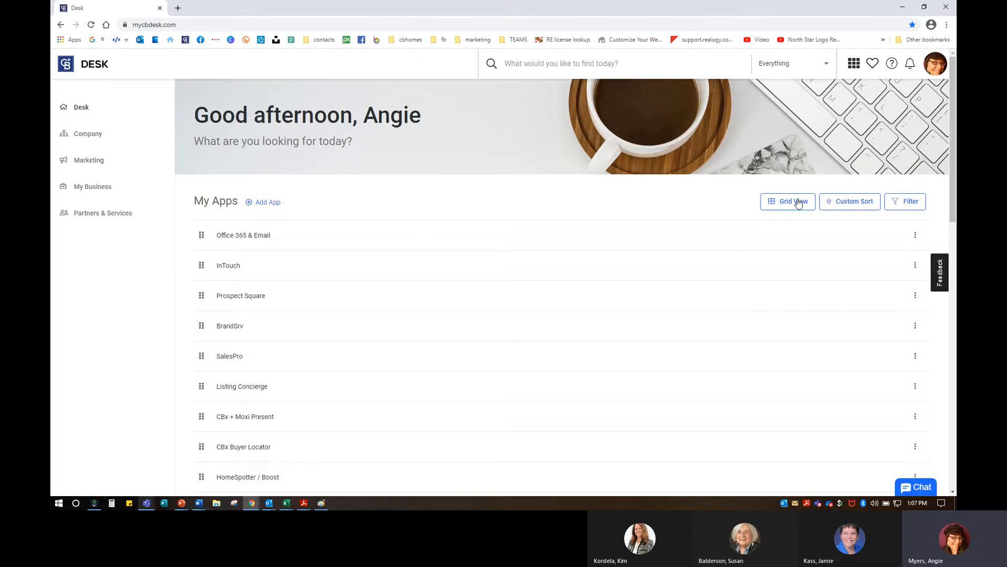
left_click(798, 203)
left_click(843, 207)
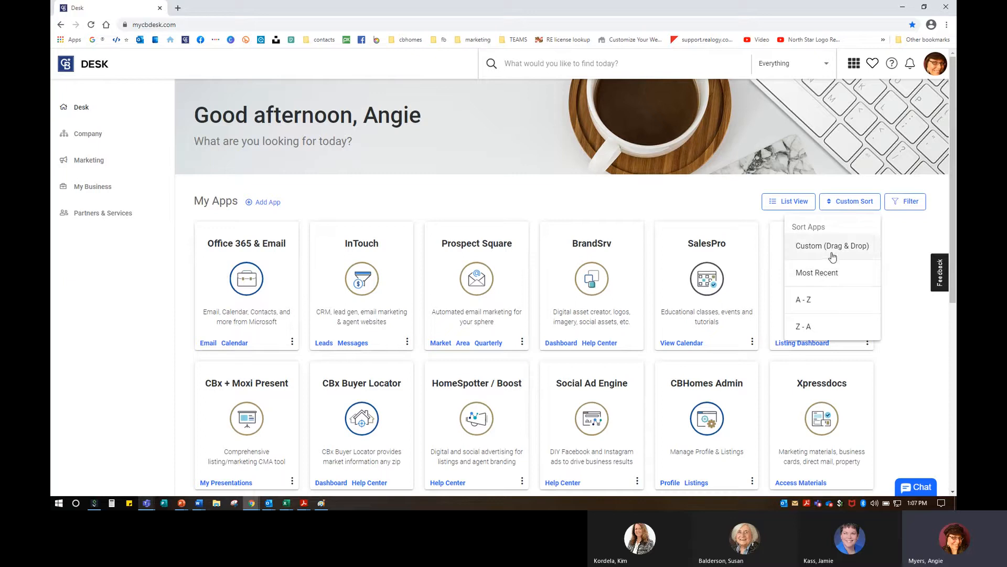
left_click(909, 202)
Step: In Filter Apps, untick and re-tick Open Ecosystem, Finance, Education and Productivity, then focus Find an App
left_click(910, 202)
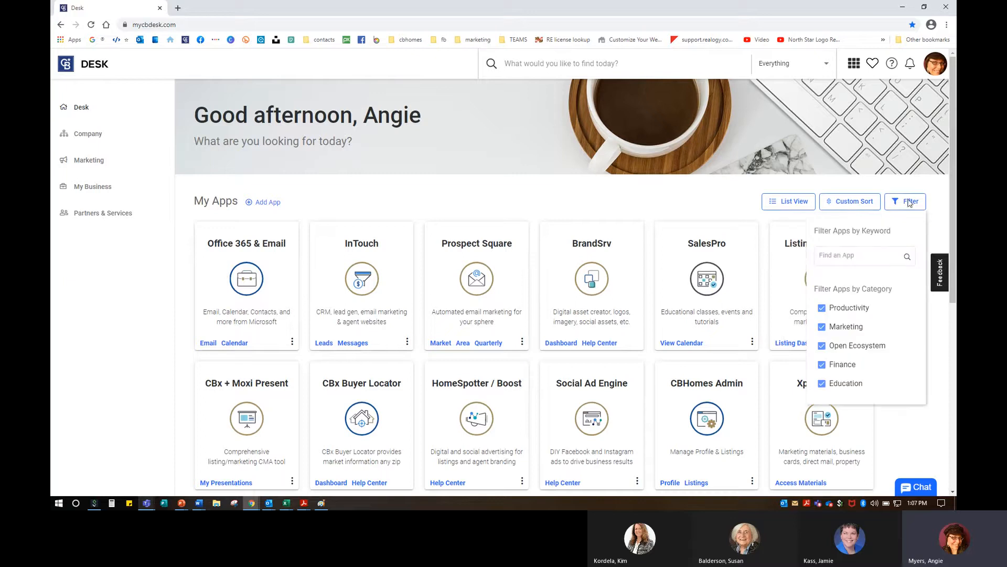
left_click(821, 346)
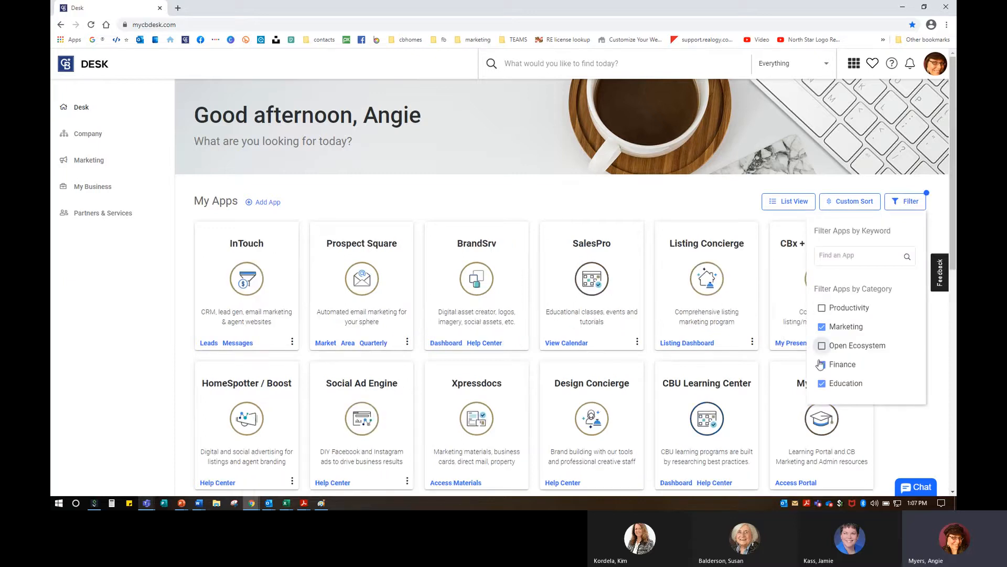
left_click(822, 365)
left_click(822, 384)
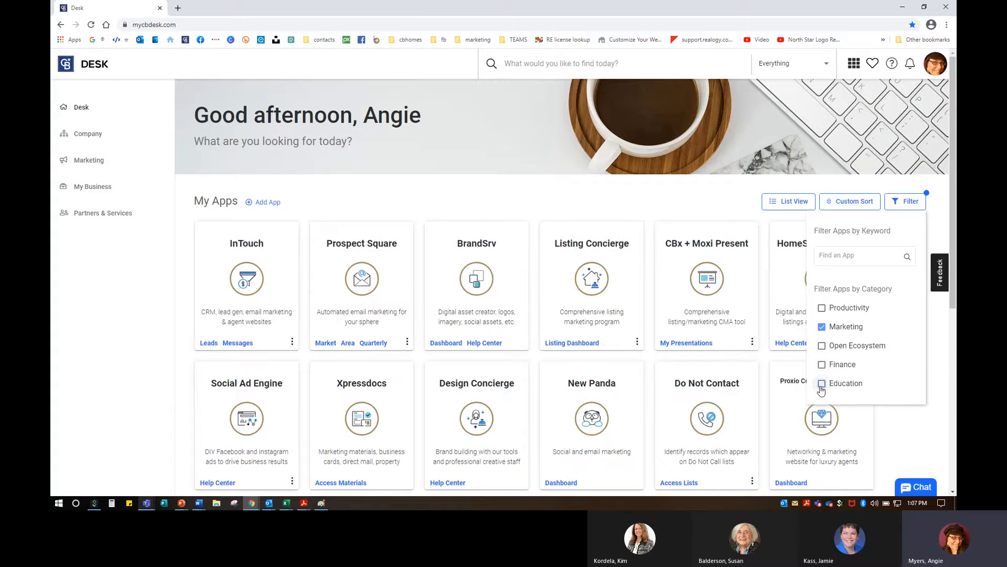
left_click(822, 384)
left_click(822, 365)
left_click(822, 345)
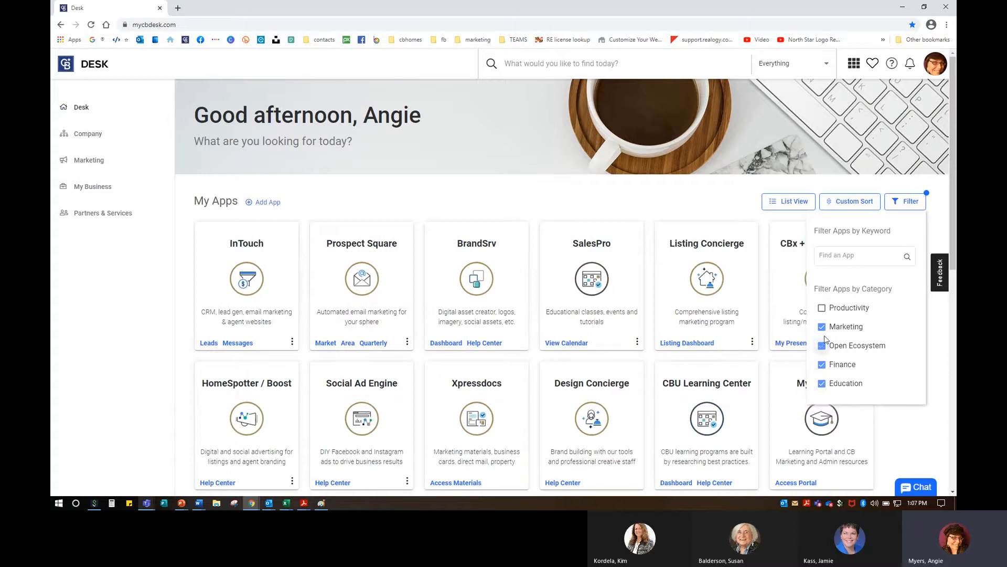
left_click(823, 309)
left_click(864, 255)
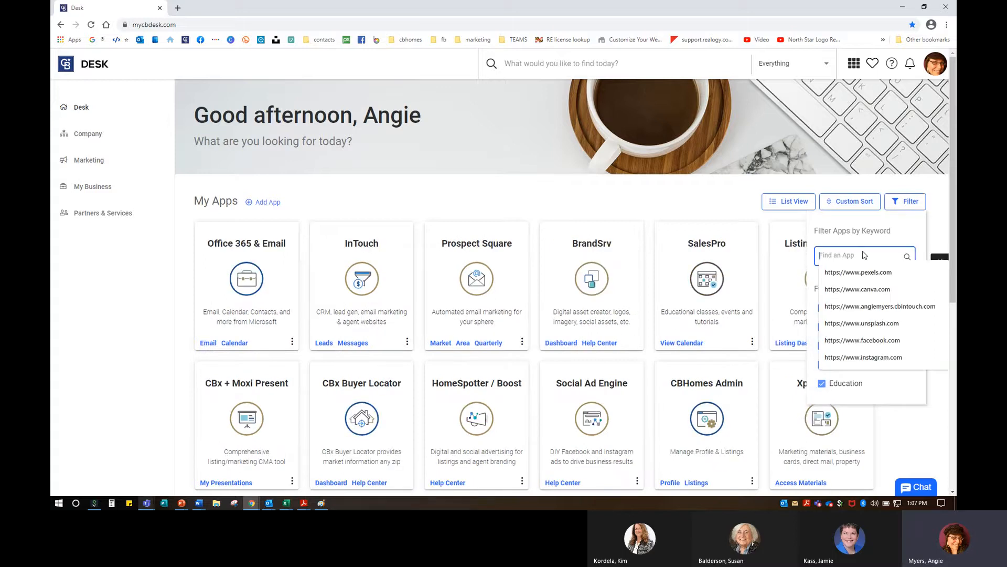
Step: Search the apps for 'pros' and launch the Prospect Square card
type("pros")
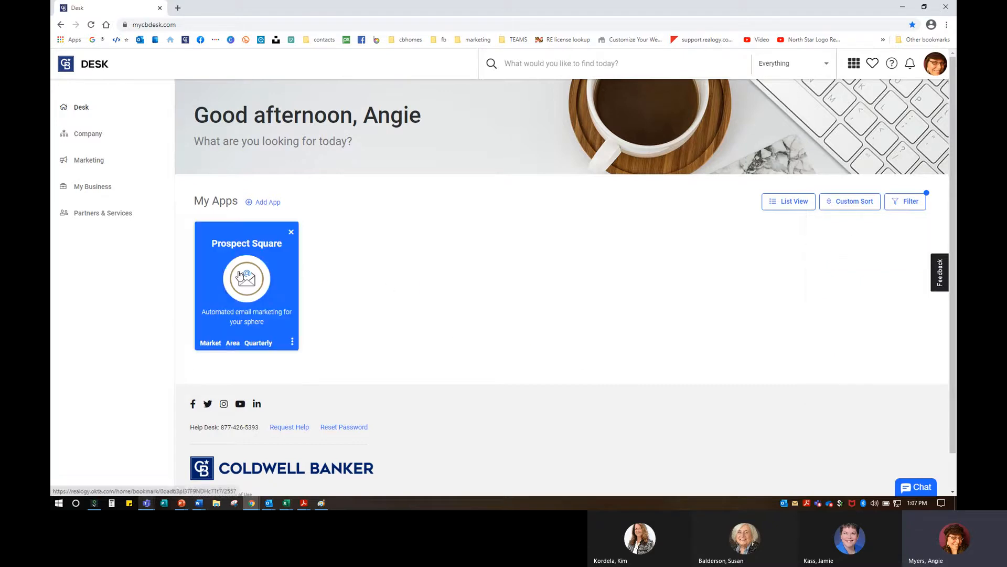
left_click(240, 274)
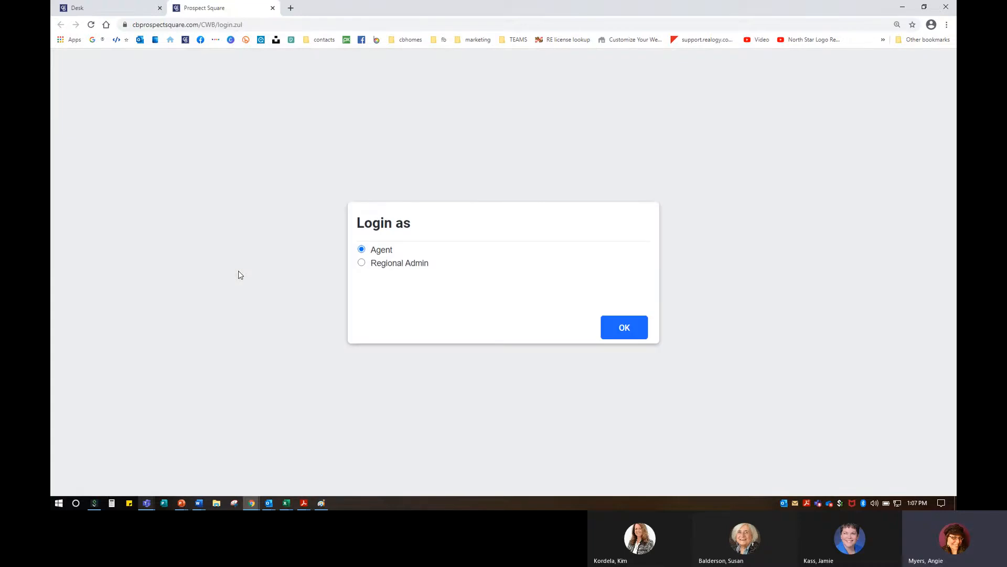
Step: Log in to Prospect Square with the Agent role
left_click(626, 336)
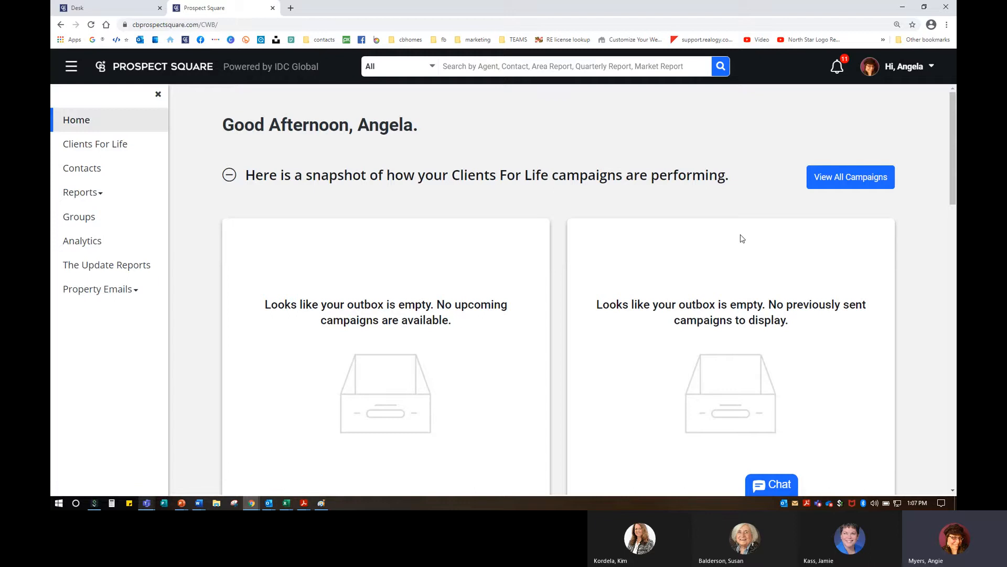
Step: Glance at the account menu and the Groups list, then open Contacts listing all 164 contacts
left_click(910, 67)
left_click(87, 170)
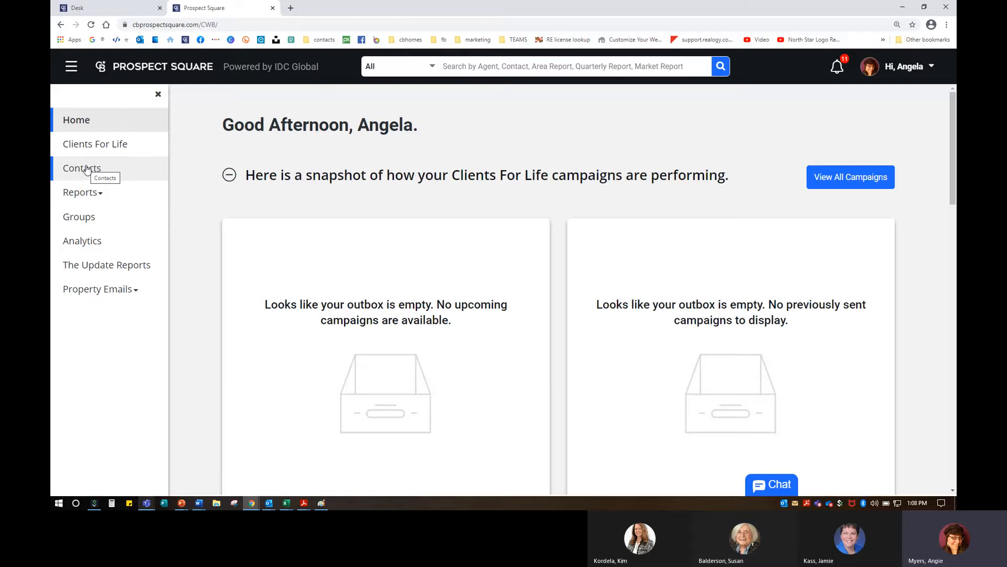
left_click(90, 223)
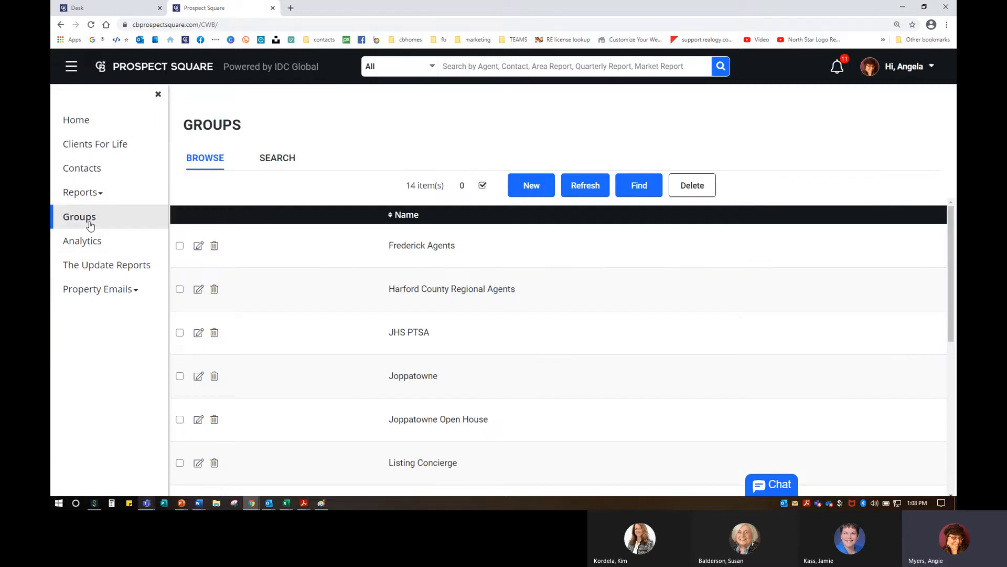
scroll(603, 312, "down", 5)
scroll(603, 313, "up", 5)
left_click(80, 174)
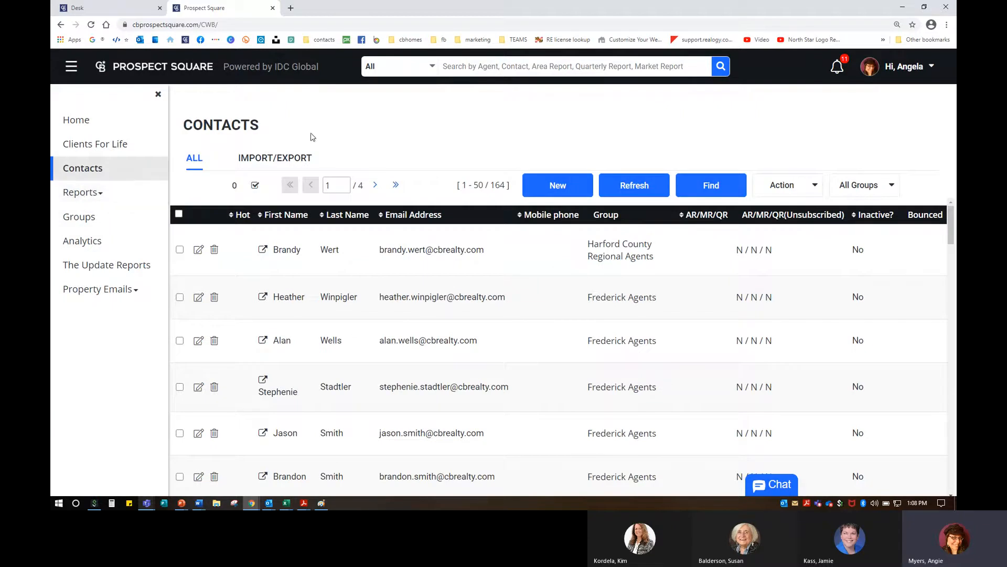
Step: Expand Reports to list Area, Market, Quarterly Report and Report Settings, zooming to 150% and back to 125%
left_click(86, 194)
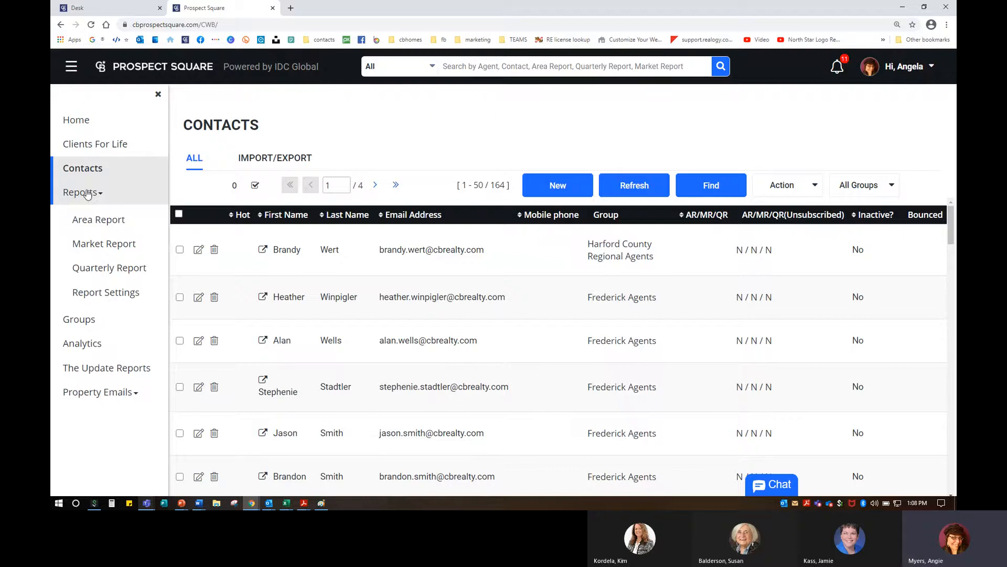
key("ctrl+plus")
left_click(96, 223)
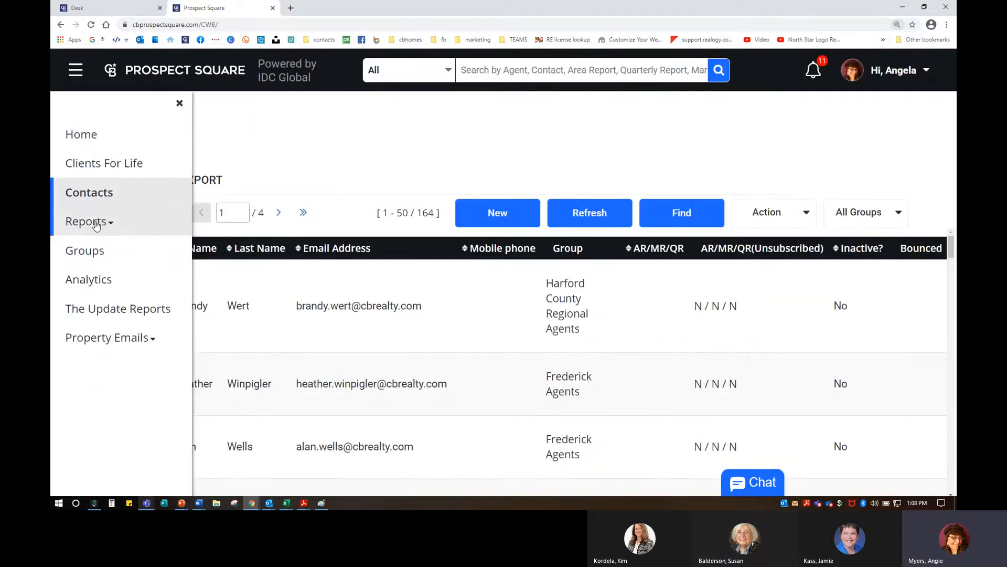
left_click(96, 224)
key("ctrl+minus")
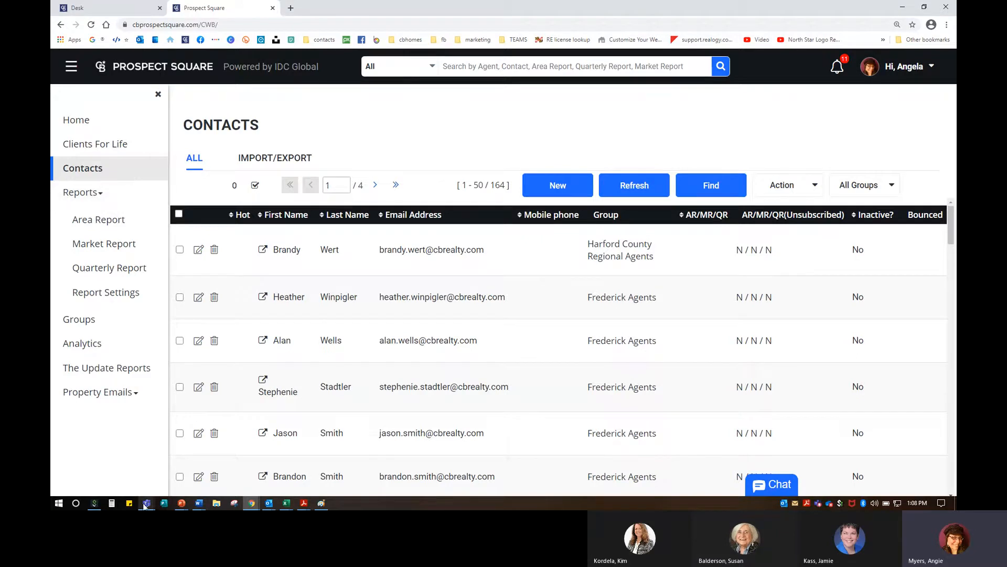
Step: Post 'Welcome!' in the Teams meeting chat, then close the chat and minimize the meeting
mouse_move(147, 502)
left_click(181, 453)
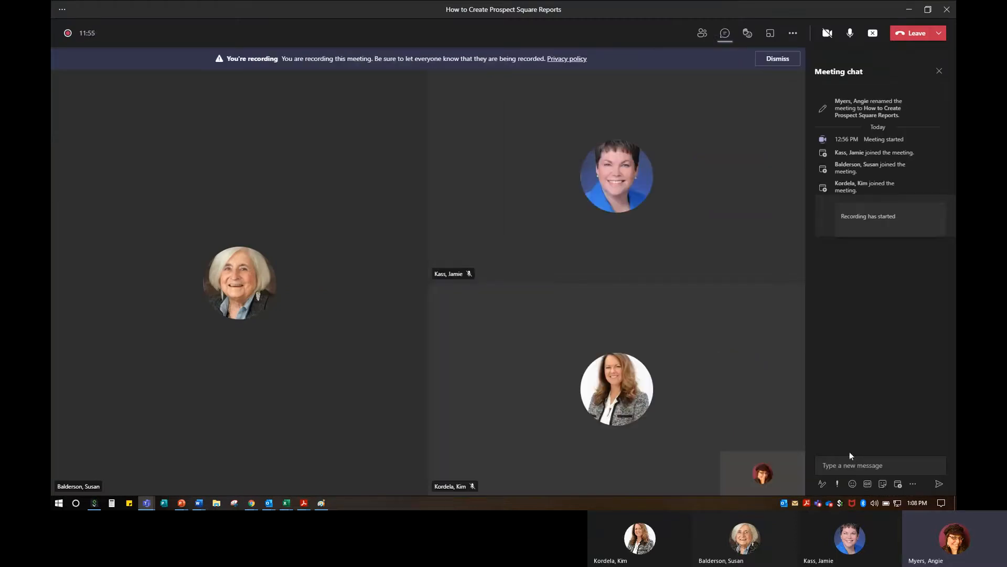
left_click(842, 462)
type("Welcome!")
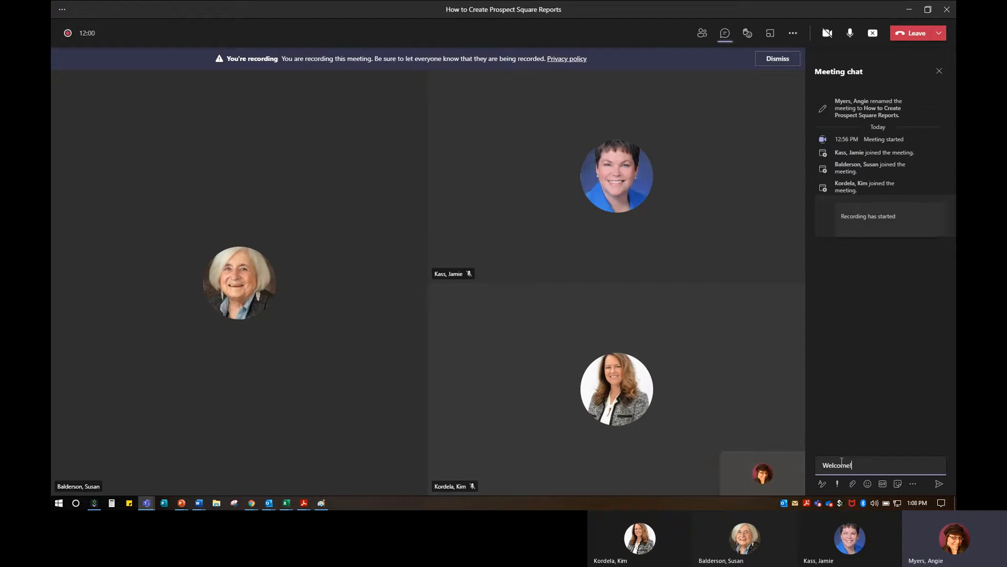
key("Return")
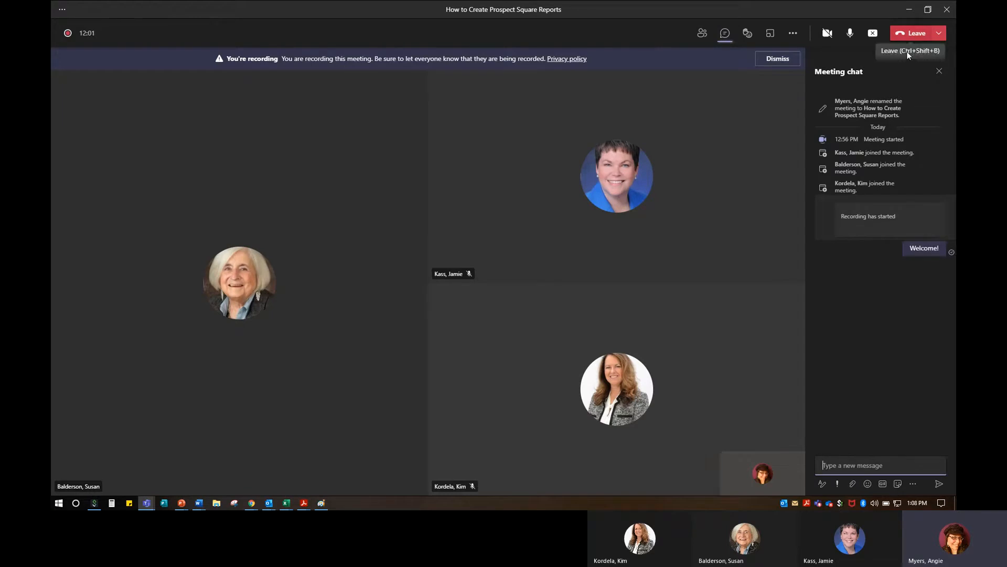
left_click(940, 71)
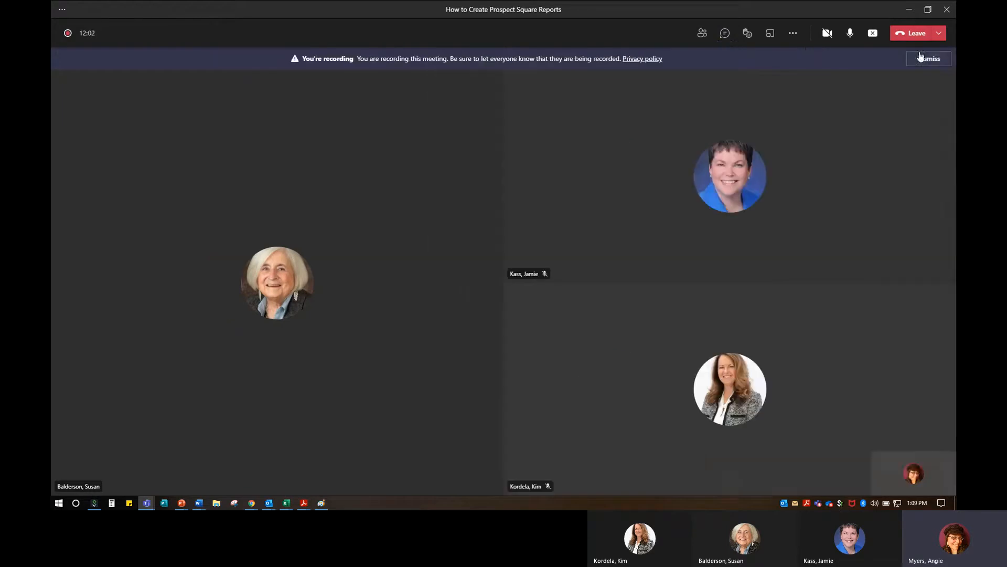
left_click(911, 9)
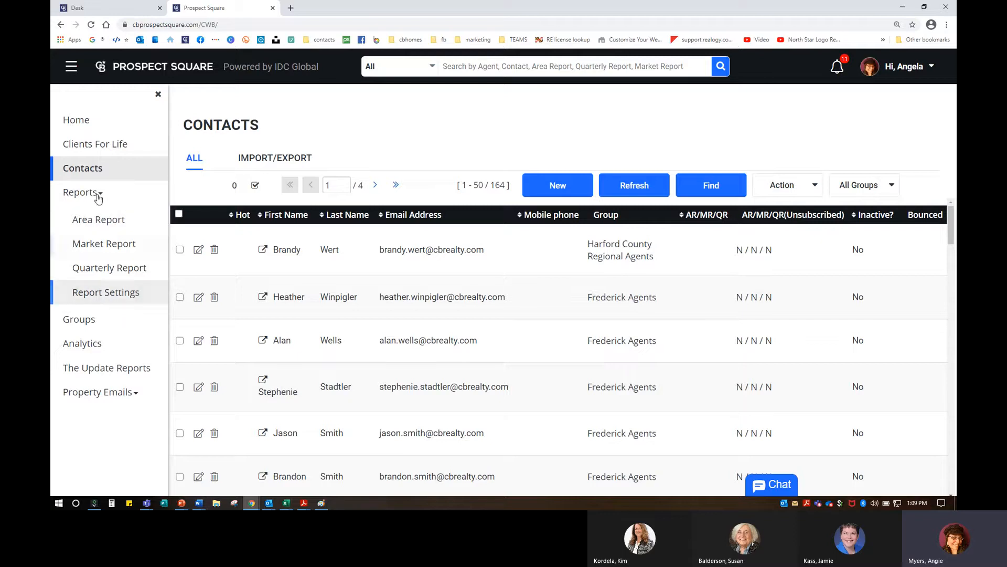
Step: Open Reports > Quarterly Report to browse the 9 saved quarterly reports
left_click(129, 273)
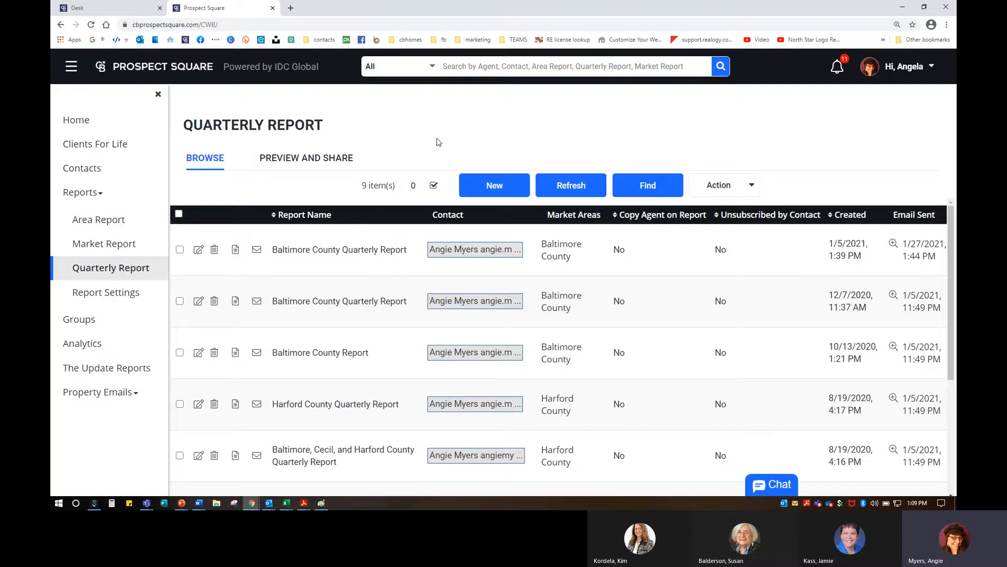
Step: Switch to Preview and Share and scroll the 41-area list down to Baltimore County
left_click(325, 160)
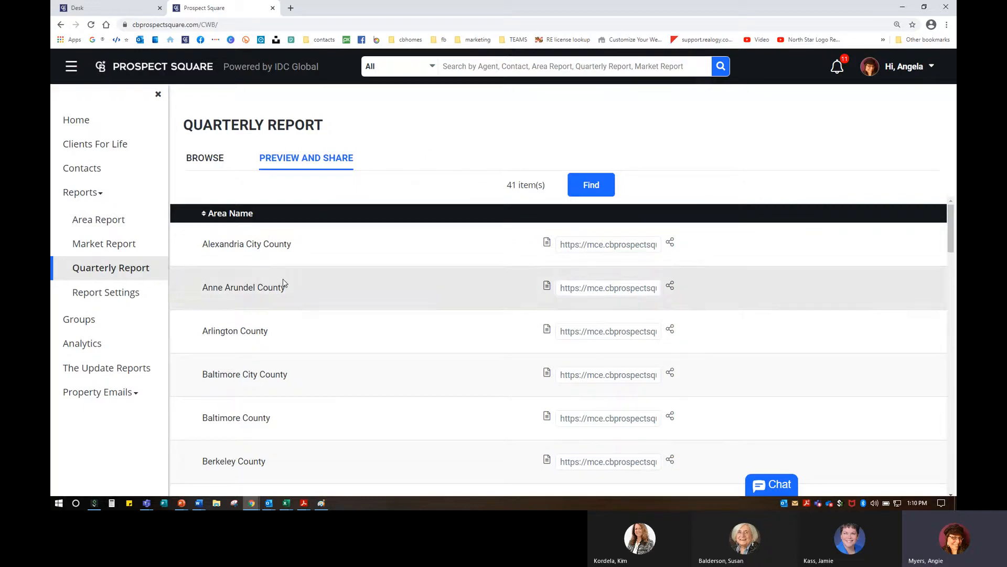
scroll(283, 283, "down", 10)
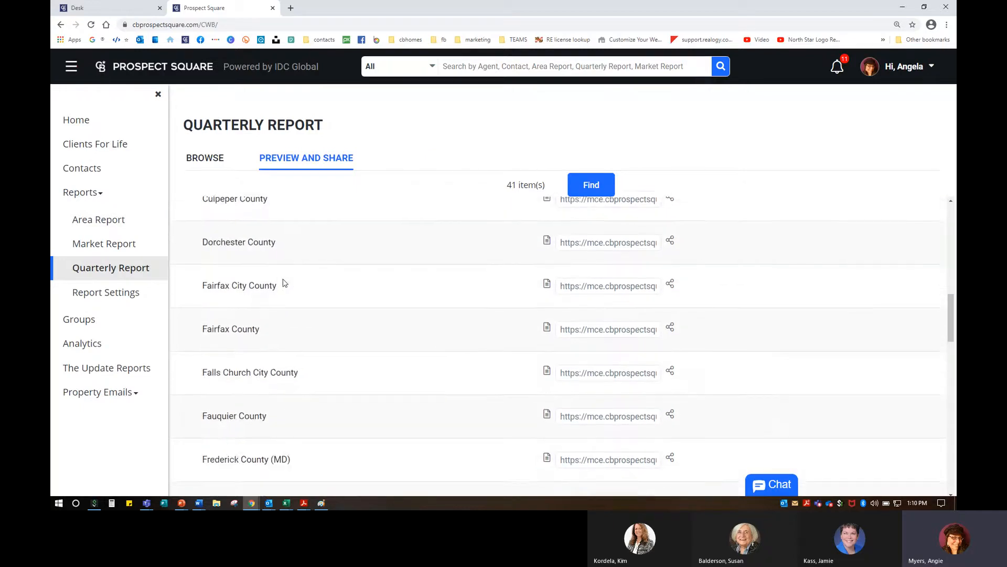
scroll(284, 278, "up", 10)
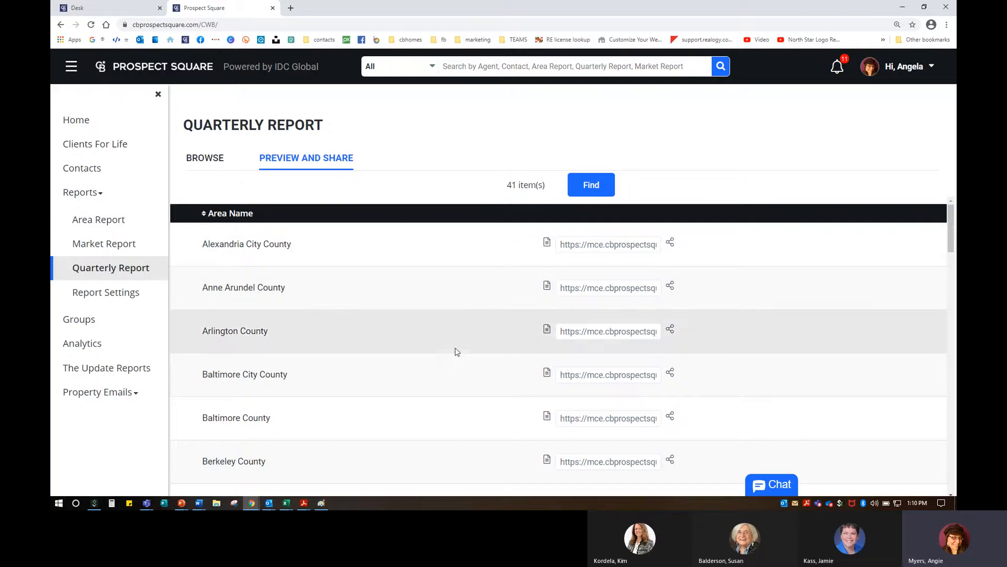
scroll(457, 352, "down", 3)
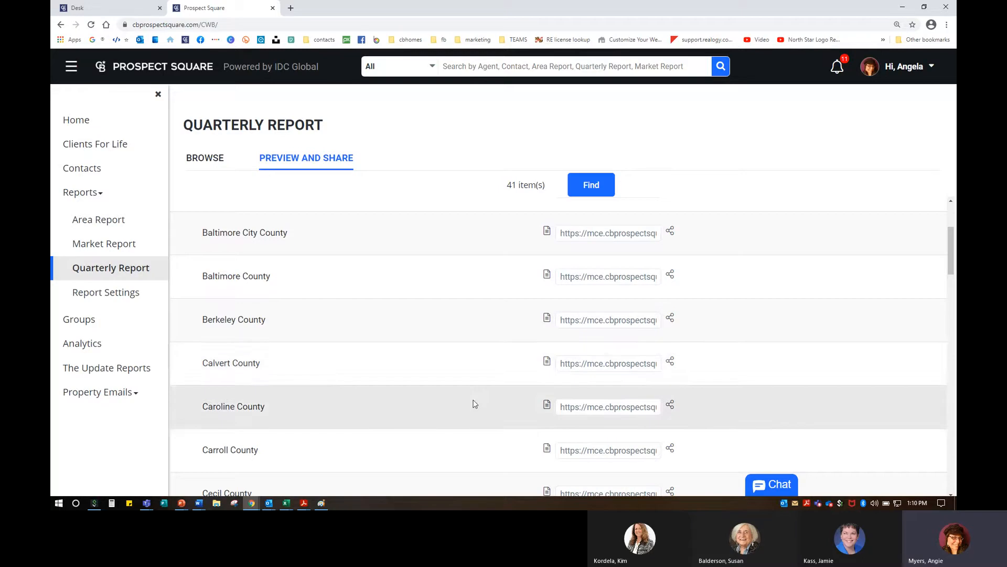
scroll(441, 375, "up", 3)
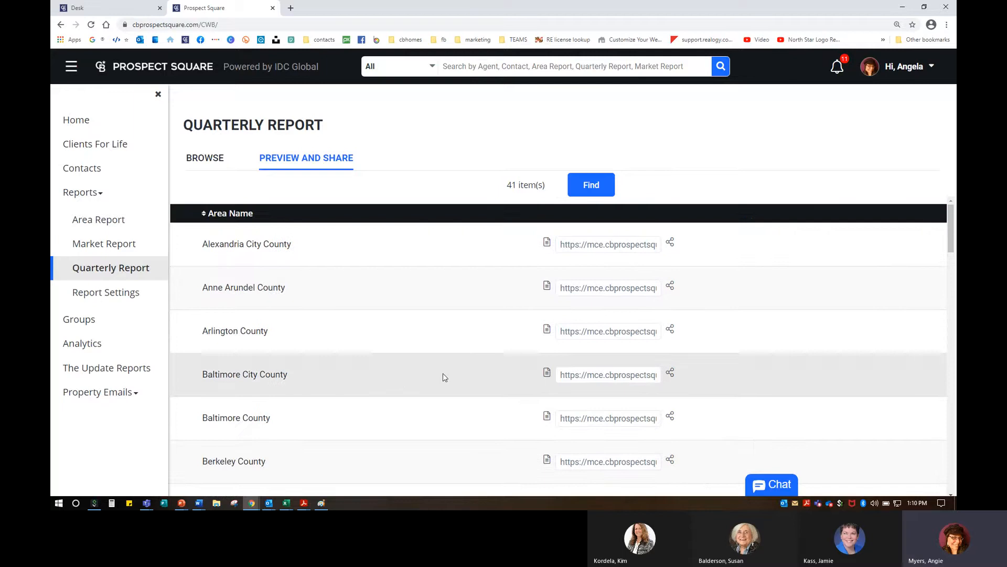
scroll(448, 373, "down", 1)
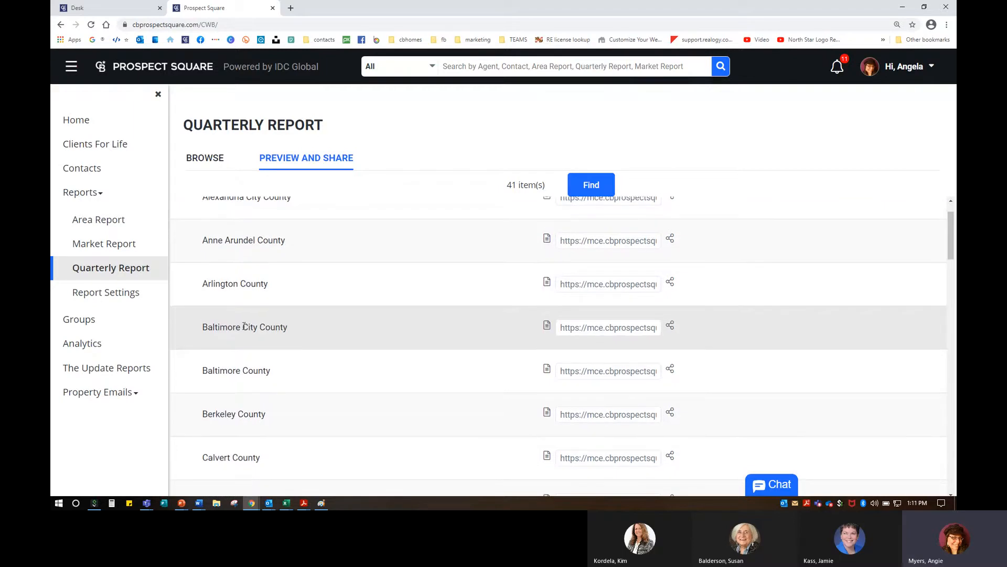
key("ctrl")
key("ctrl")
scroll(383, 353, "down", 1)
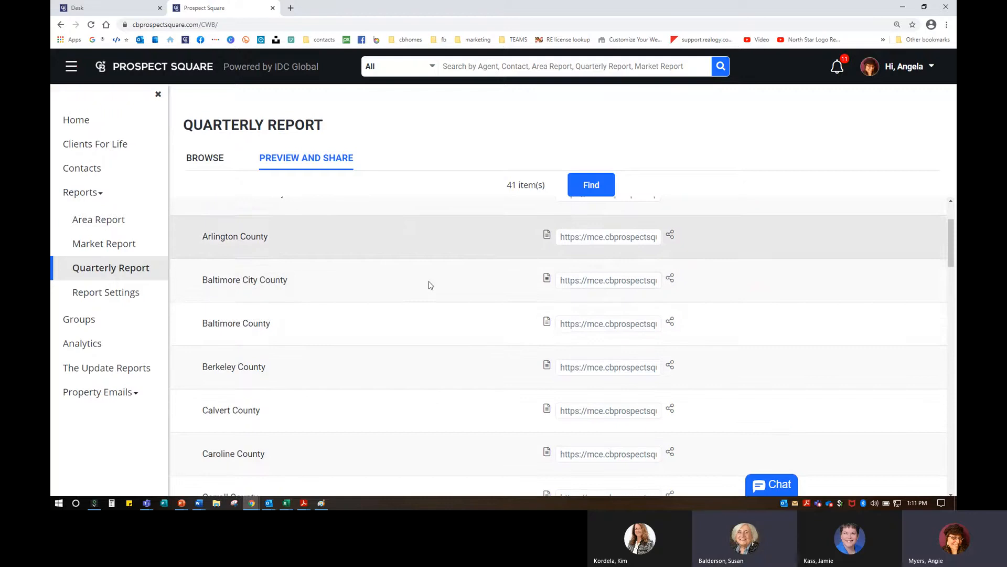
Step: Open the Baltimore County report preview and scroll past the cover to the agent signature block
left_click(547, 323)
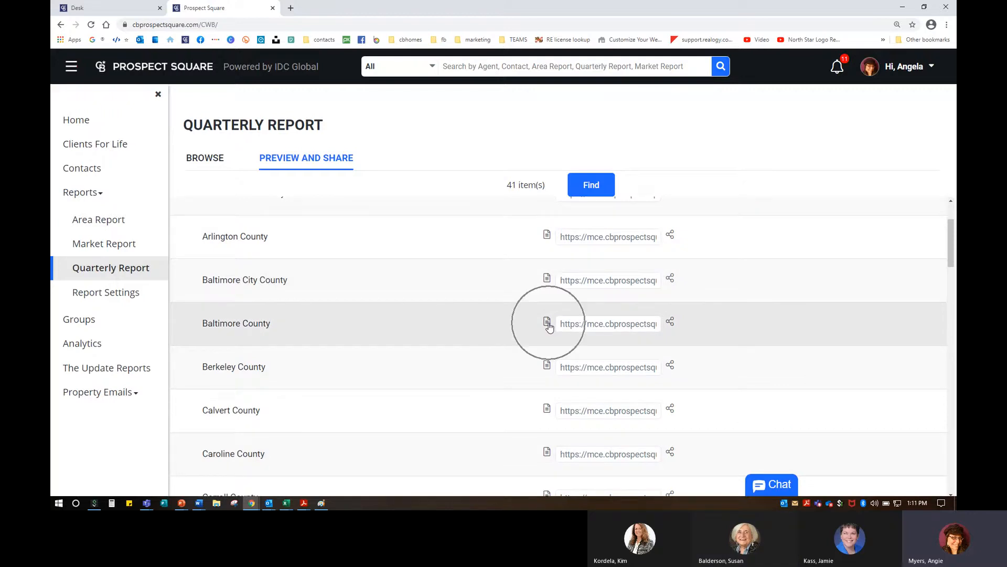
left_click(591, 325)
left_click(677, 326)
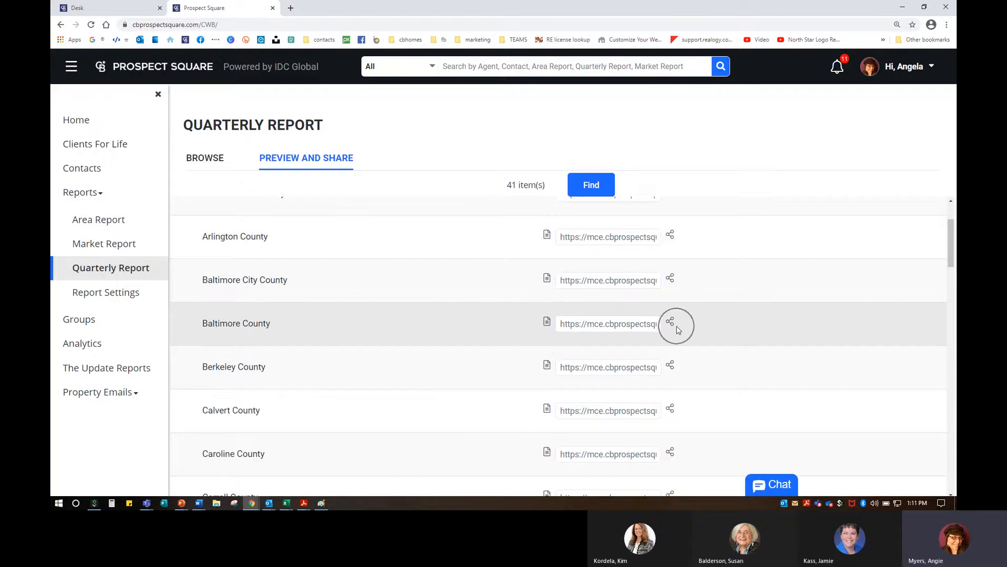
key("ctrl")
key("ctrl")
left_click(546, 323)
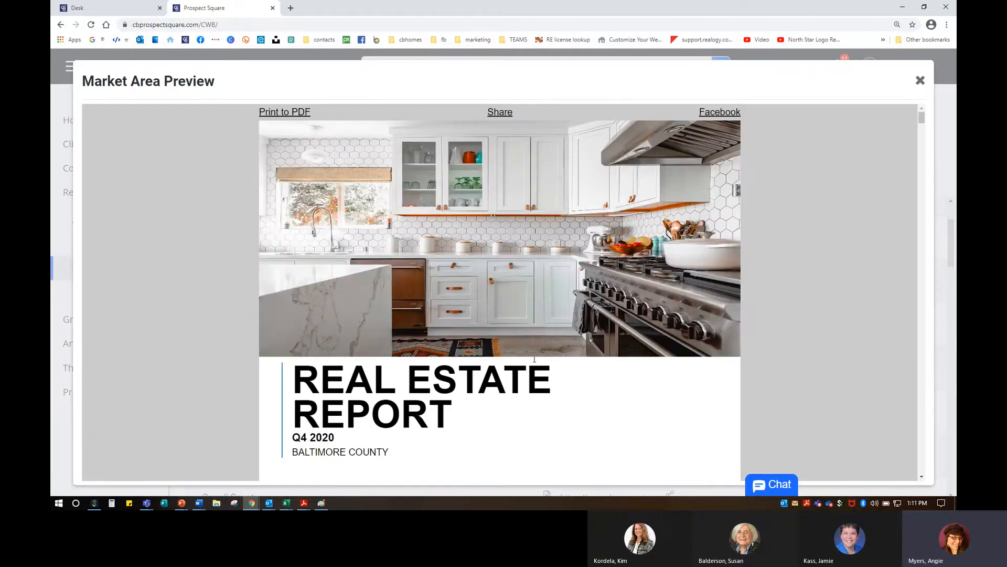
scroll(514, 376, "down", 3)
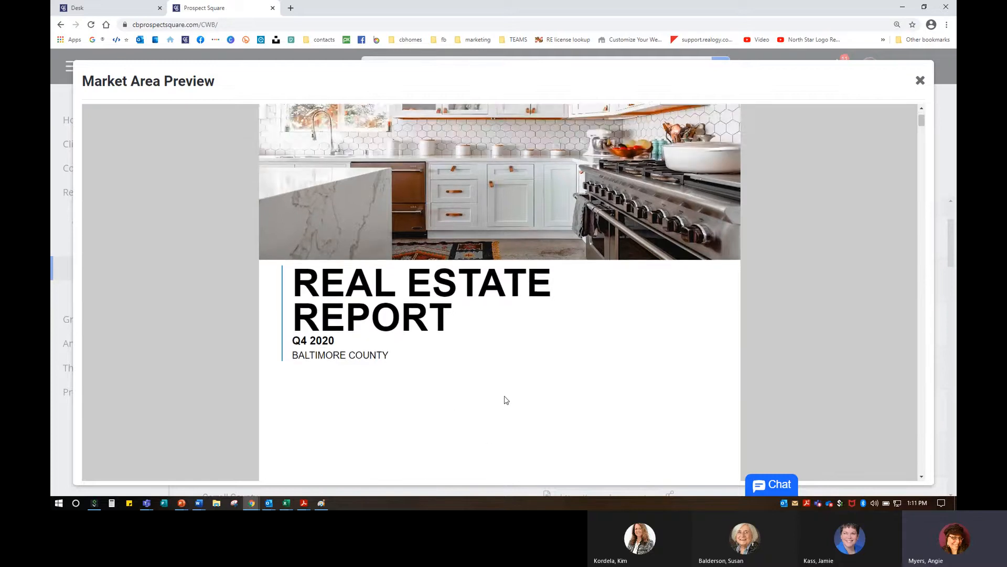
scroll(505, 401, "down", 5)
scroll(506, 396, "down", 1)
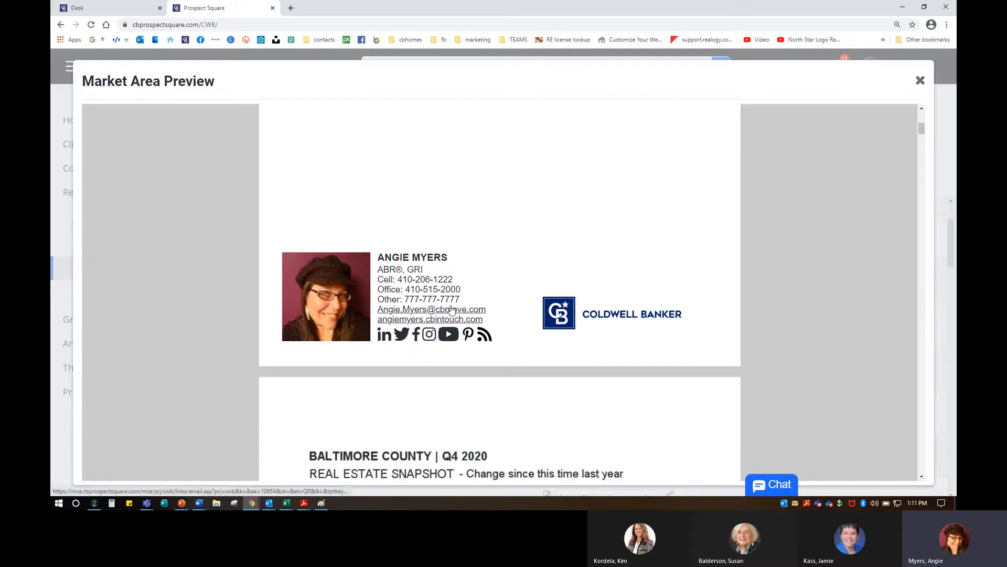
Step: Highlight lines in the agent signature, then follow its Pinterest link to Coldwell Banker's Pinterest page
left_click_drag(377, 299, 461, 299)
left_click(498, 267)
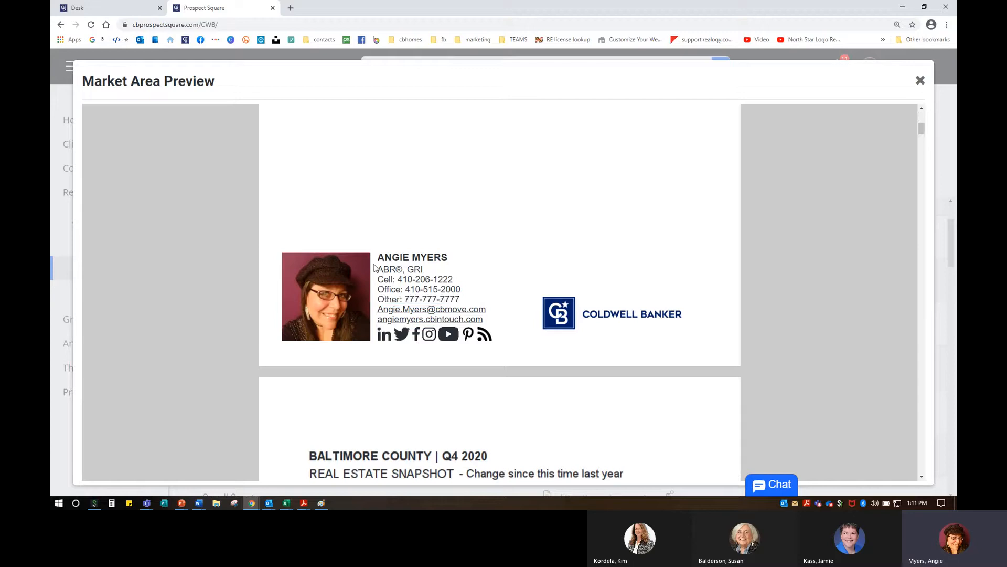
left_click_drag(379, 269, 441, 270)
left_click(469, 335)
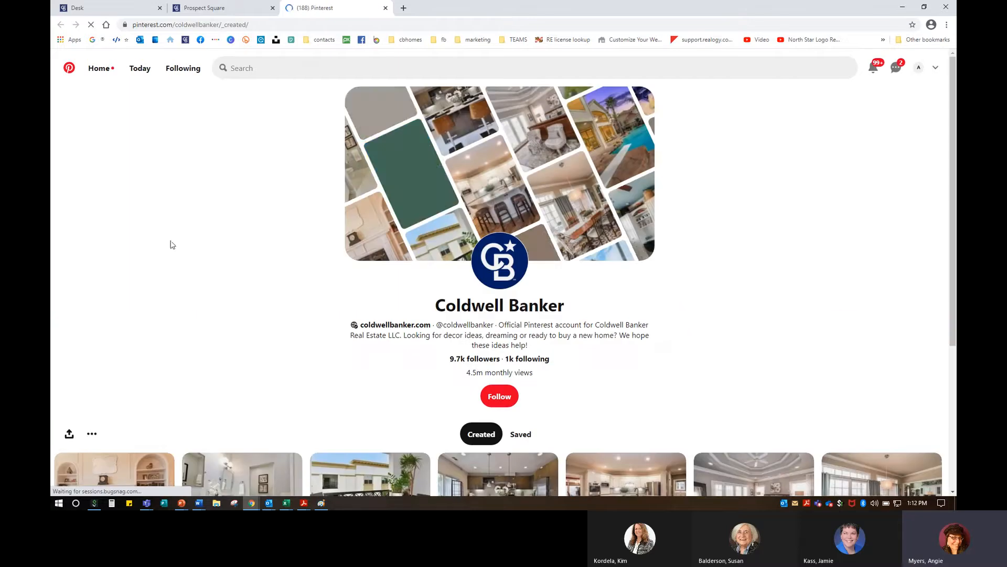
Step: Close the Coldwell Banker Pinterest tab, then open the agent's LinkedIn profile from the signature's LinkedIn icon
scroll(364, 317, "down", 3)
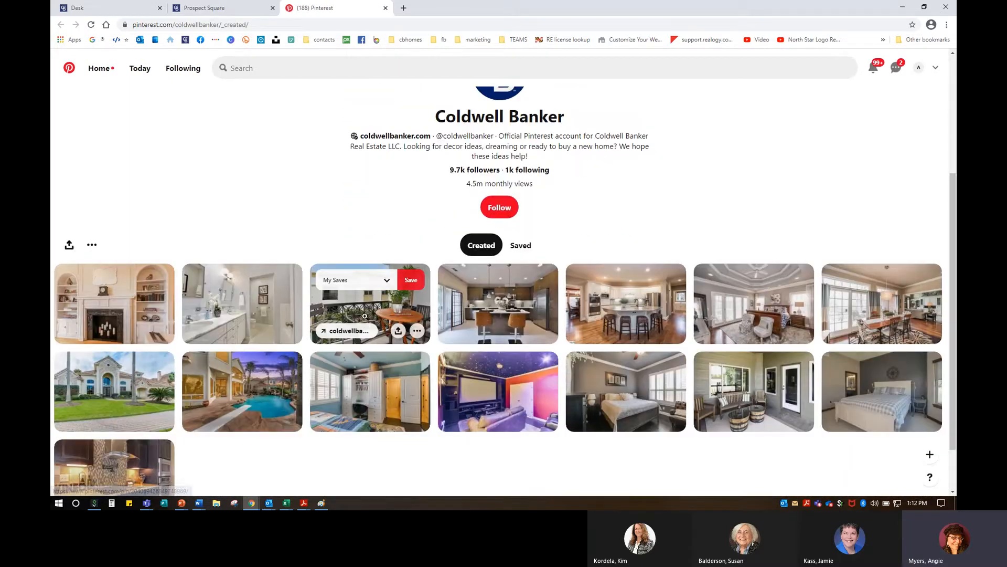
scroll(365, 316, "down", 3)
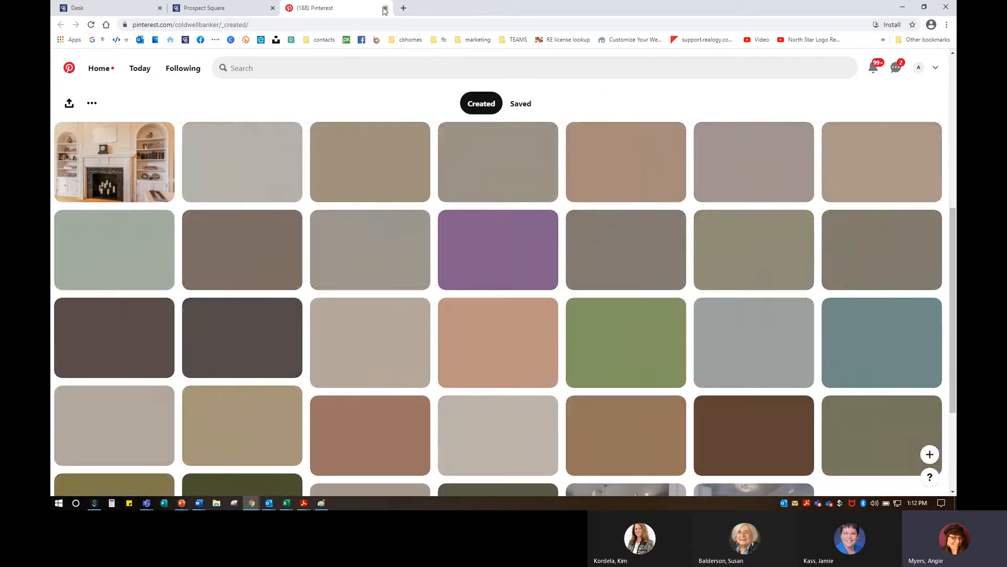
left_click(385, 9)
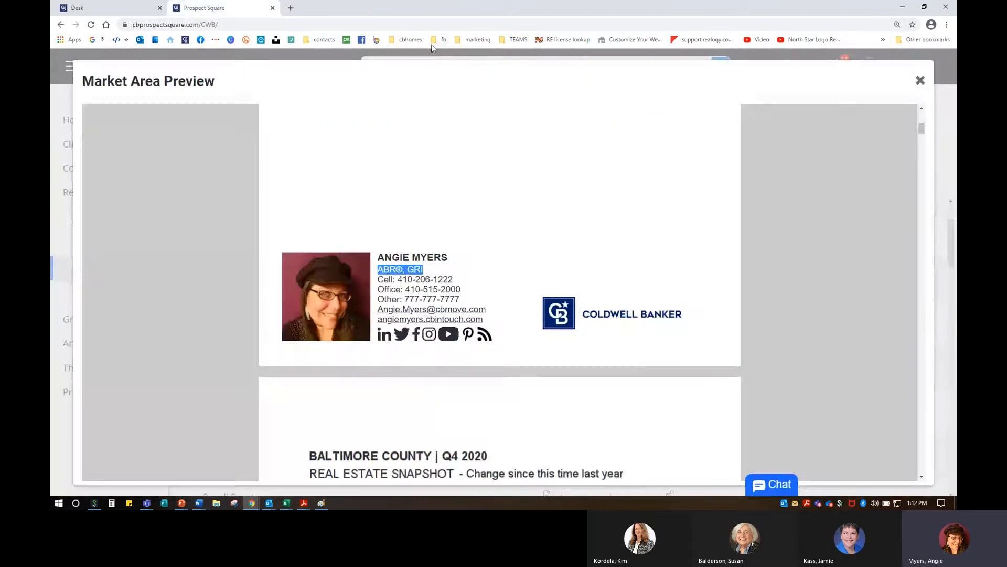
left_click(383, 336)
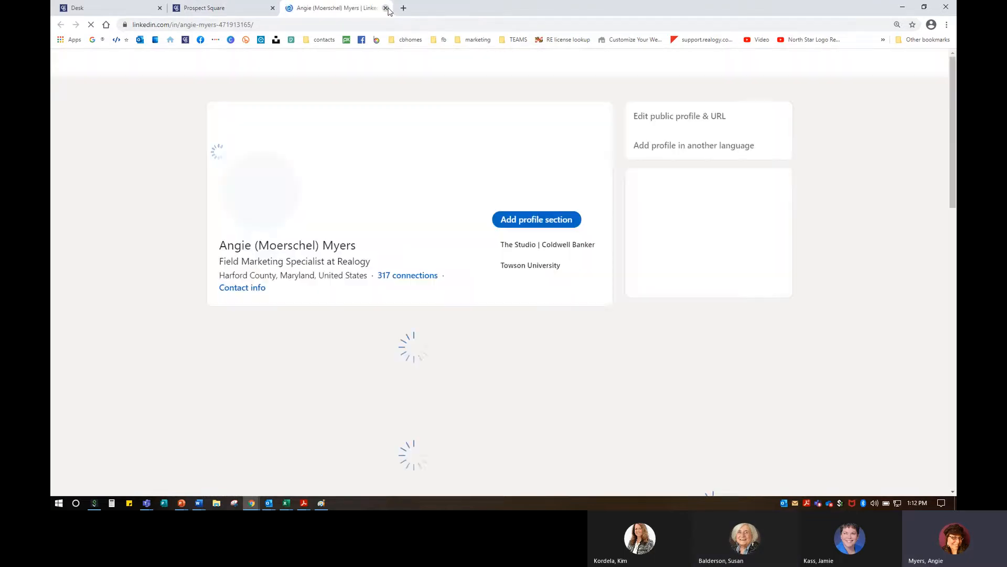
Step: Close the agent's LinkedIn profile tab to get back to the Baltimore County Q4 2020 preview
left_click(386, 8)
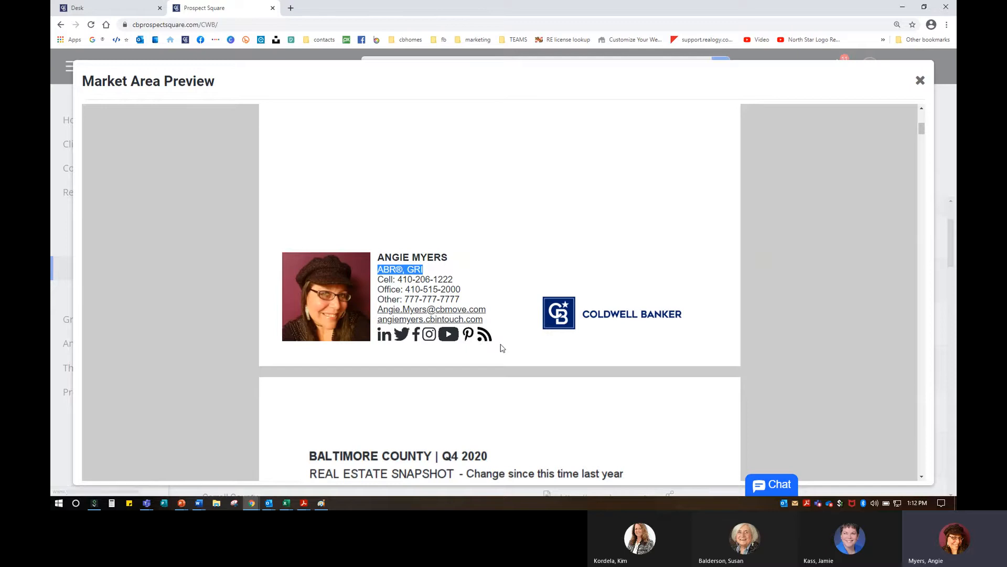
Step: Highlight Q4 2020 on the report cover, then show the Real Estate Snapshot (single-family +19.90%, condos +16.78%)
scroll(491, 383, "down", 3)
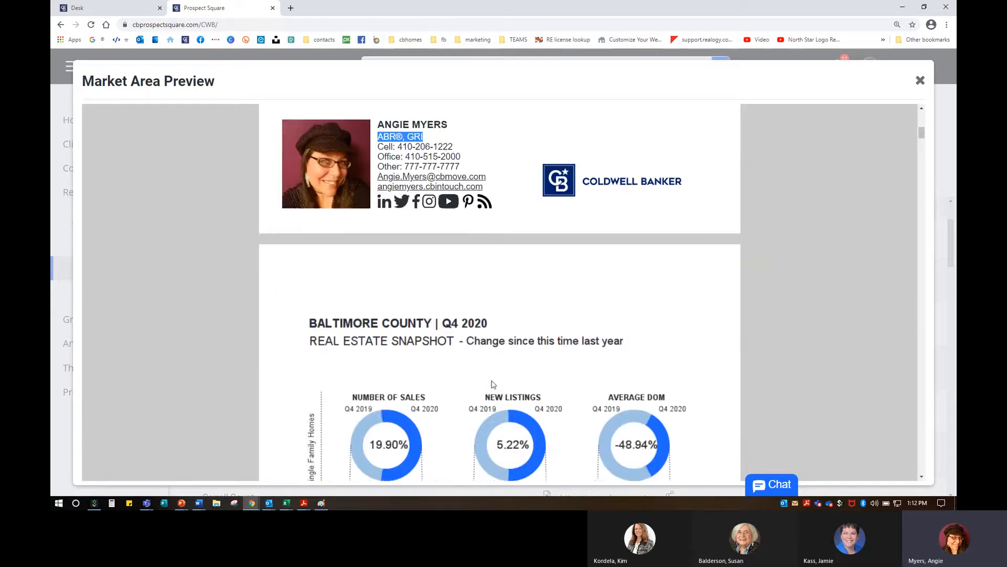
scroll(493, 384, "down", 4)
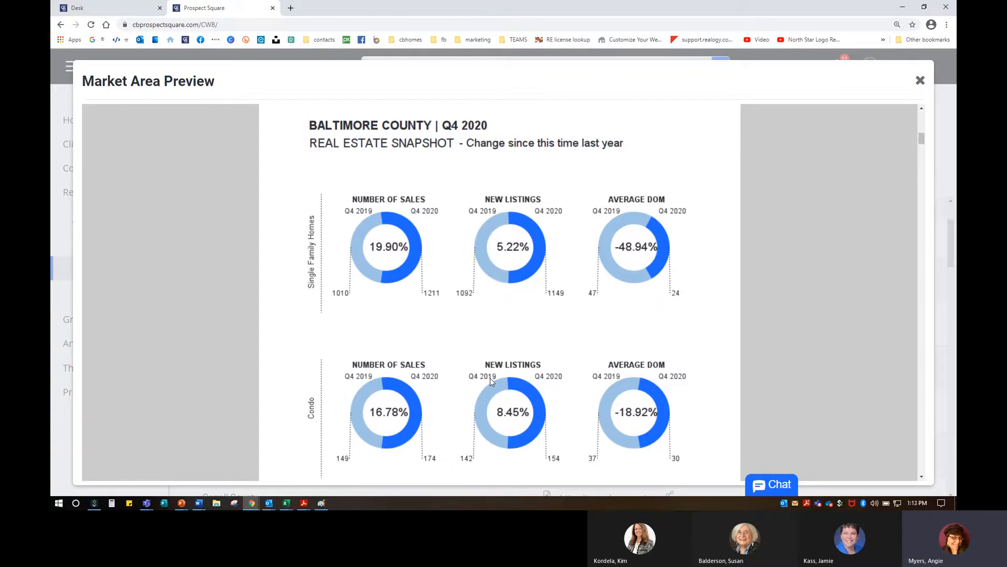
scroll(449, 366, "up", 3)
scroll(450, 366, "up", 8)
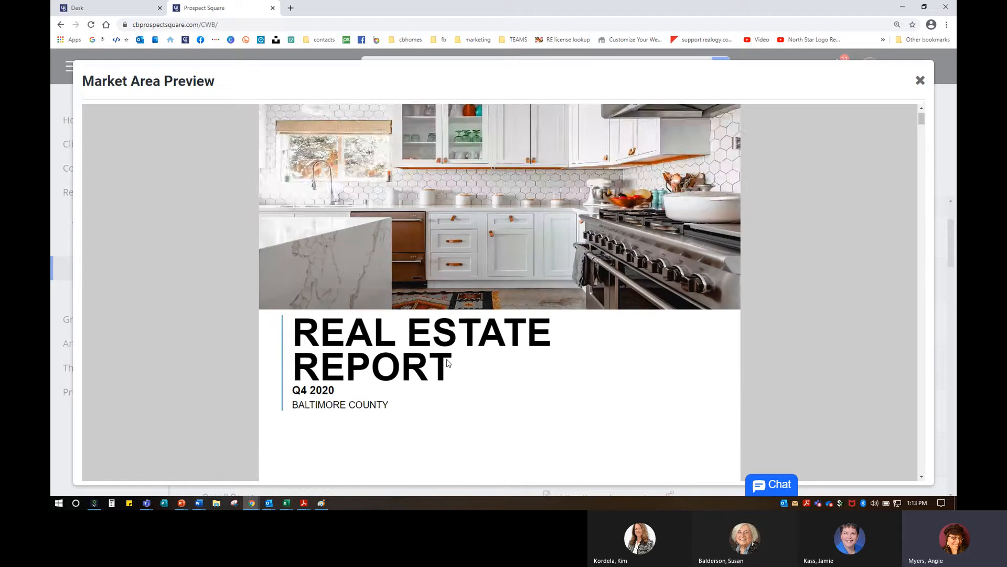
scroll(362, 341, "down", 2)
triple_click(311, 296)
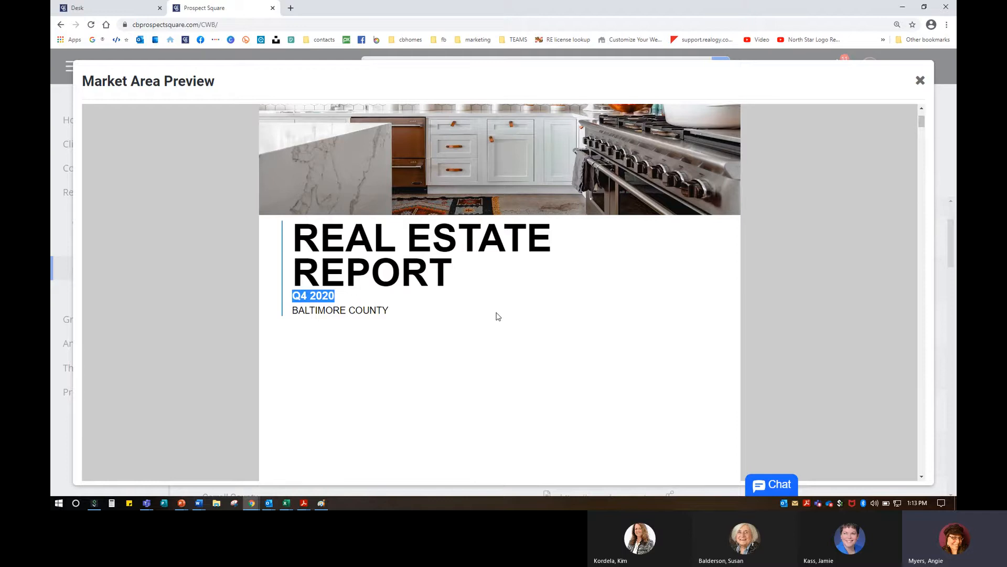
scroll(509, 322, "down", 9)
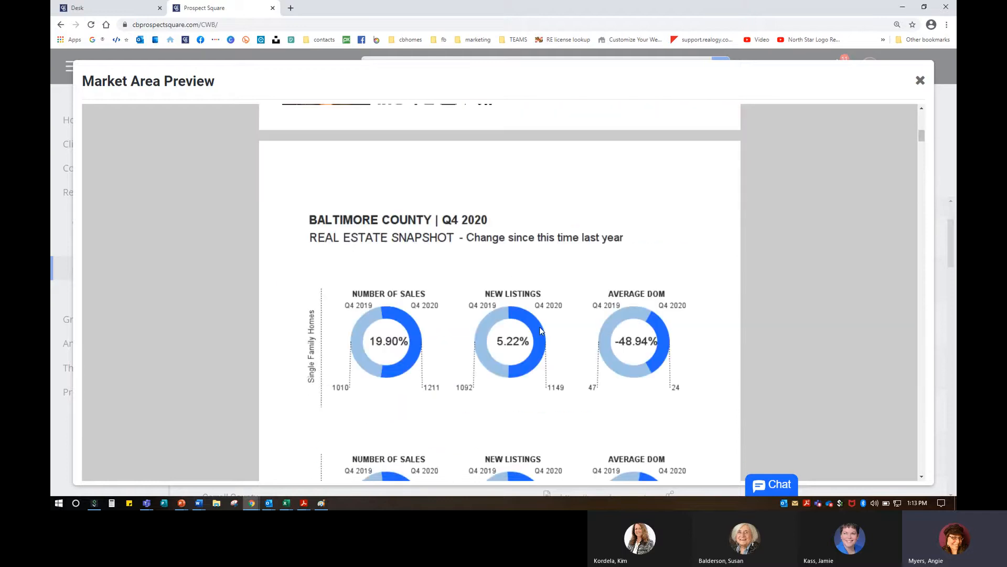
scroll(541, 329, "down", 2)
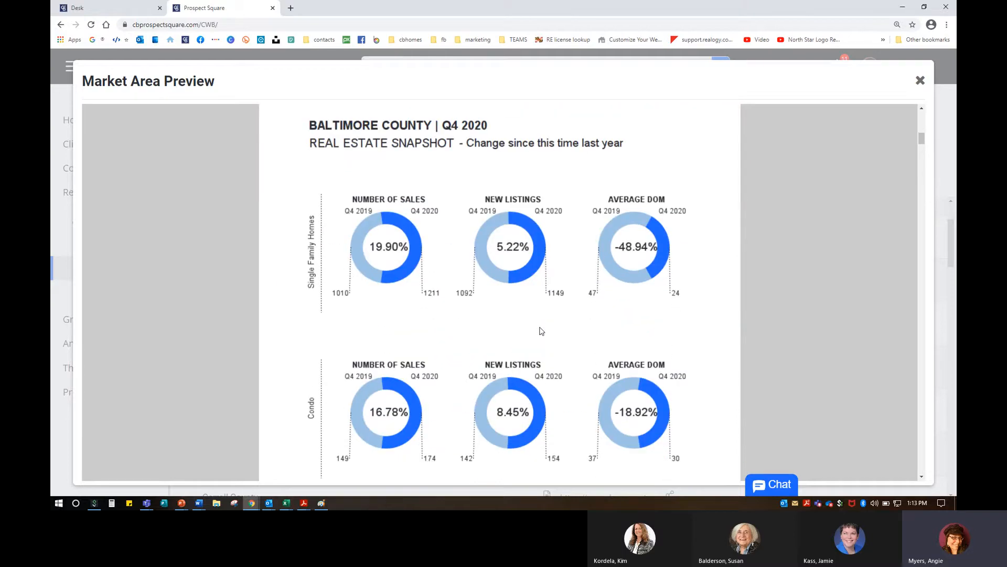
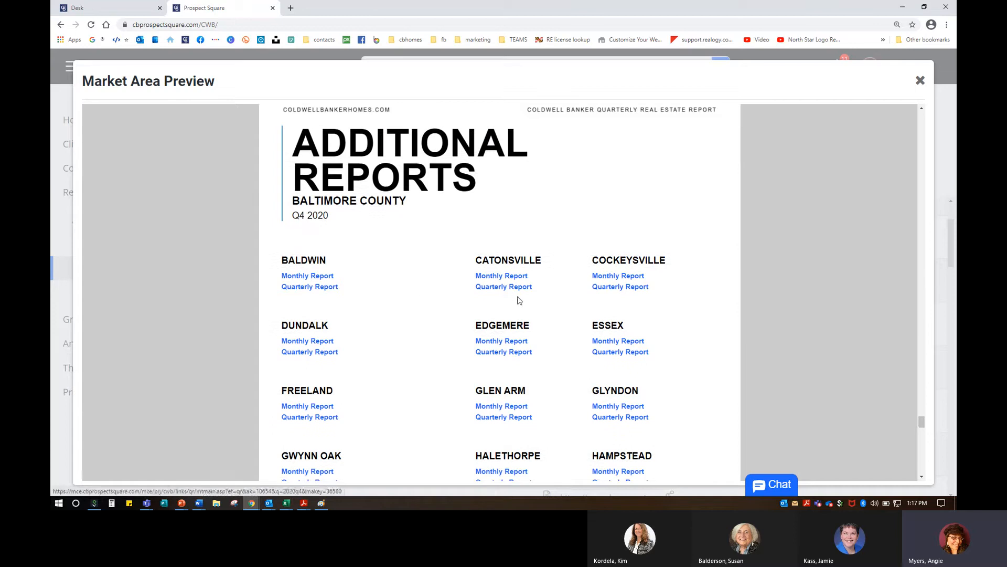
Step: Scroll the Baltimore County Q4 2020 preview down to the Reports Continued town links
scroll(519, 299, "down", 4)
scroll(519, 300, "down", 6)
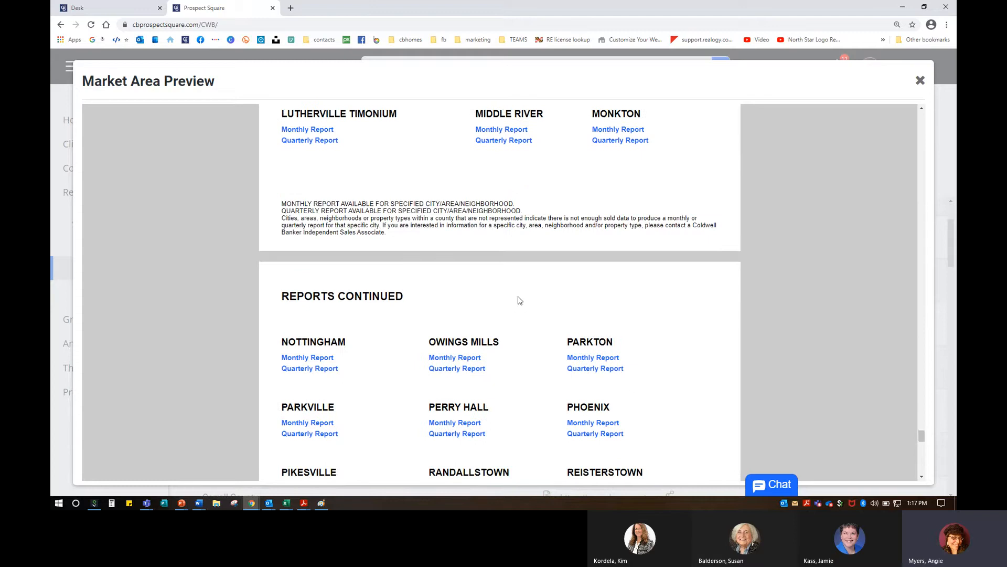
scroll(519, 300, "down", 2)
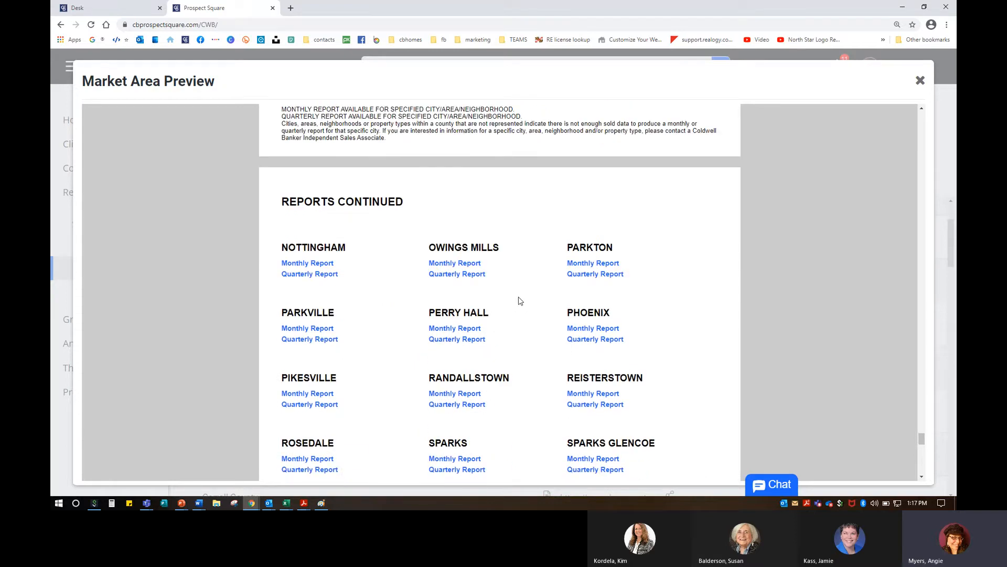
Step: Open Nottingham's January 2021 monthly area report, look over its cover, then open its sharing page
left_click(307, 264)
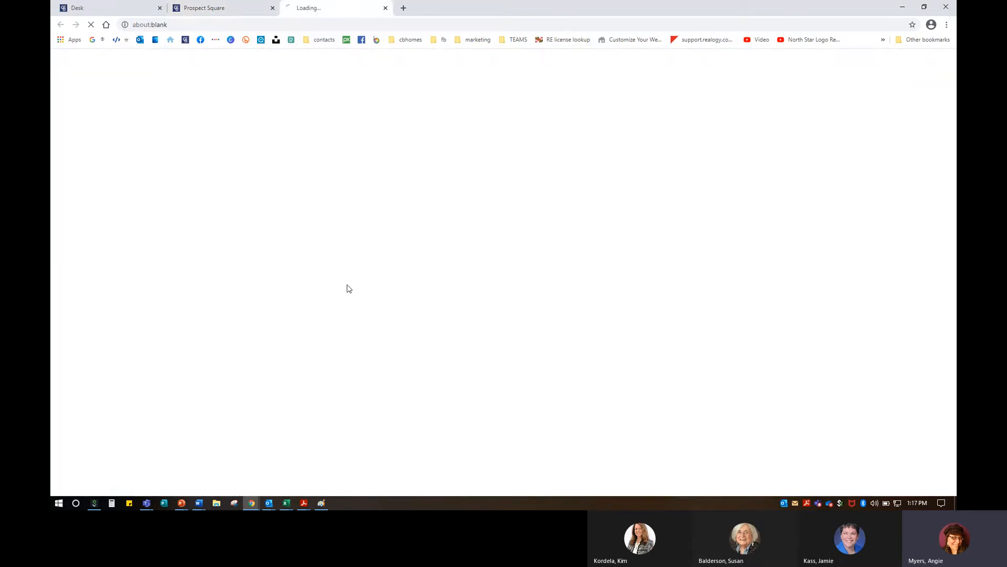
scroll(377, 271, "down", 5)
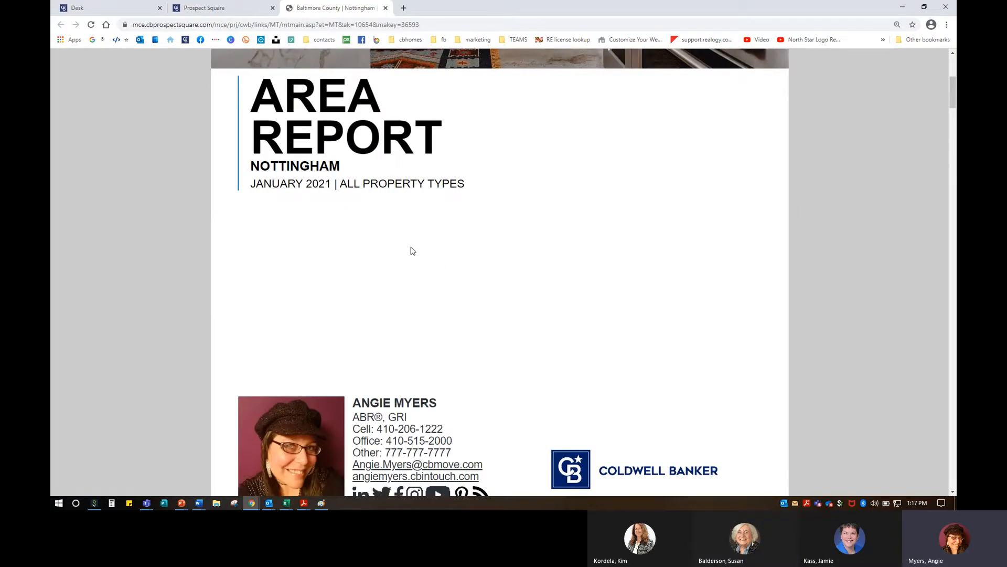
scroll(412, 251, "up", 5)
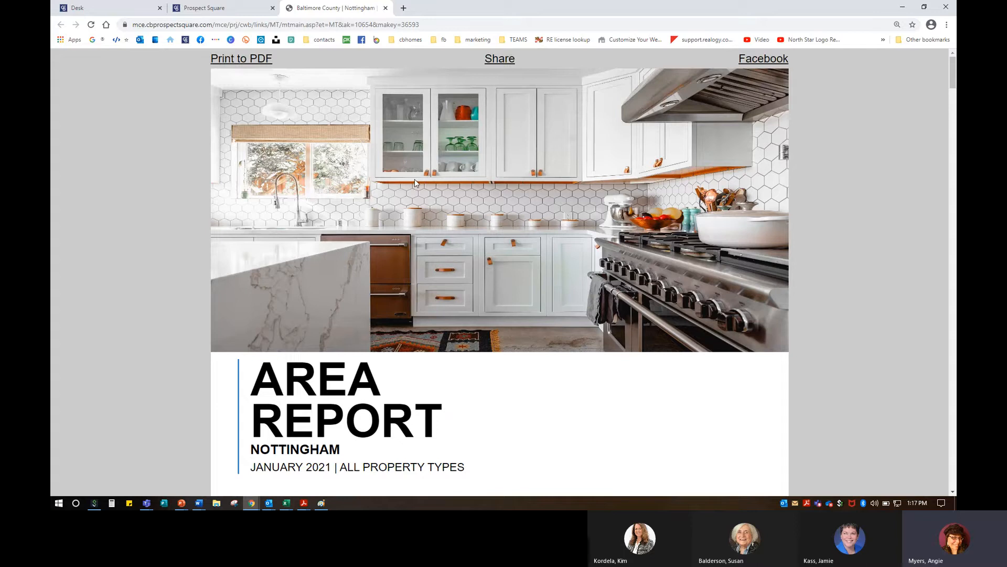
left_click(244, 62)
left_click(504, 60)
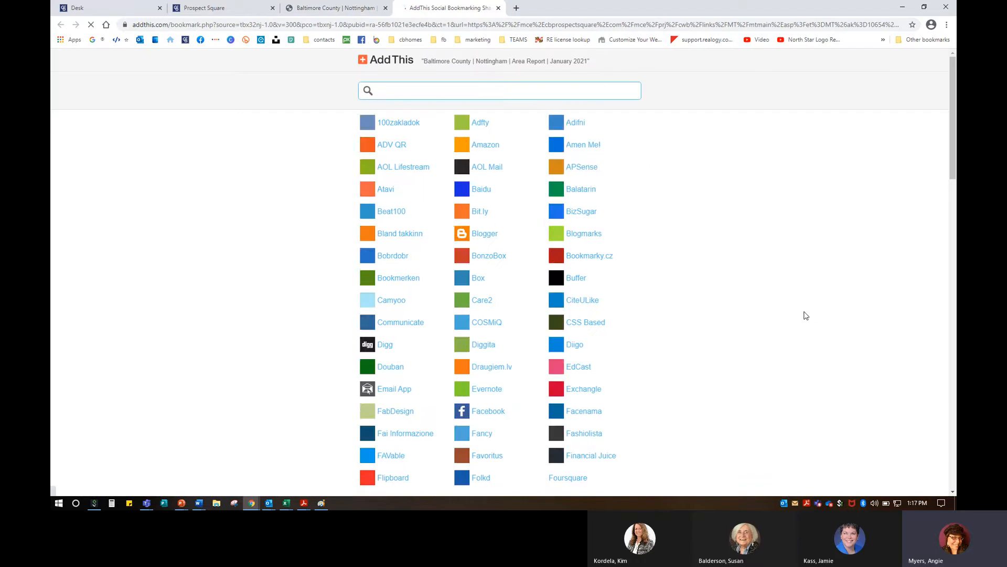
scroll(806, 315, "down", 20)
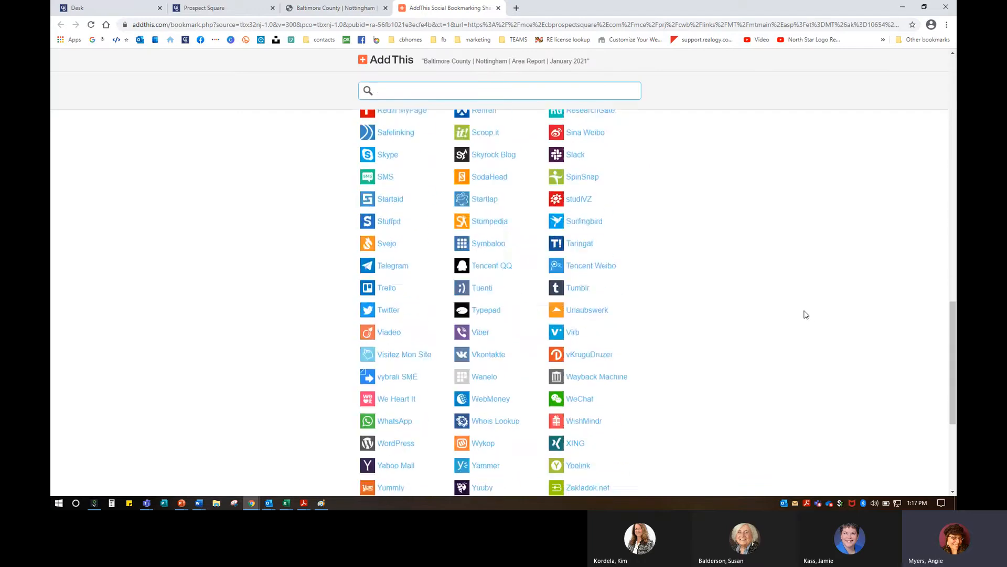
scroll(806, 315, "down", 4)
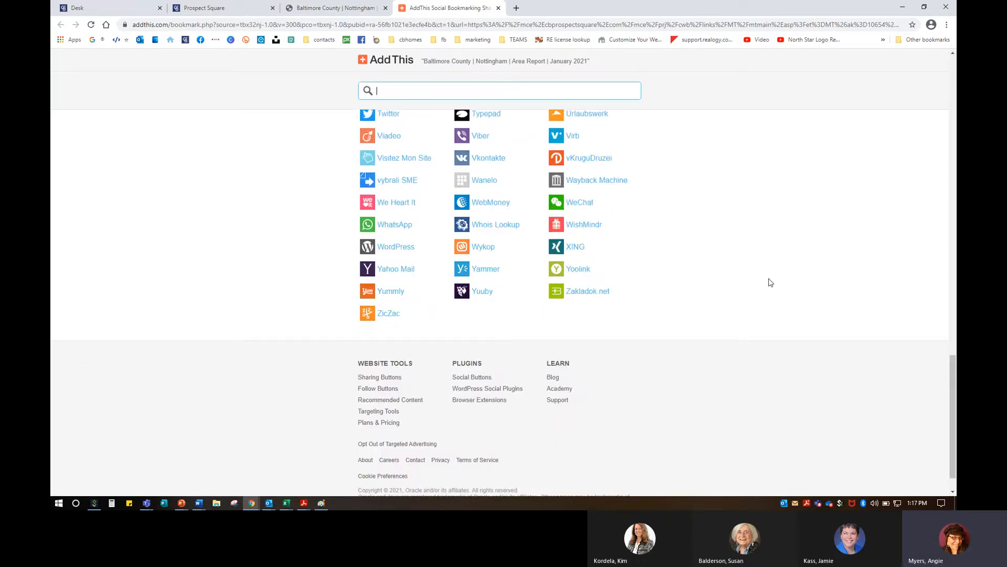
scroll(754, 276, "up", 5)
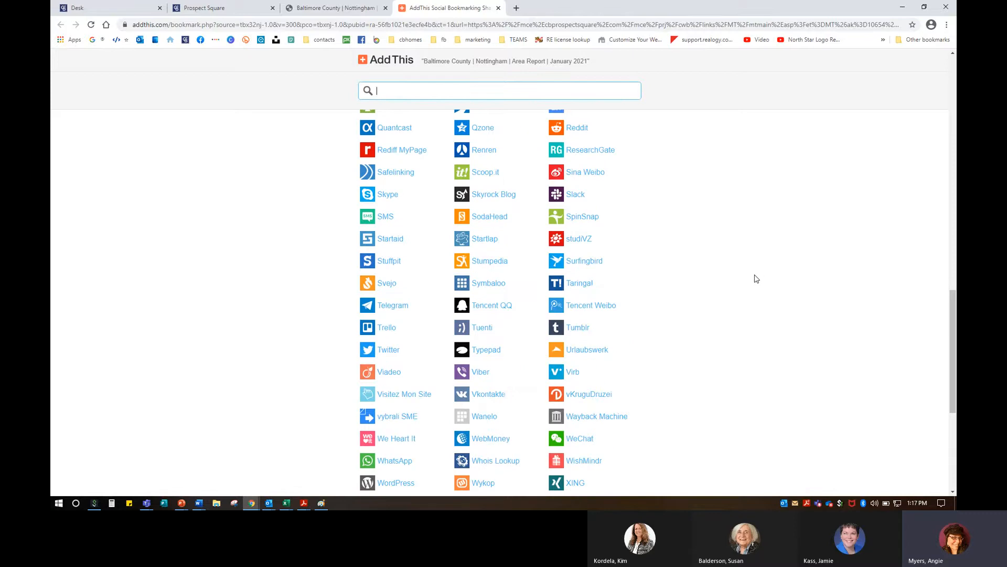
scroll(674, 184, "up", 4)
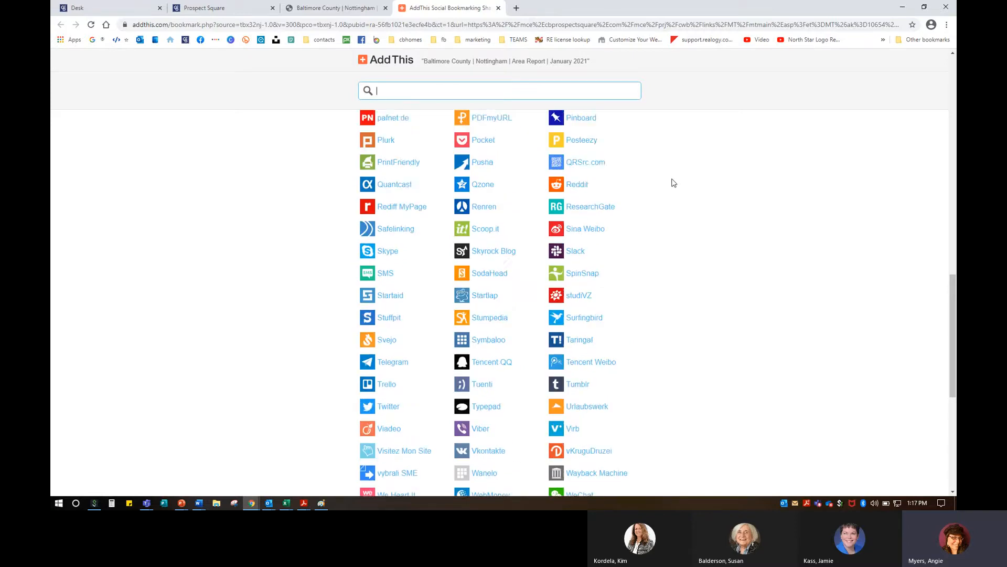
left_click(499, 8)
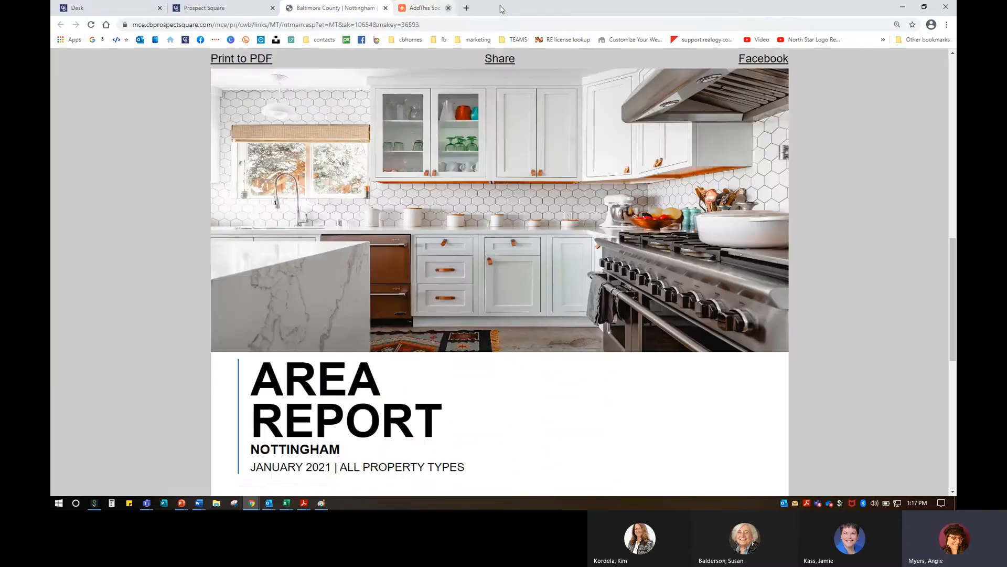
left_click(774, 59)
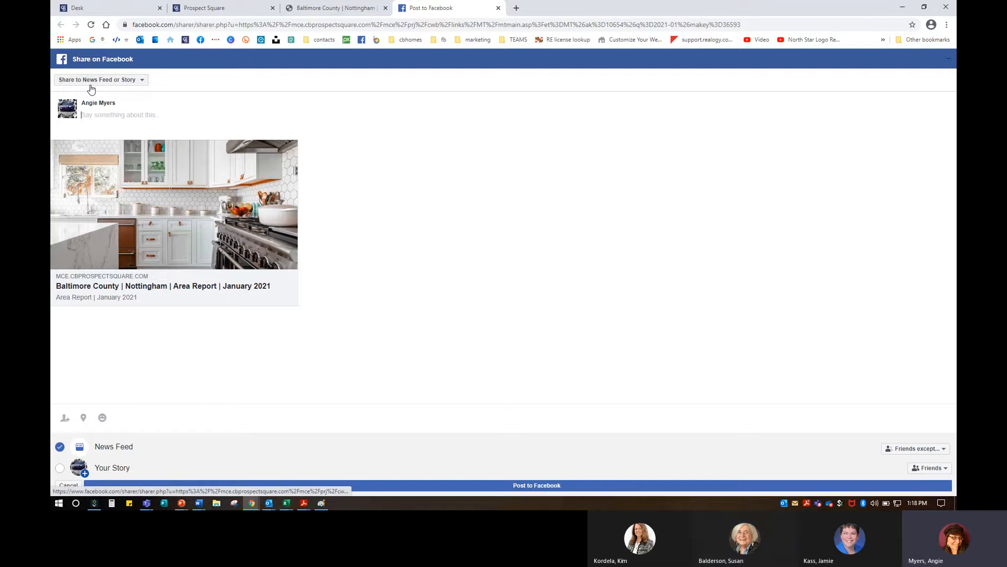
left_click(90, 82)
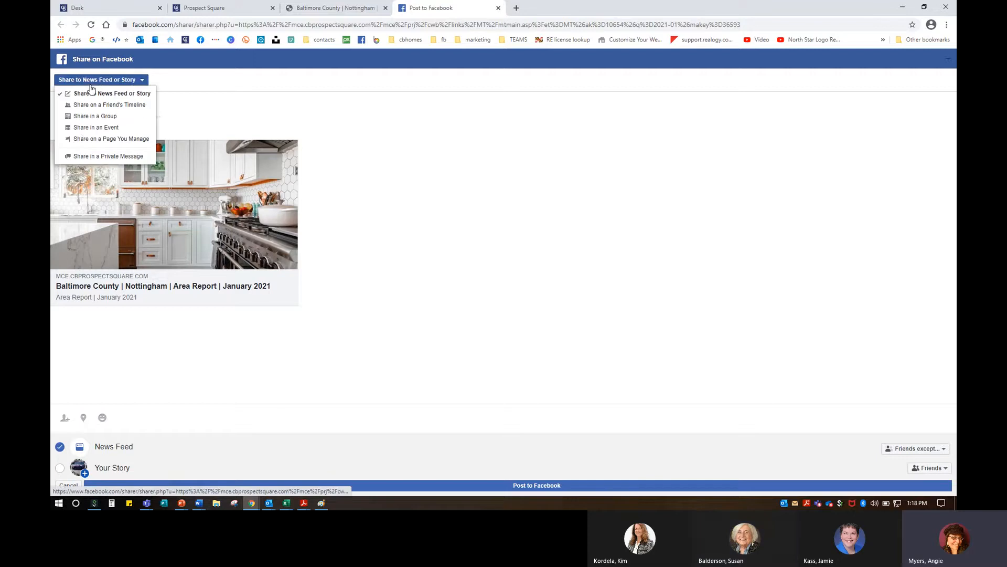
left_click(89, 143)
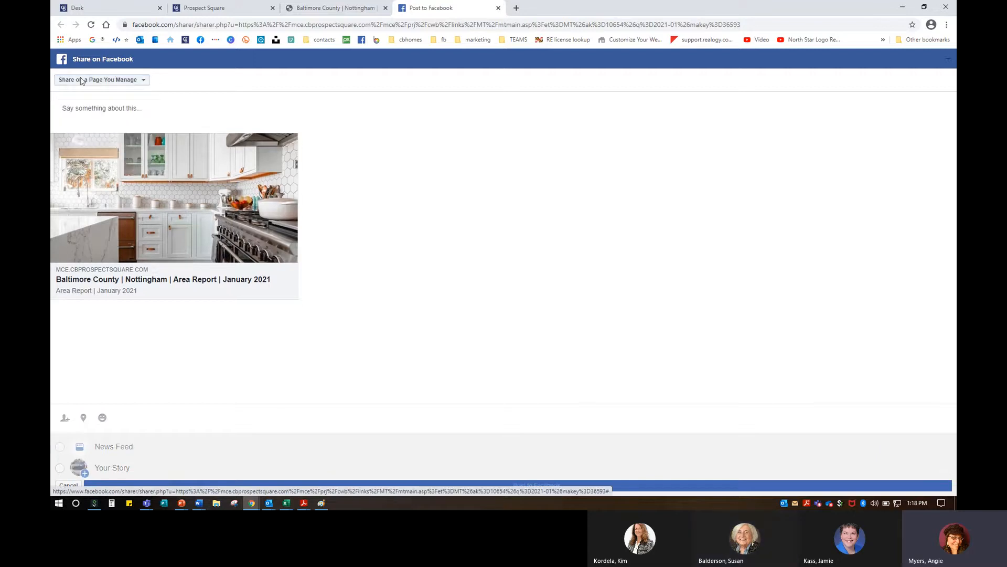
left_click(104, 102)
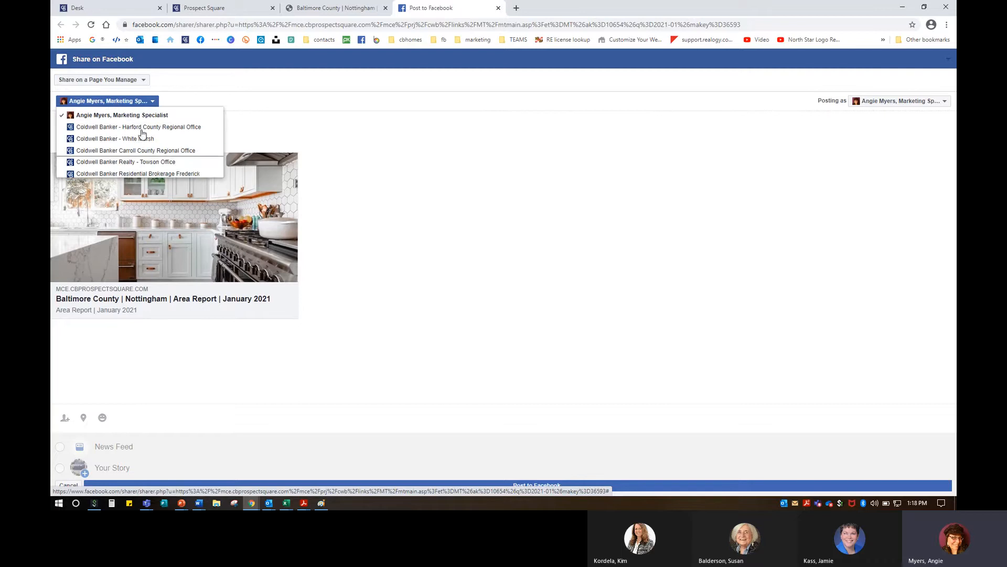
left_click(125, 120)
left_click(127, 122)
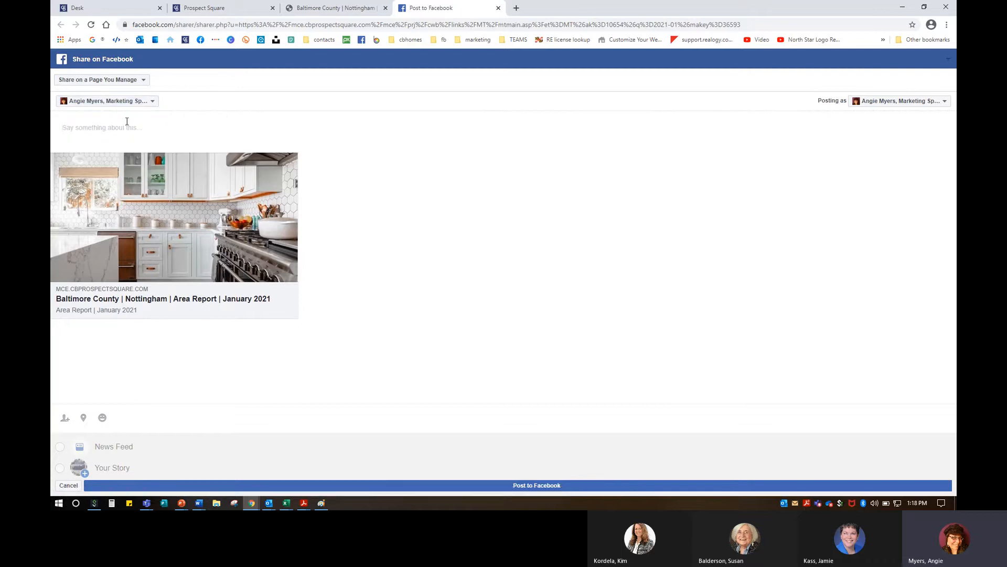
type("hdfasfjhklsdafhjklasdfjhklasdfjhklasdfjhklsdfa")
left_click(499, 10)
left_click(555, 81)
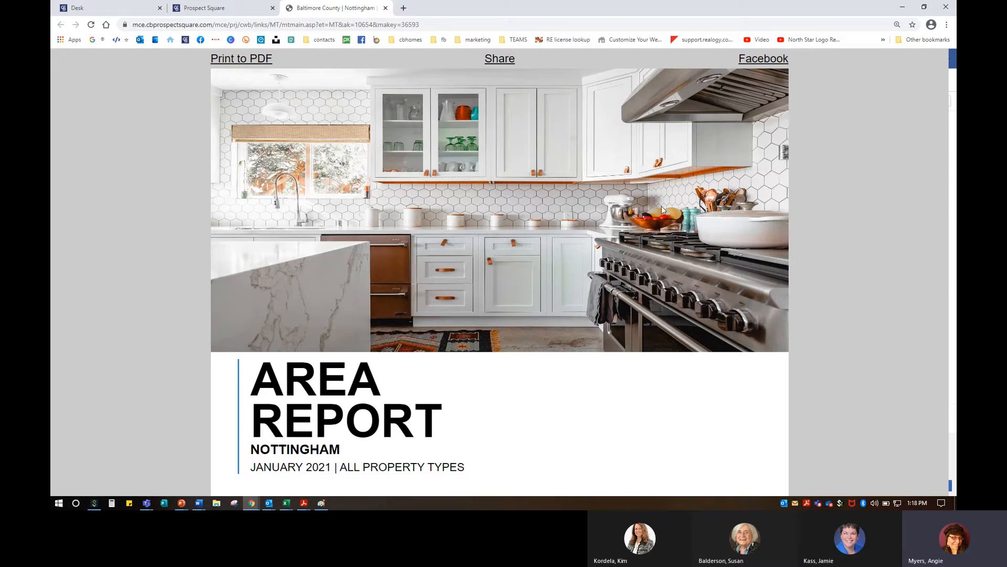
Step: Close the Nottingham report tab and highlight the preview's disclaimer paragraph
left_click(386, 9)
scroll(577, 414, "down", 6)
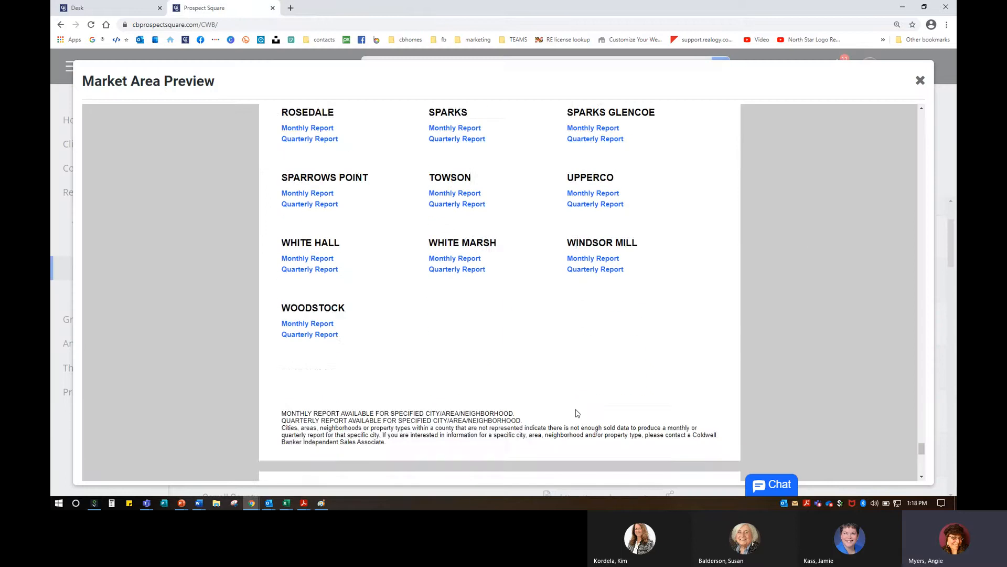
scroll(578, 413, "down", 10)
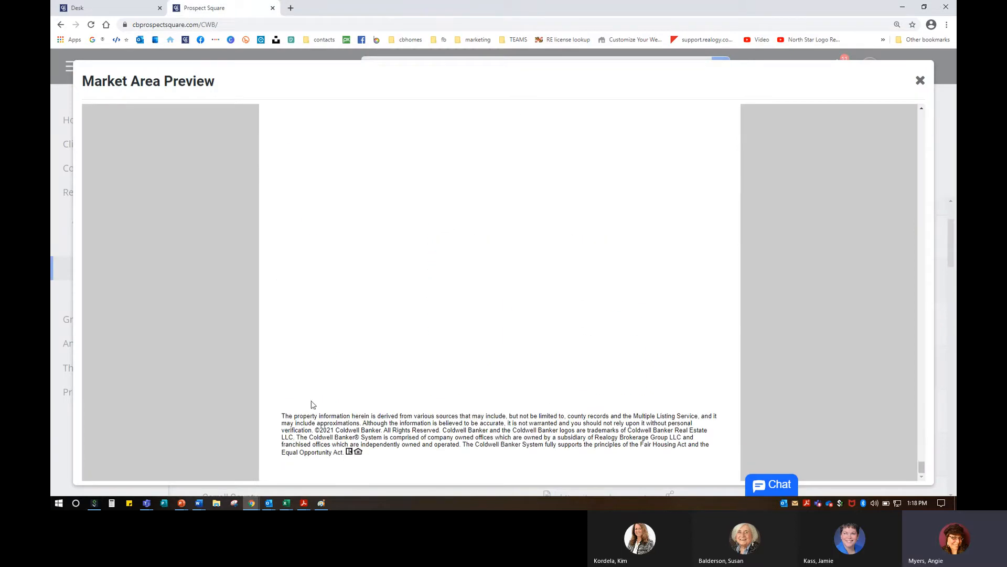
left_click_drag(282, 418, 406, 456)
left_click(419, 426)
Step: Scroll back up to the Baltimore County Q4 2020 report cover
scroll(498, 420, "up", 10)
scroll(500, 420, "up", 5)
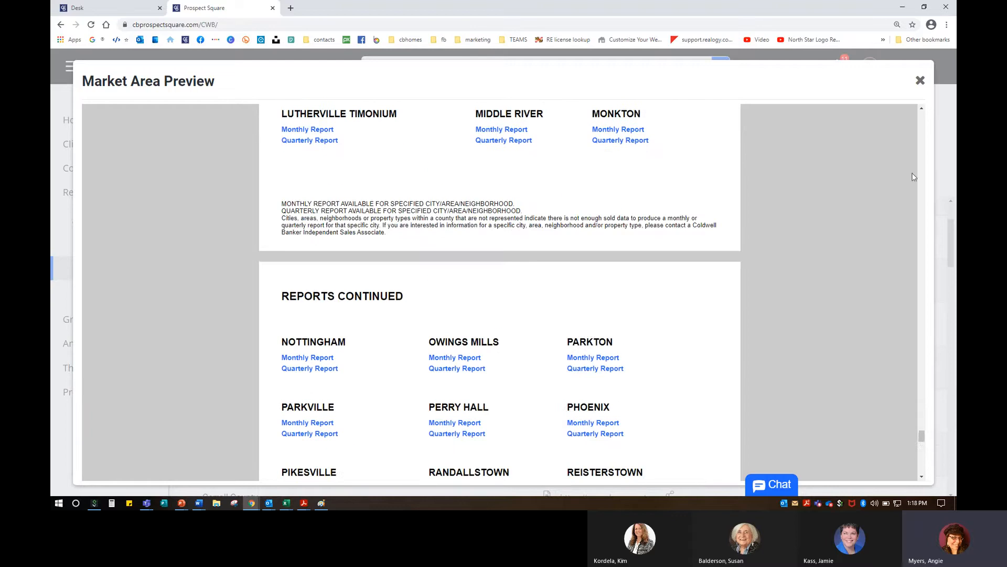
scroll(924, 119, "up", 10)
scroll(923, 119, "up", 15)
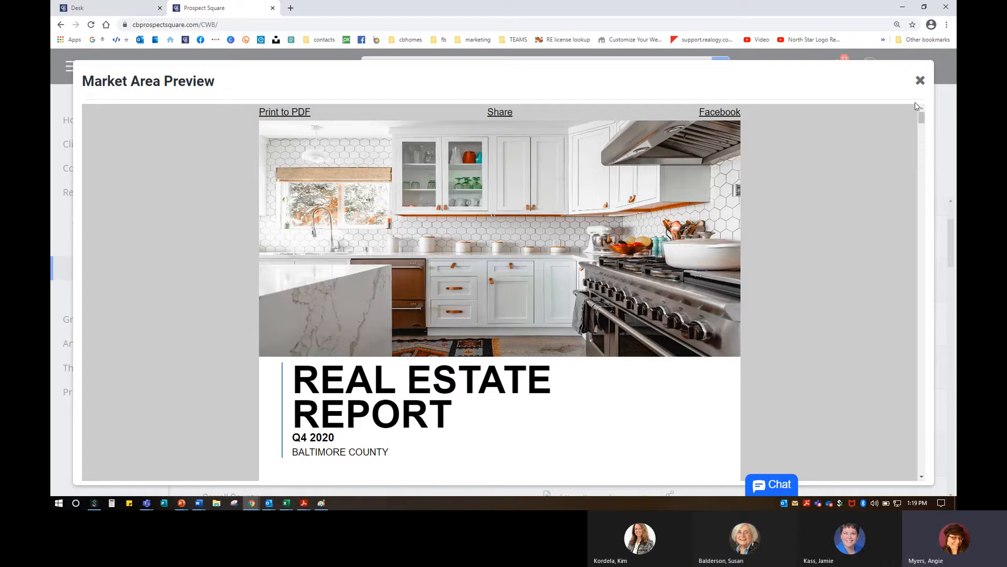
Step: Close the market area preview and find the Carroll County quarterly report link
left_click(920, 81)
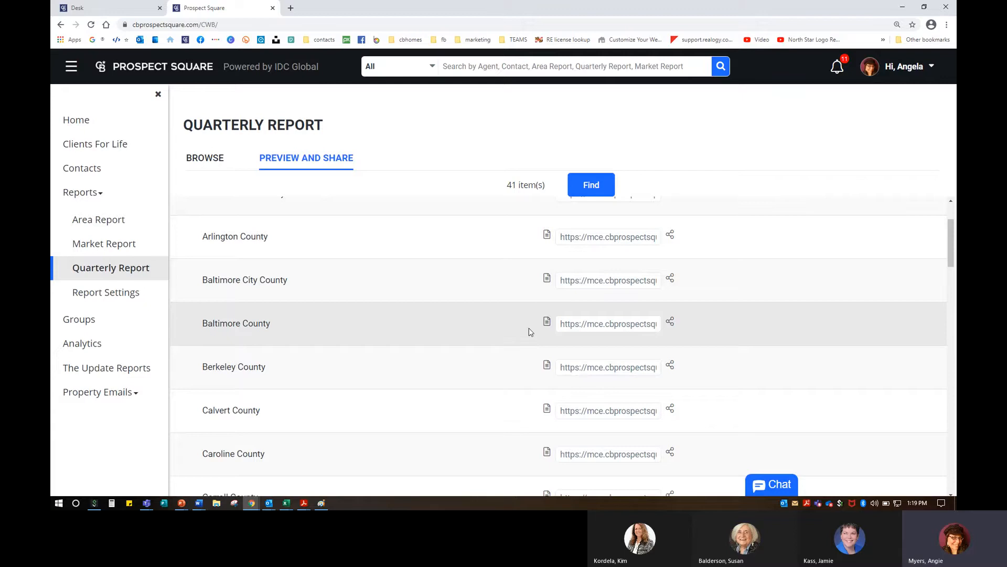
scroll(529, 326, "down", 2)
scroll(536, 338, "down", 2)
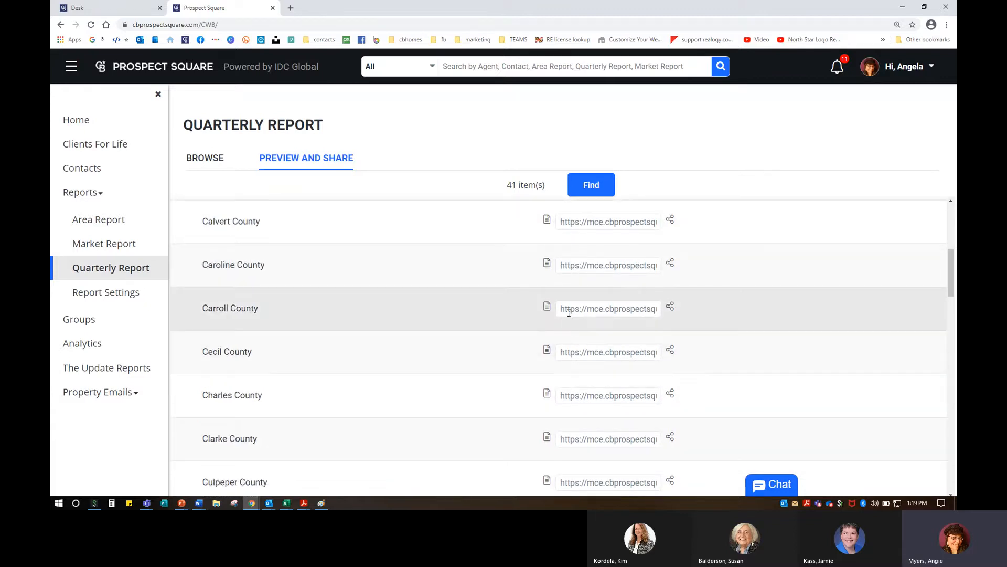
left_click_drag(561, 310, 740, 307)
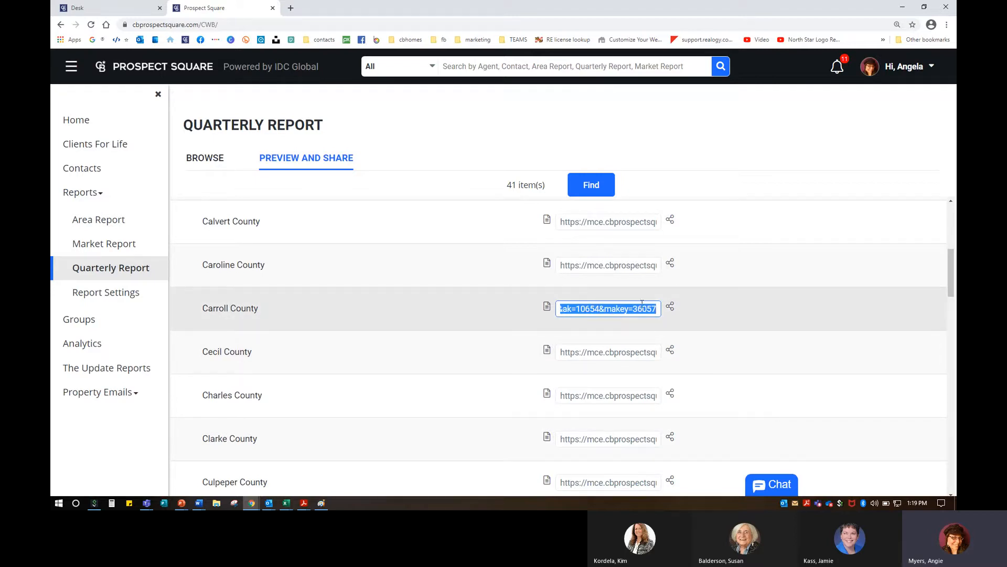
left_click(533, 313)
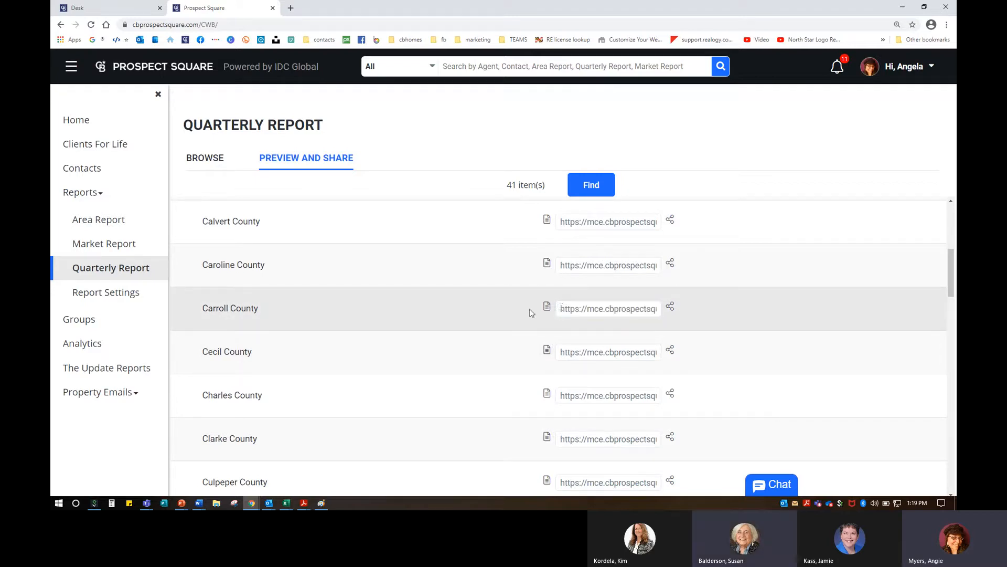
Step: Copy the Carroll County quarterly report link and open a new browser tab
left_click(562, 310)
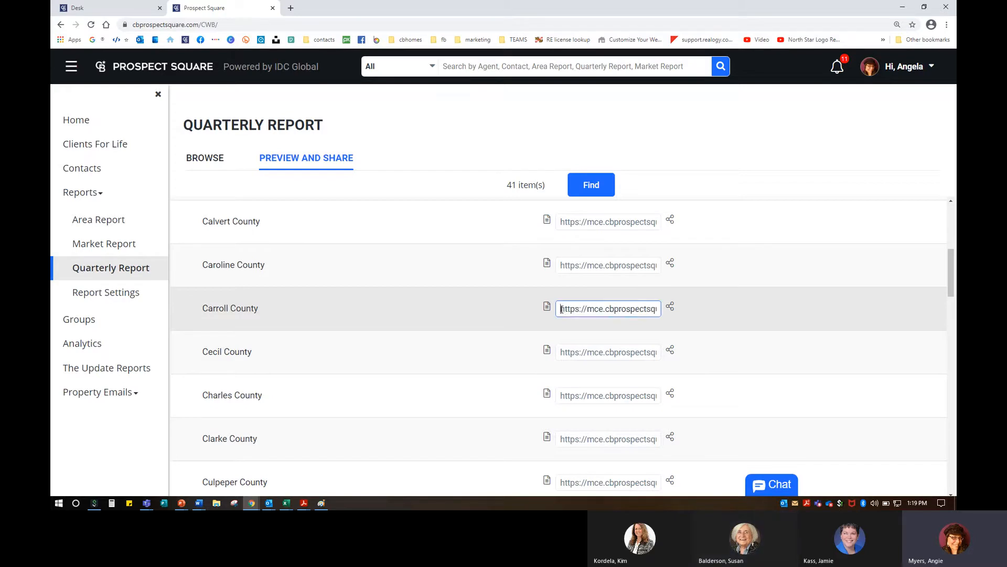
right_click(639, 309)
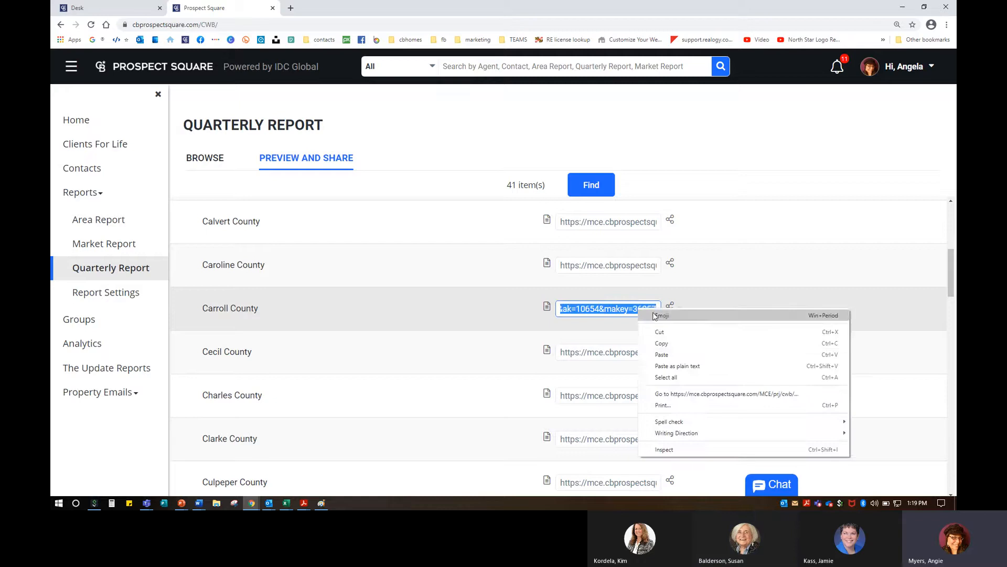
left_click(664, 339)
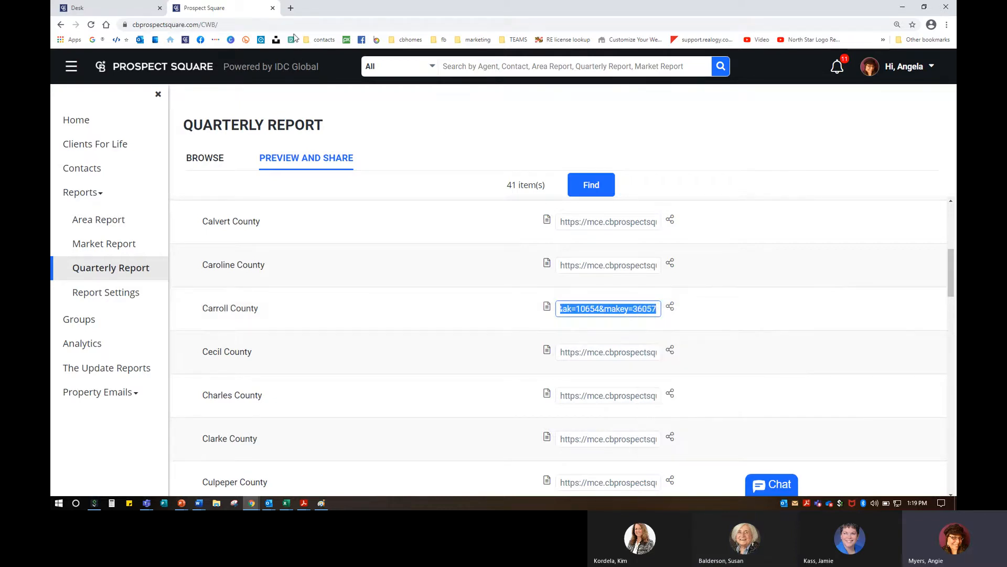
left_click(291, 7)
Step: Load the copied Carroll County Q4 2020 report link, then go to Facebook via the bookmark
left_click(248, 25)
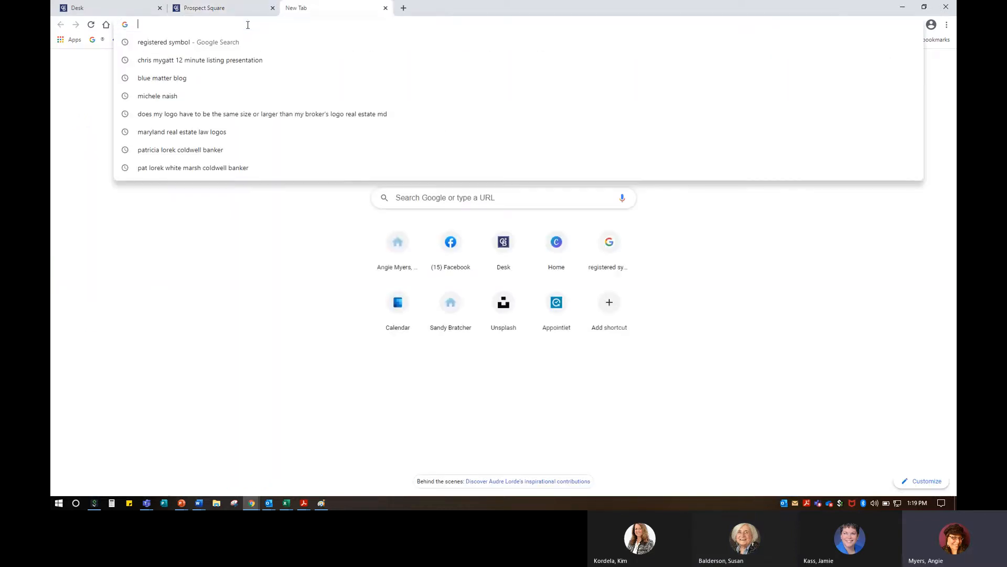
right_click(251, 25)
left_click(277, 87)
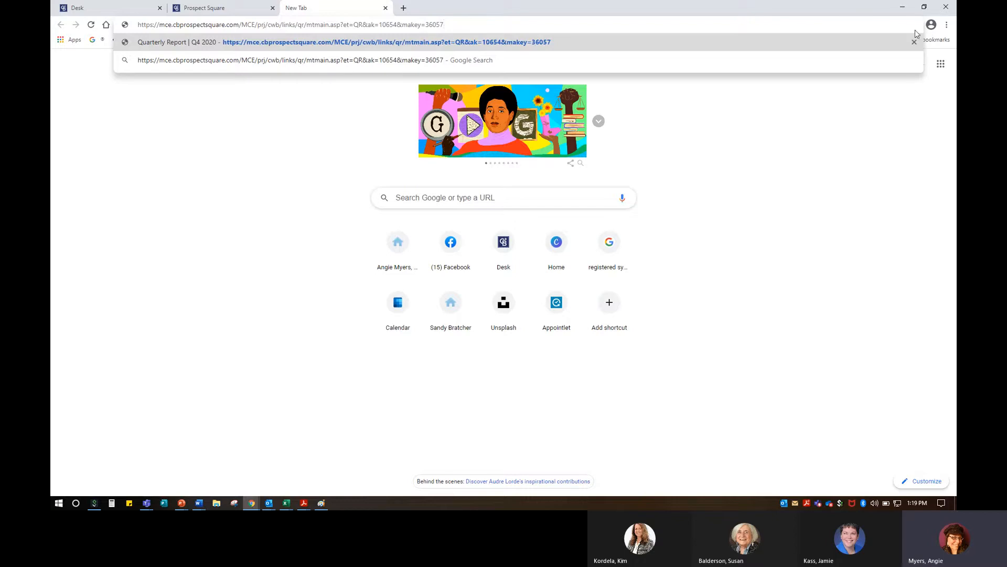
key("Return")
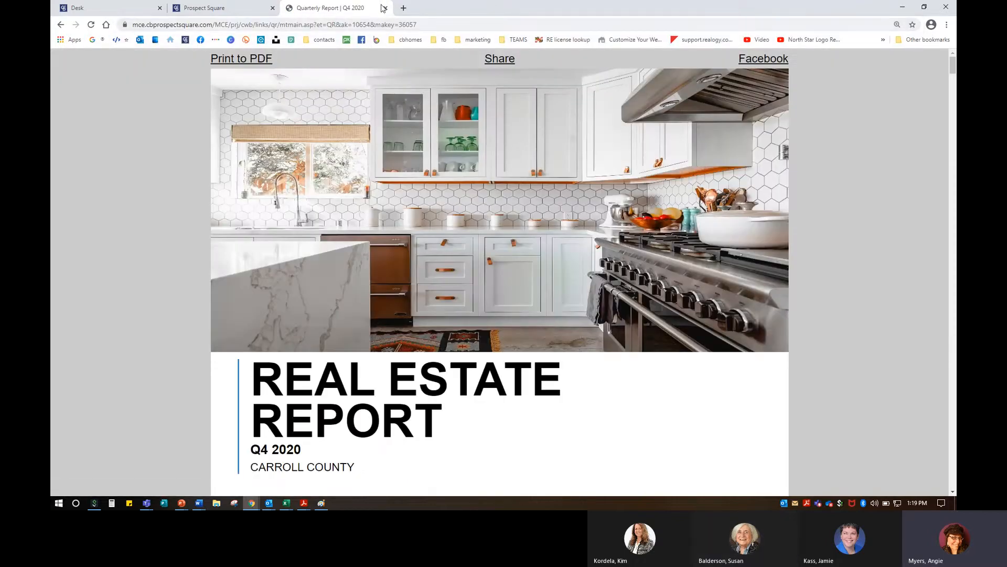
left_click(200, 40)
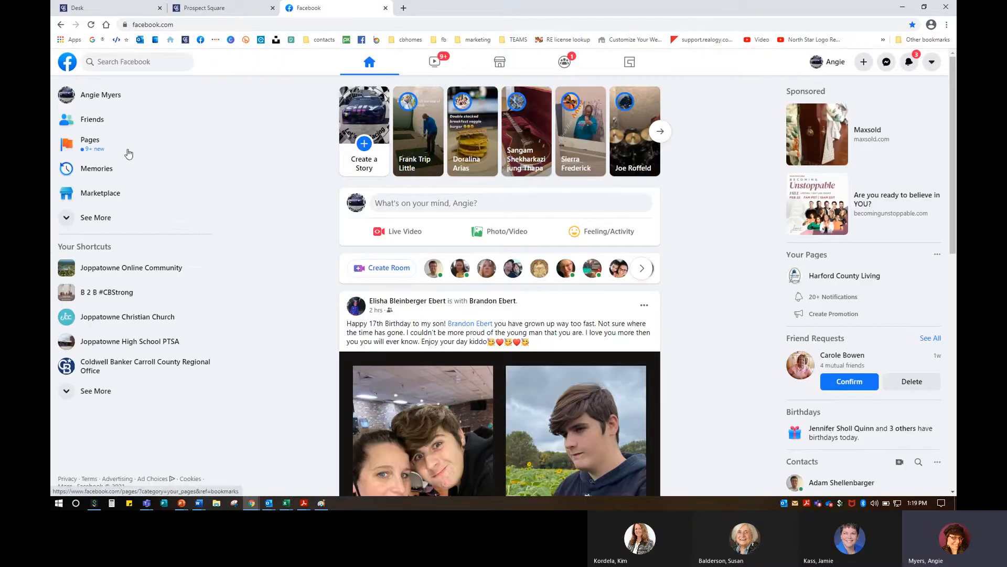
Step: Open the Marketing Specialist business page from Pages and show its Publishing Tools
left_click(91, 141)
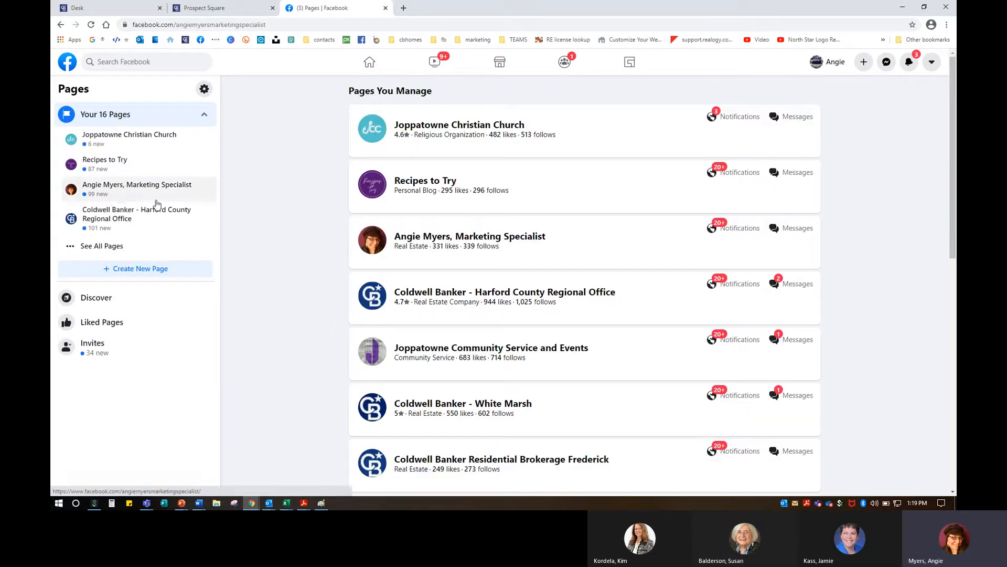
left_click(107, 190)
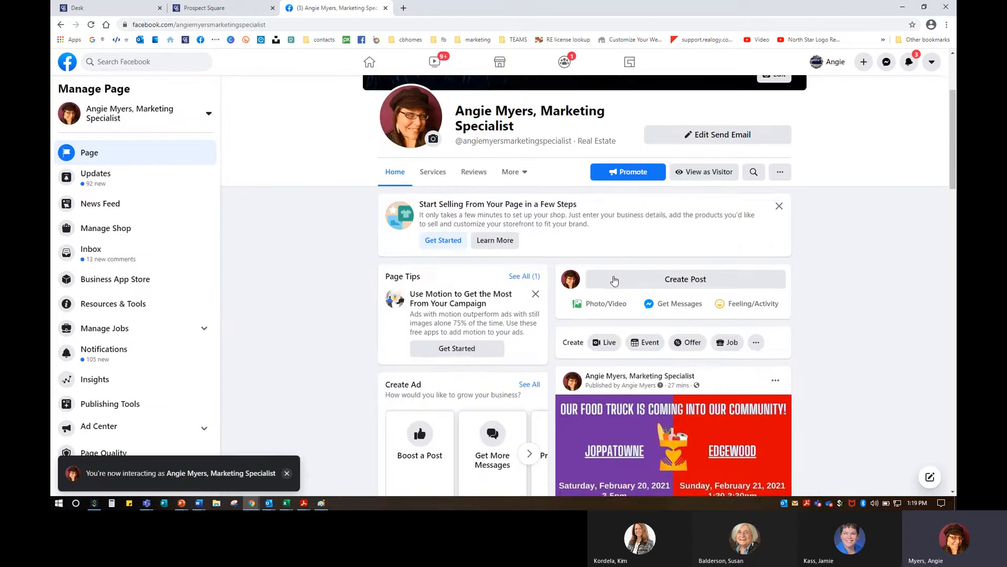
scroll(615, 281, "up", 3)
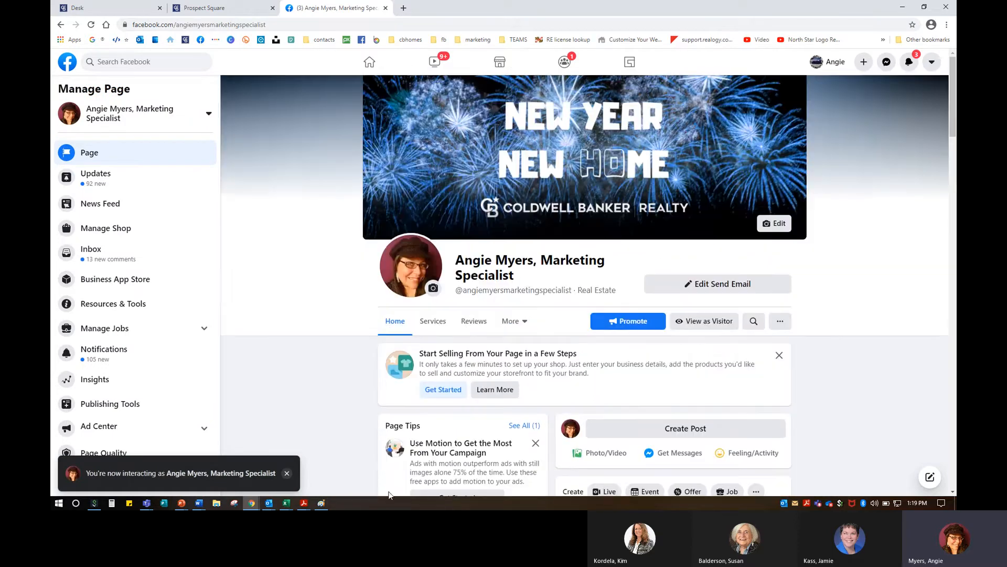
scroll(107, 426, "down", 1)
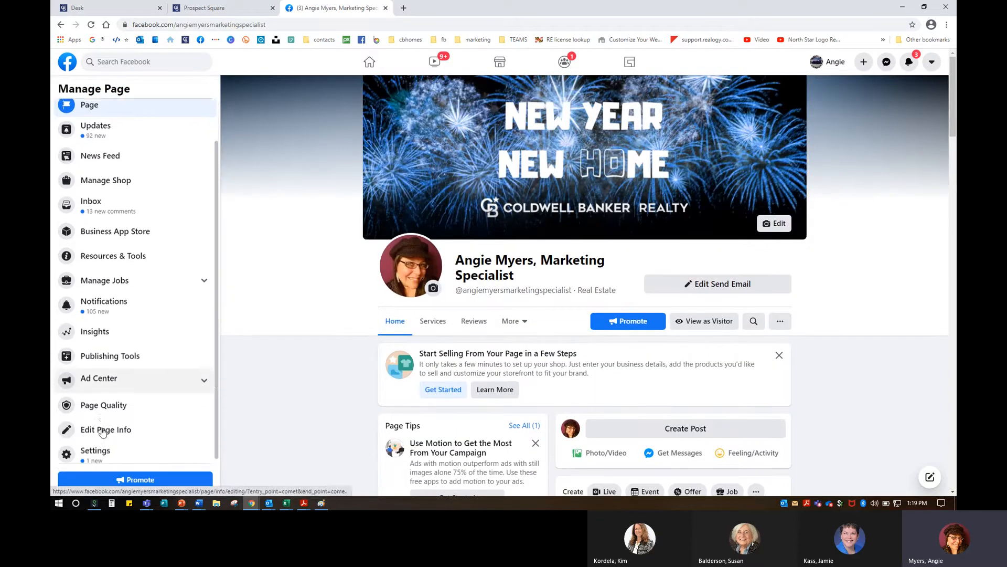
left_click(102, 355)
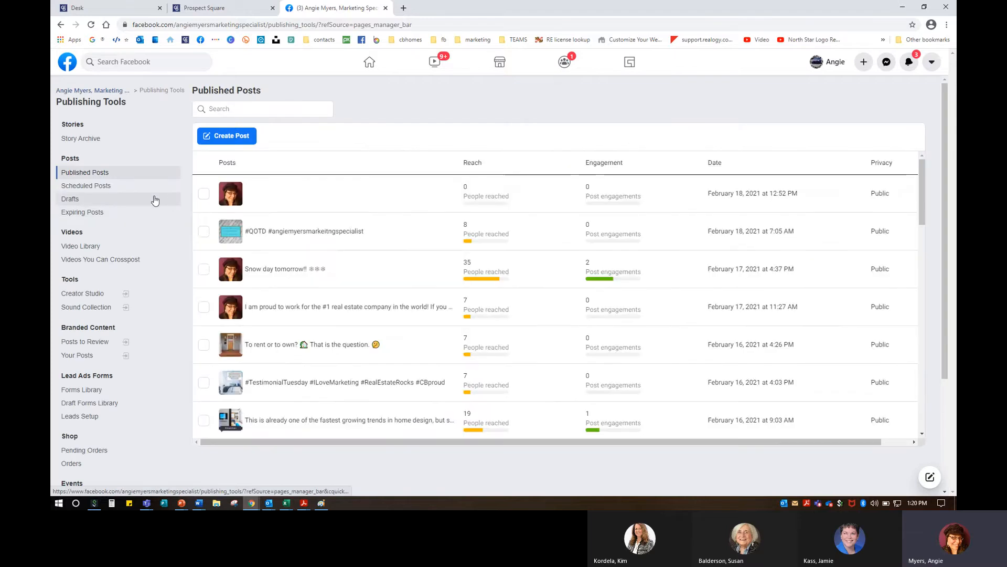
Step: Start a new post from Scheduled Posts and paste in the copied report link
left_click(153, 186)
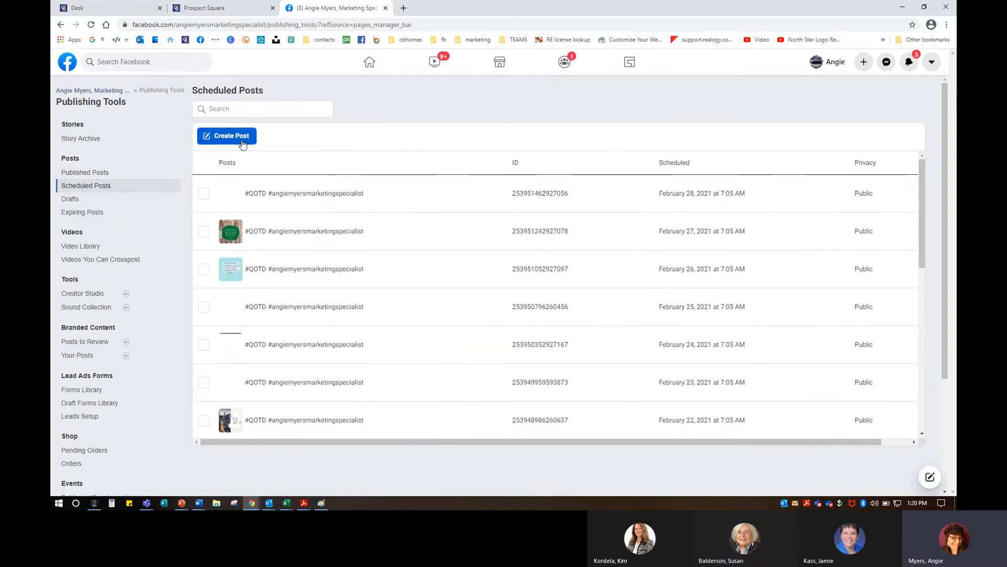
left_click(242, 140)
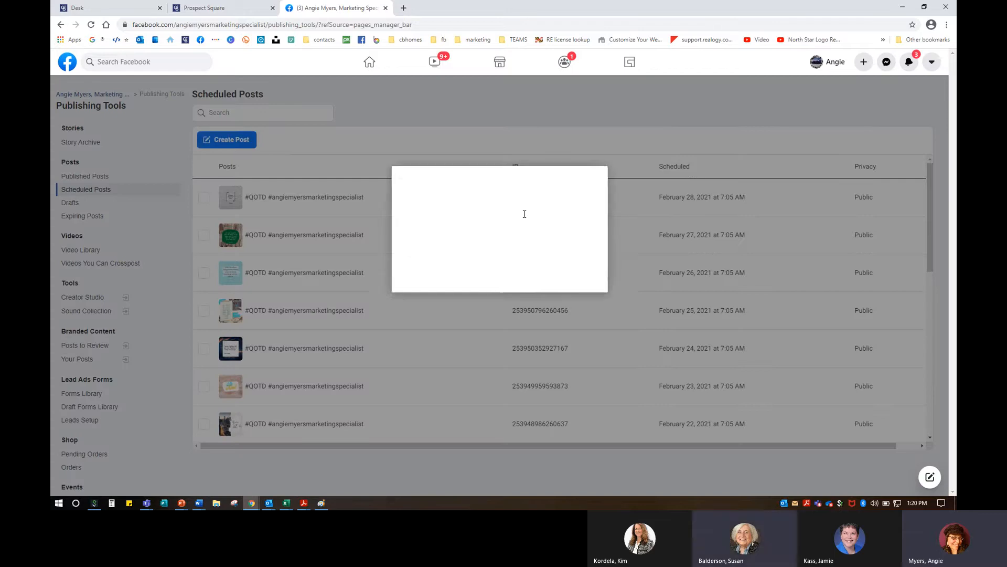
right_click(455, 196)
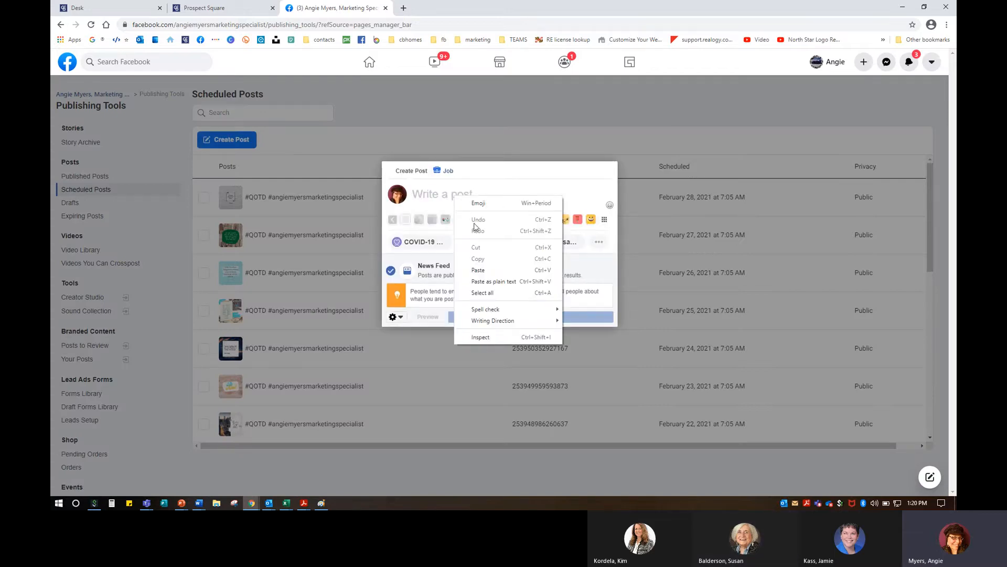
left_click(475, 268)
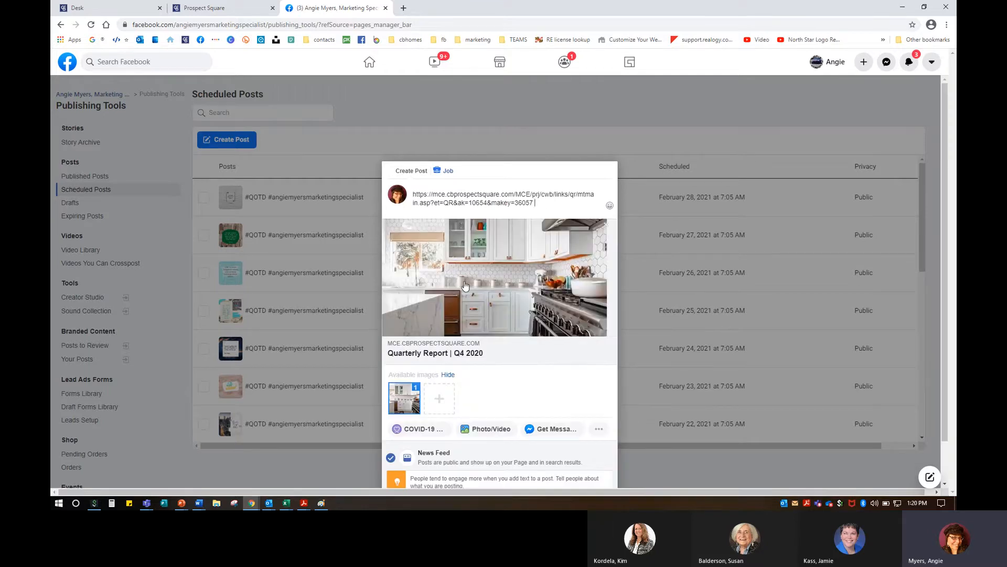
Step: Replace the link with the caption 'Discover how the quarter ended in 2020 for real estate in Nottingham.'
left_click_drag(542, 206, 388, 187)
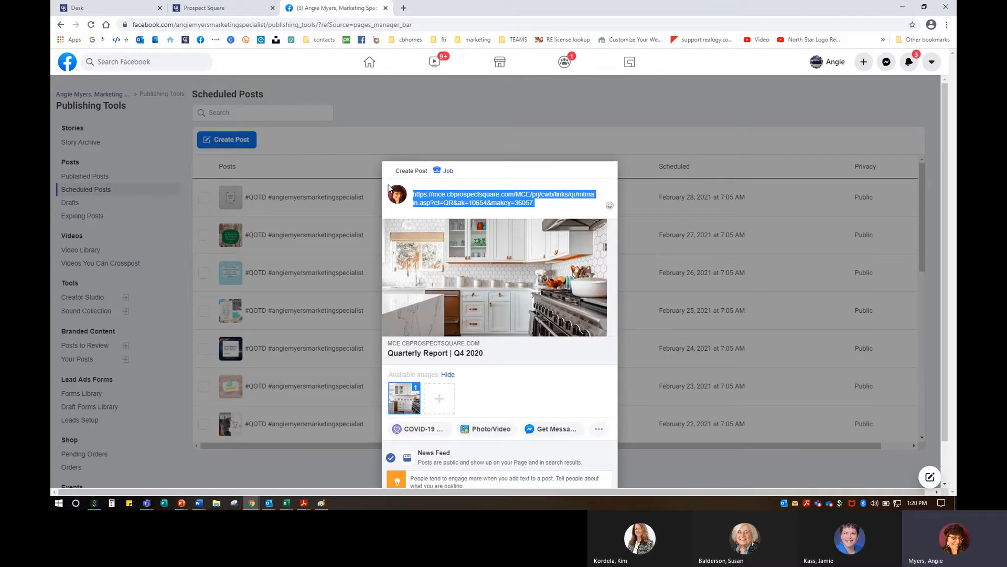
type("Discover ")
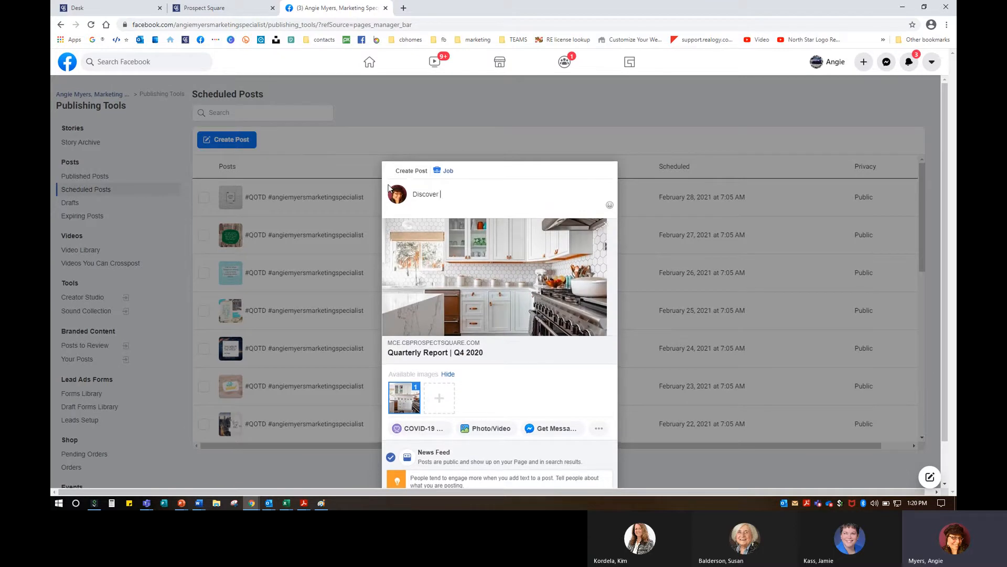
type("how the")
key("BackSpace")
key("BackSpace")
key("BackSpace")
type("COVID affec")
key("BackSpace")
key("BackSpace")
key("BackSpace")
key("BackSpace")
key("BackSpace")
key("BackSpace")
key("BackSpace")
key("BackSpace")
key("BackSpace")
key("BackSpace")
key("BackSpace")
key("BackSpace")
key("BackSpace")
key("BackSpace")
key("BackSpace")
key("BackSpace")
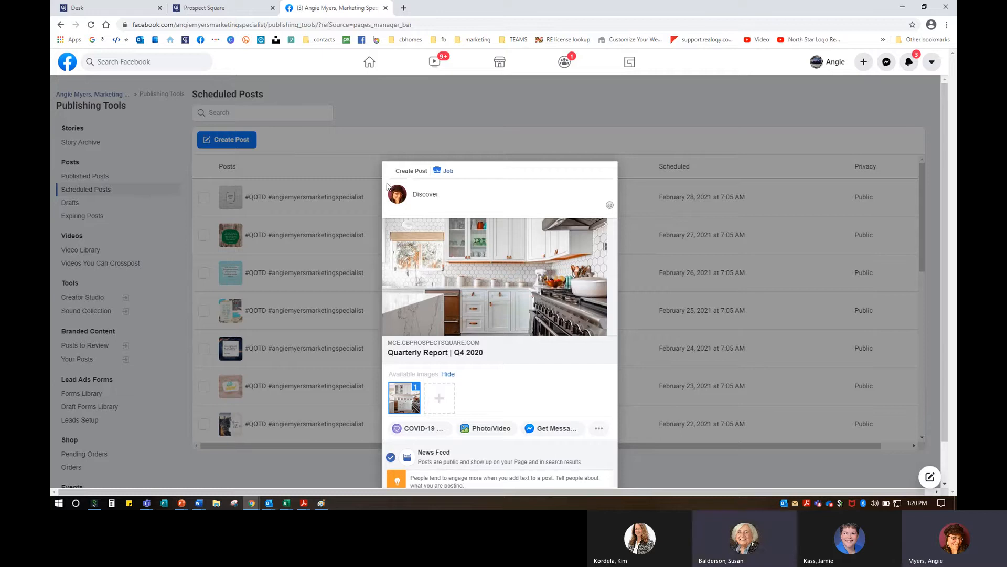
type("how the quar")
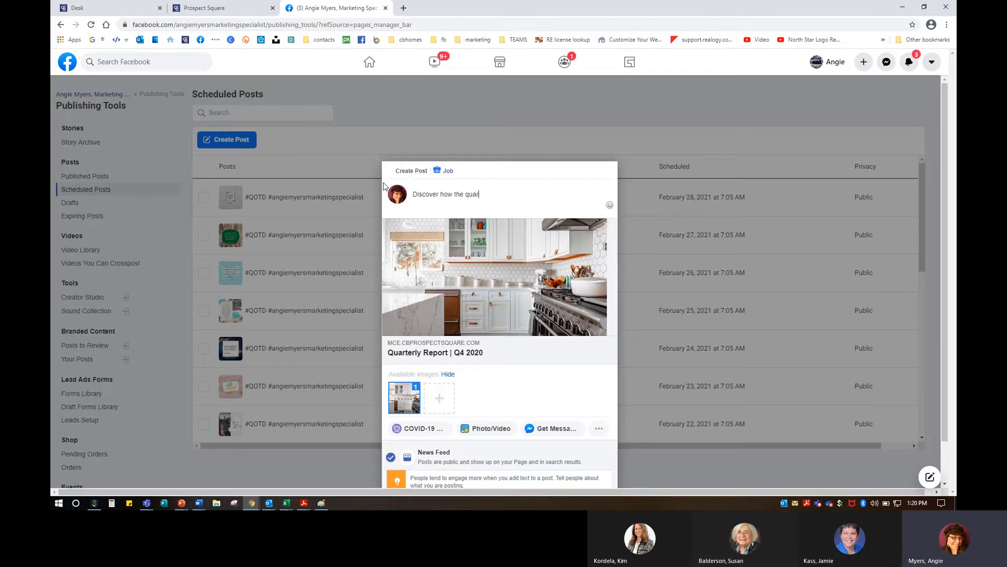
type("ter ended in 2020 for real estate in Nottingham.")
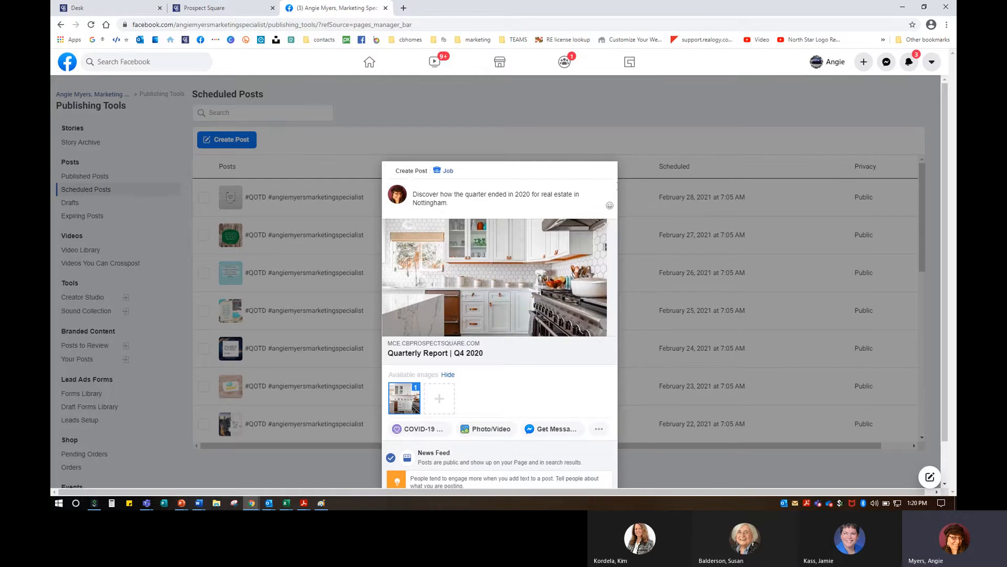
Step: Try scheduling the post for a date, then cancel and close the composer without posting
scroll(562, 438, "down", 1)
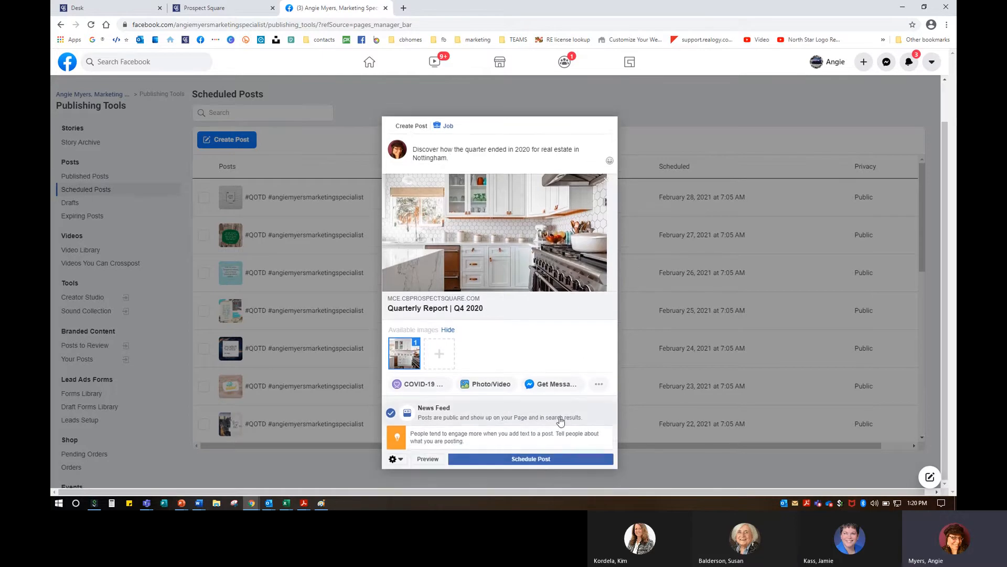
left_click(547, 462)
left_click(413, 292)
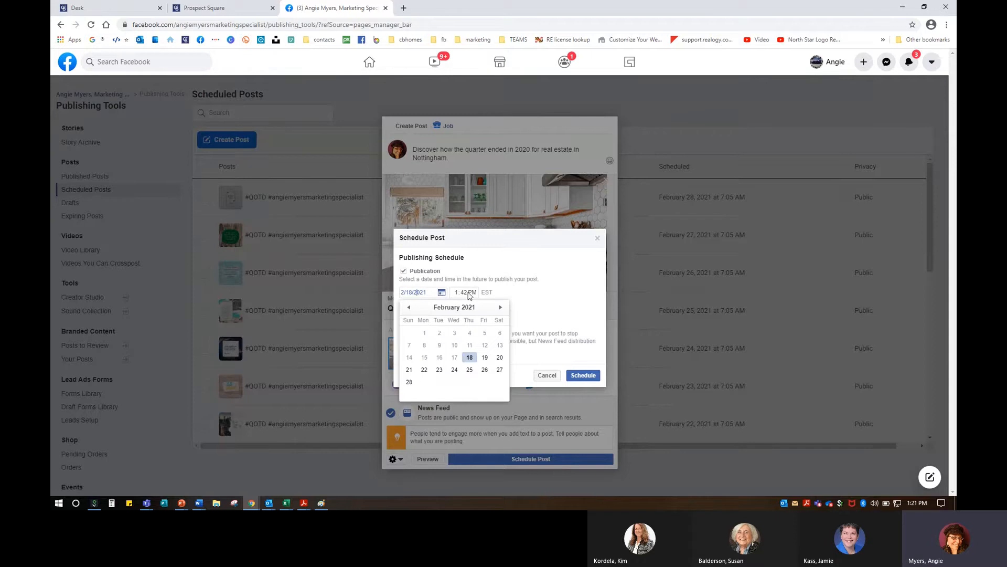
left_click(547, 376)
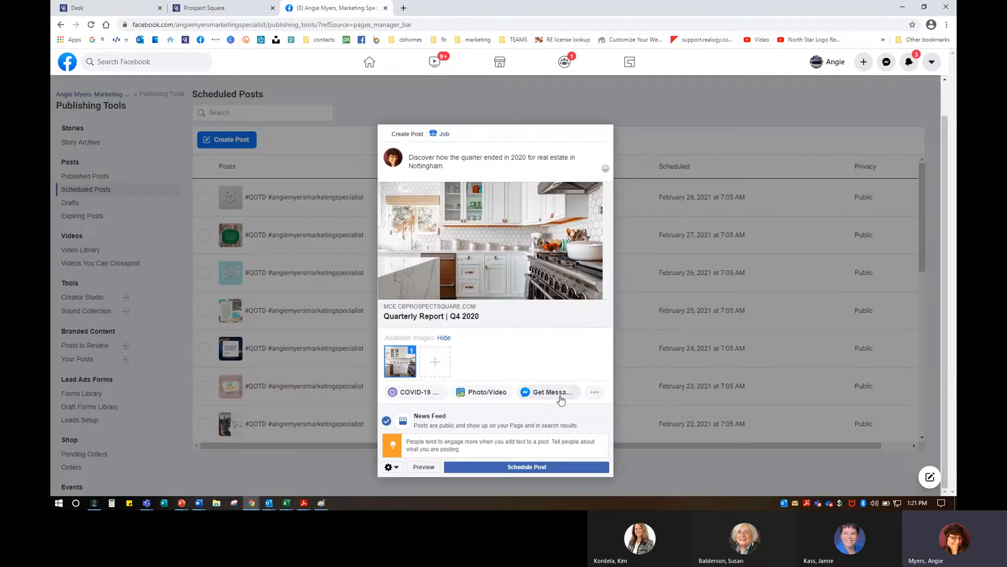
left_click(639, 120)
Step: Close the Facebook tab, confirming to leave despite unsaved changes
scroll(483, 306, "down", 5)
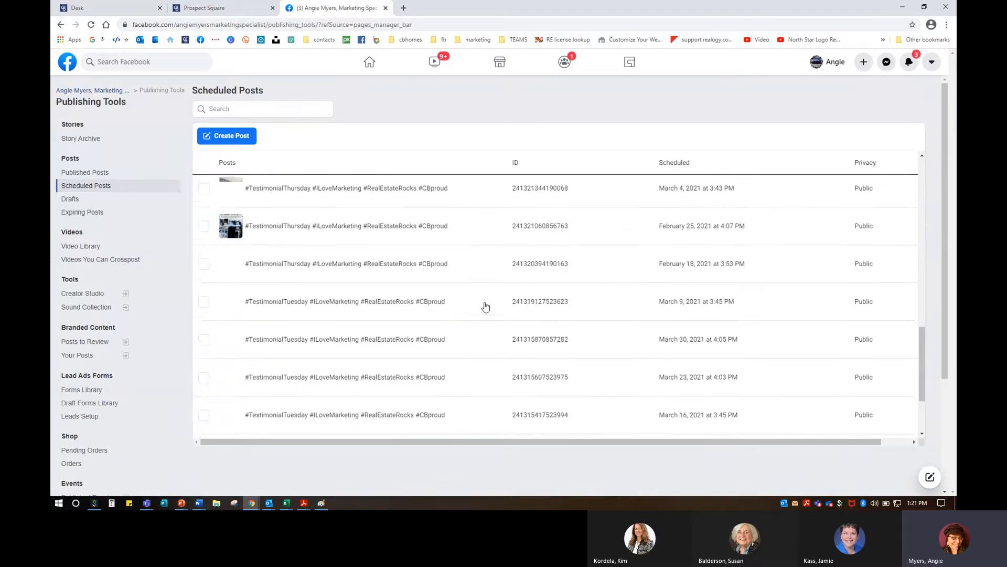
scroll(485, 307, "down", 8)
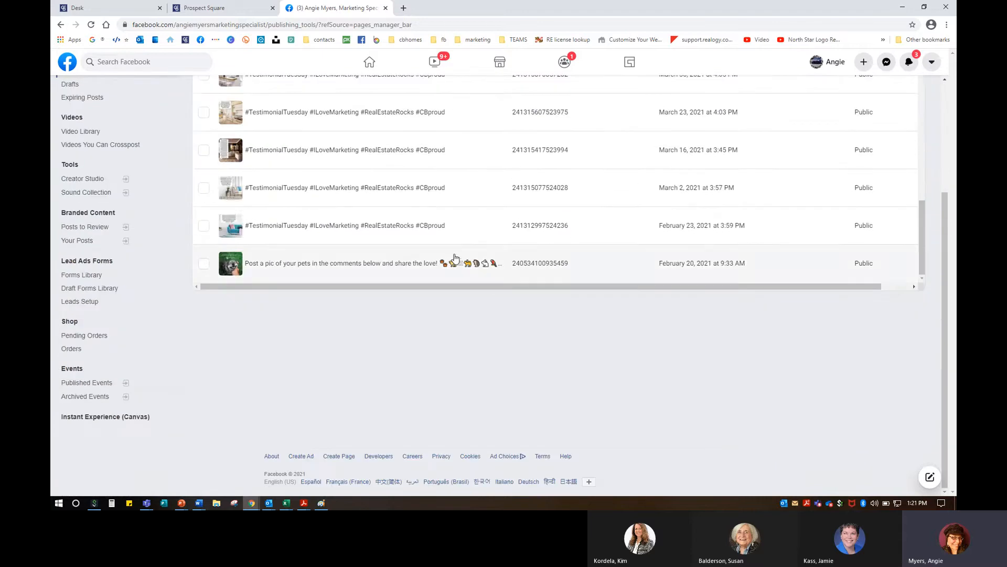
scroll(451, 252, "up", 10)
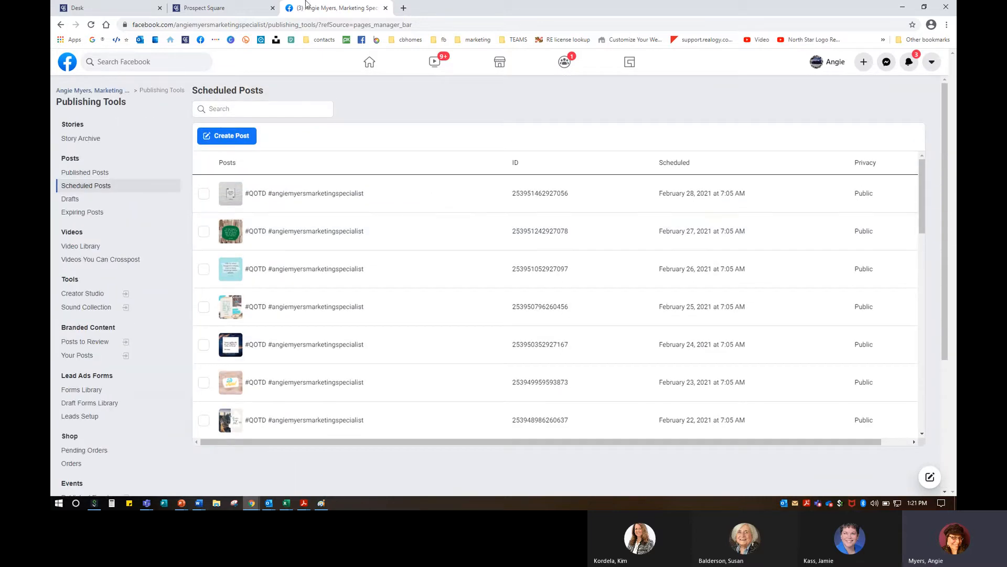
left_click(385, 8)
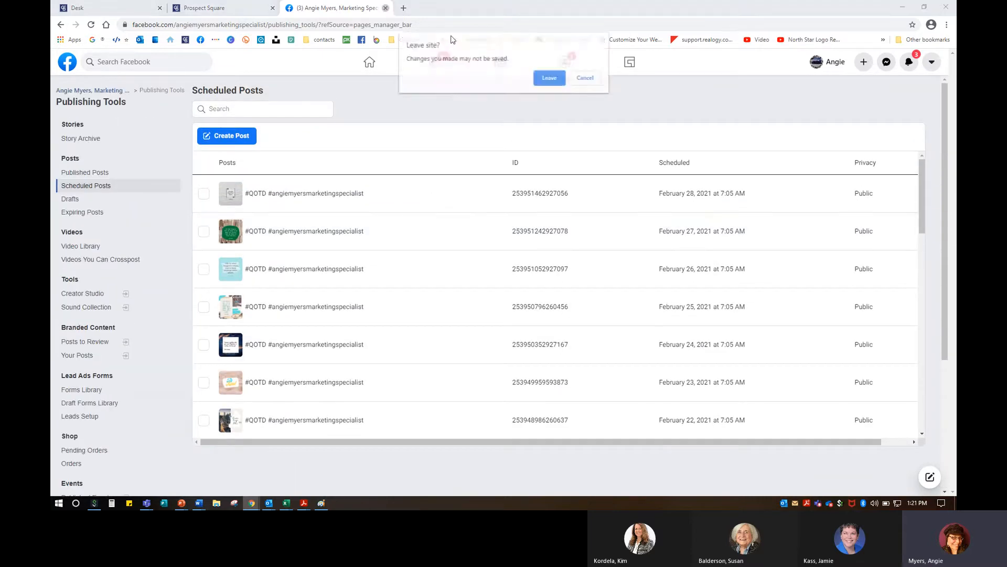
left_click(548, 78)
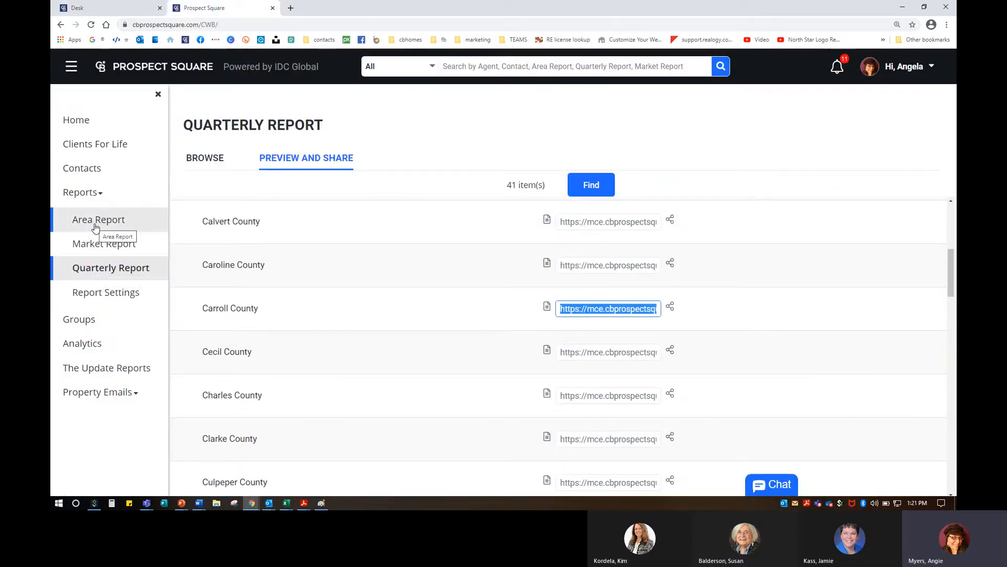
Step: Dismiss a county report's sharing options and show the BROWSE list of saved quarterly reports
left_click(671, 264)
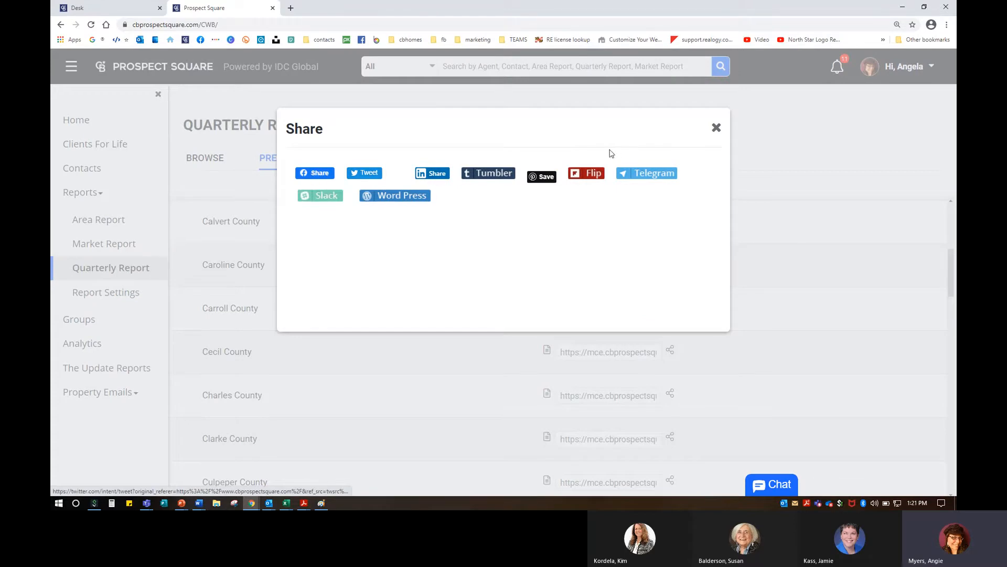
left_click(717, 128)
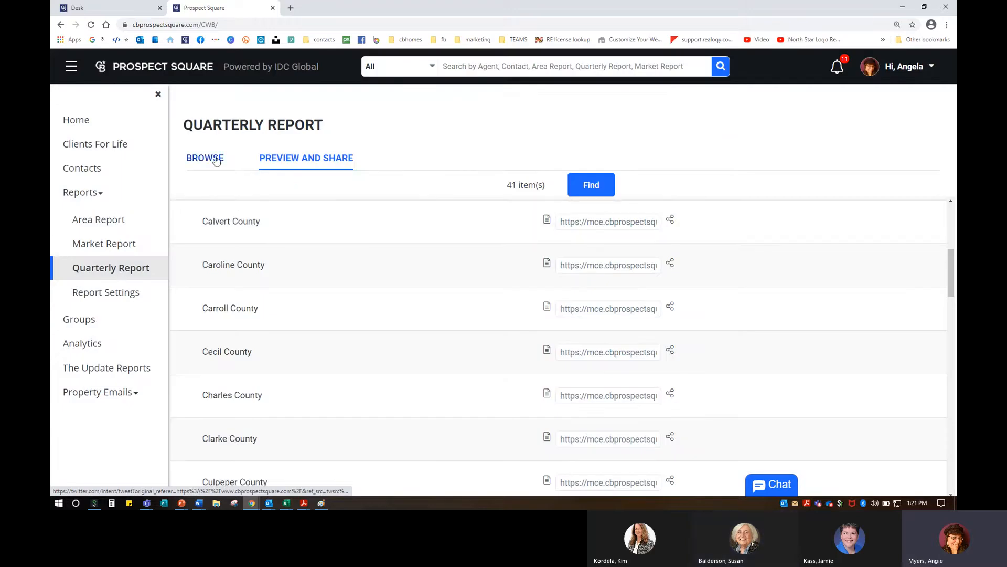
left_click(190, 163)
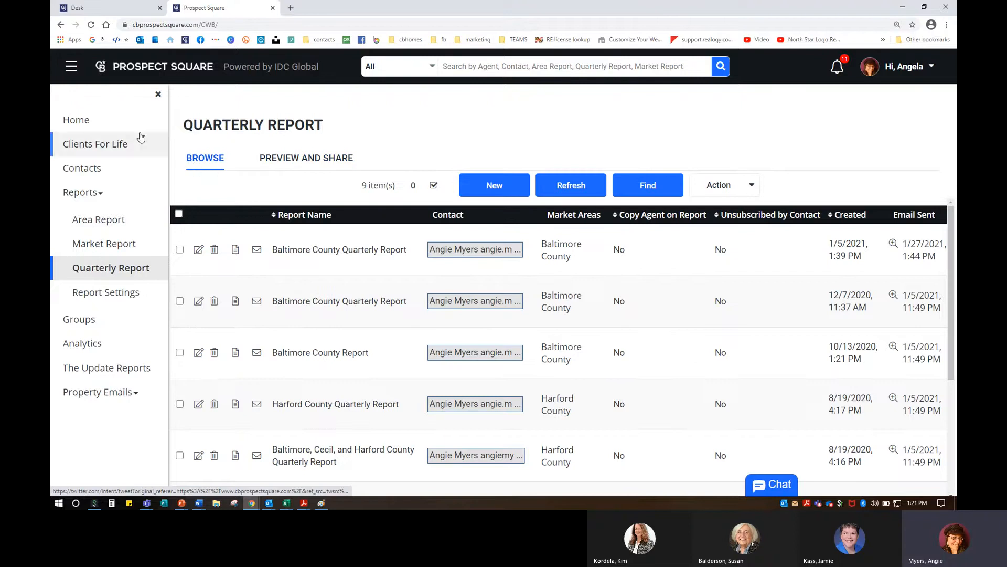
key("ctrl")
key("ctrl")
key("ctrl")
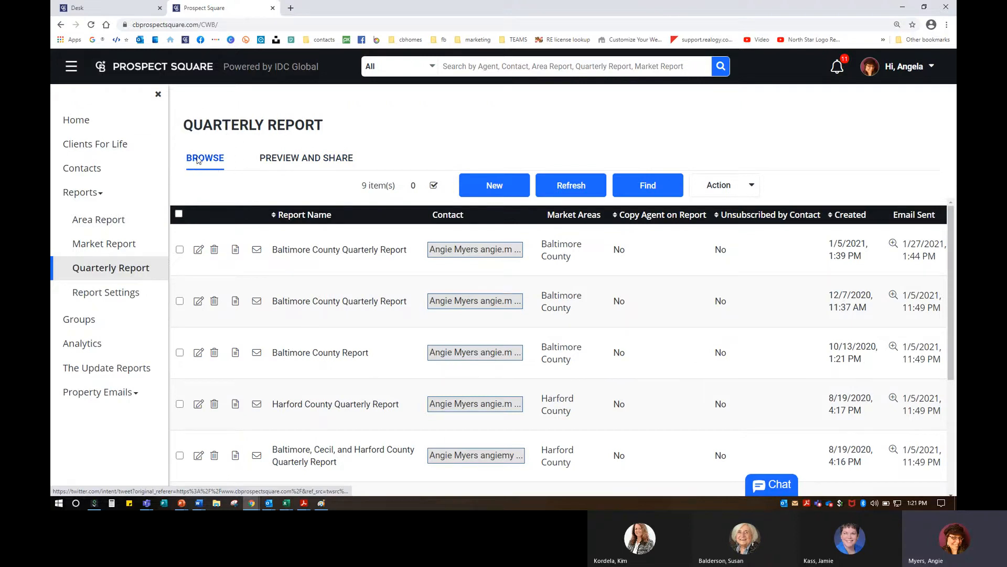
Step: Start a new quarterly report named 'Carroll County Quarterly Real Estate Report'
left_click(479, 187)
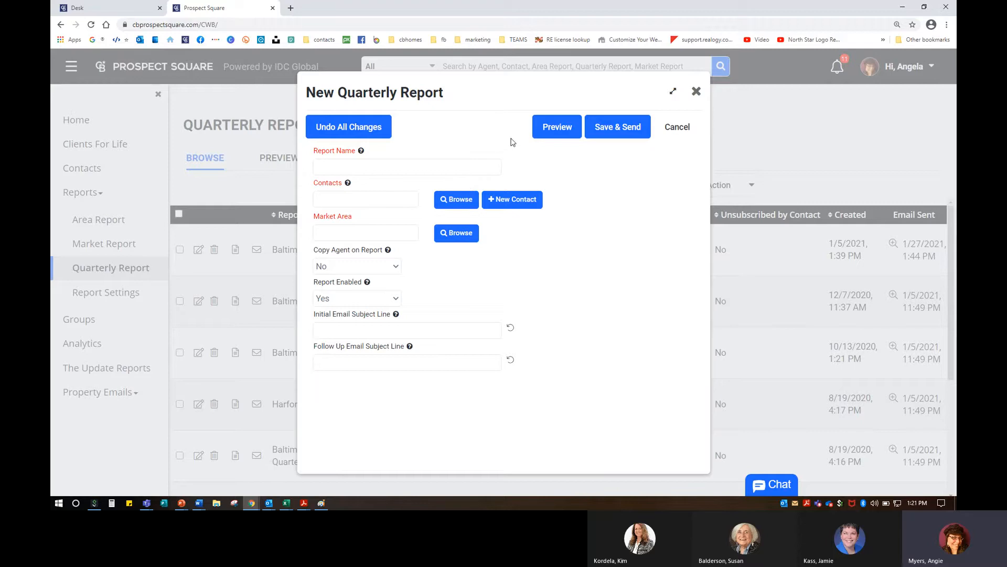
left_click(391, 170)
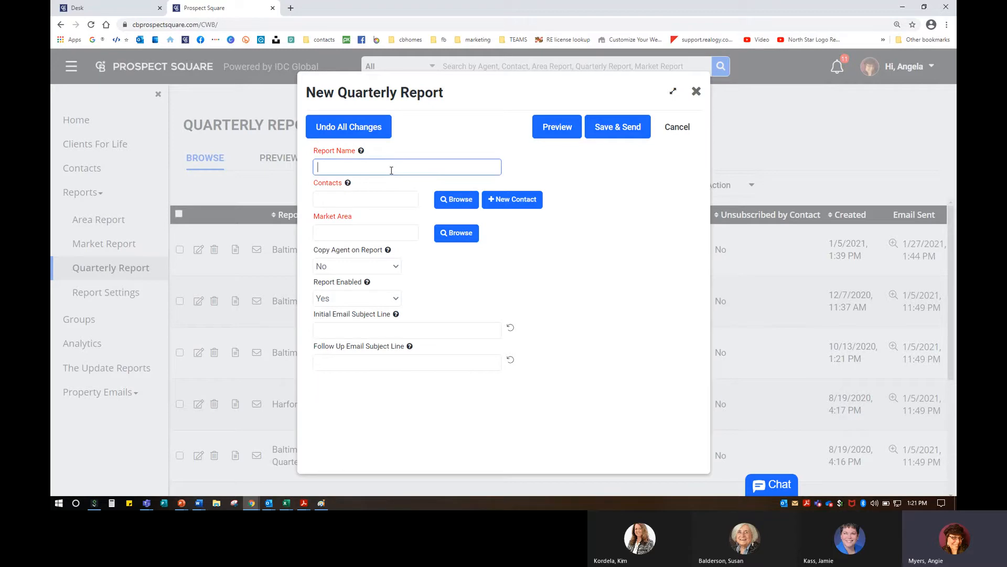
type("Ca")
type("rroll Count")
type("y Q Qarte")
type("uarterly Re")
type("al Estate Report")
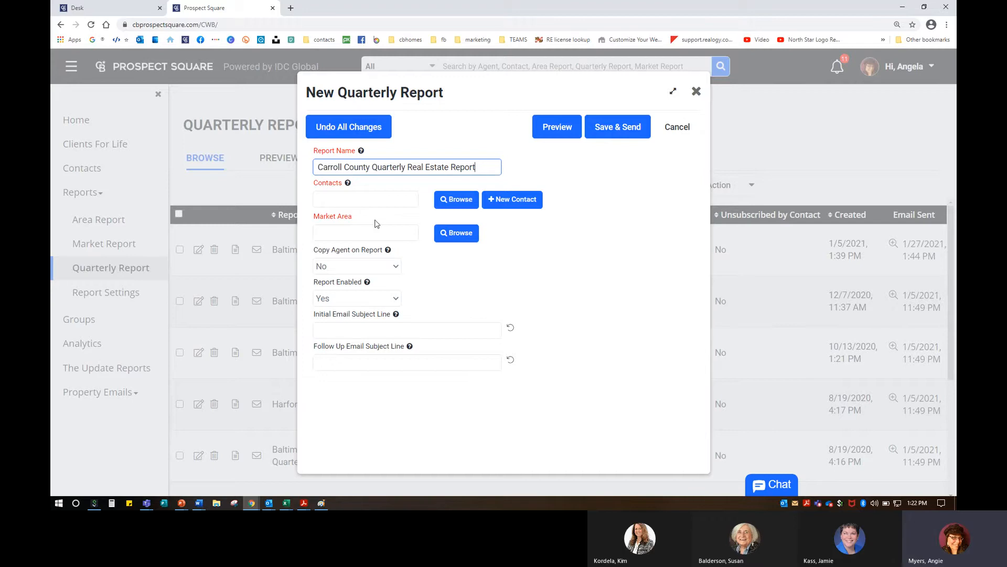
Step: Search the Contacts field for the agent by first name
left_click(369, 205)
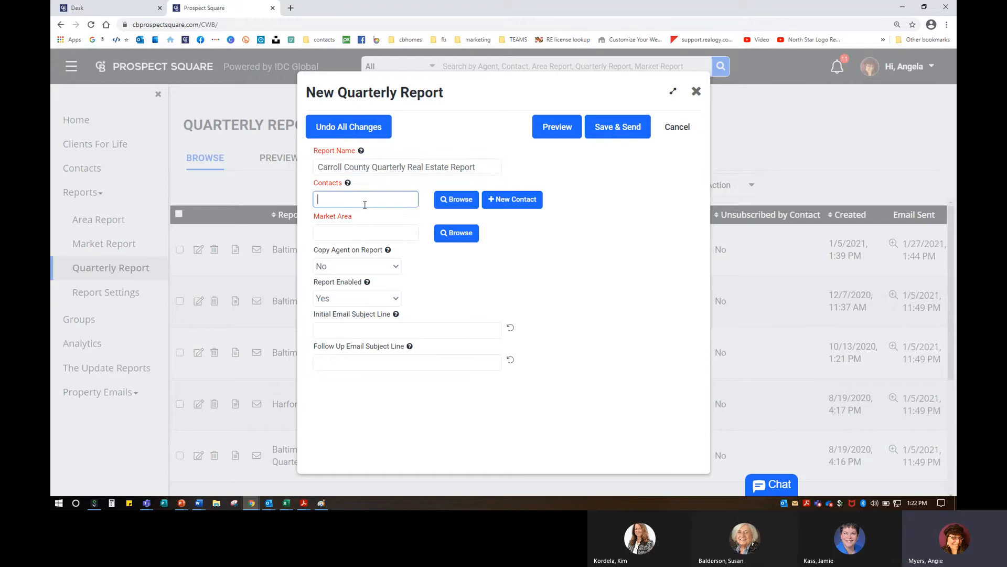
left_click(502, 202)
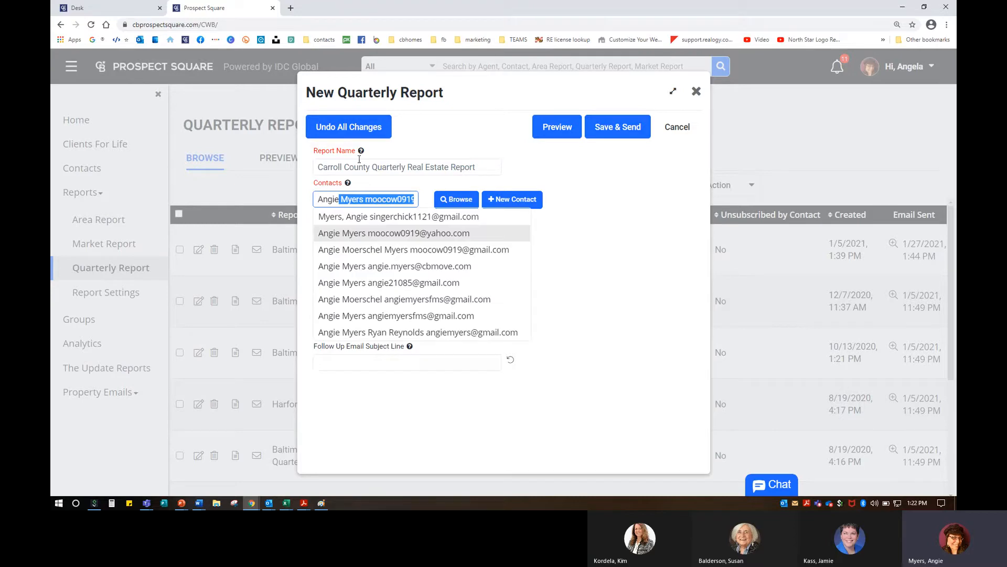
Step: Attach the agent's own contact to the report from the matching suggestions
left_click(467, 267)
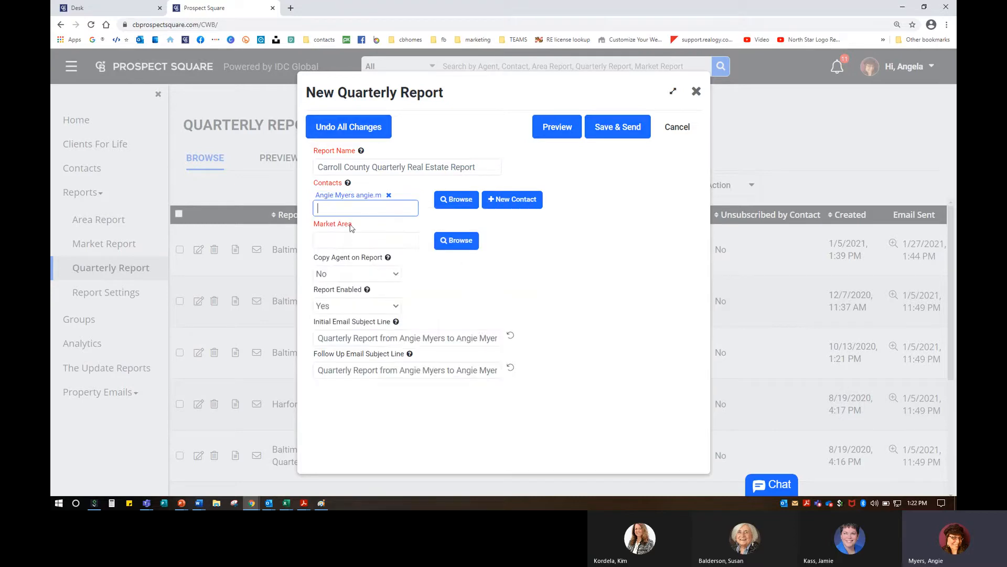
left_click(456, 200)
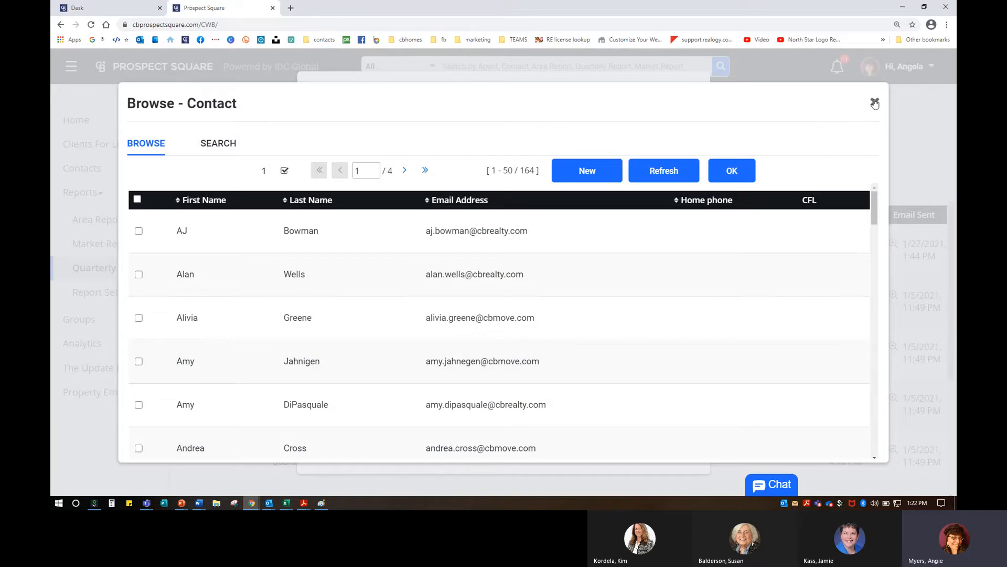
left_click(875, 104)
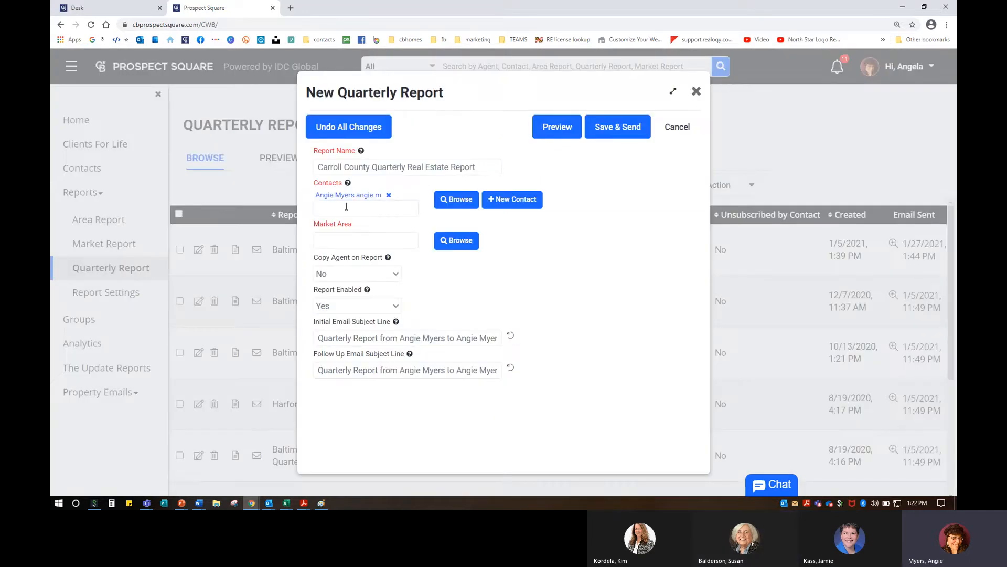
Step: Set the report's market area to Carroll County
left_click(343, 239)
type("Carroll COunt")
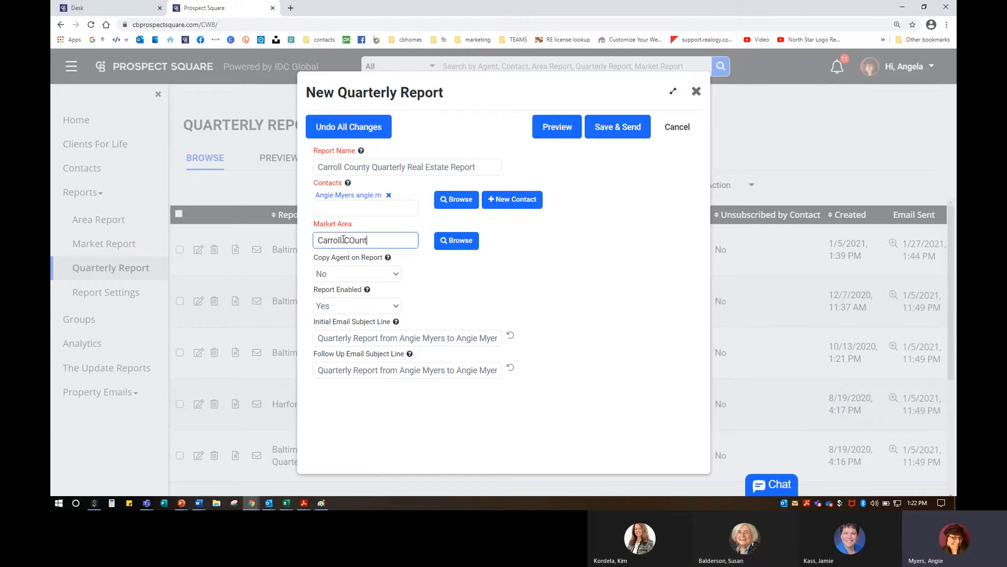
key("BackSpace")
key("BackSpace")
key("BackSpace")
key("BackSpace")
type("ounty")
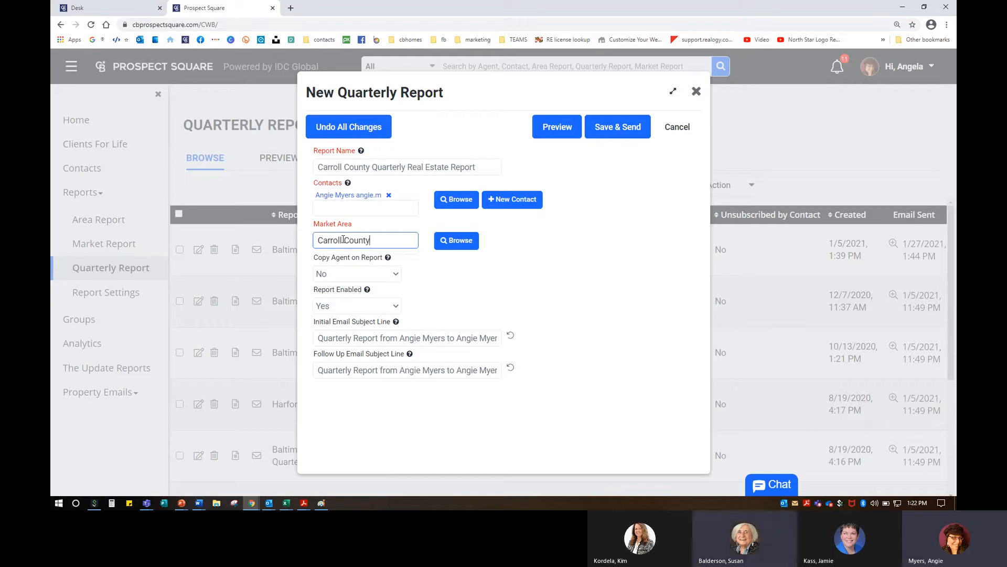
key("Return")
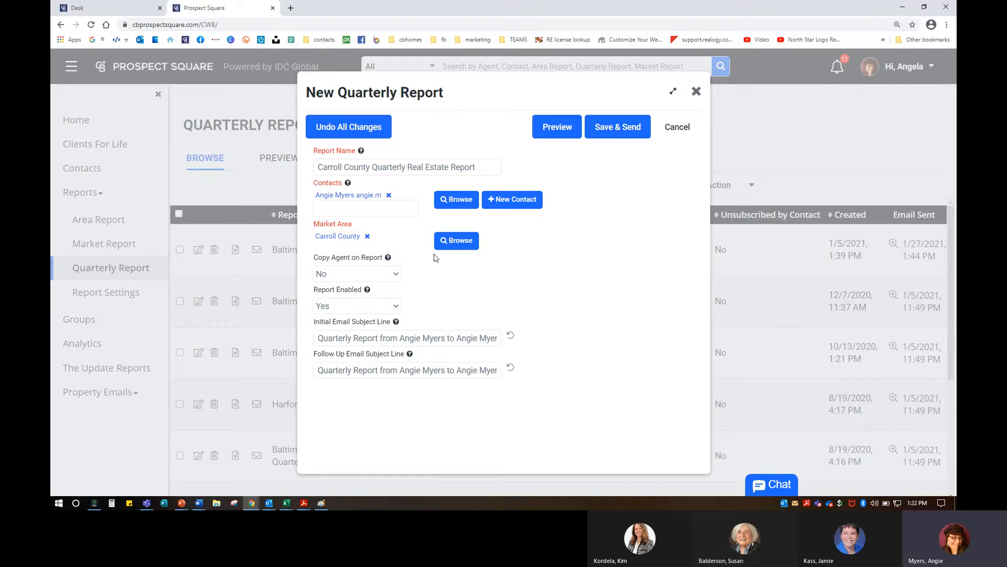
left_click(340, 273)
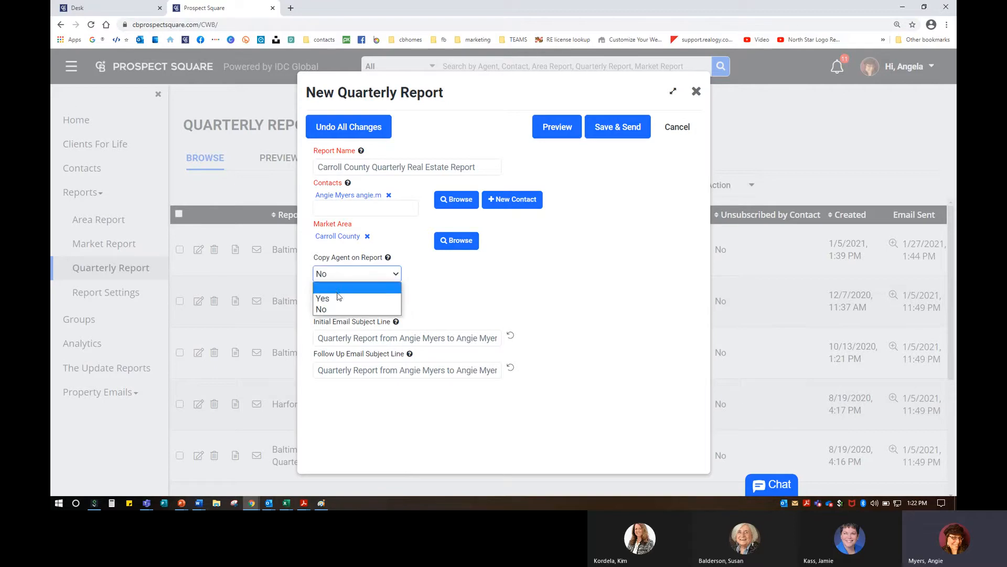
left_click(339, 300)
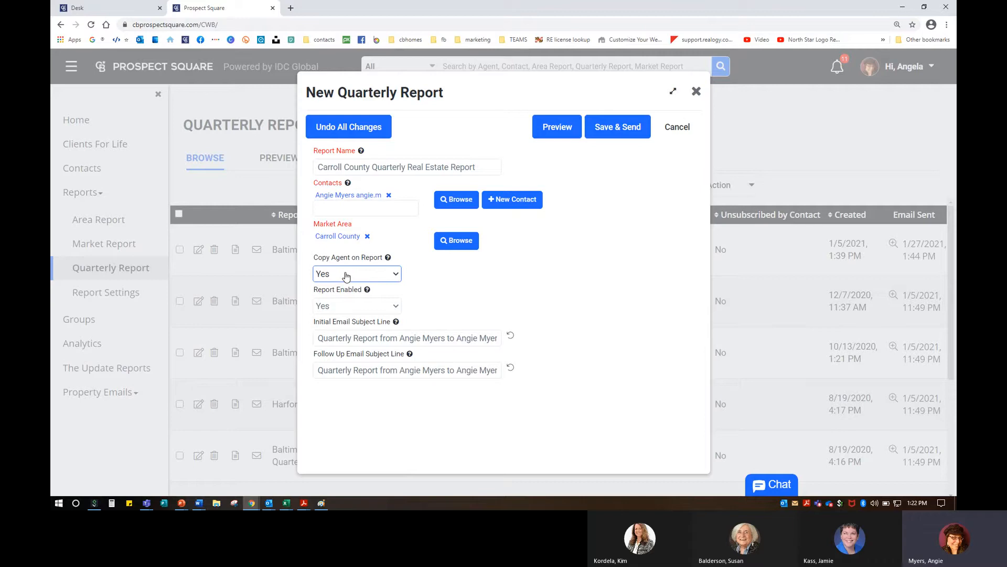
left_click(347, 277)
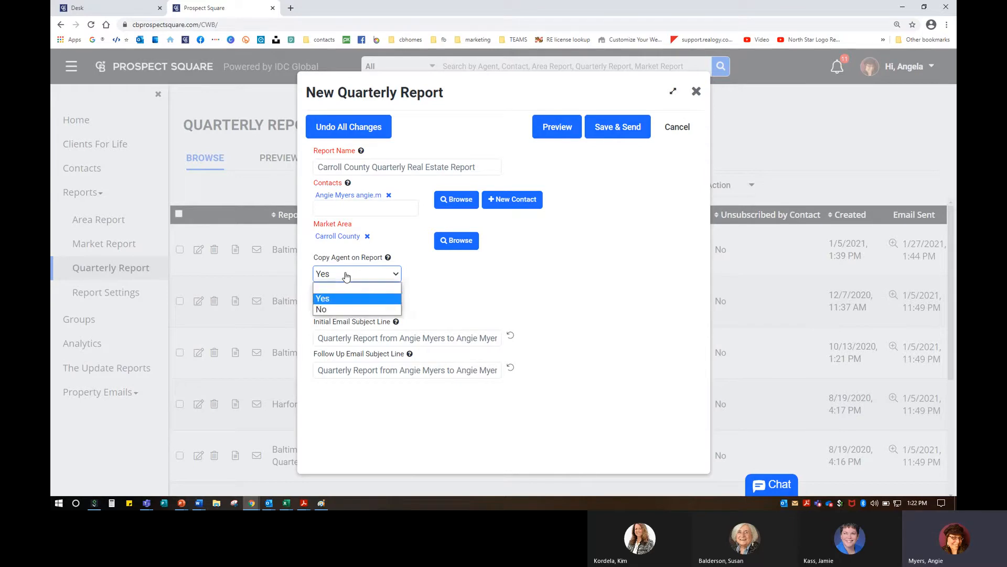
left_click(338, 309)
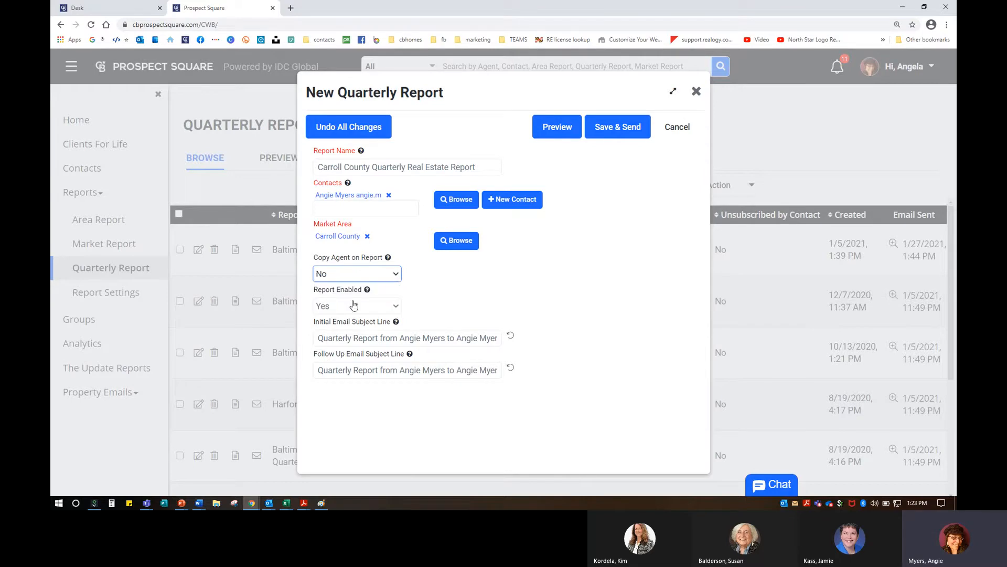
left_click(388, 259)
mouse_move(389, 260)
left_click(370, 273)
left_click(352, 296)
left_click(342, 275)
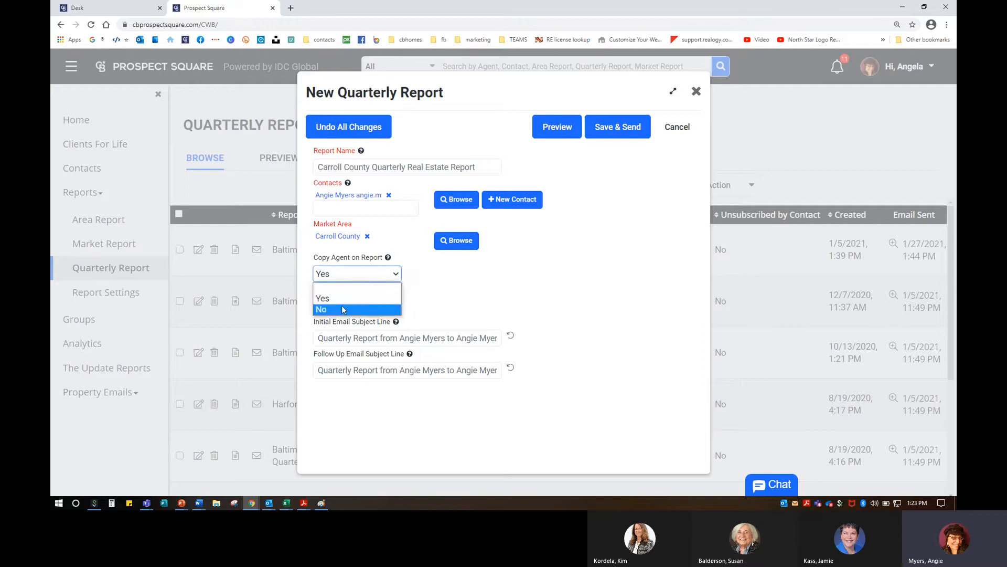
left_click(343, 309)
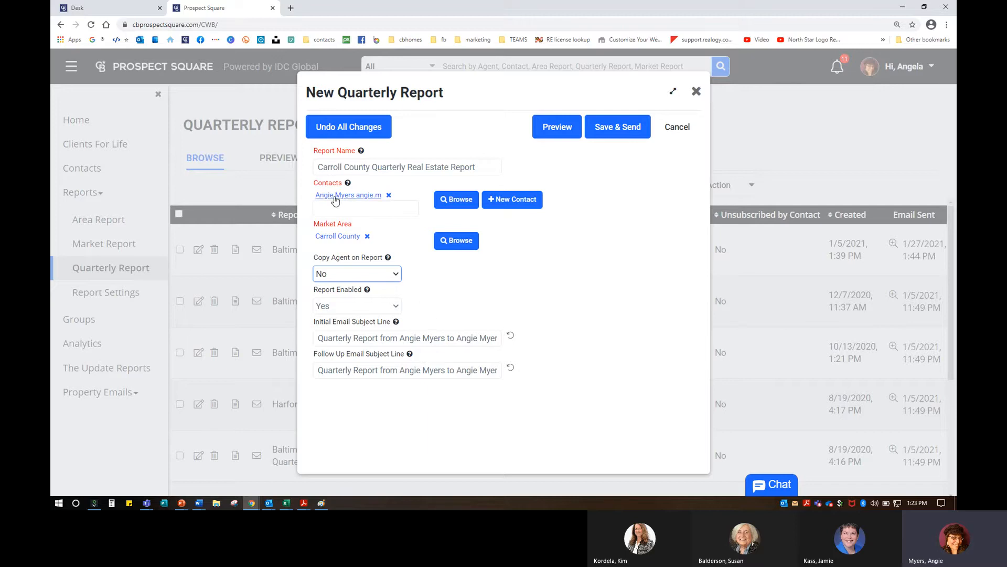
Step: Add a colleague as a second report contact, then remove her again
left_click(349, 209)
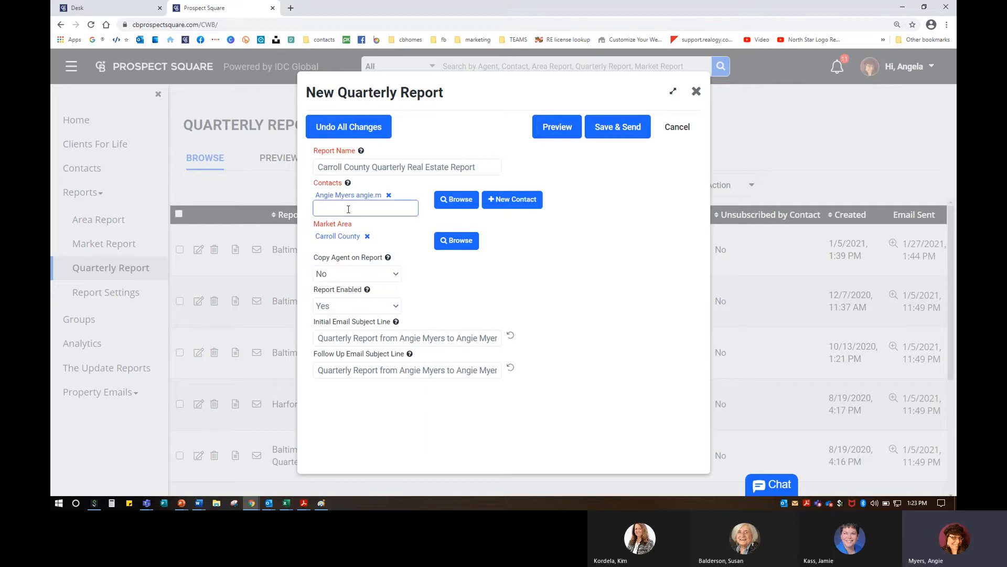
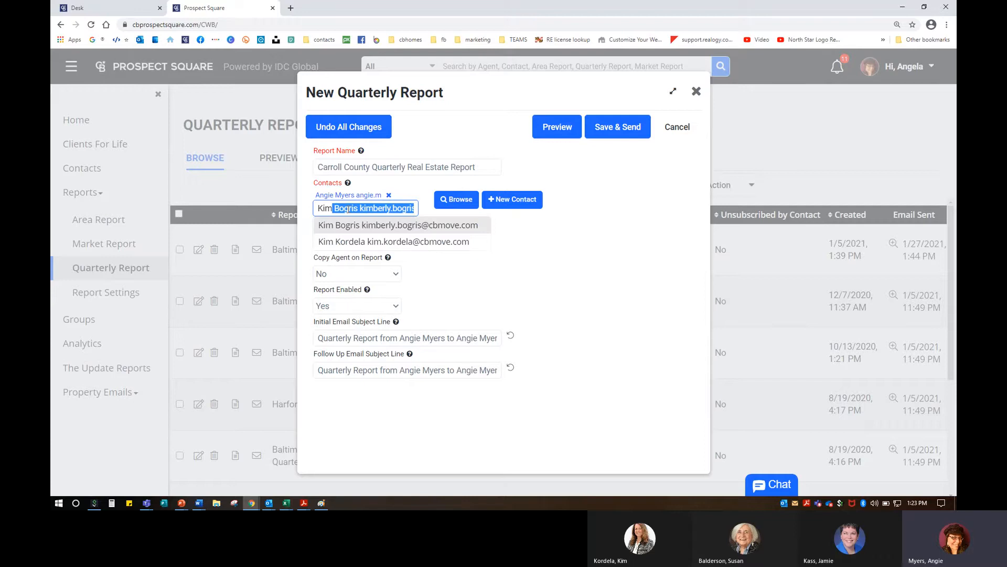
left_click(450, 241)
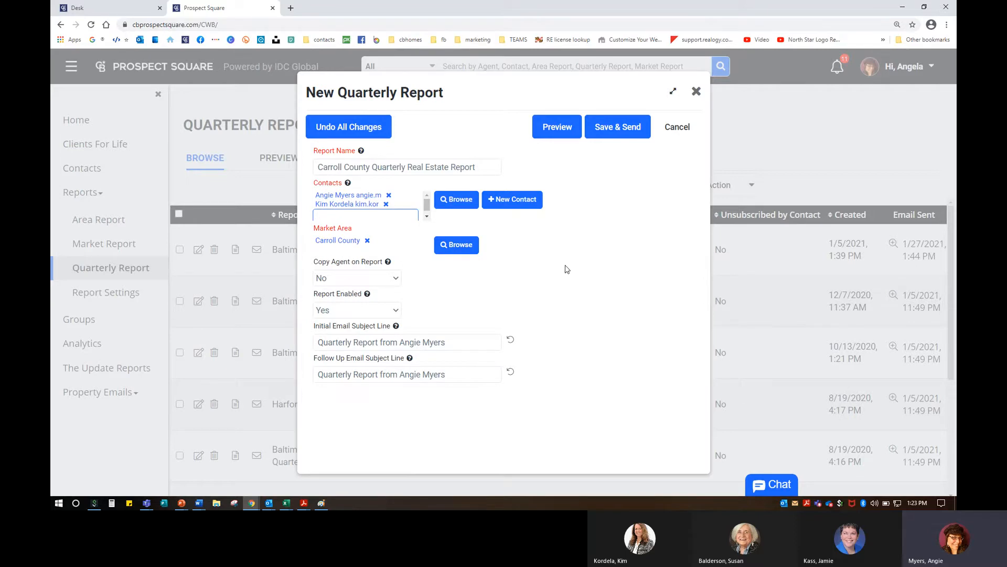
left_click(387, 204)
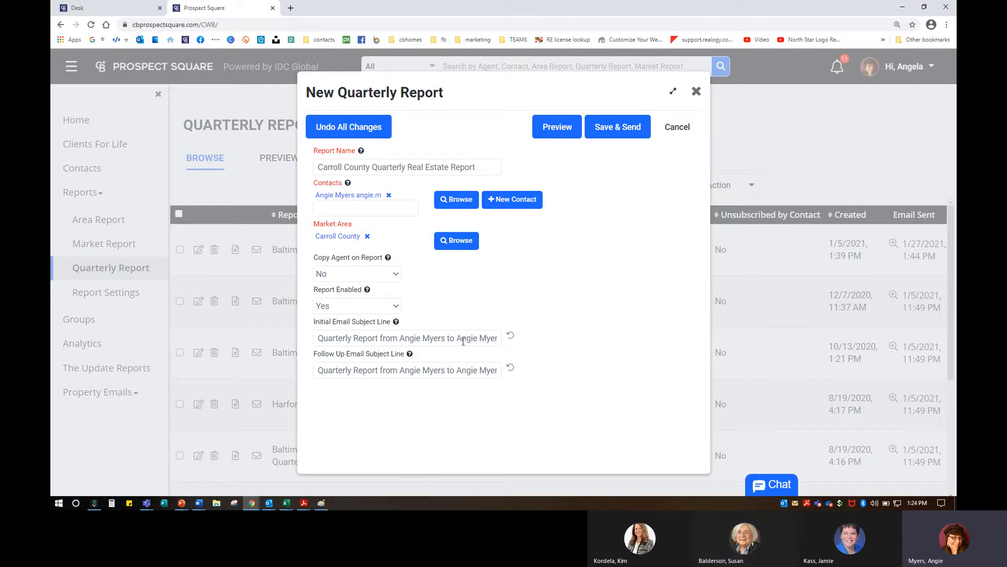
Step: Swap the agent's contact for the colleague, check the subject line, then remove the colleague too
left_click_drag(457, 339, 506, 339)
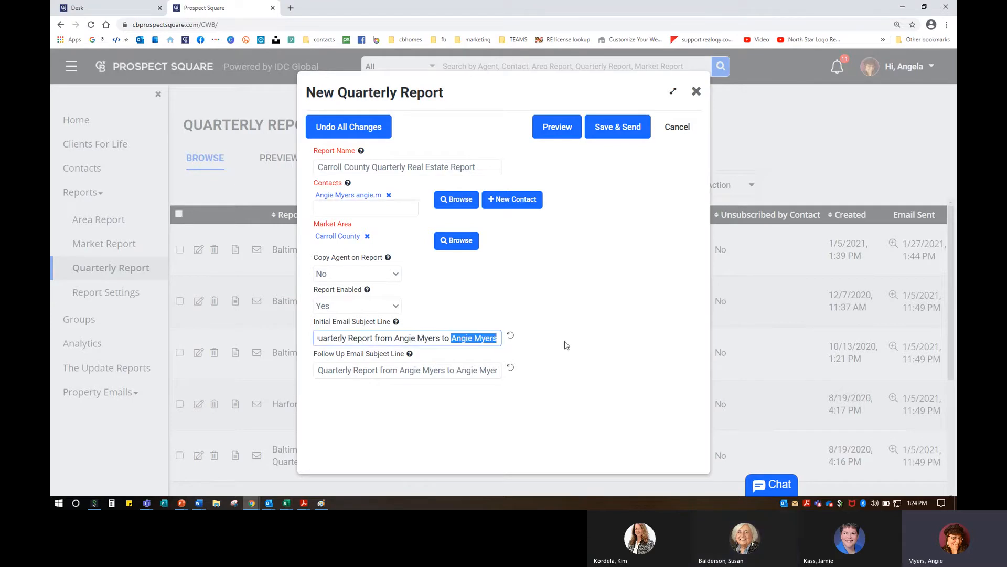
left_click(389, 196)
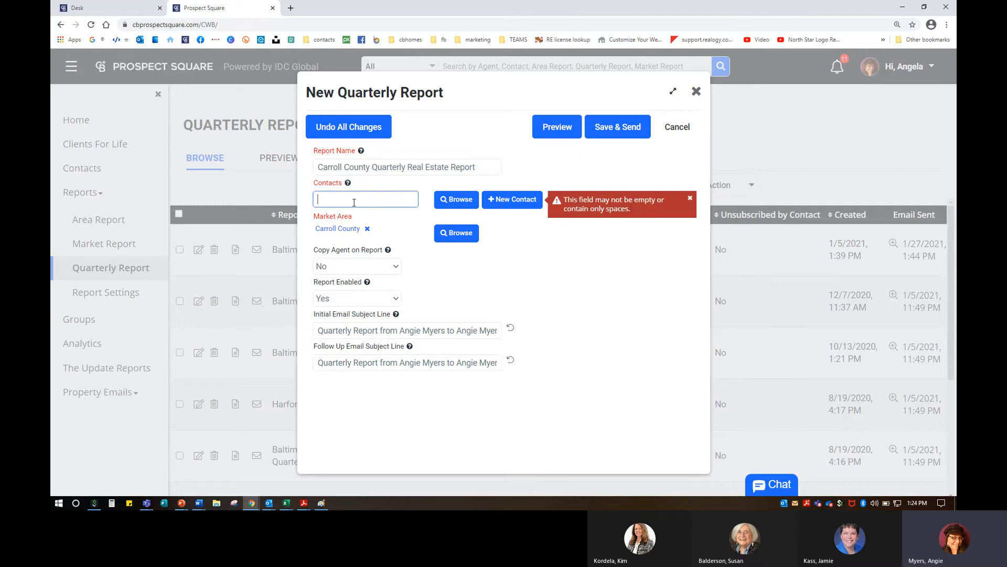
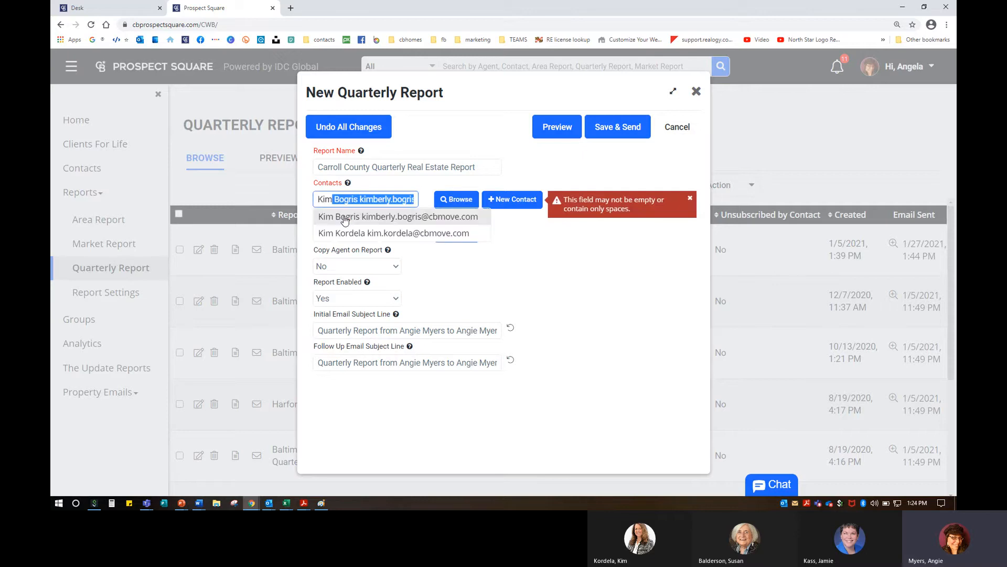
left_click(359, 234)
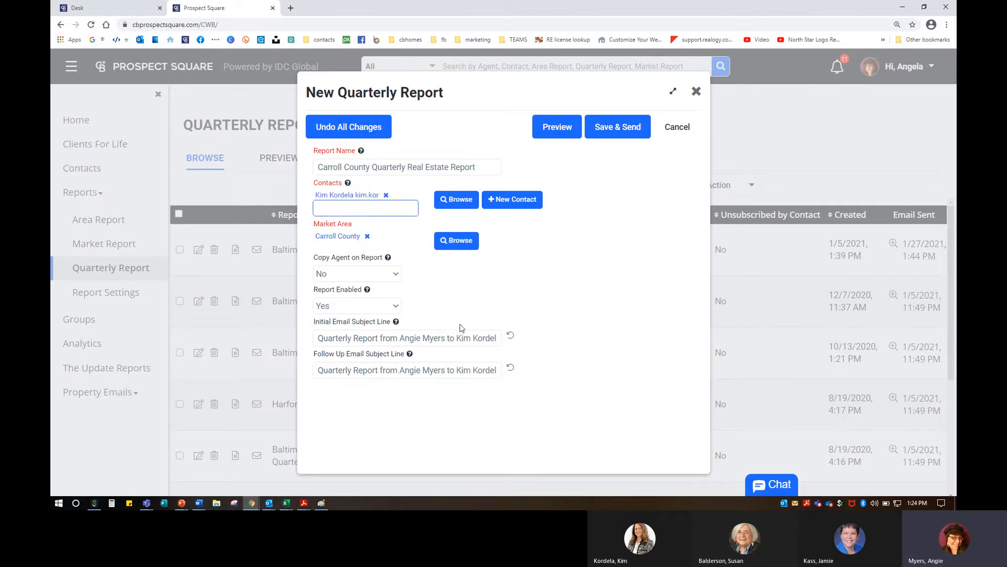
left_click(480, 341)
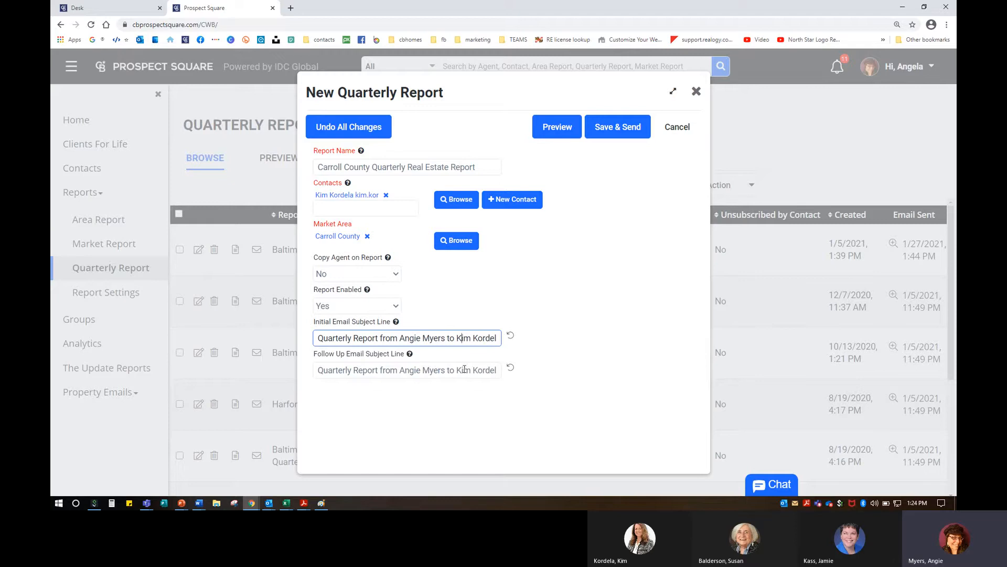
left_click(394, 202)
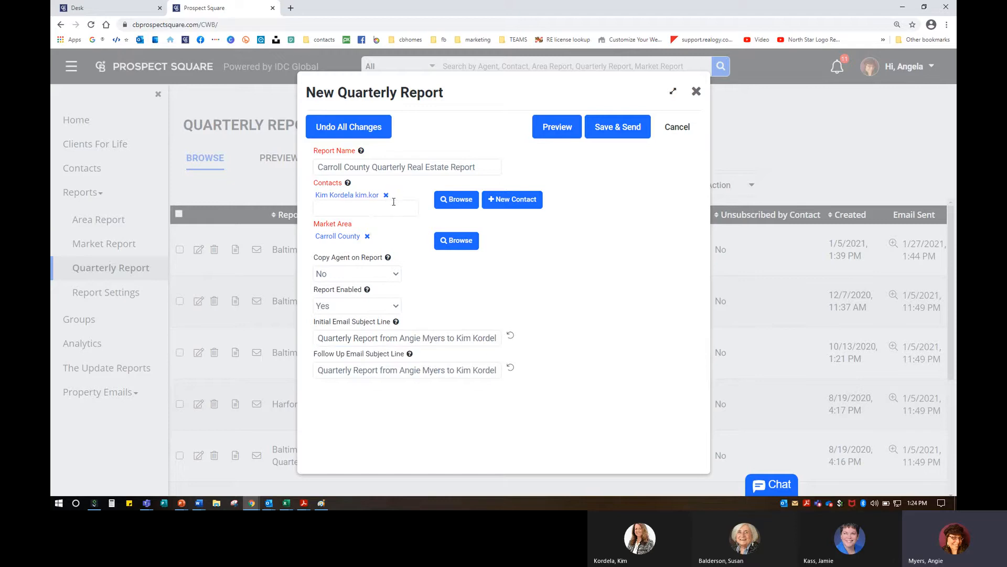
left_click(387, 195)
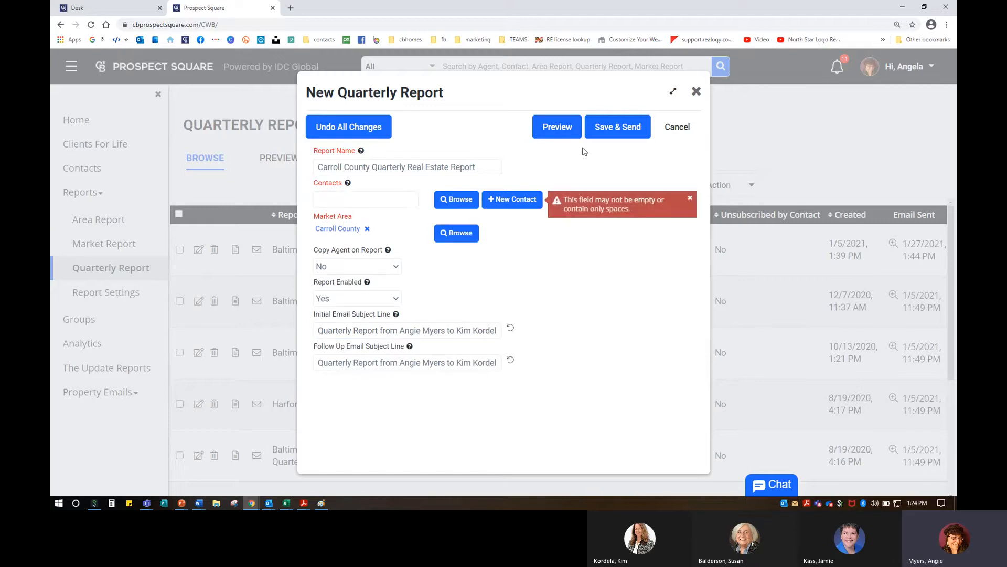
Step: Re-add the agent as contact using her alternate e-mail entry, then preview the report
left_click(331, 200)
type("ang")
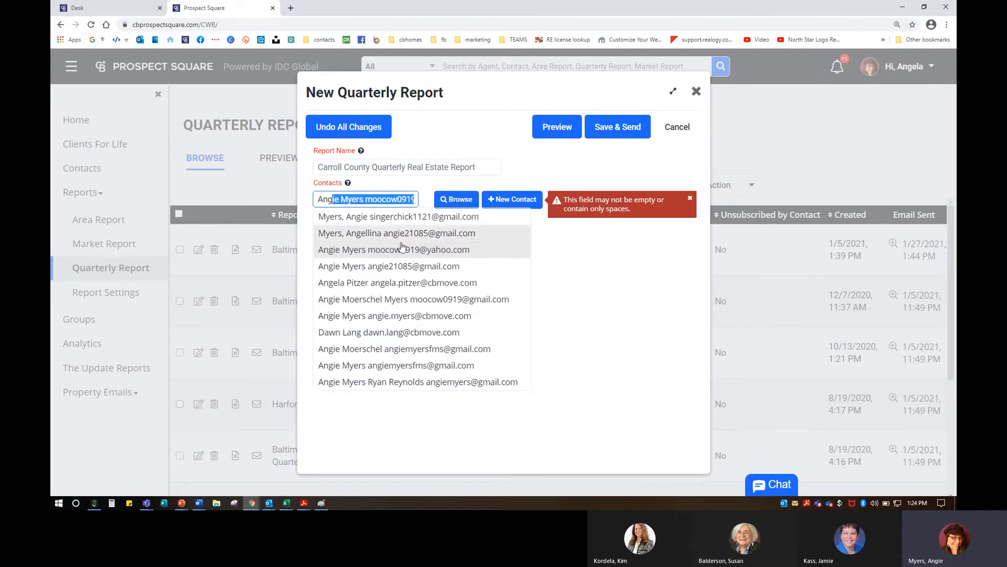
left_click(408, 267)
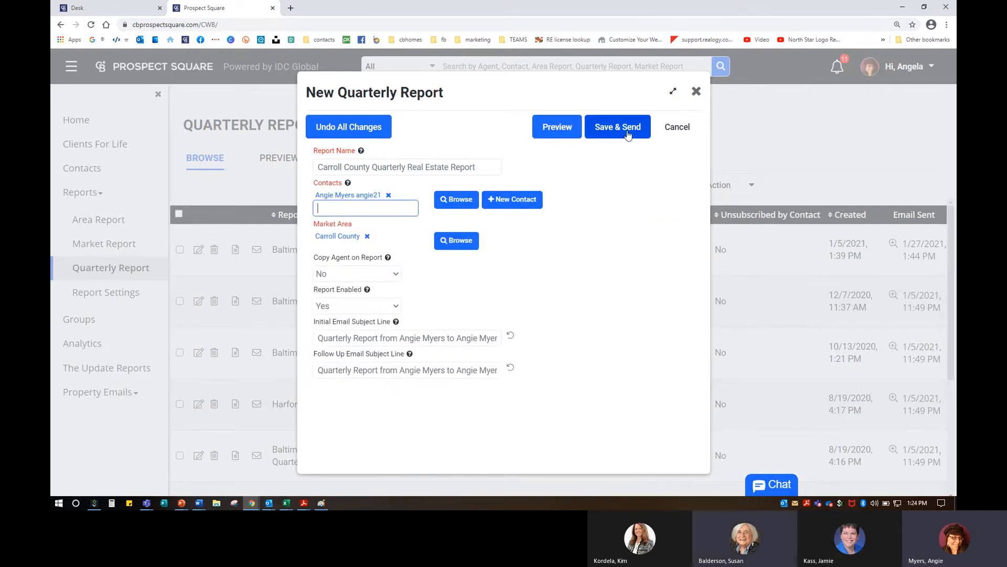
left_click(564, 141)
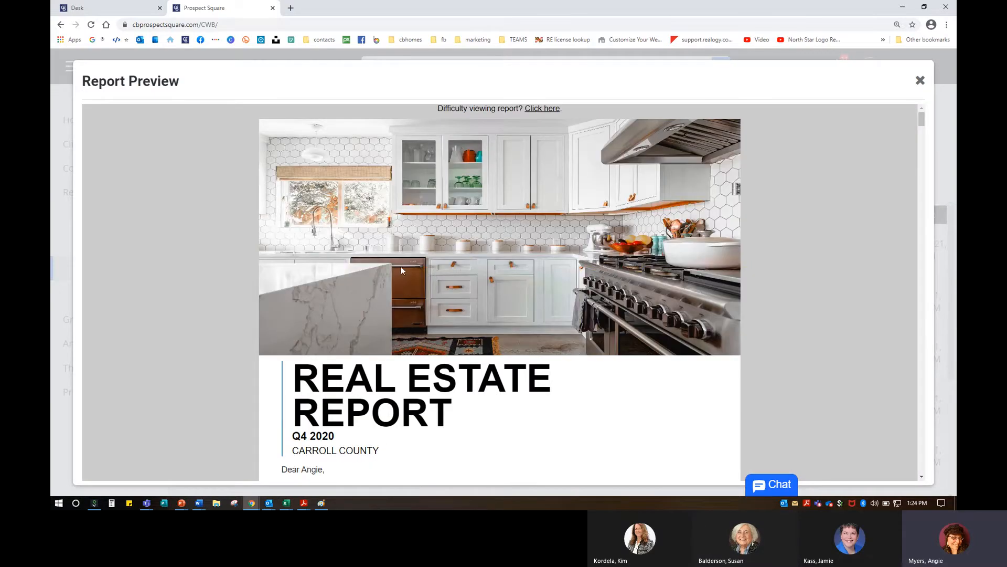
scroll(403, 260, "down", 5)
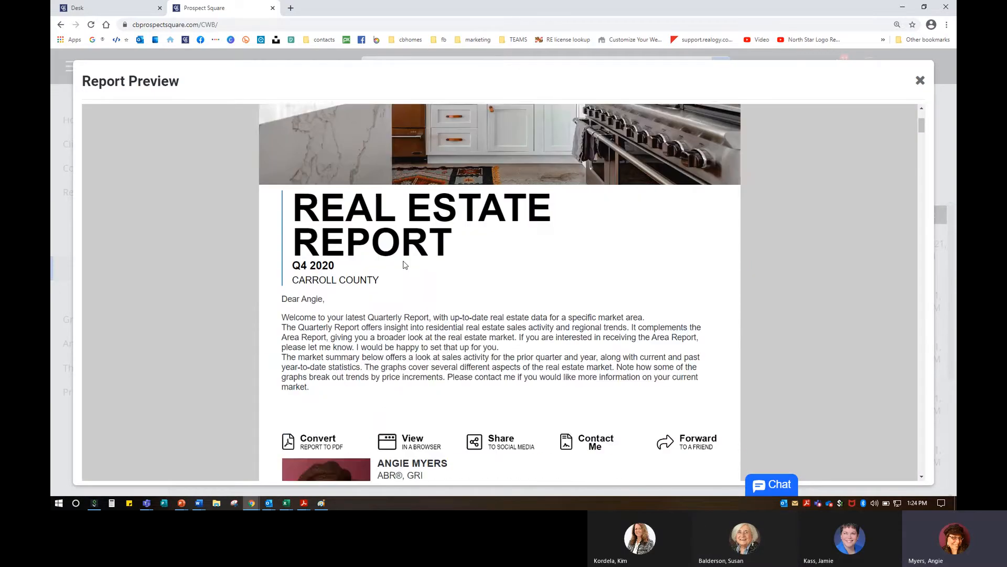
left_click_drag(282, 185, 329, 282)
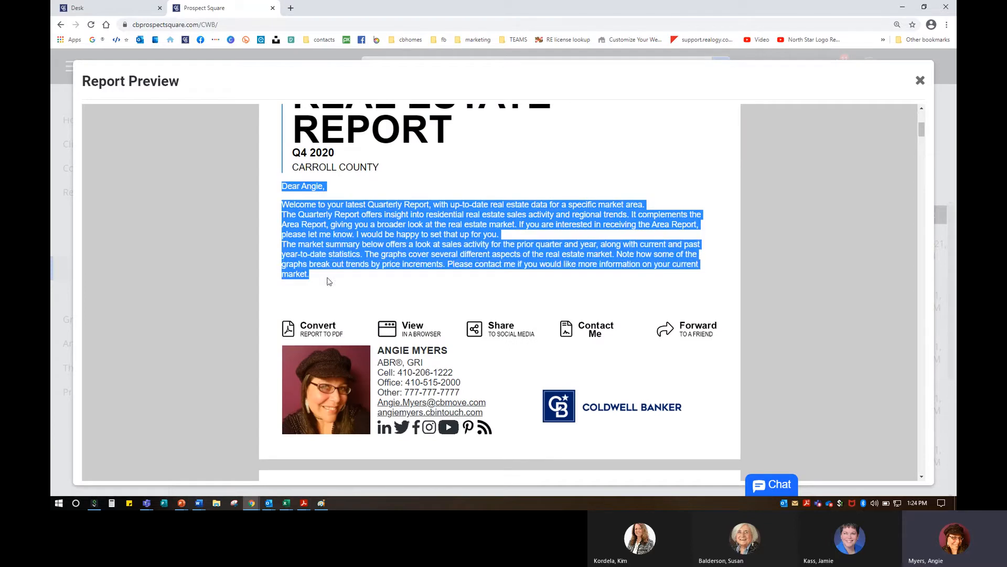
left_click(506, 179)
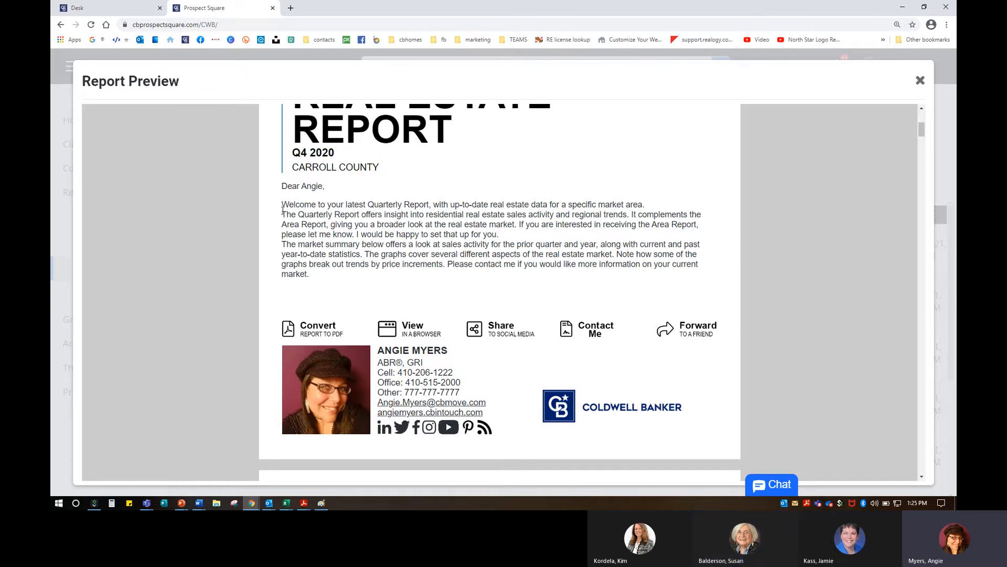
left_click_drag(282, 204, 311, 279)
right_click(311, 282)
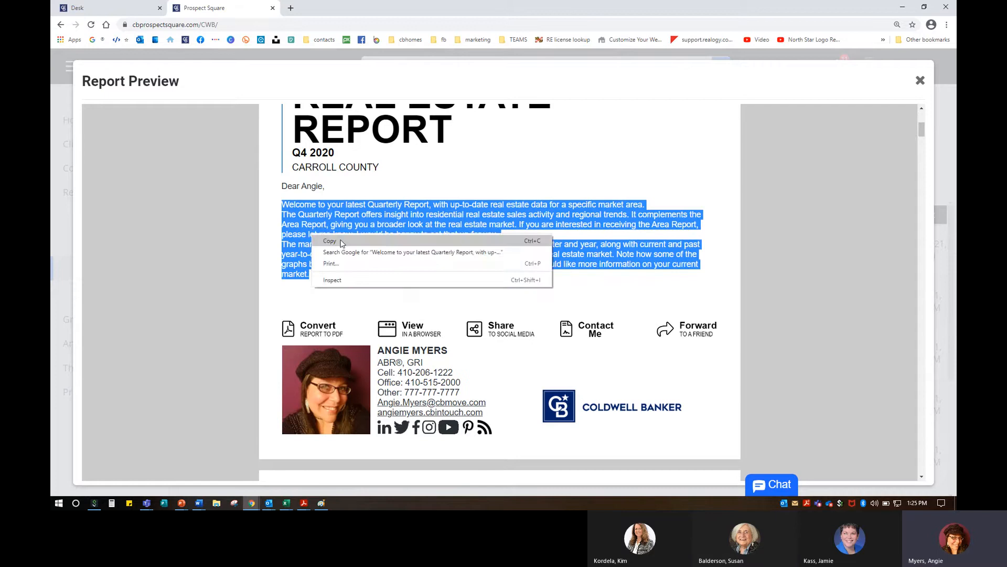
left_click(331, 237)
left_click(499, 189)
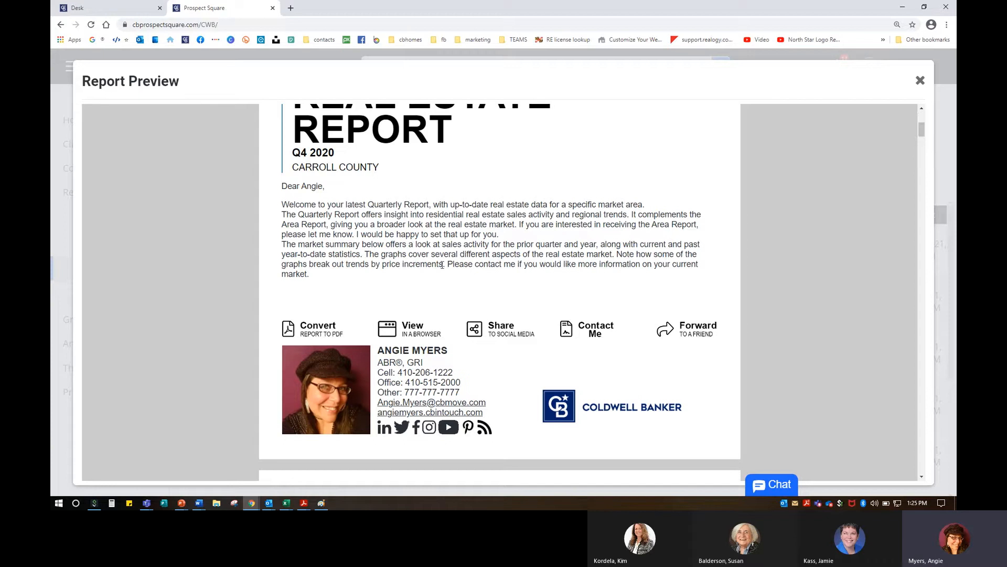
left_click_drag(447, 265, 453, 275)
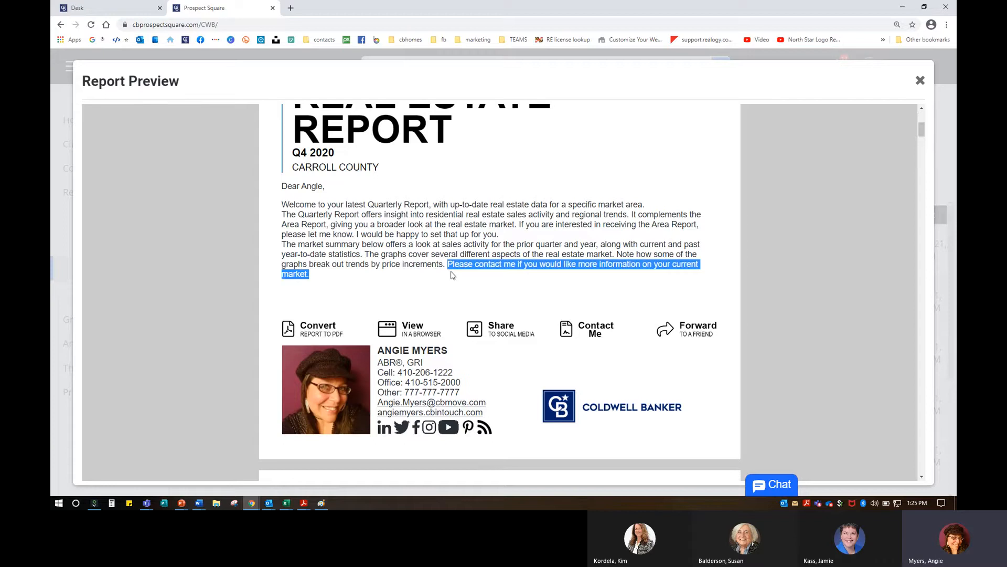
left_click(493, 227)
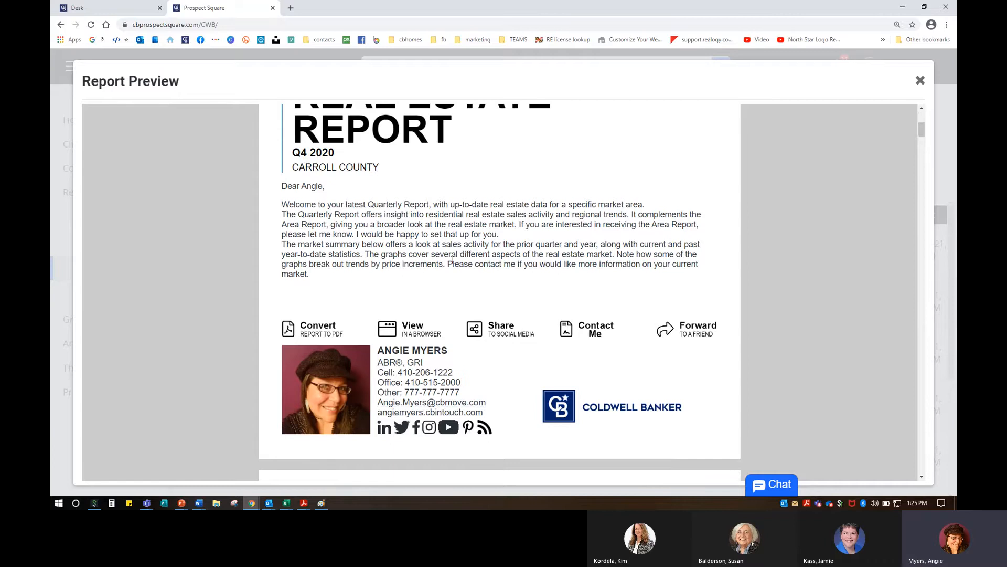
scroll(453, 259, "down", 3)
scroll(356, 270, "up", 2)
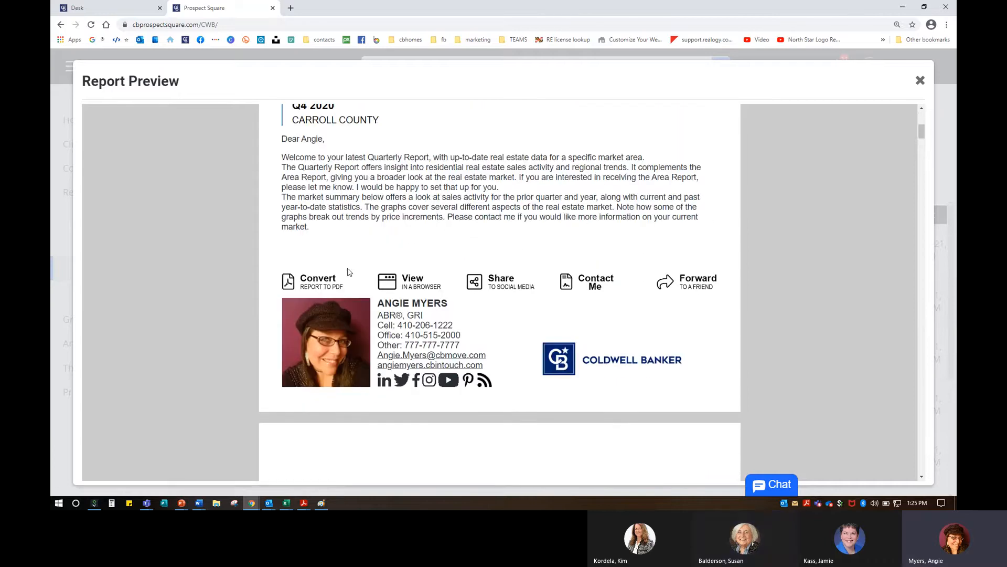
Step: View the report as a PDF, scroll through it, and close it
left_click(314, 284)
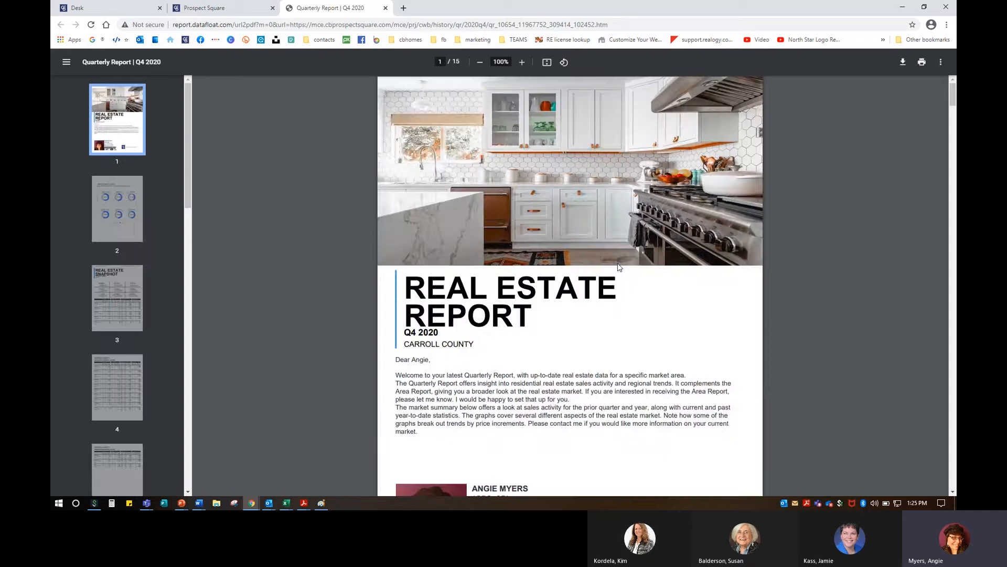
scroll(619, 268, "down", 4)
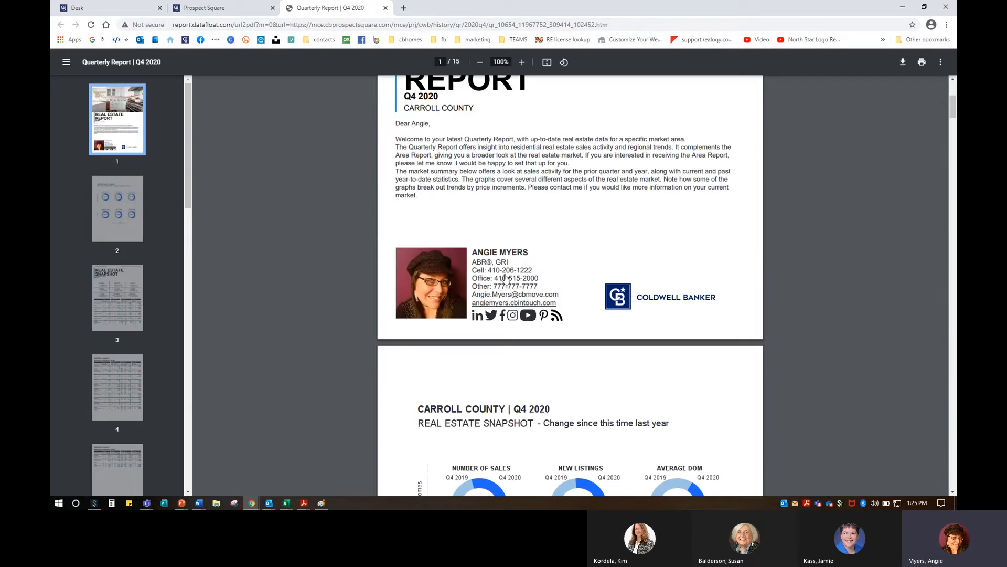
left_click(386, 8)
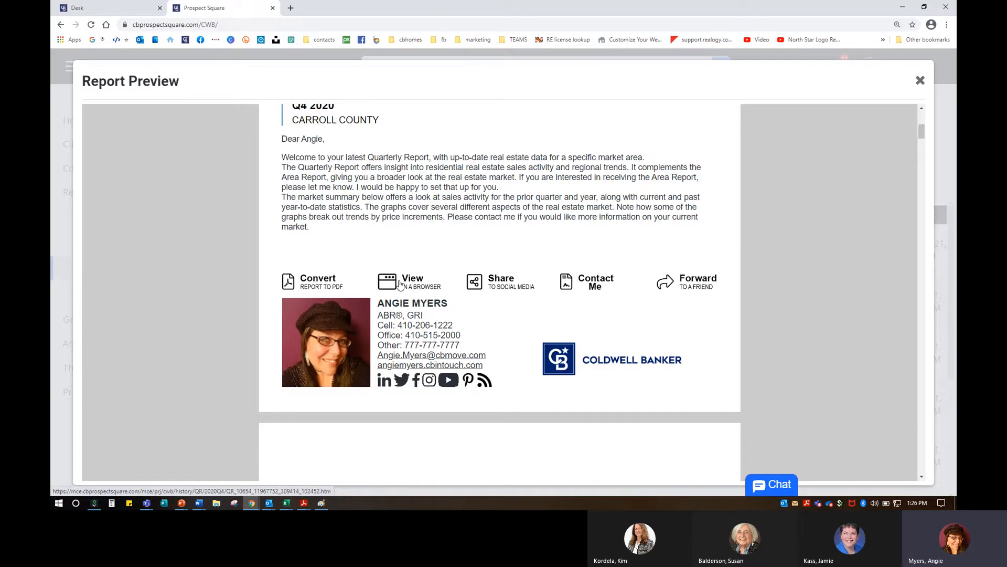
Step: View the report as a web page, close it, then close the report preview
left_click(400, 284)
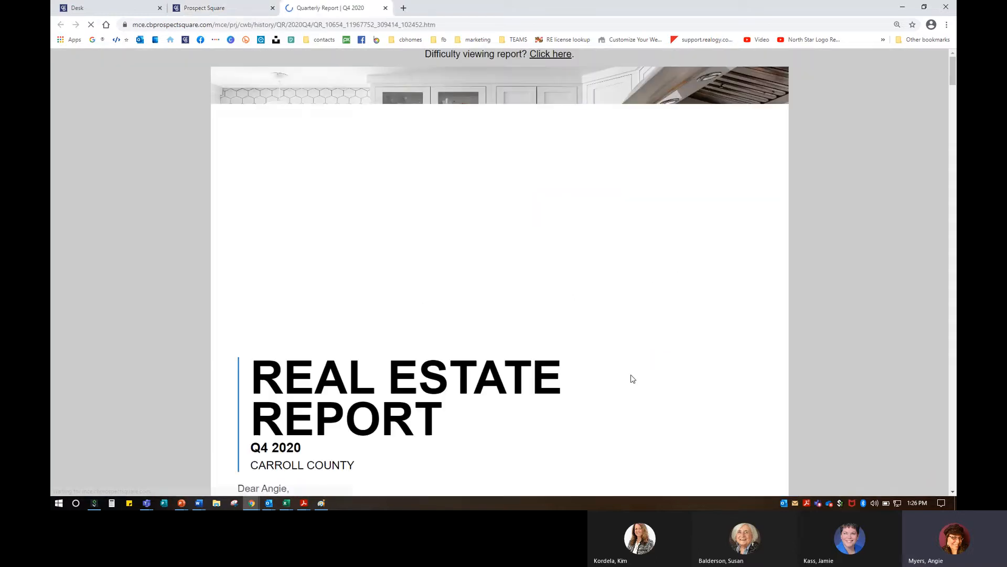
left_click(386, 8)
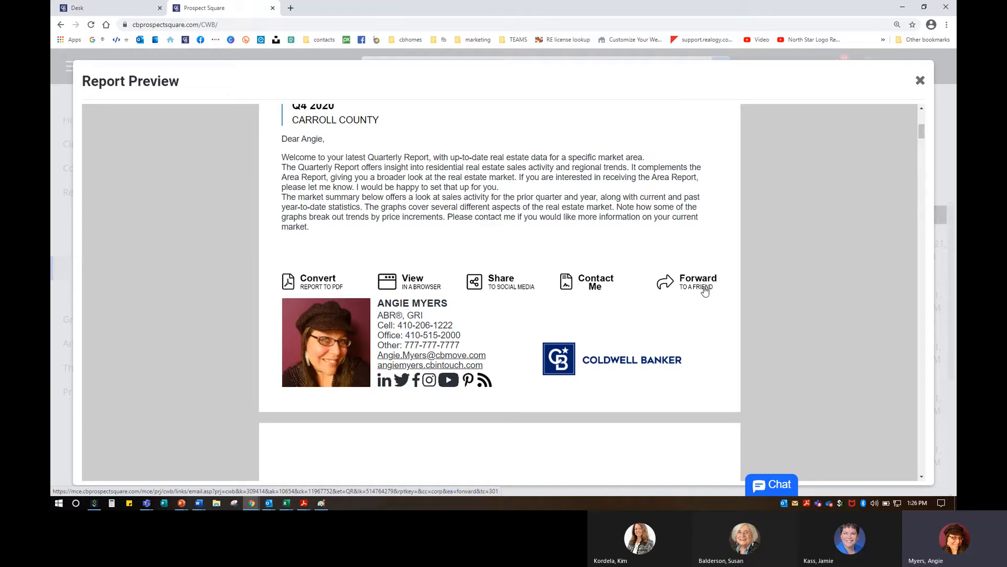
scroll(482, 350, "down", 8)
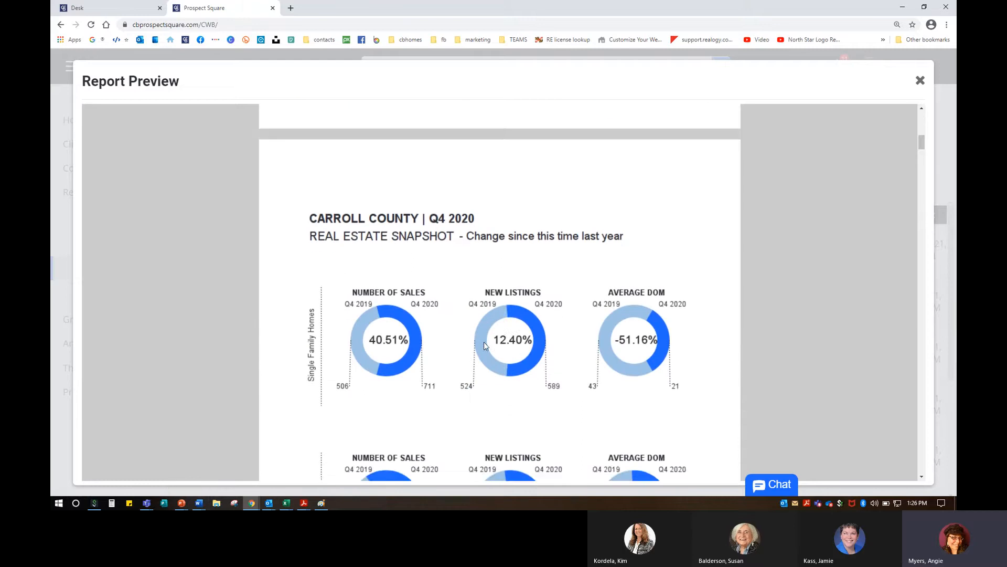
scroll(483, 340, "down", 3)
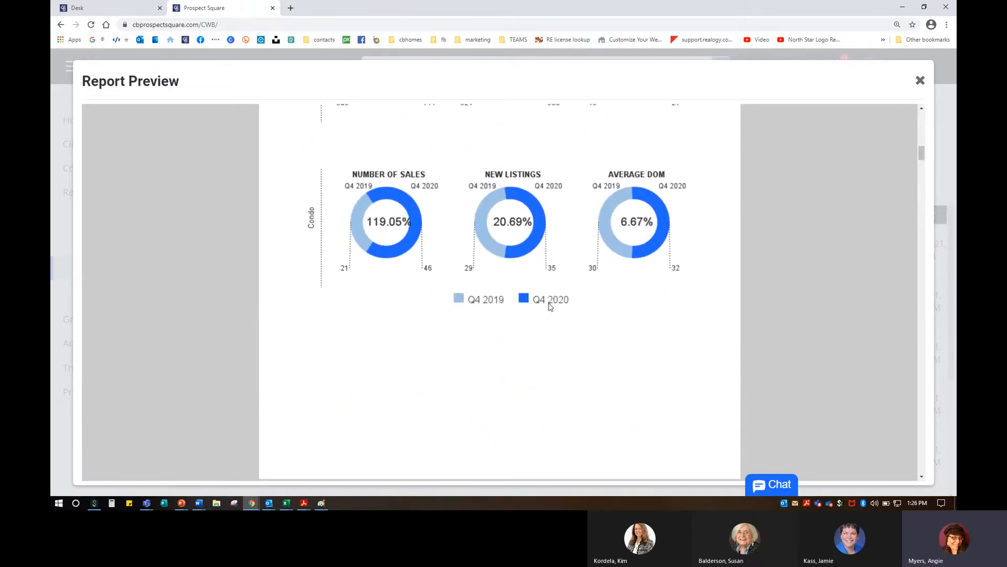
left_click(921, 81)
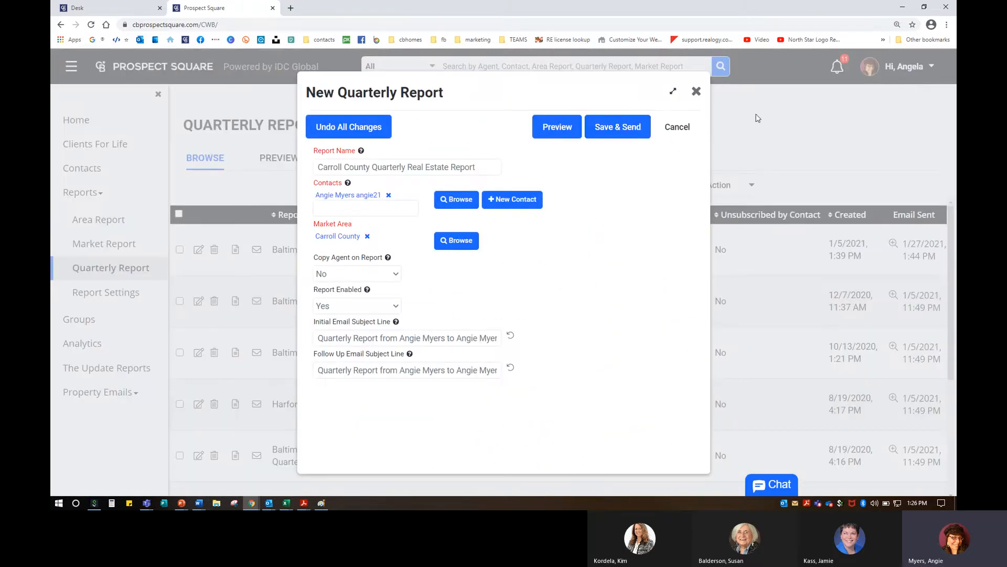
Step: Save & Send the Carroll County quarterly report and acknowledge the processing message
left_click(628, 132)
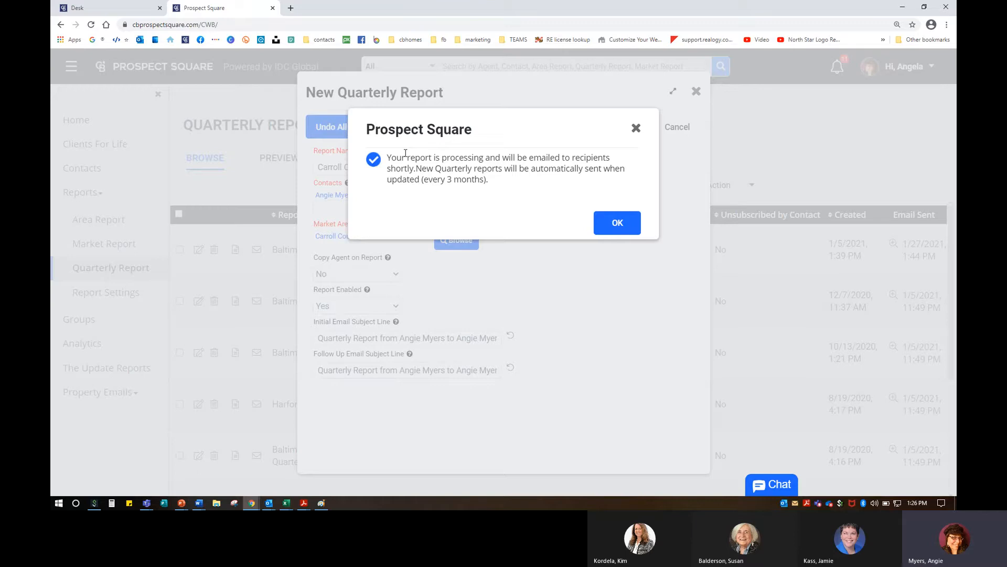
left_click(617, 223)
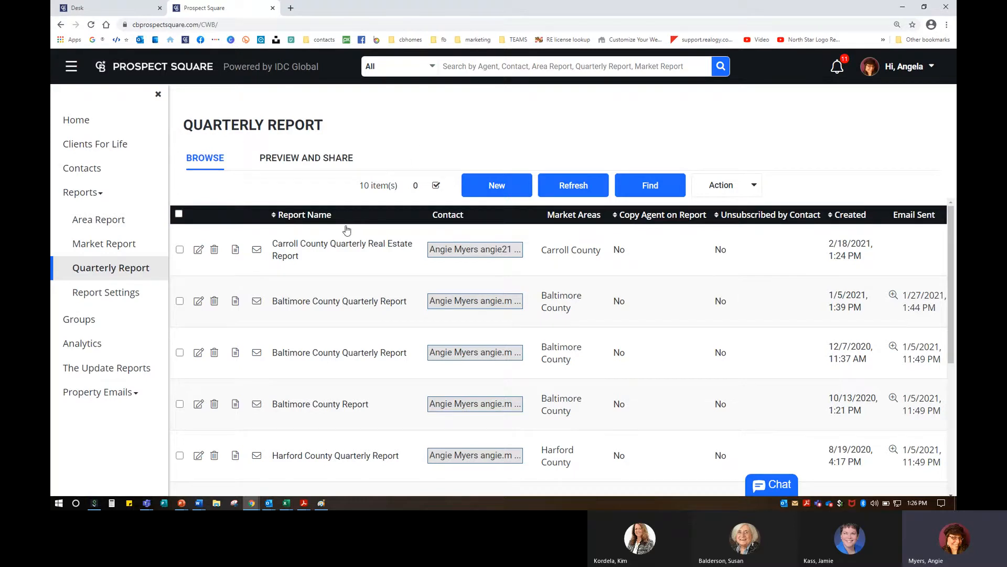
key("ctrl")
key("ctrl")
key("ctrl")
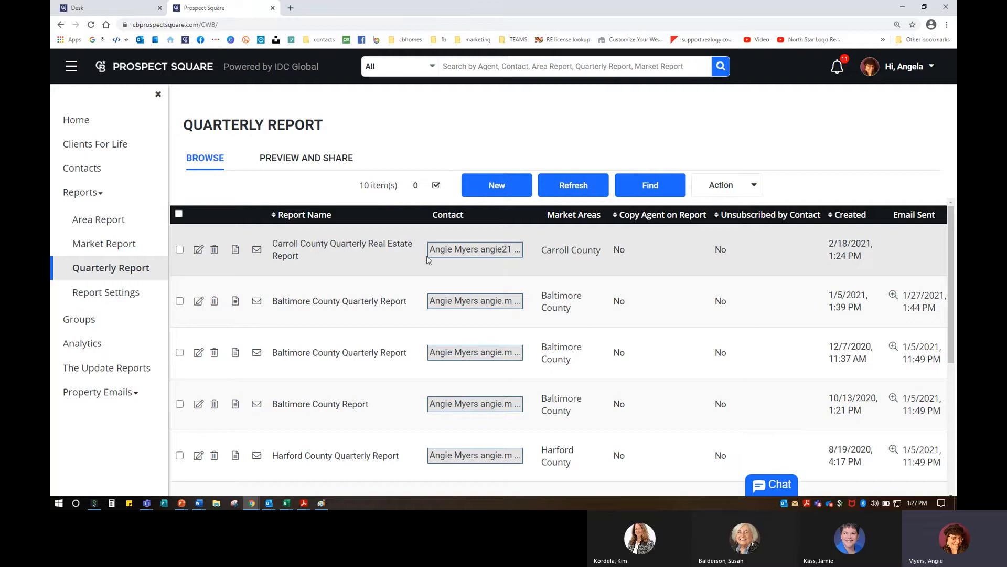
Step: Email the Carroll County report from its row and dismiss the success message
left_click(257, 251)
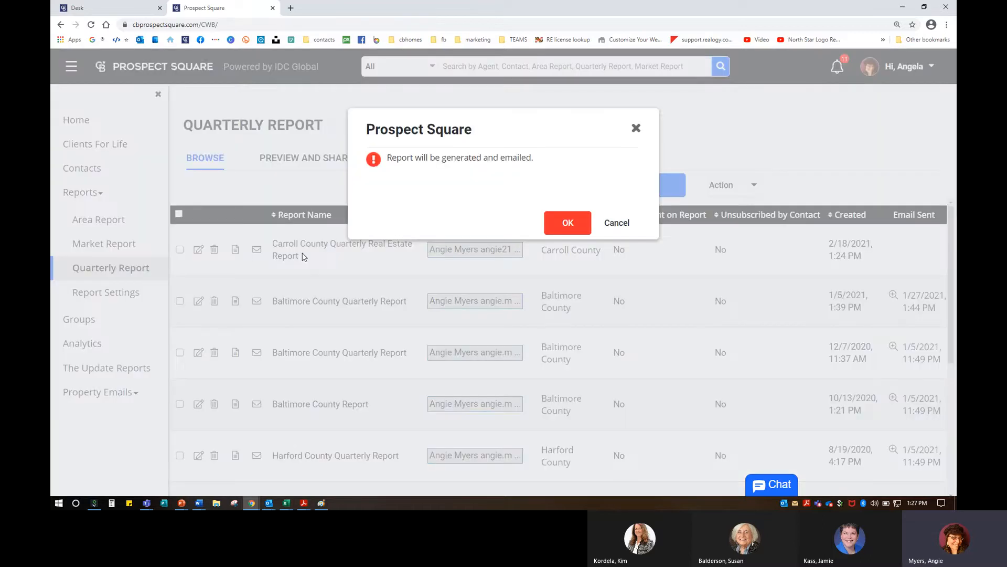
left_click(568, 230)
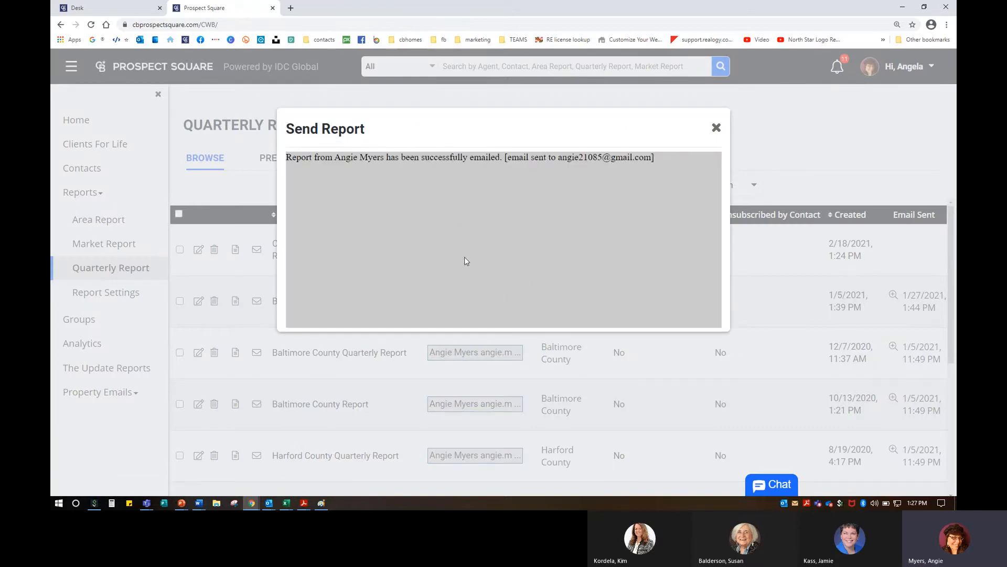
left_click(716, 128)
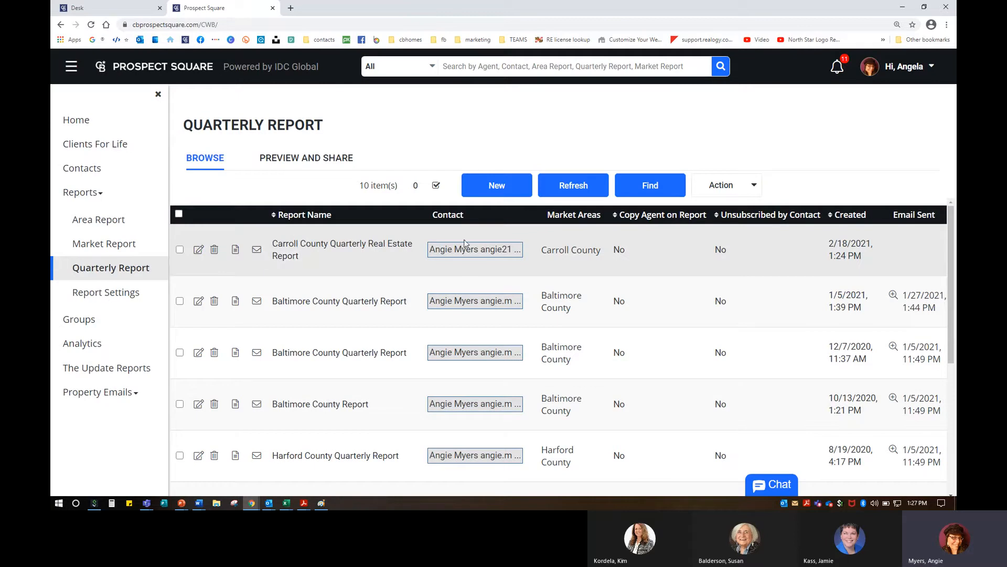
Step: View the Carroll County report's contact details, close them, and scroll the report list
left_click(518, 256)
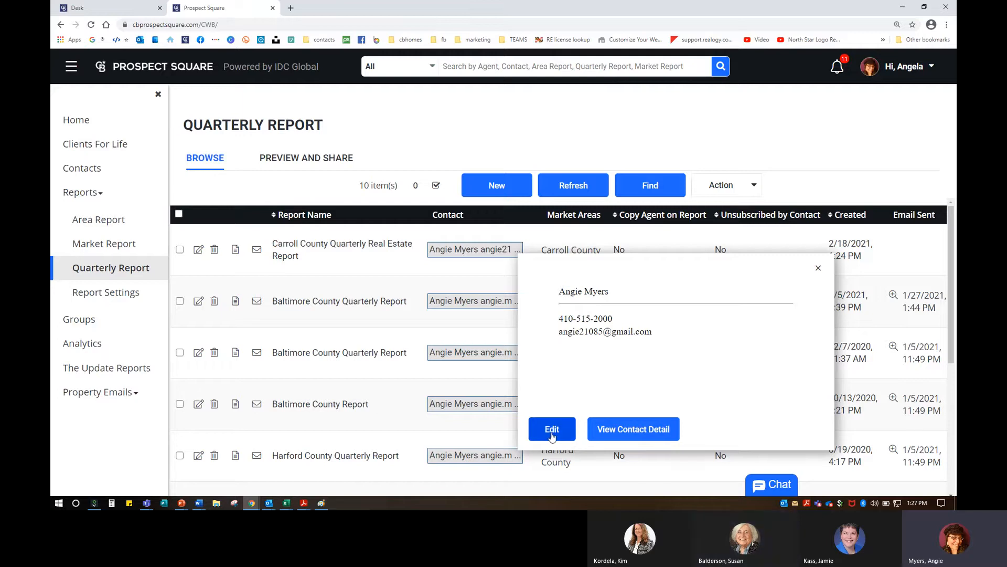
left_click(818, 268)
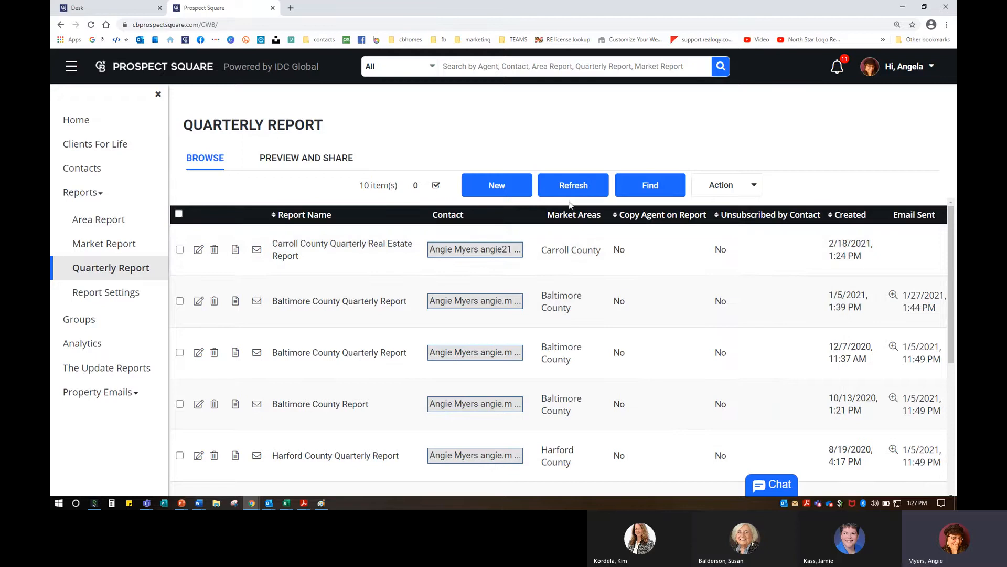
scroll(595, 386, "down", 5)
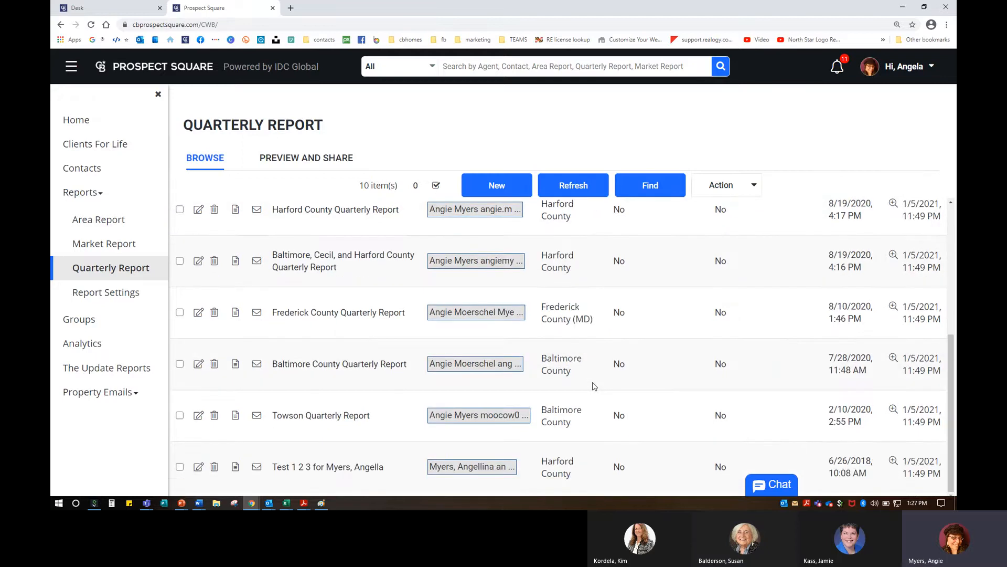
scroll(577, 402, "up", 5)
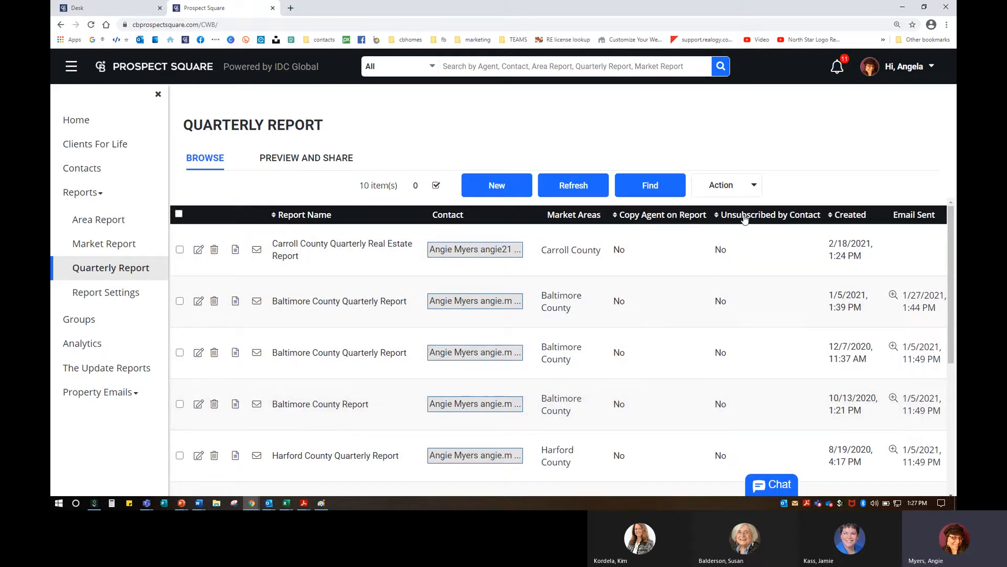
scroll(750, 308, "down", 2)
scroll(753, 308, "down", 4)
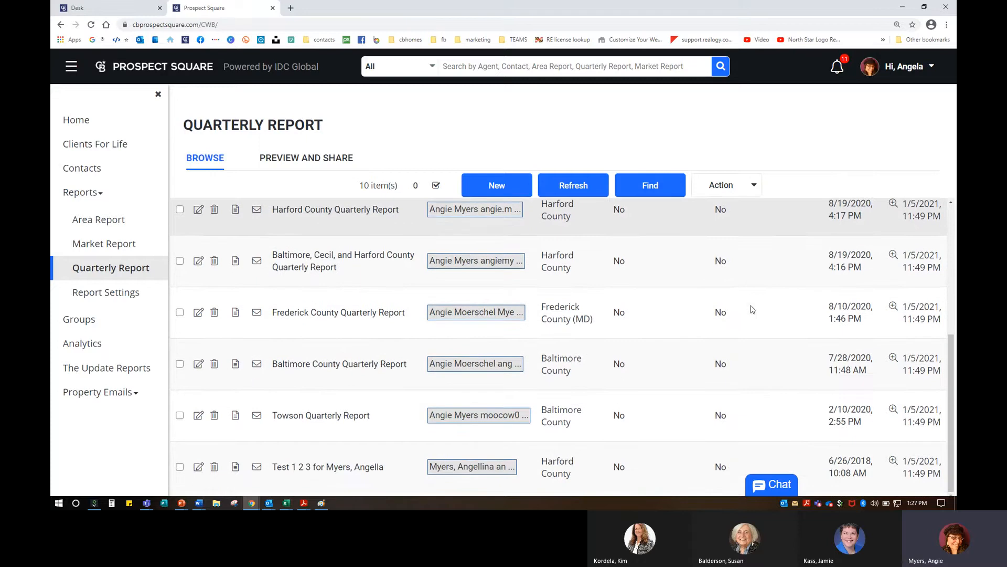
scroll(762, 367, "up", 6)
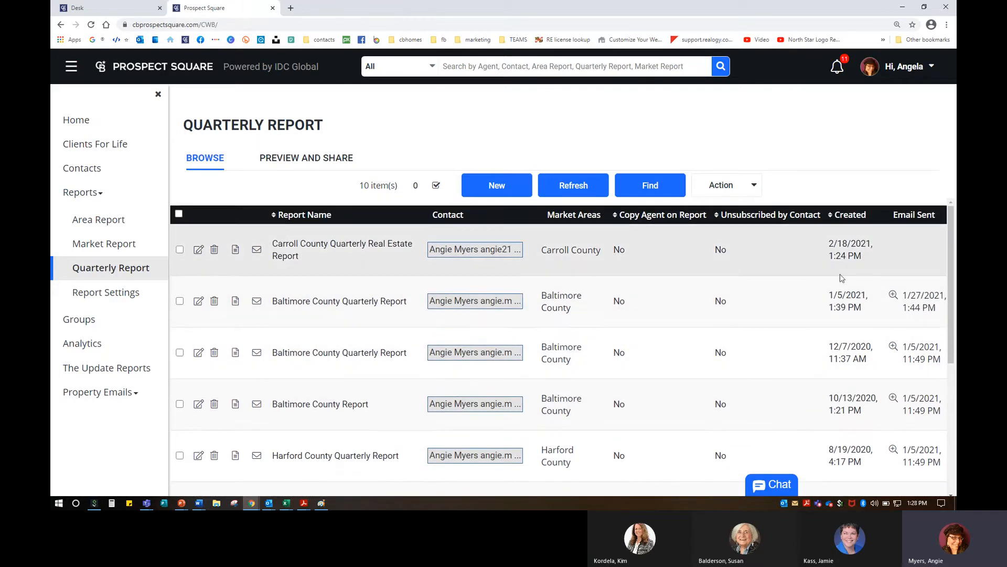
scroll(870, 384, "down", 5)
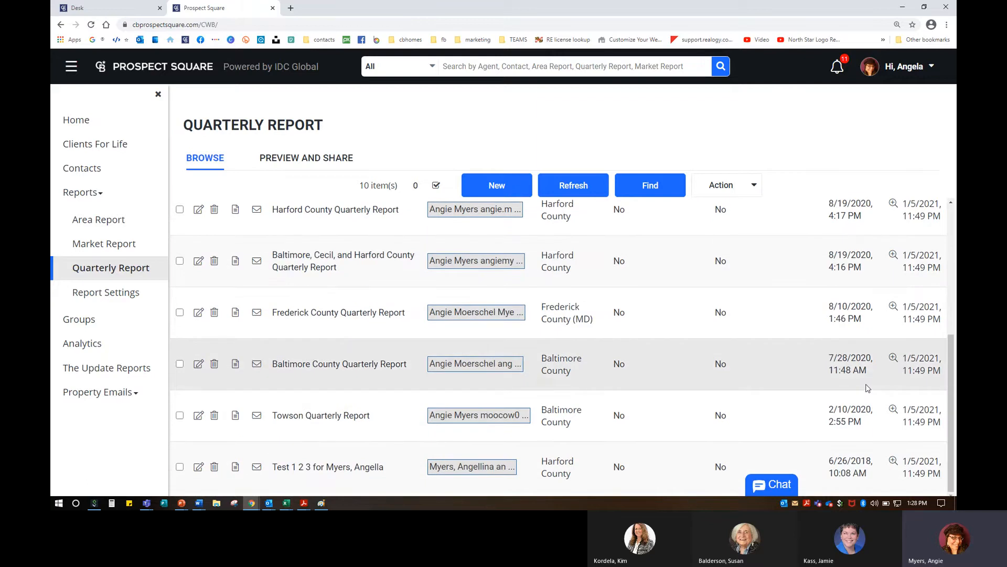
Step: Operate controls at the bottom of the quarterly report list, then scroll back up
left_click(840, 465)
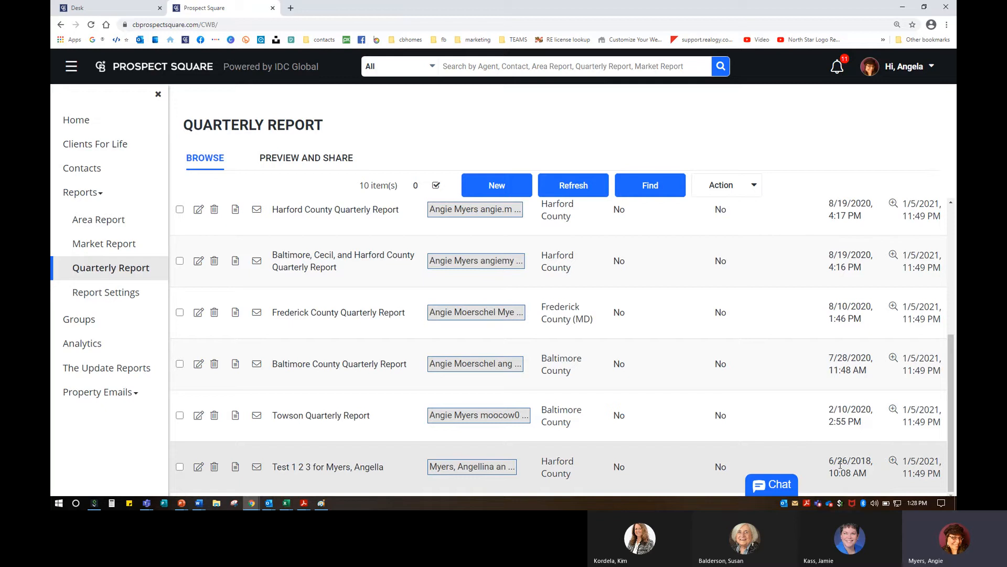
left_click(916, 457)
left_click(538, 482)
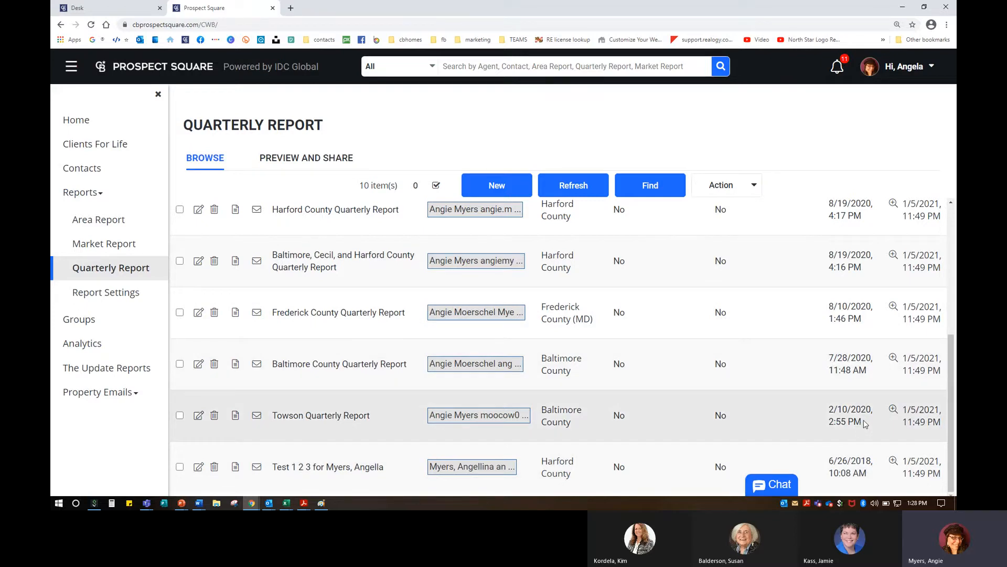
scroll(865, 423, "up", 3)
scroll(865, 421, "up", 1)
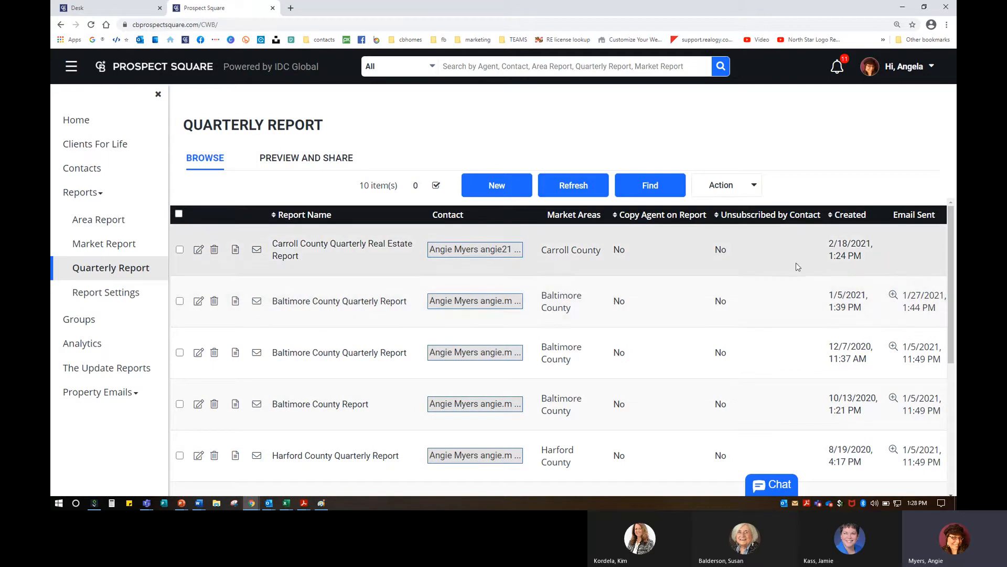
Step: Search quarterly reports for 'harford' with deleted reports excluded, then show the saved reports list
left_click(645, 190)
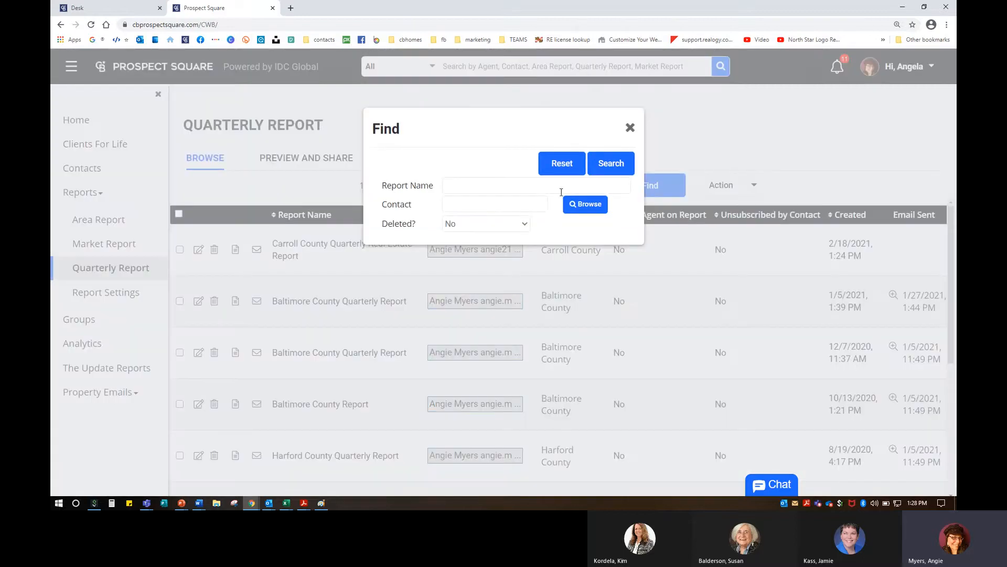
left_click(485, 184)
left_click(481, 204)
left_click(479, 225)
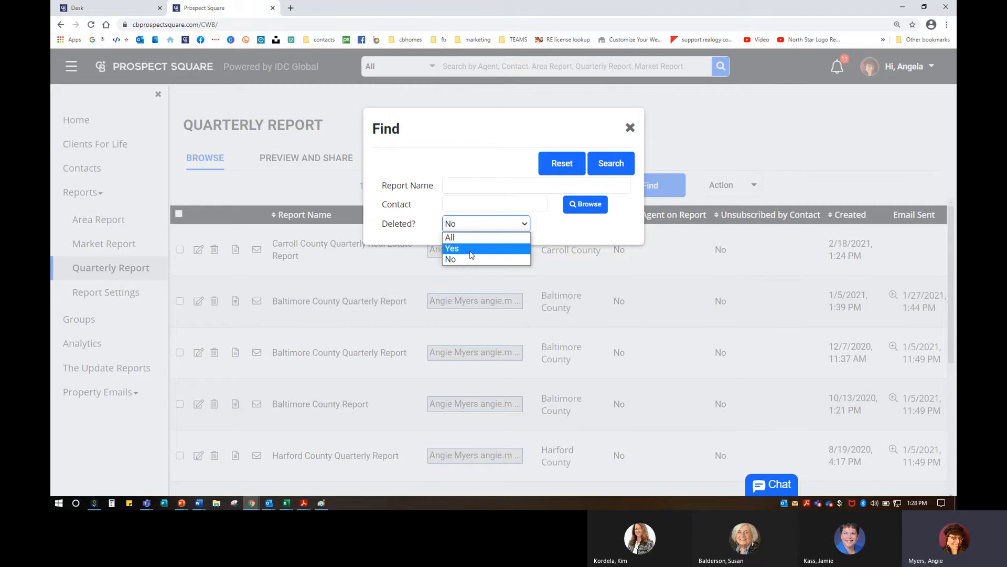
left_click(479, 188)
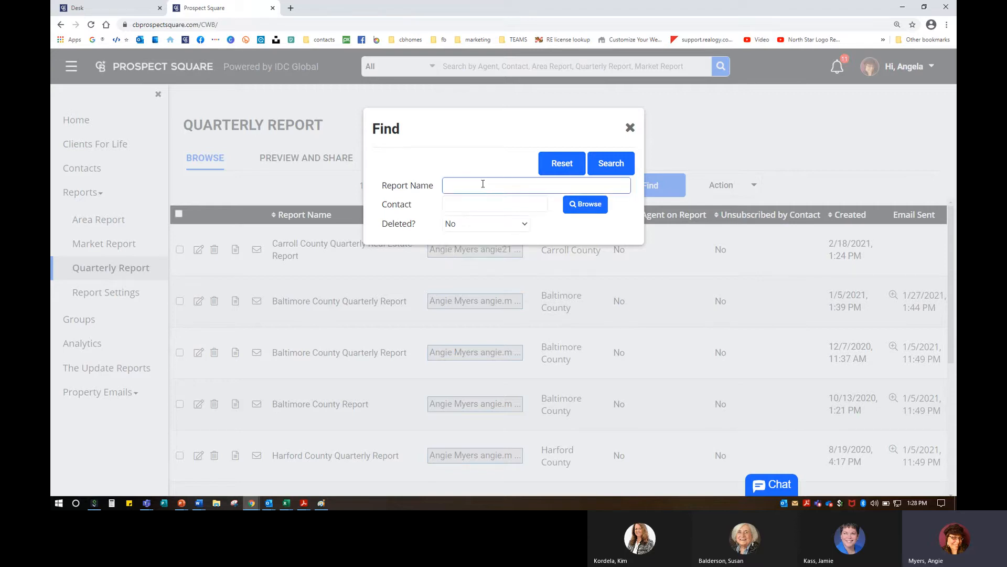
type("harford")
left_click(596, 163)
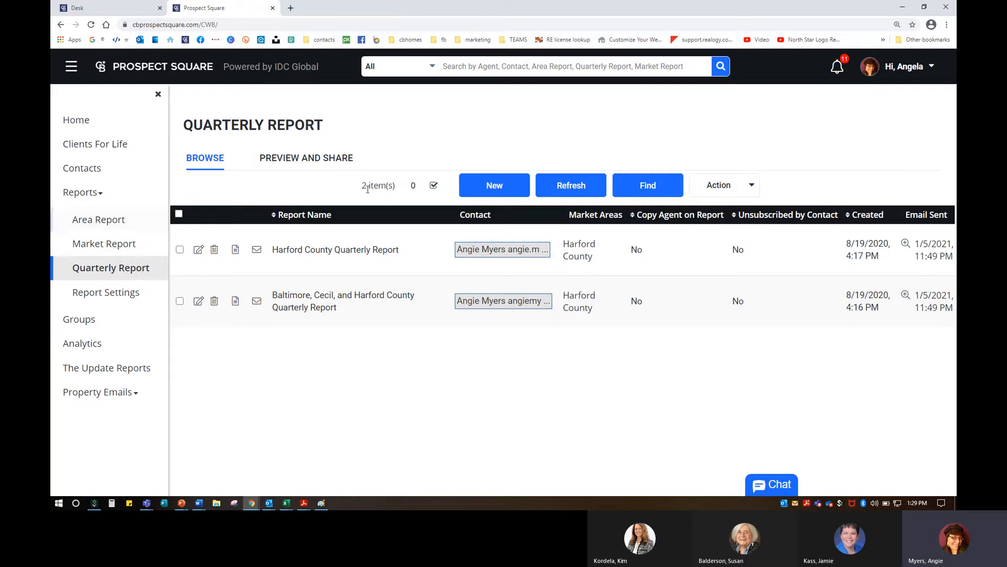
left_click(300, 165)
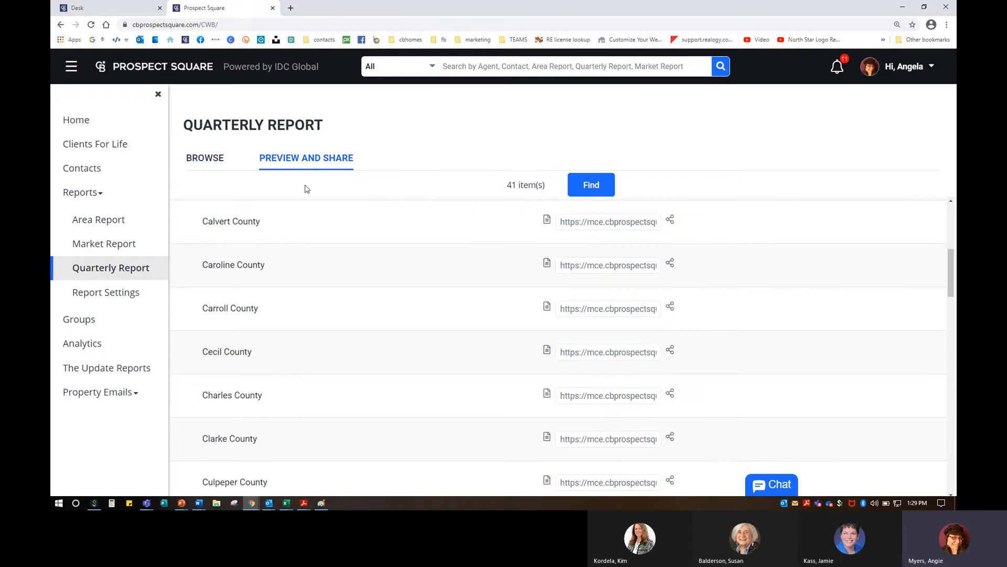
left_click(198, 167)
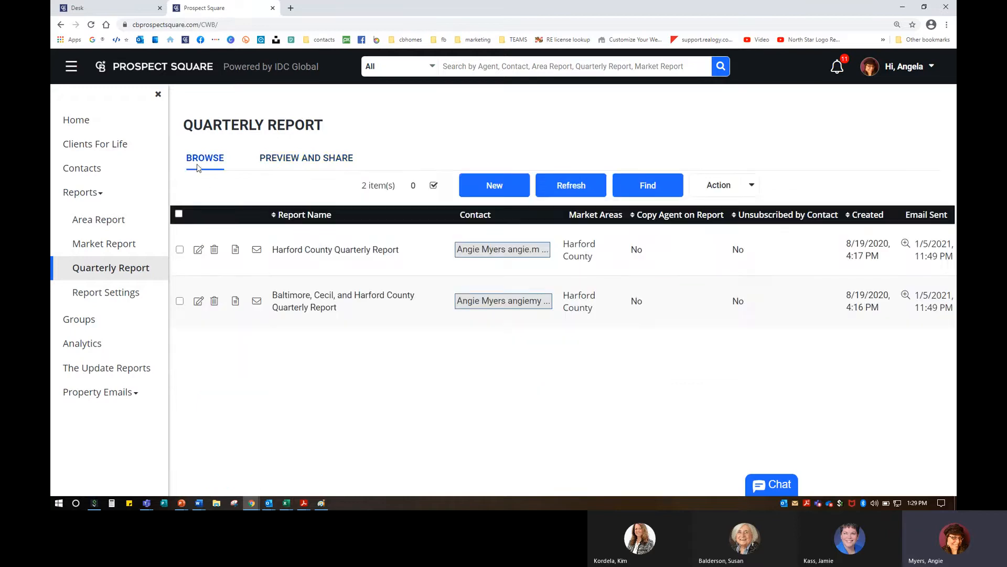
Step: Open the Area Report's Preview and Share list of market areas
left_click(119, 221)
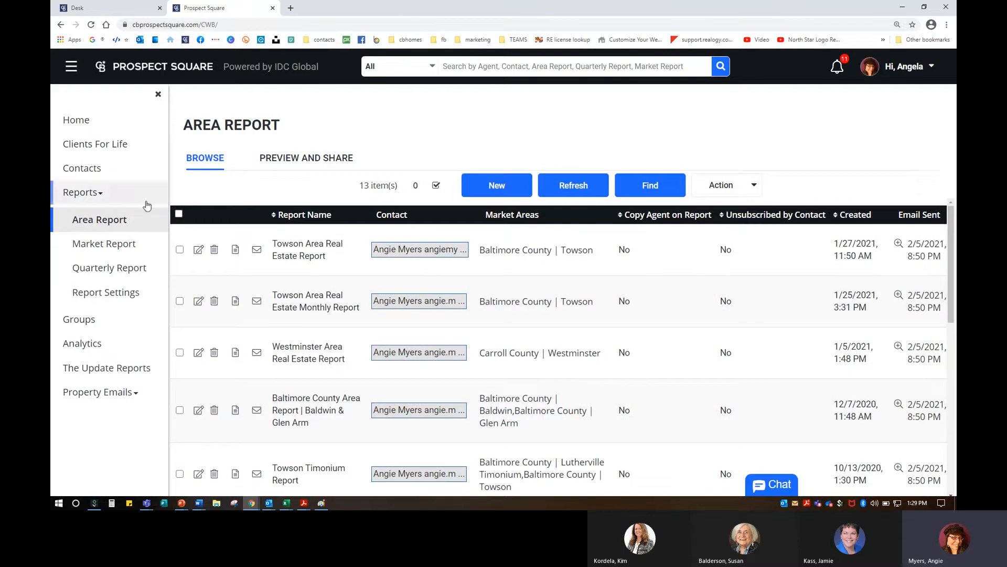
left_click(300, 162)
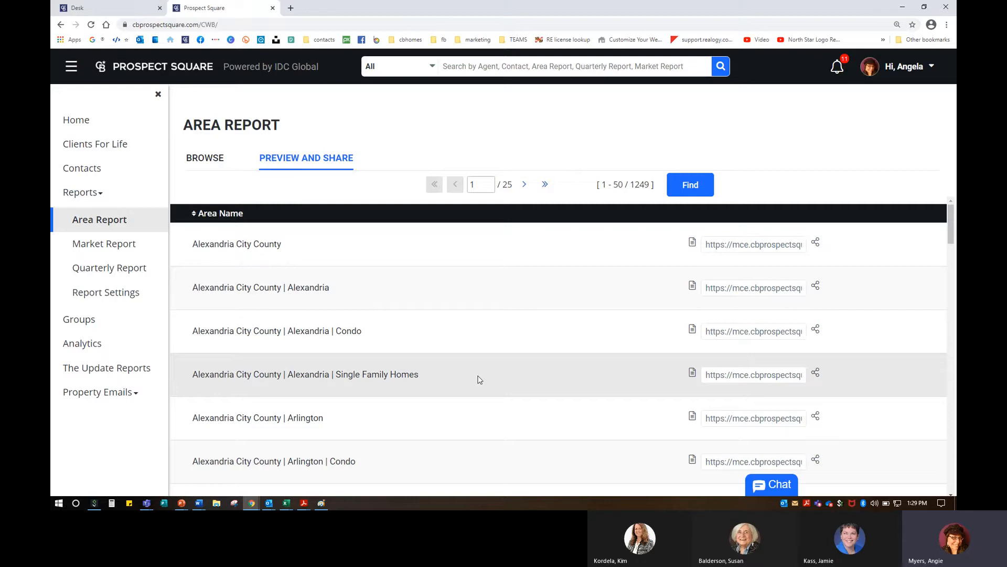
left_click(514, 184)
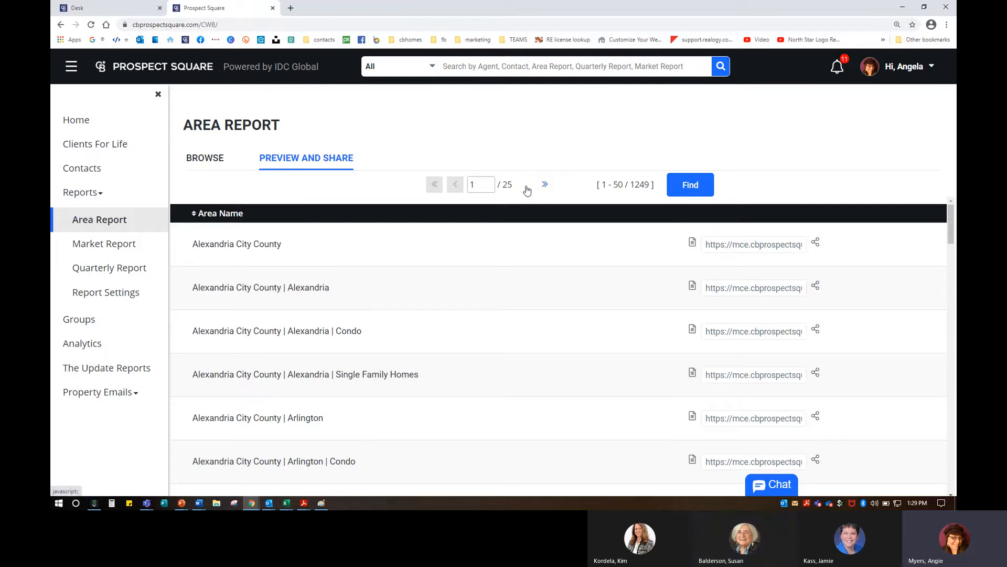
Step: Search the market areas for 'Towson'
left_click(691, 186)
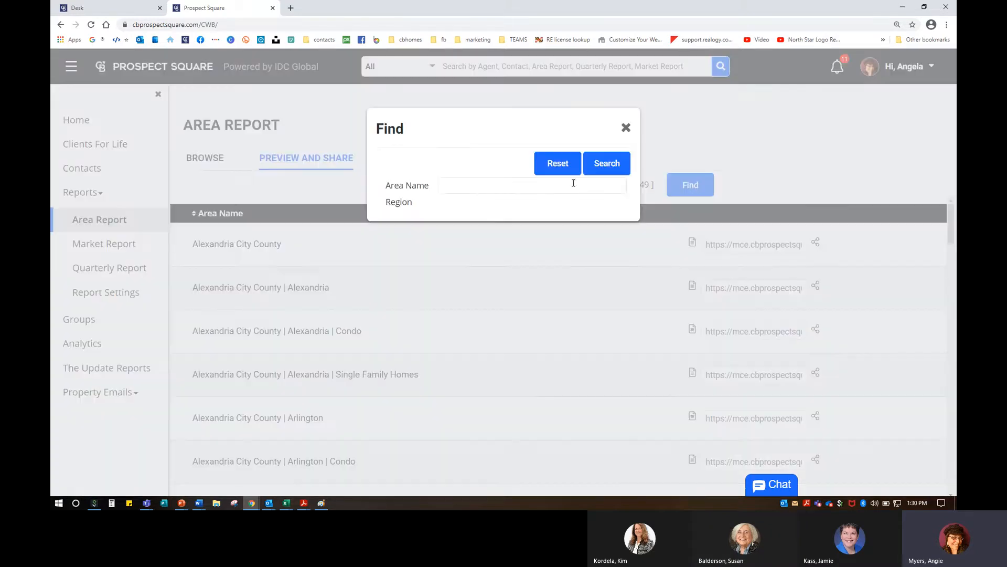
left_click(483, 193)
type("towwso")
key("BackSpace")
key("BackSpace")
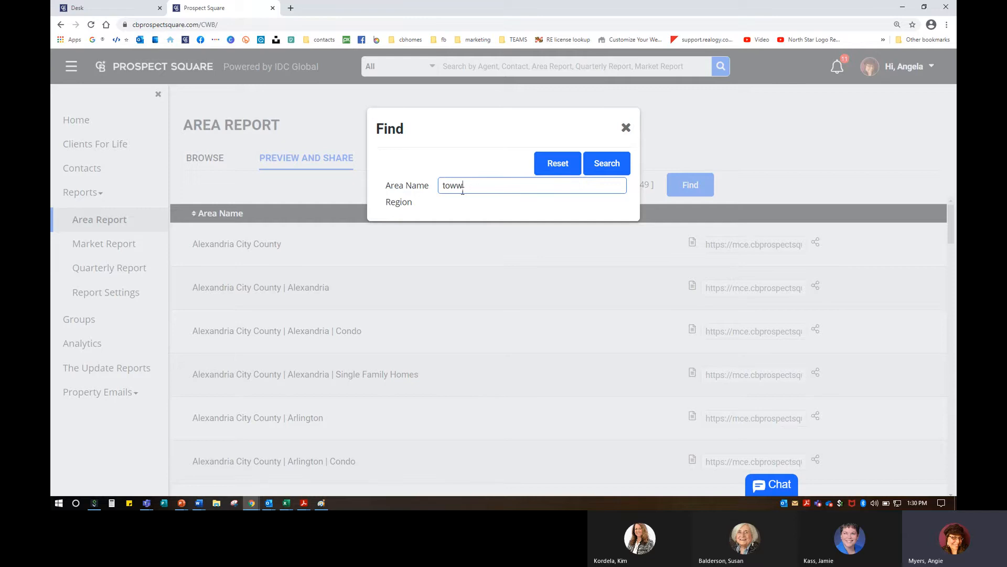
type("son")
left_click(606, 167)
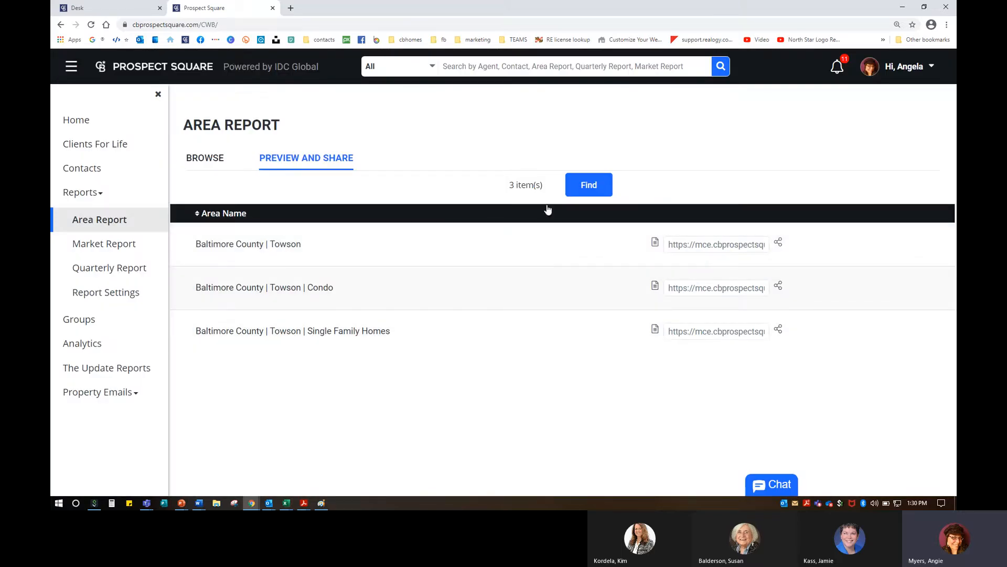
Step: Replace the area search with 'baltimore' and run it
left_click(594, 195)
left_click(482, 187)
left_click_drag(482, 187, 369, 181)
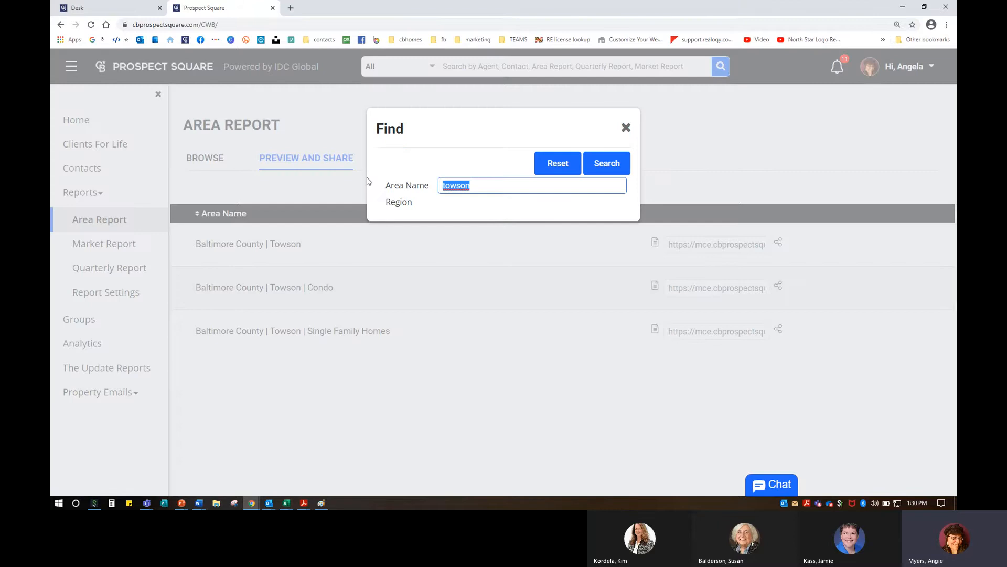
type("baltimore")
left_click(607, 163)
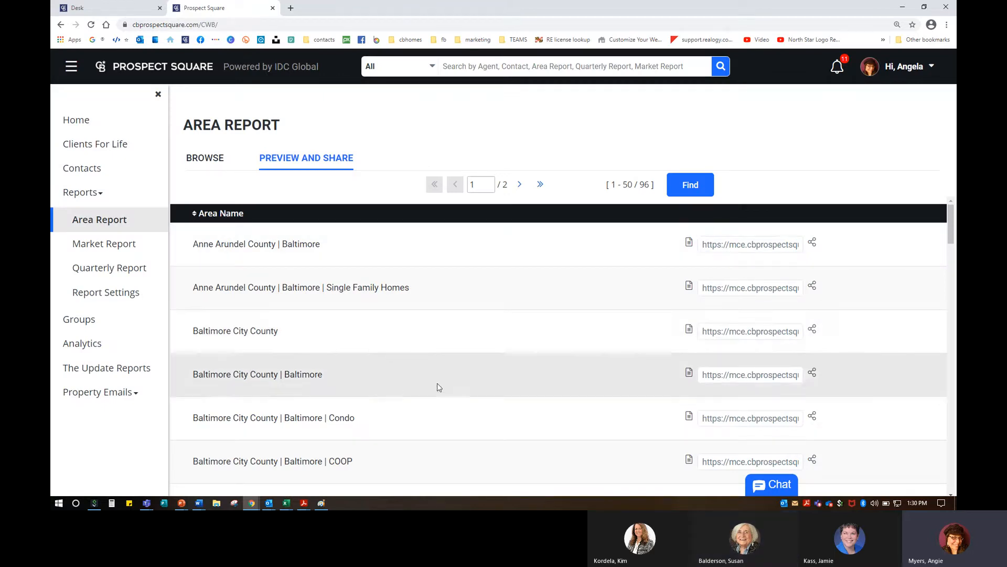
scroll(352, 400, "down", 2)
scroll(352, 400, "down", 6)
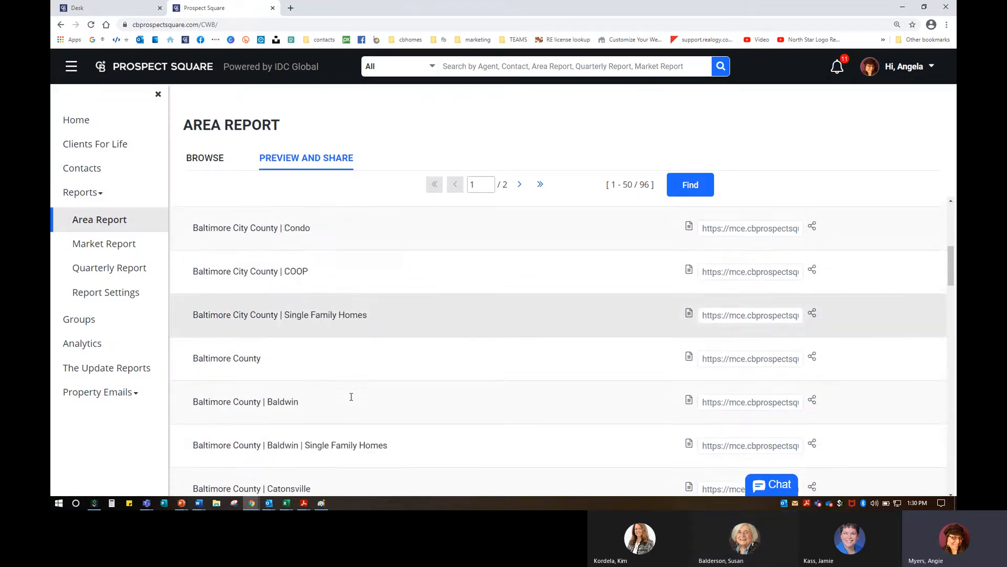
scroll(352, 399, "down", 4)
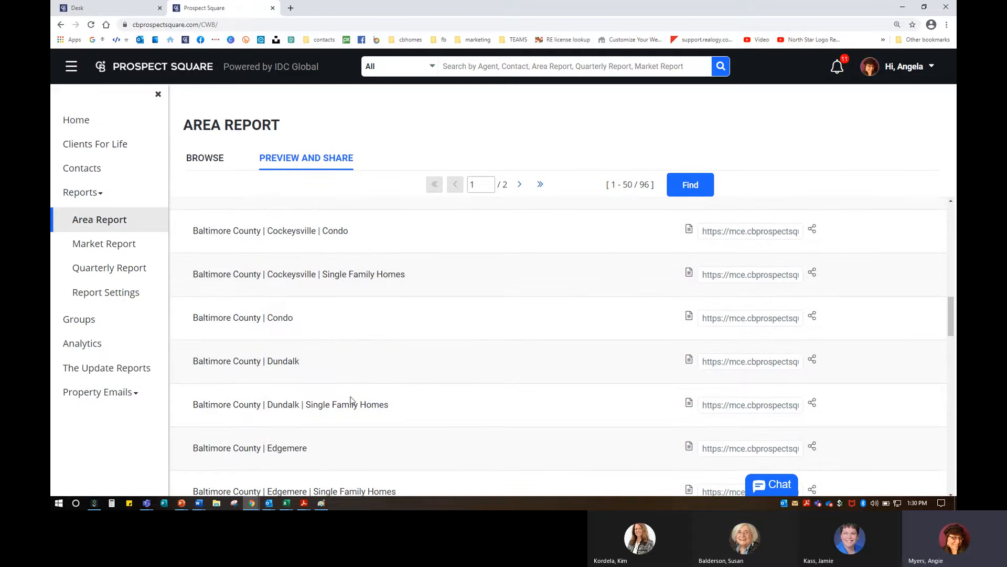
scroll(351, 400, "down", 5)
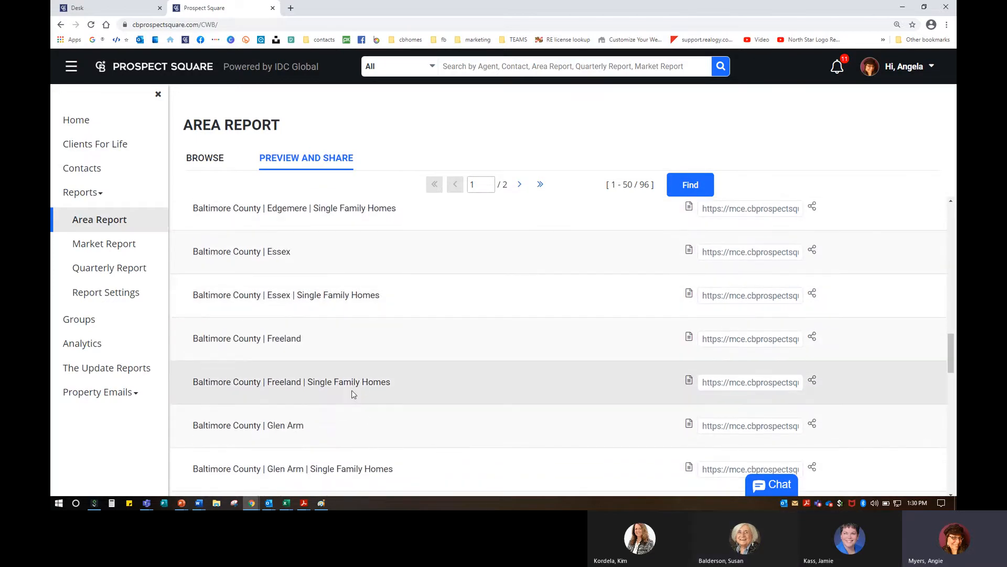
scroll(447, 415, "up", 3)
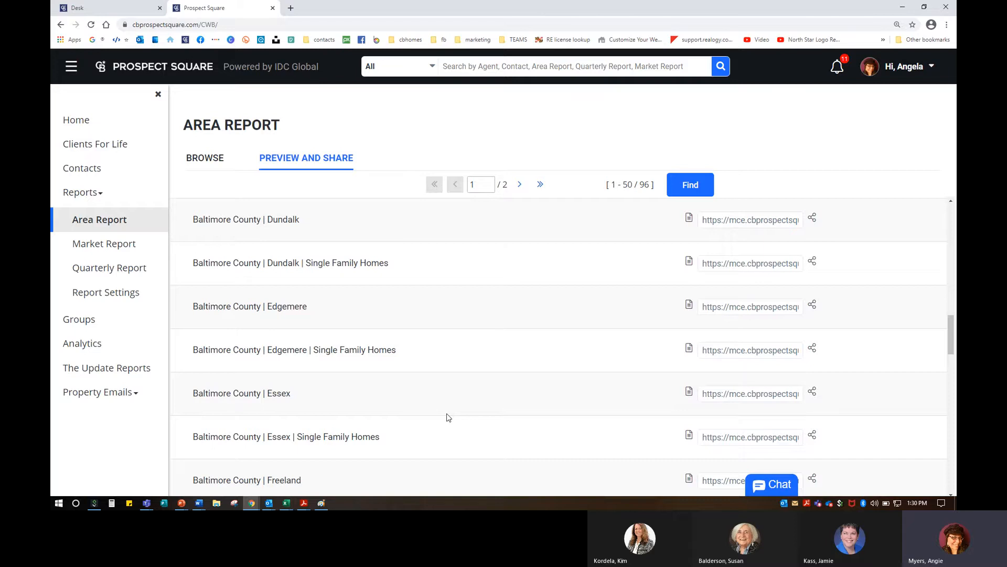
scroll(448, 417, "up", 3)
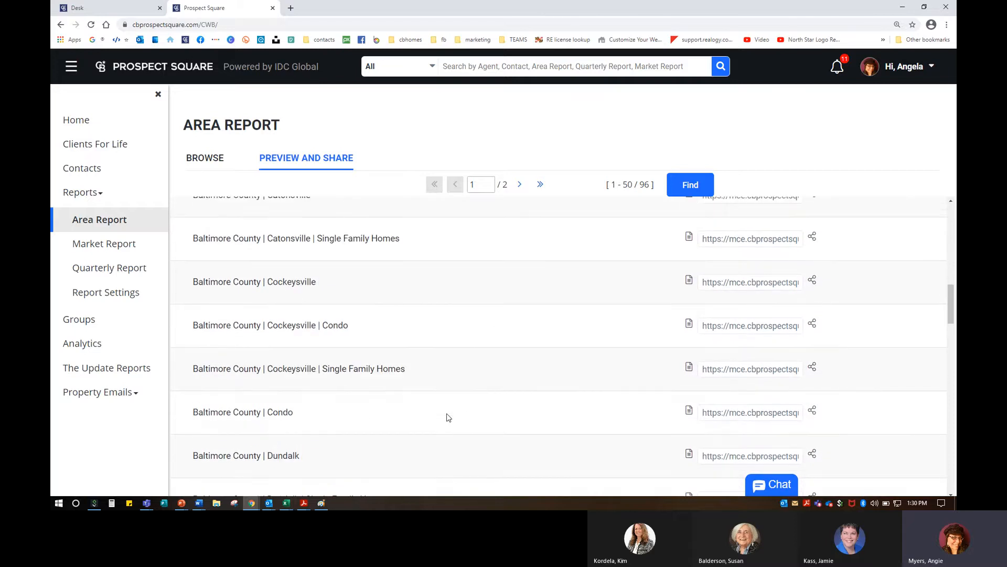
scroll(449, 417, "up", 2)
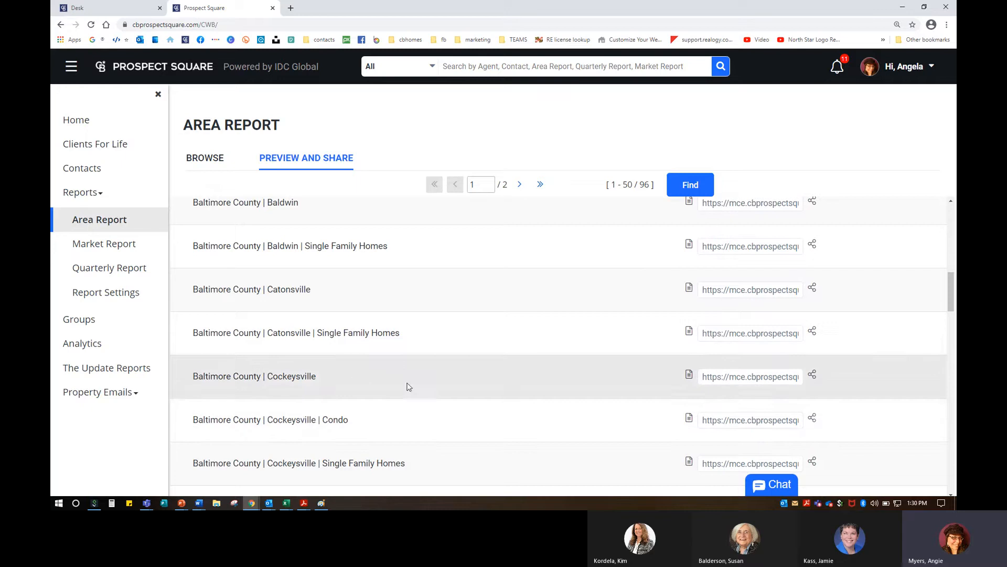
scroll(448, 429, "up", 1)
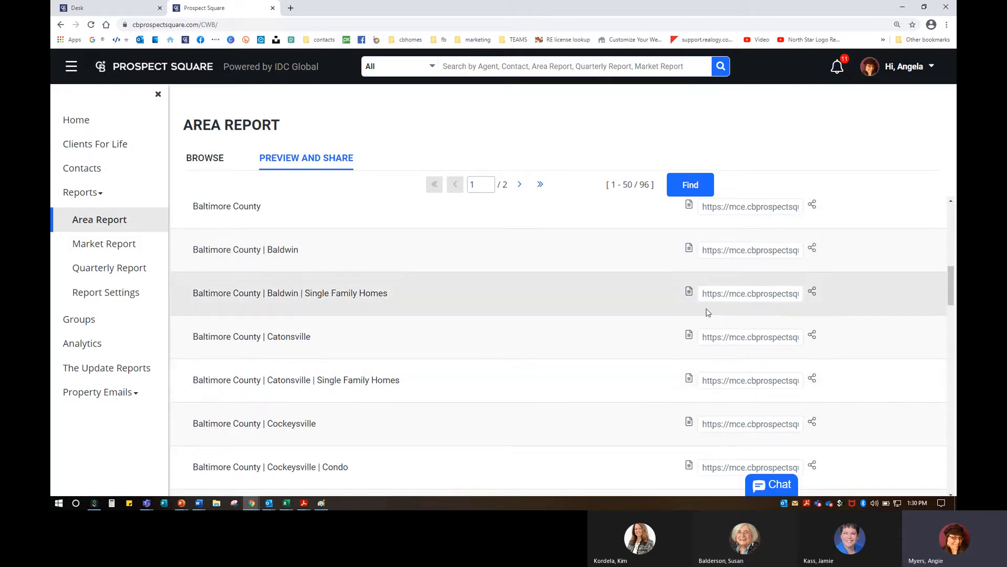
left_click(689, 249)
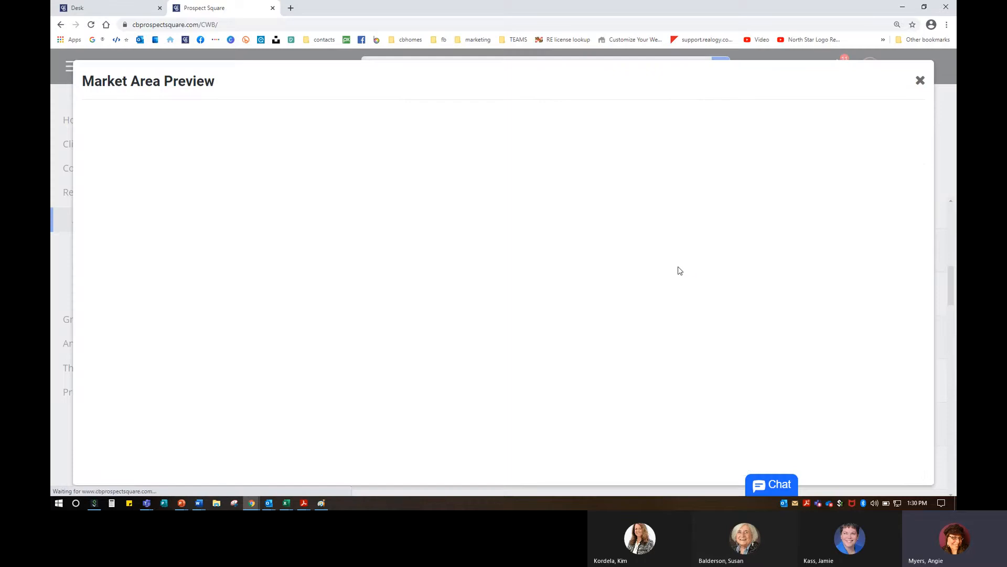
scroll(537, 307, "down", 5)
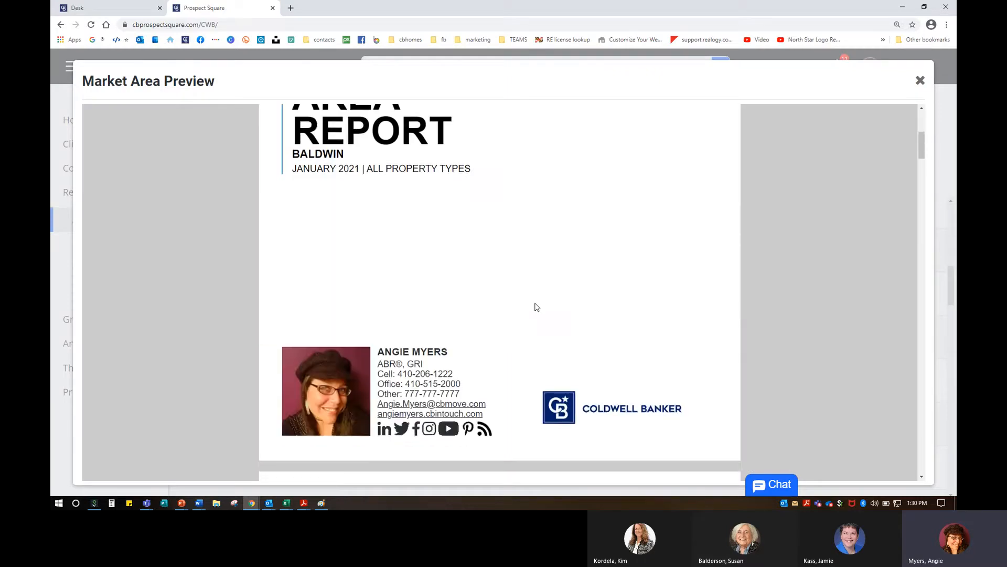
scroll(533, 306, "down", 7)
scroll(519, 304, "up", 8)
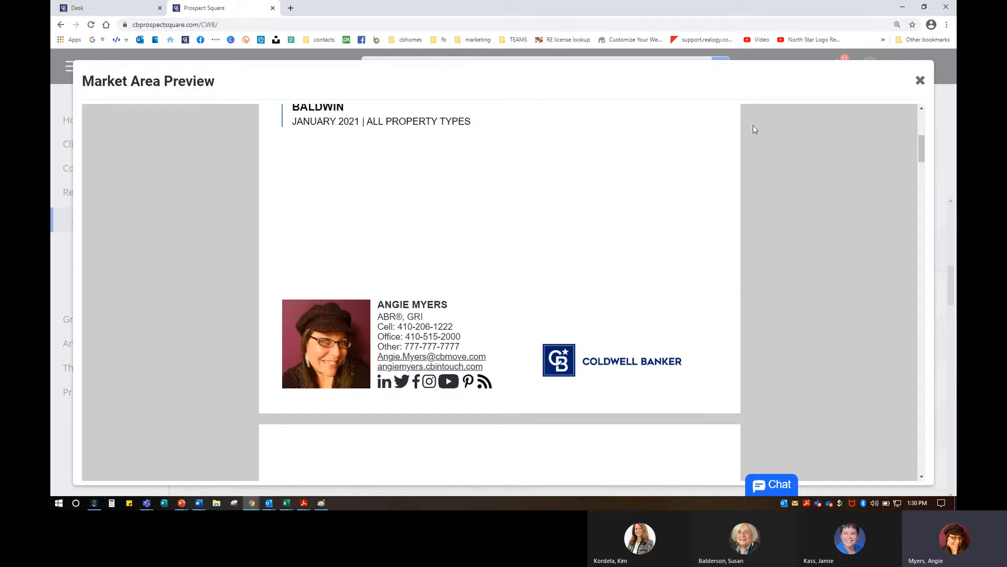
left_click(921, 81)
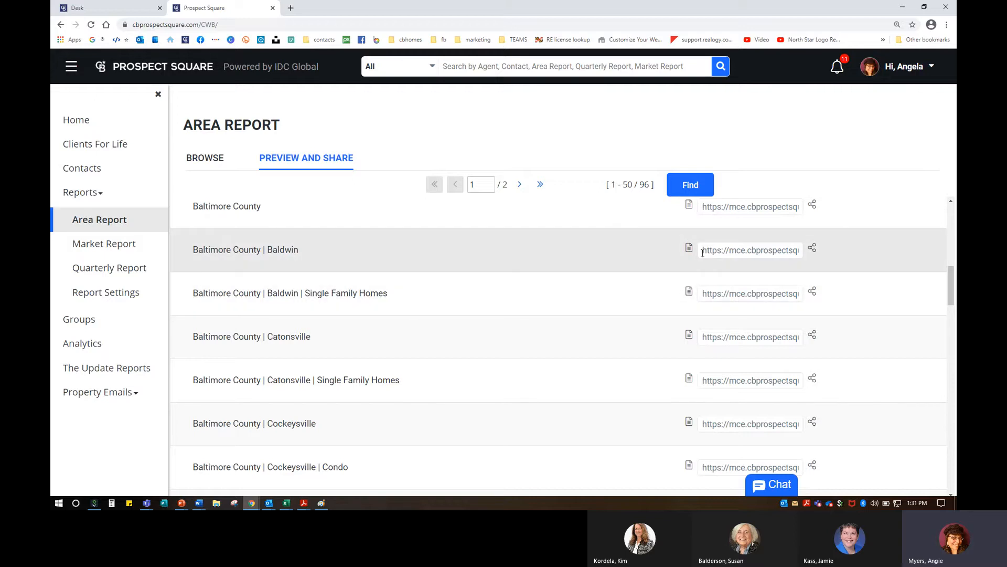
left_click_drag(703, 254, 855, 250)
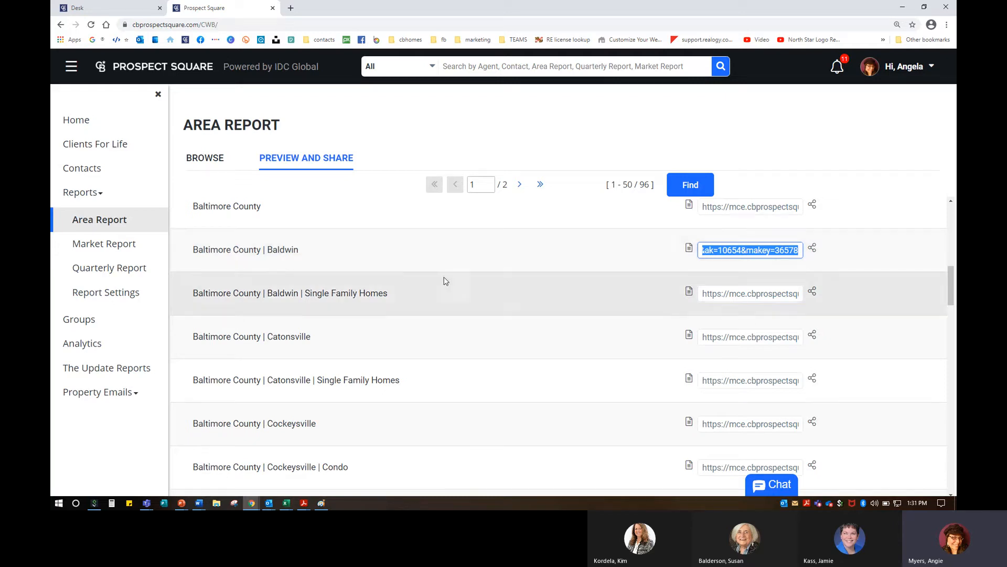
left_click(380, 188)
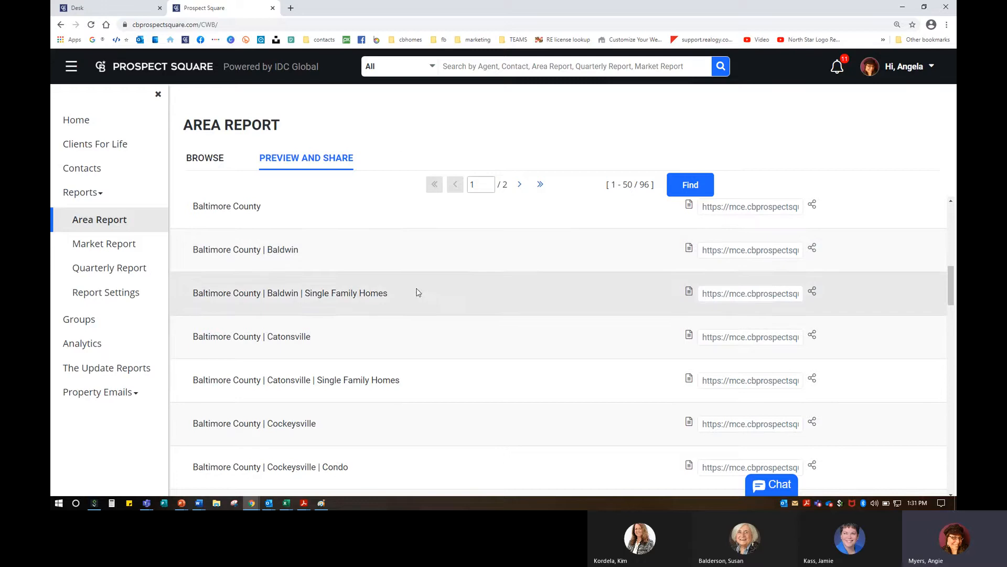
scroll(425, 299, "up", 10)
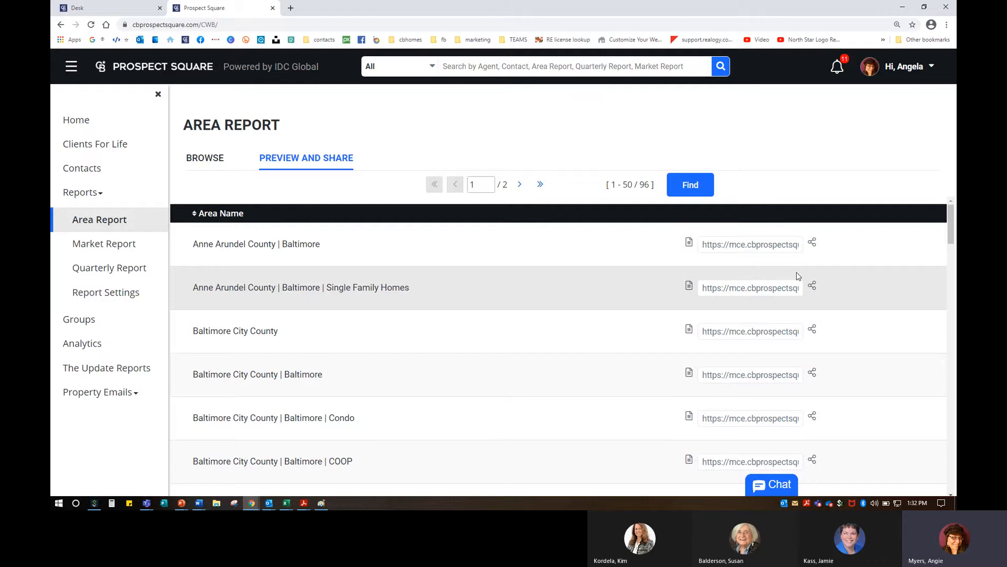
scroll(560, 367, "down", 5)
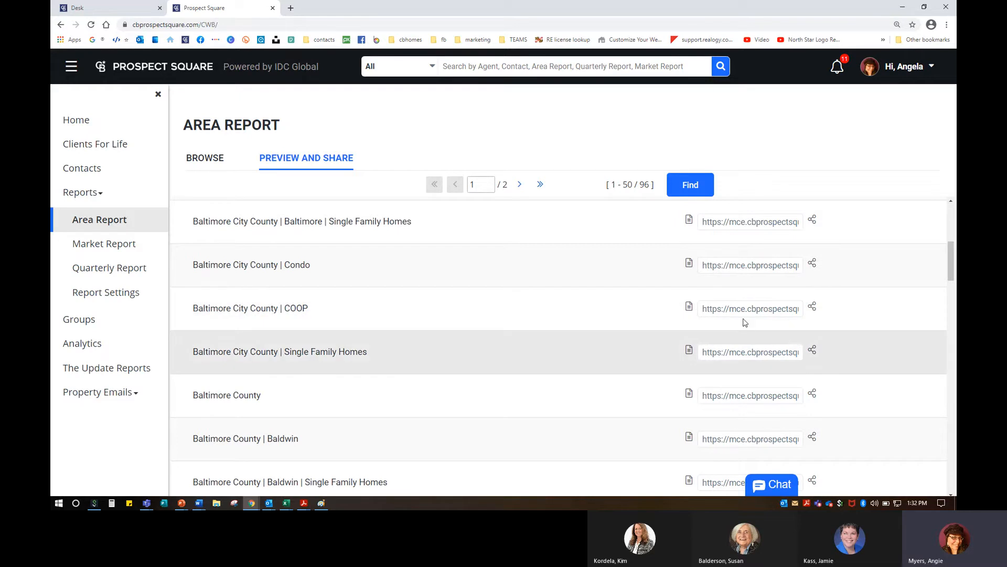
scroll(559, 292, "up", 5)
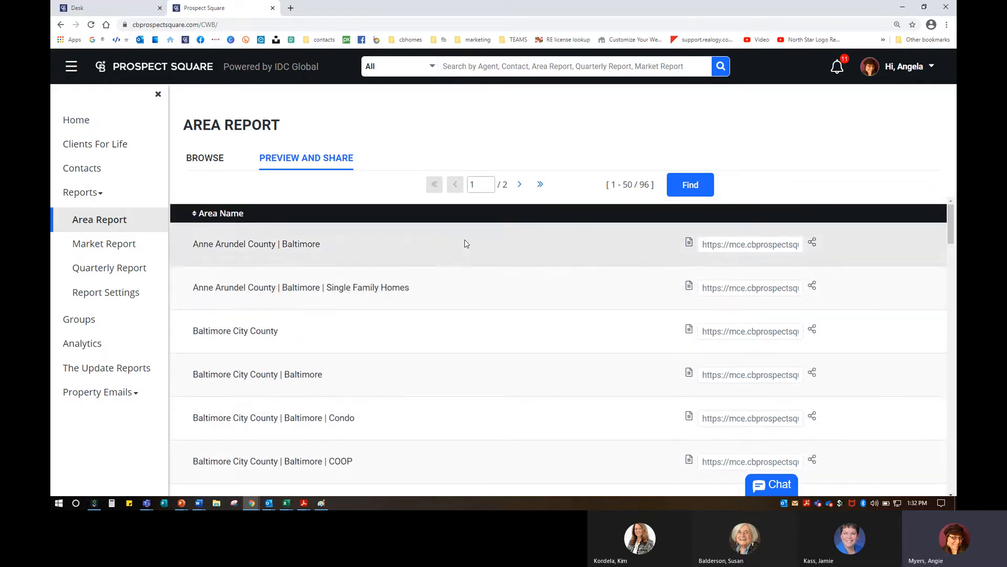
left_click(737, 244)
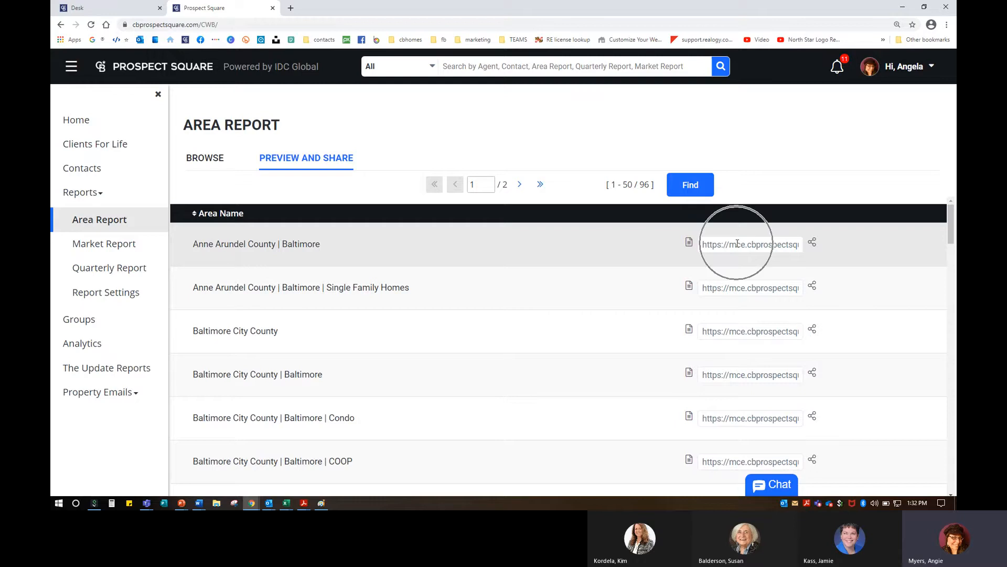
left_click(291, 8)
Step: Open the agent's cbintouch site, plus a 'sandy' real estate site in another tab
left_click(170, 39)
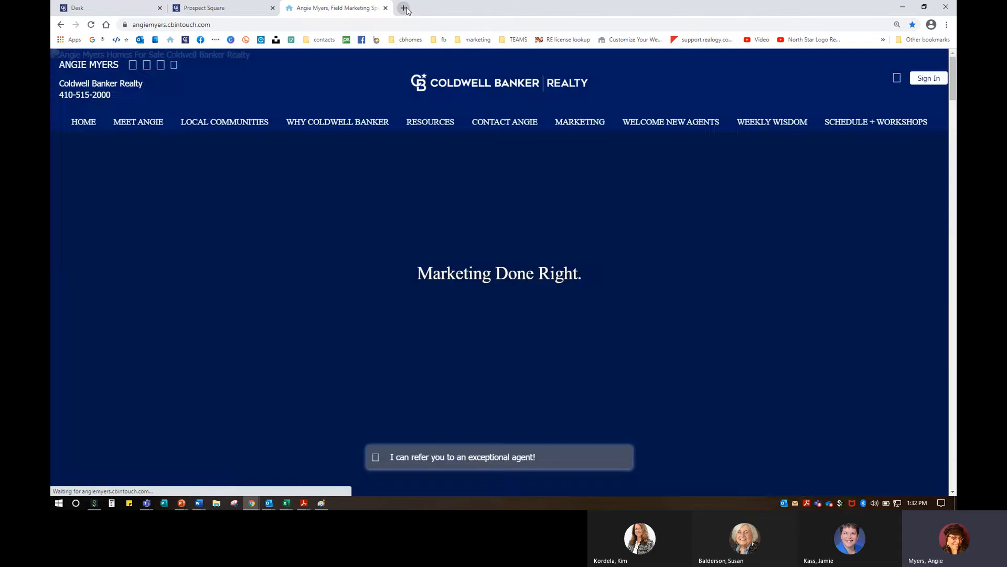
left_click(397, 12)
type("sandybratcher.com")
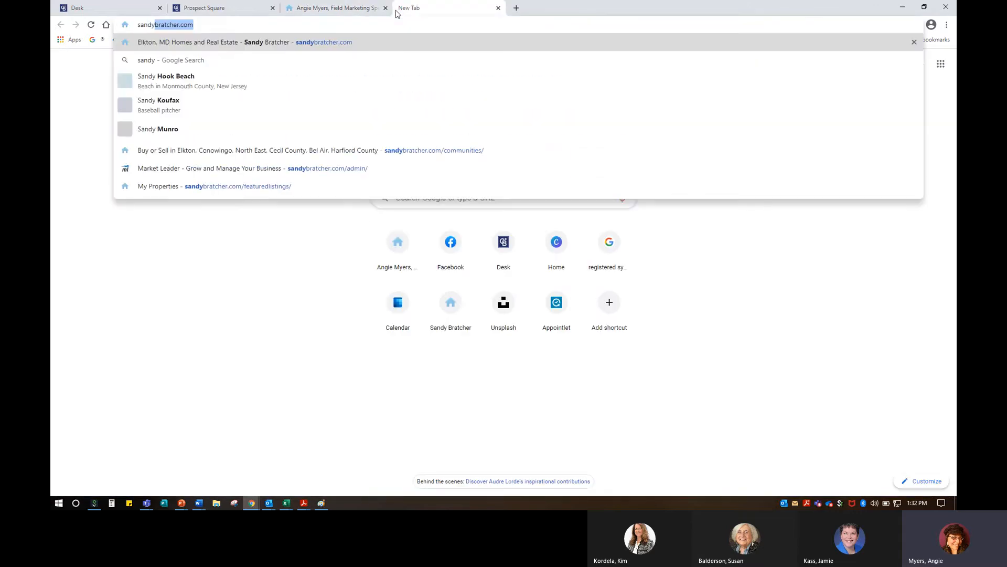
key("Return")
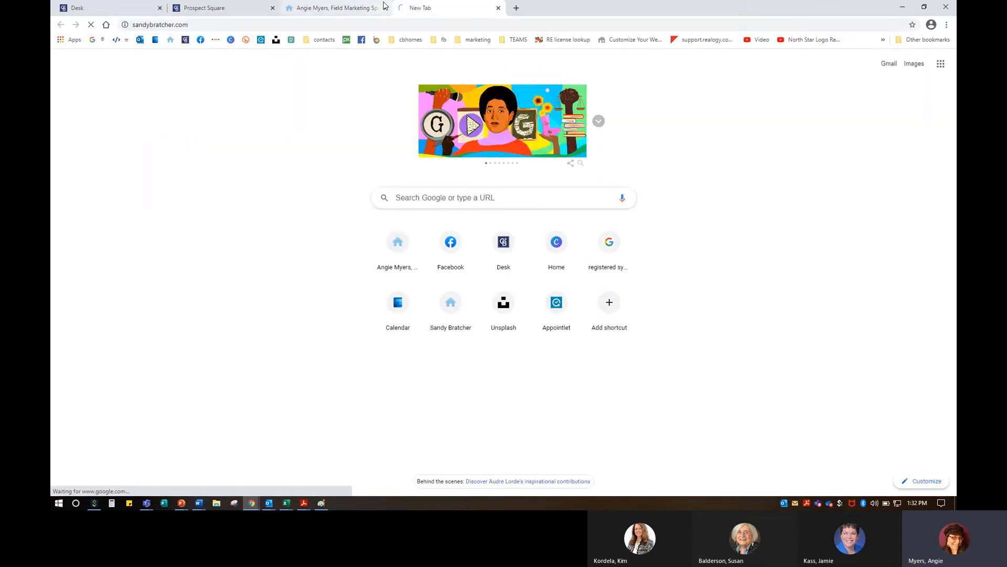
Step: Back on the cbintouch site, select the Area Reports introduction paragraph
left_click(332, 9)
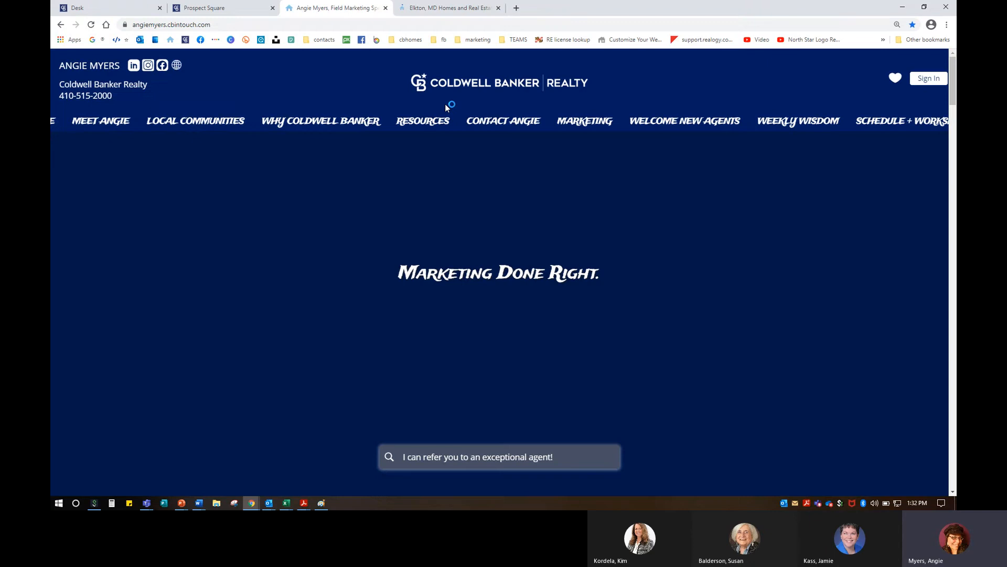
scroll(795, 380, "down", 15)
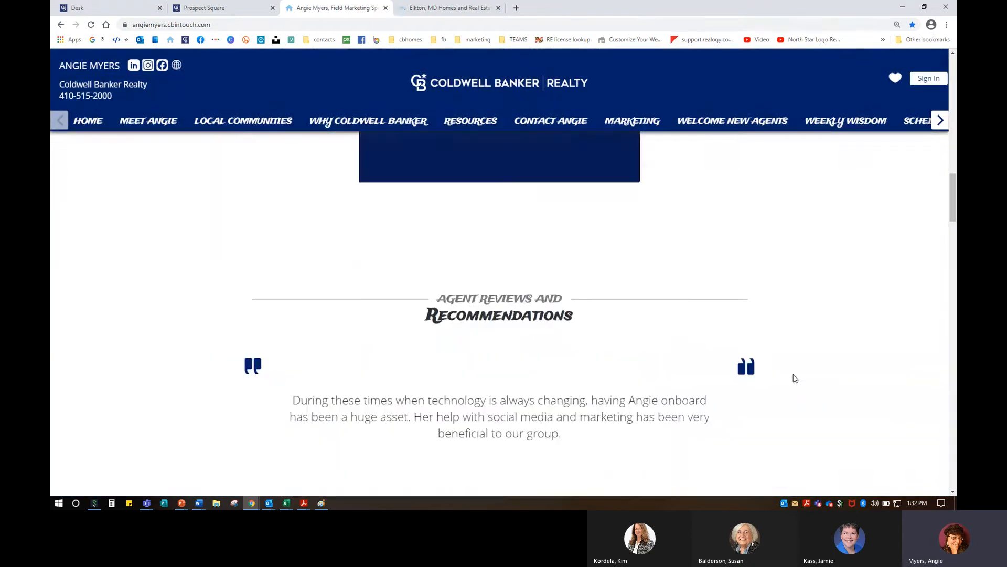
scroll(793, 372, "down", 15)
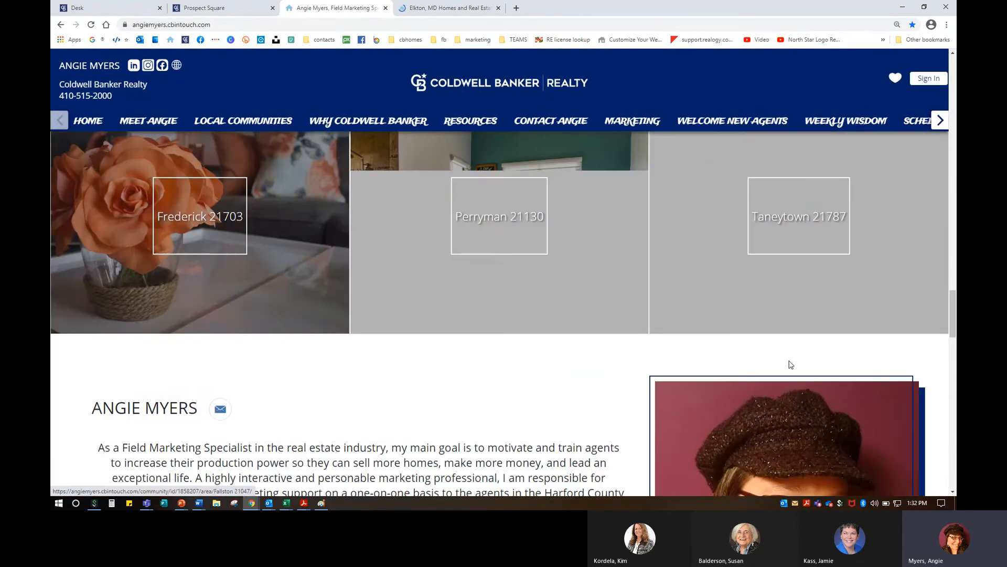
scroll(790, 360, "down", 10)
scroll(789, 354, "up", 4)
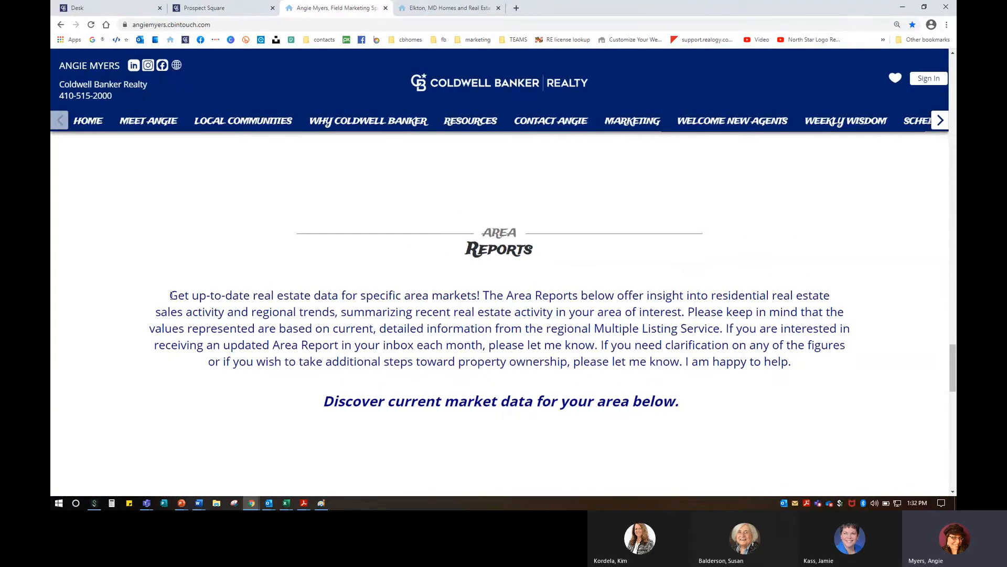
left_click_drag(169, 296, 808, 366)
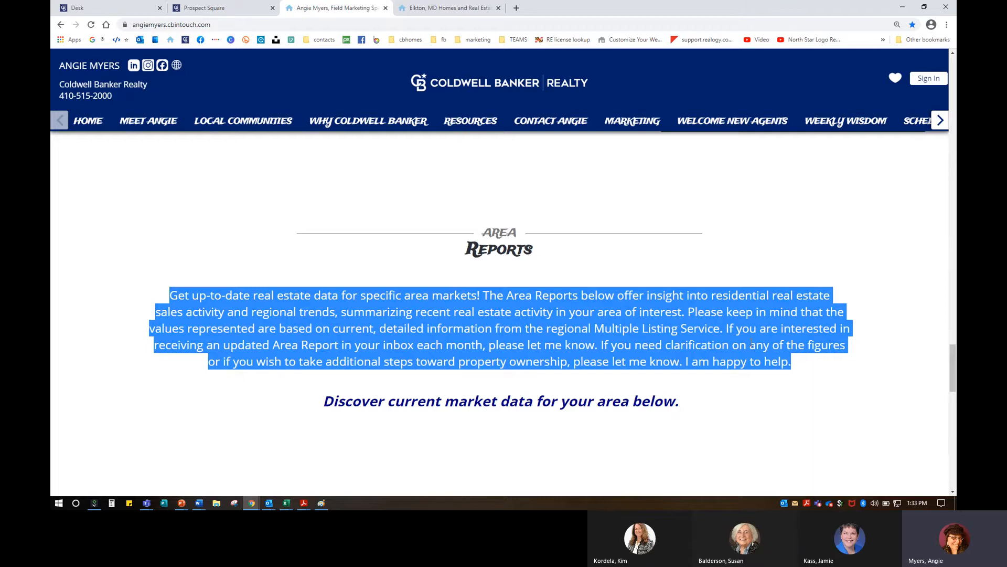
scroll(752, 342, "down", 2)
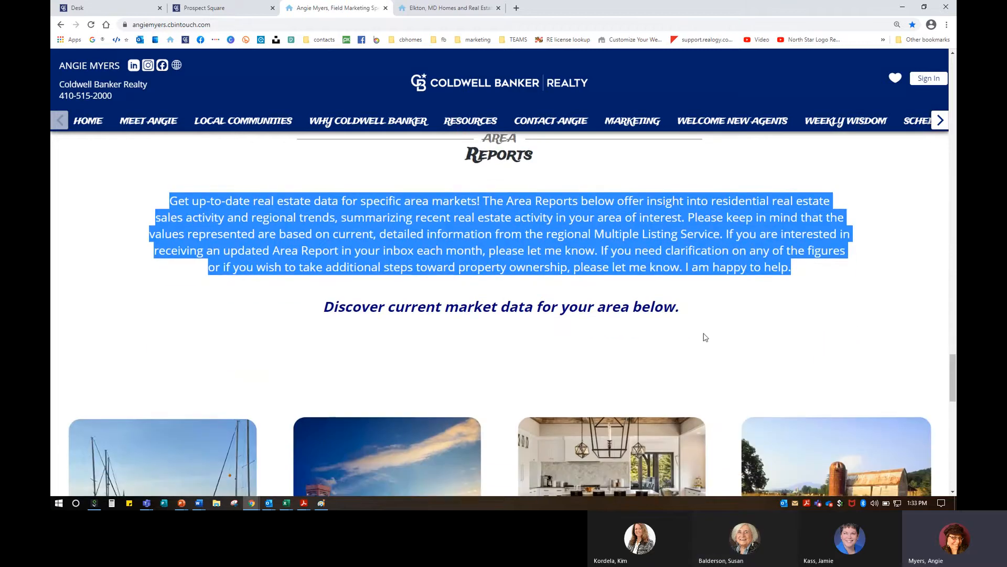
scroll(705, 337, "down", 1)
scroll(705, 337, "down", 5)
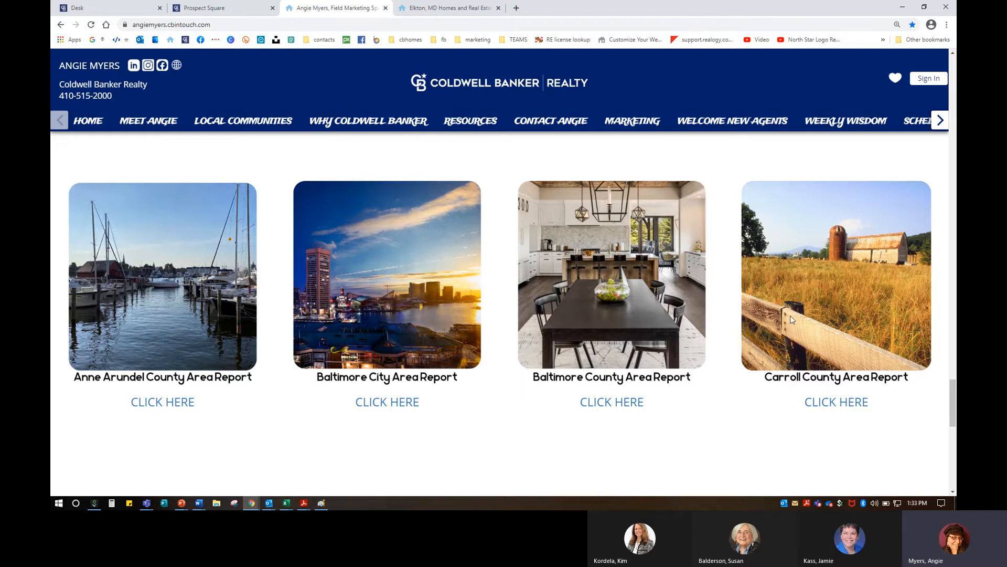
scroll(730, 319, "down", 5)
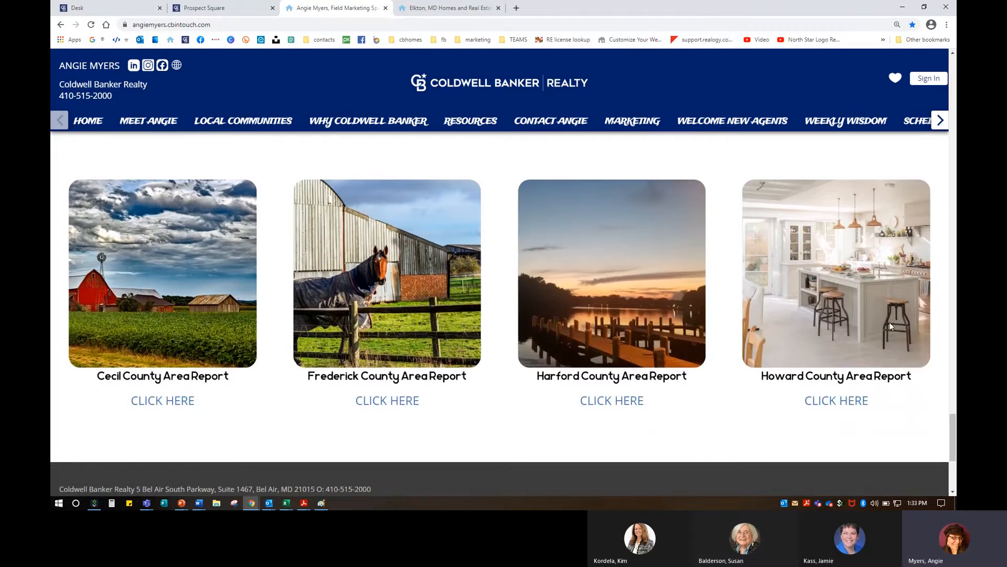
scroll(804, 319, "up", 3)
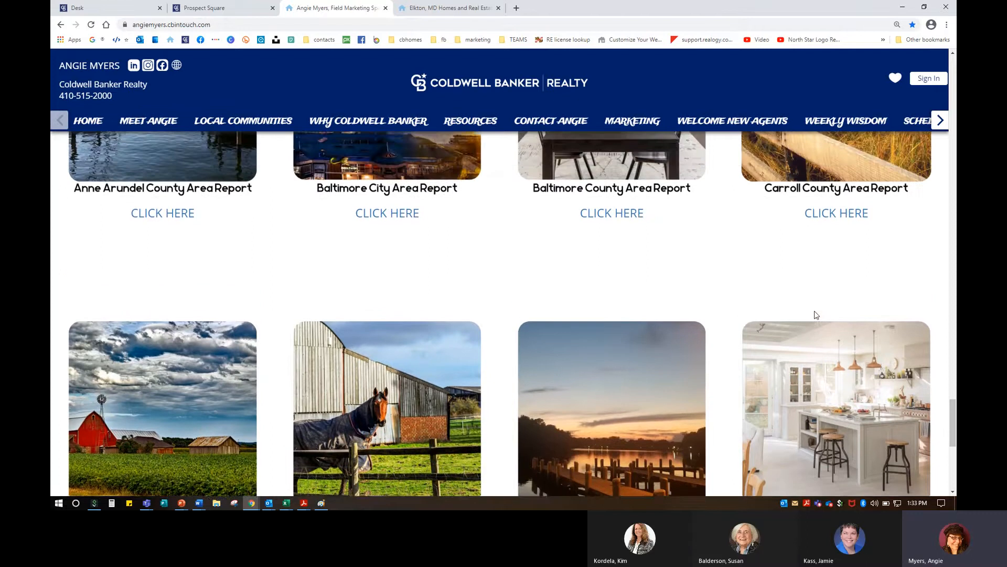
scroll(816, 315, "down", 4)
scroll(816, 315, "up", 5)
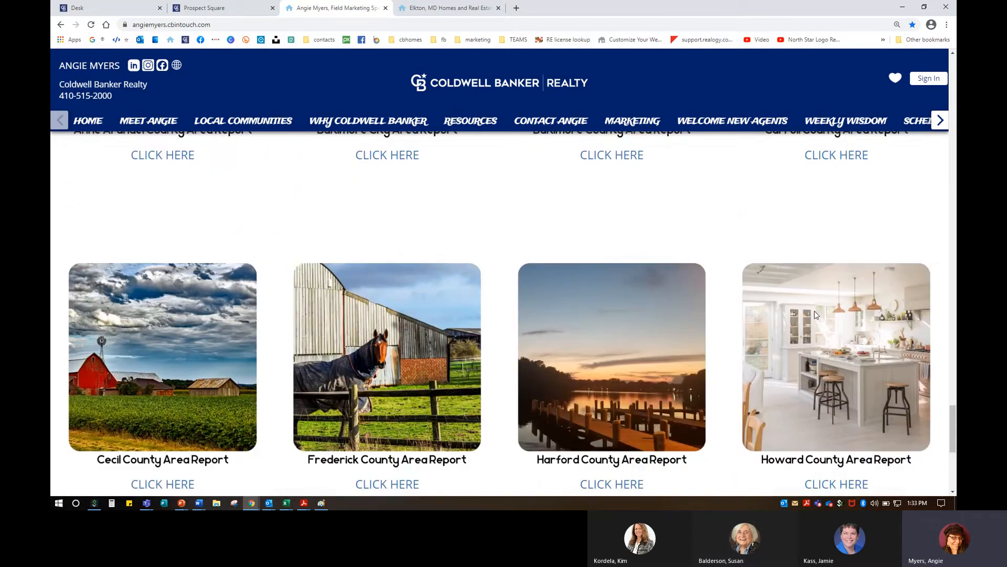
scroll(815, 311, "up", 2)
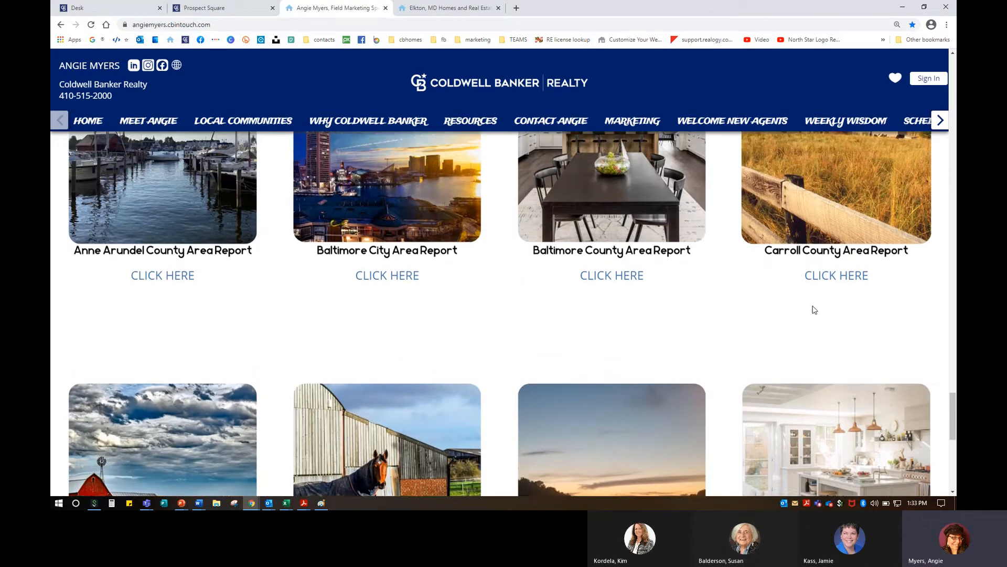
scroll(612, 285, "down", 5)
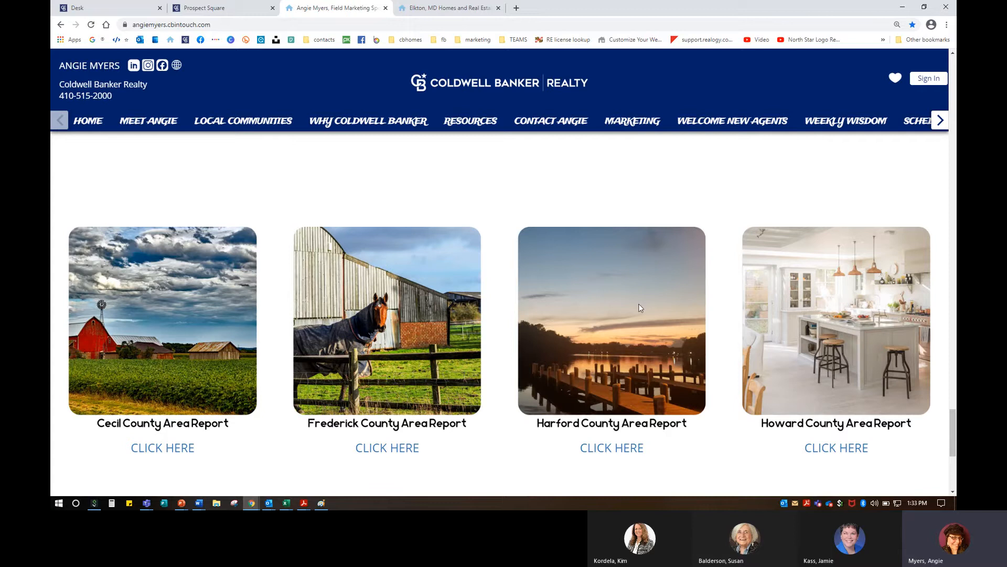
scroll(603, 287, "up", 6)
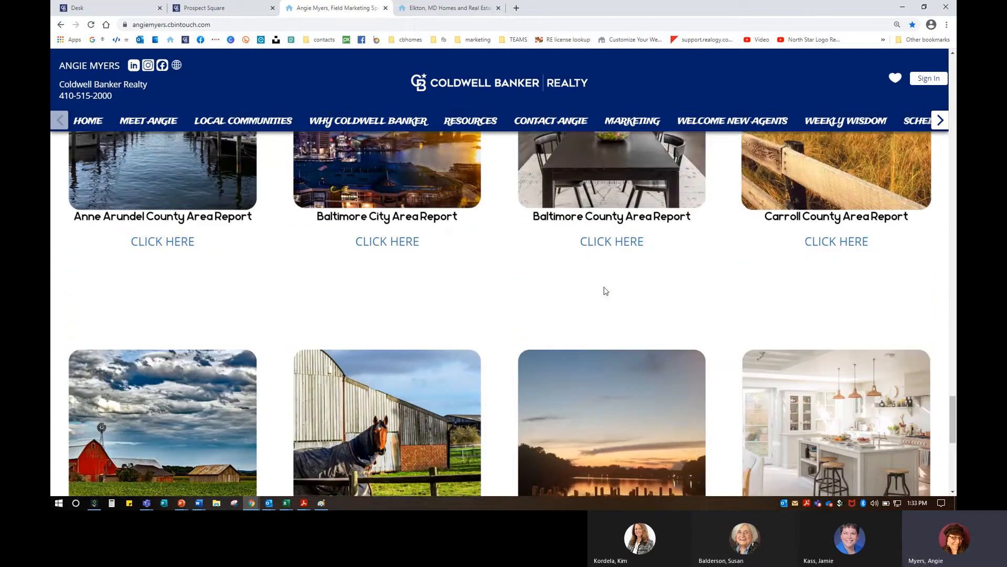
scroll(688, 427, "down", 3)
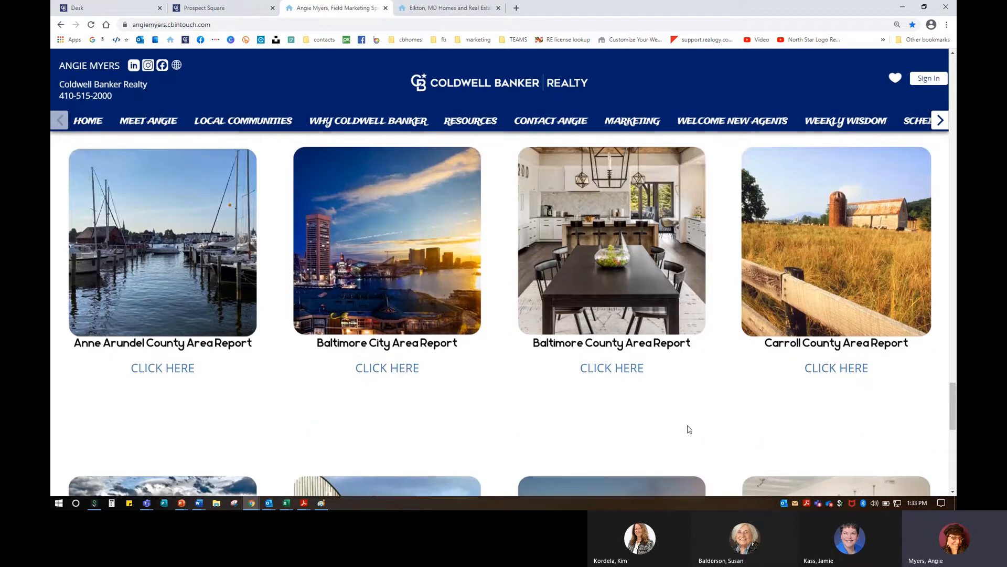
Step: Open the Carroll County area report and scroll through it
left_click(828, 310)
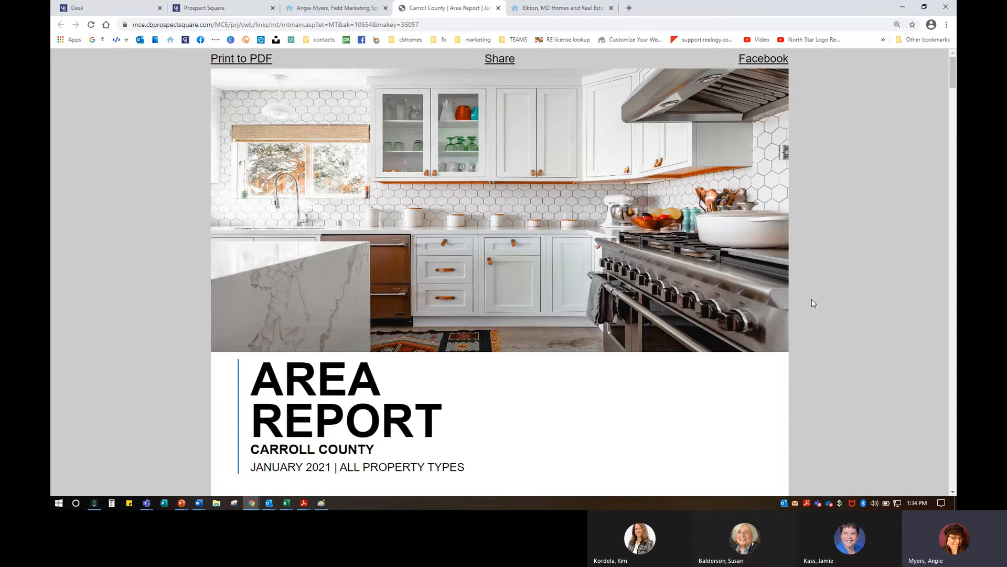
left_click(499, 8)
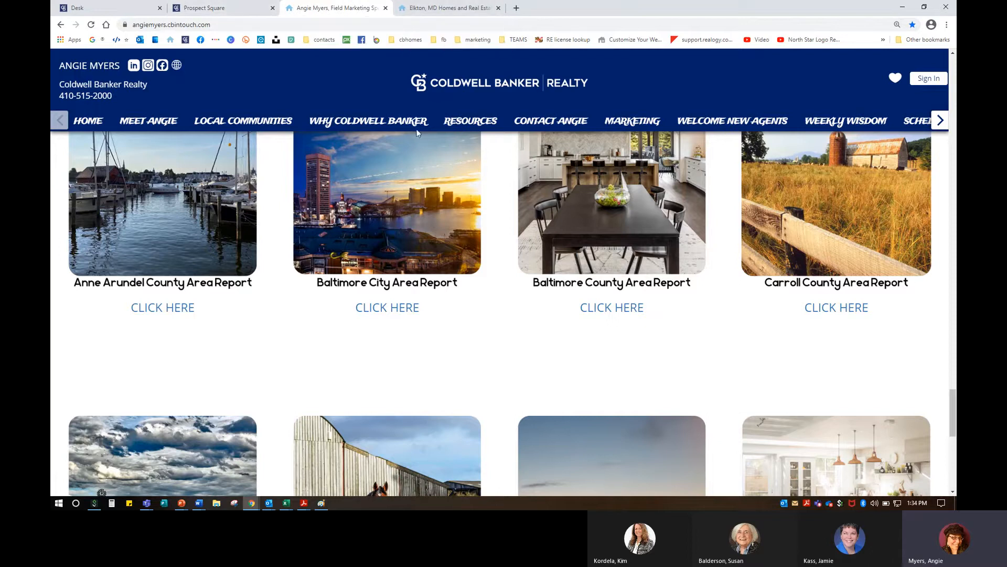
left_click(837, 308)
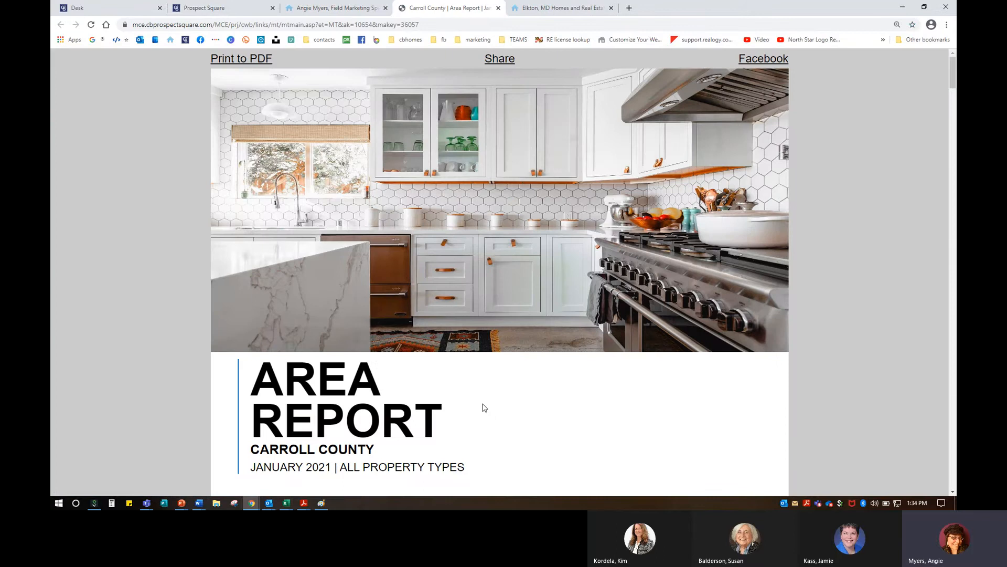
scroll(483, 408, "down", 20)
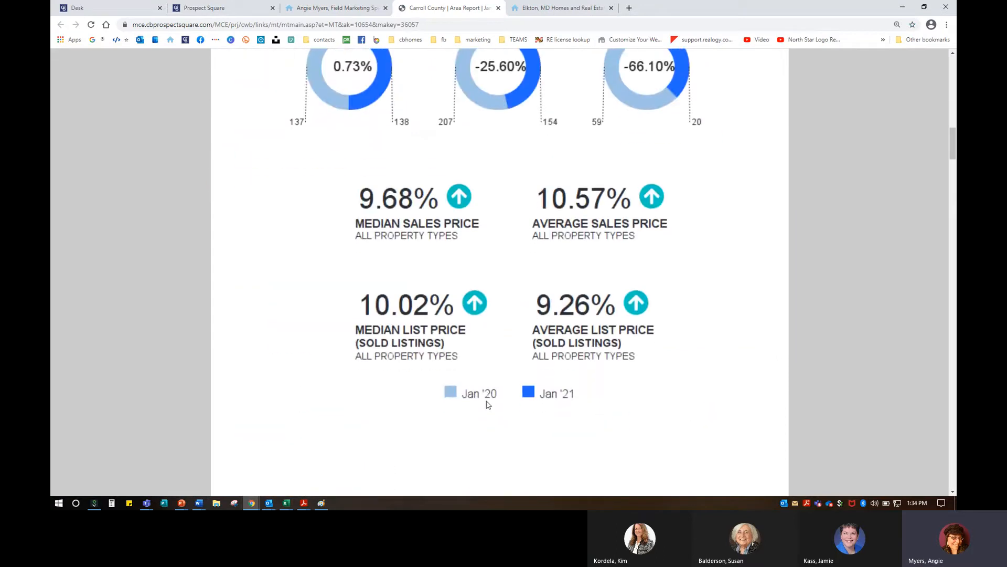
scroll(487, 405, "down", 10)
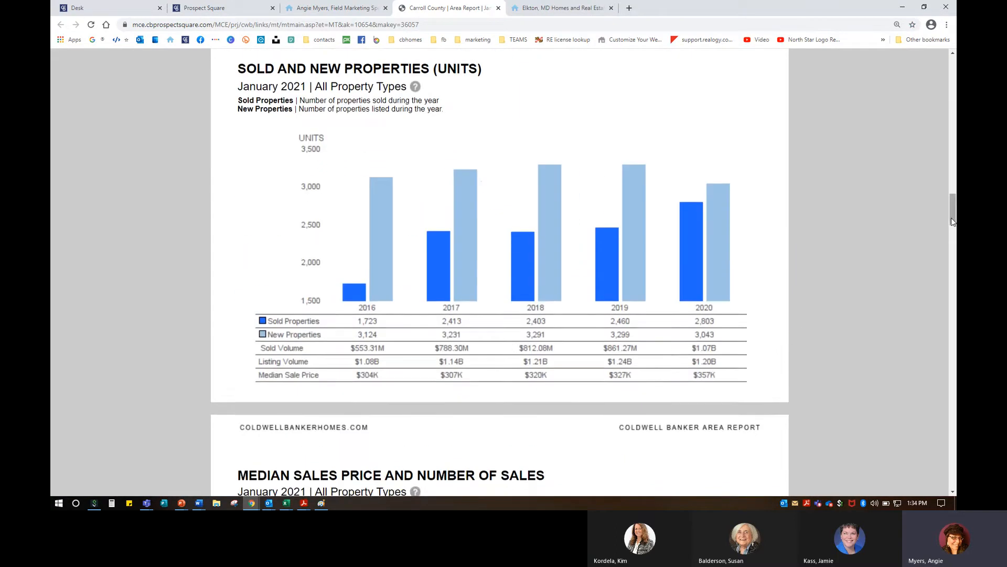
left_click_drag(952, 225, 948, 466)
scroll(364, 316, "up", 2)
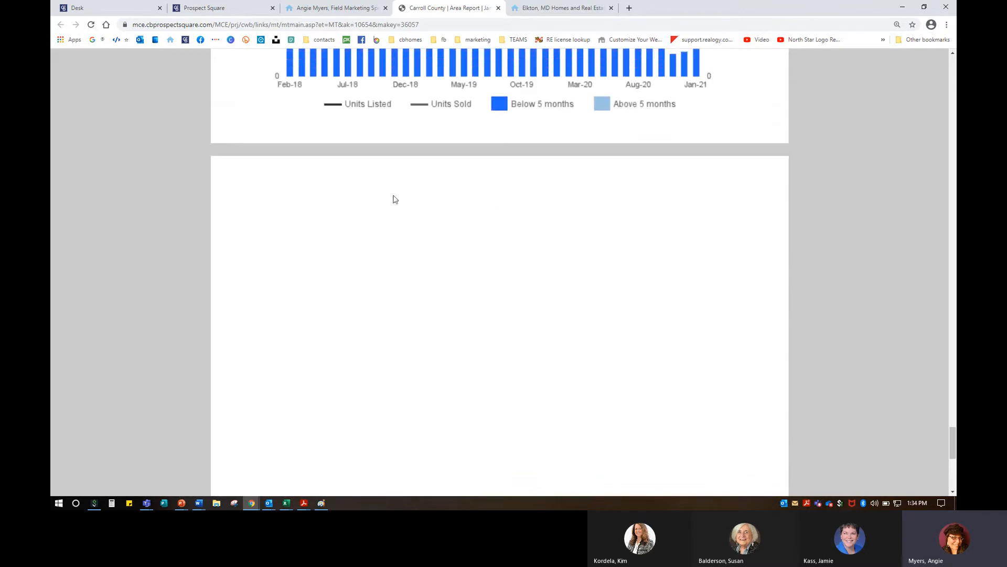
scroll(772, 429, "down", 1)
scroll(772, 429, "down", 3)
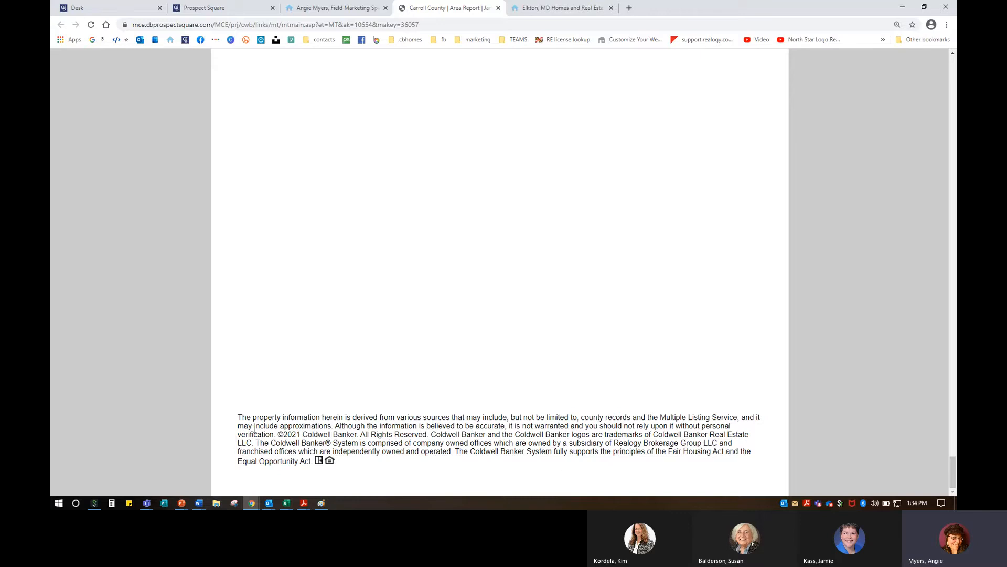
Step: Select the report's disclaimer paragraph and the office phone line in the contact block
left_click_drag(239, 417, 387, 468)
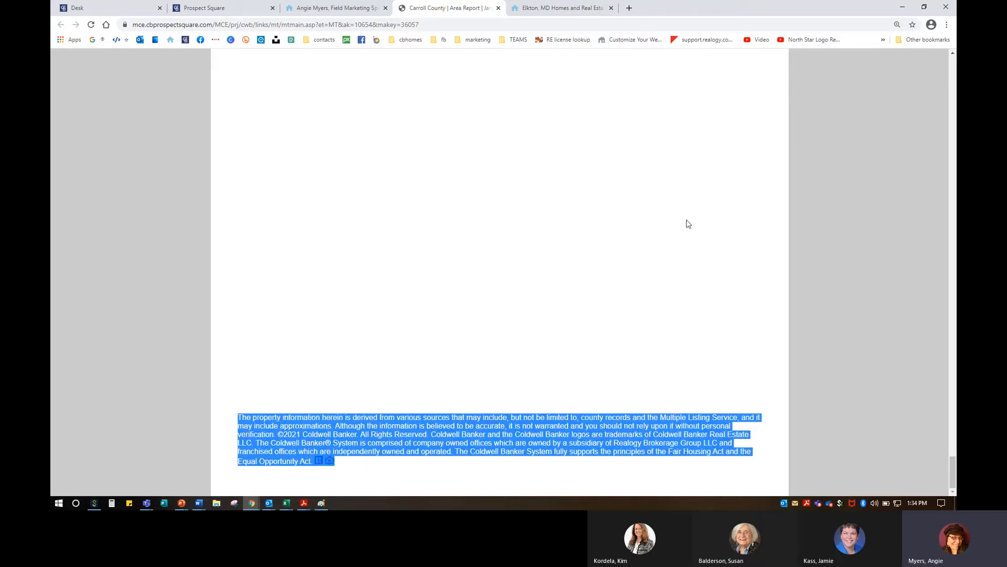
left_click(955, 71)
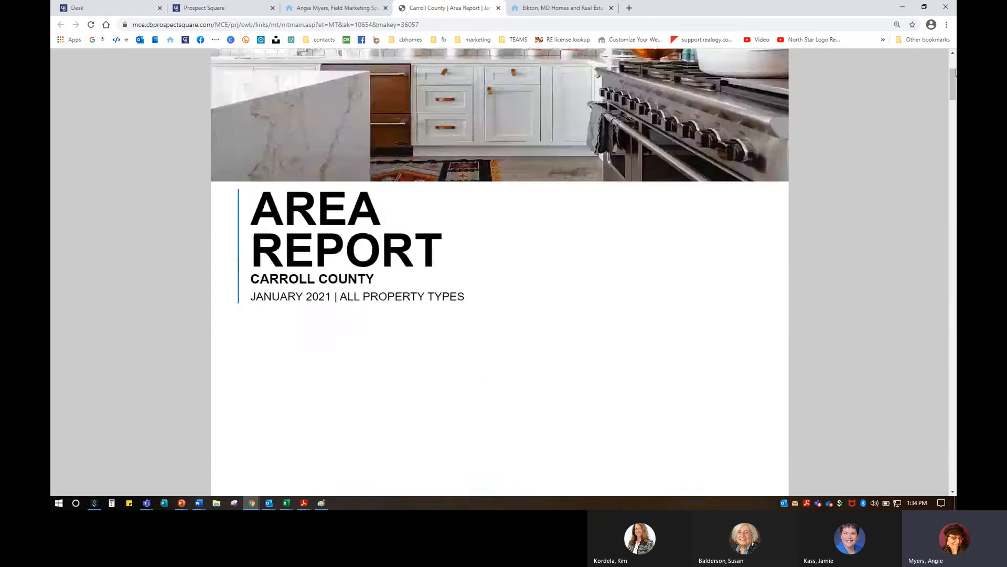
scroll(470, 373, "down", 3)
scroll(470, 373, "down", 3)
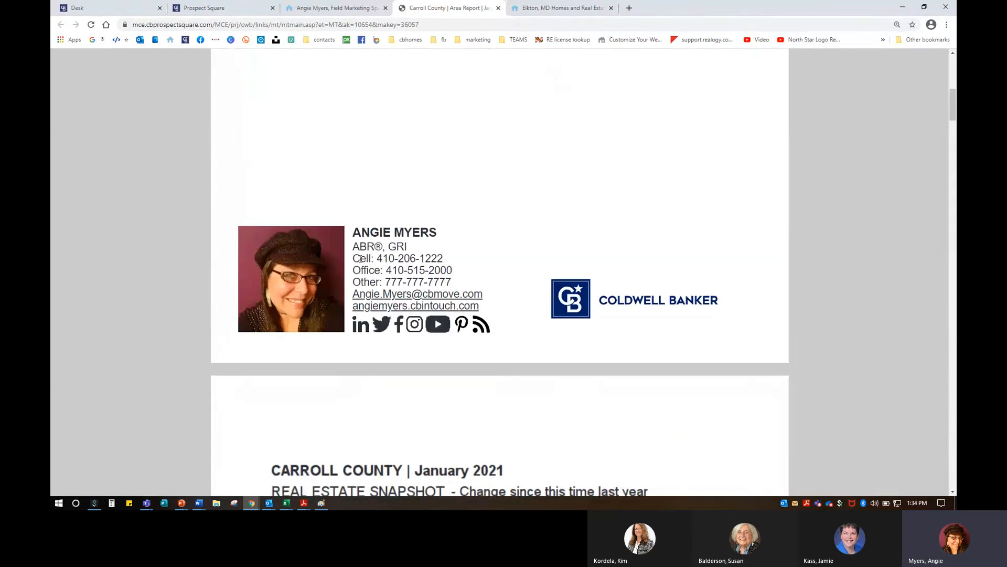
mouse_move(354, 258)
left_mouse_down()
mouse_move(457, 263)
mouse_move(354, 272)
left_mouse_up()
left_click(353, 272)
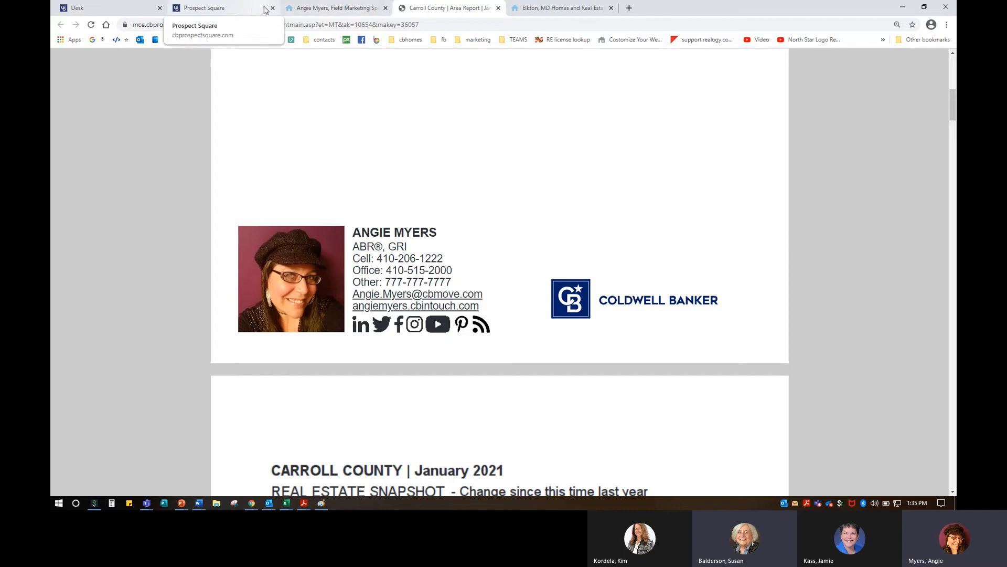
Step: Change the profile Designation to 'Field Marketing Specialist' and save the profile
left_click(298, 9)
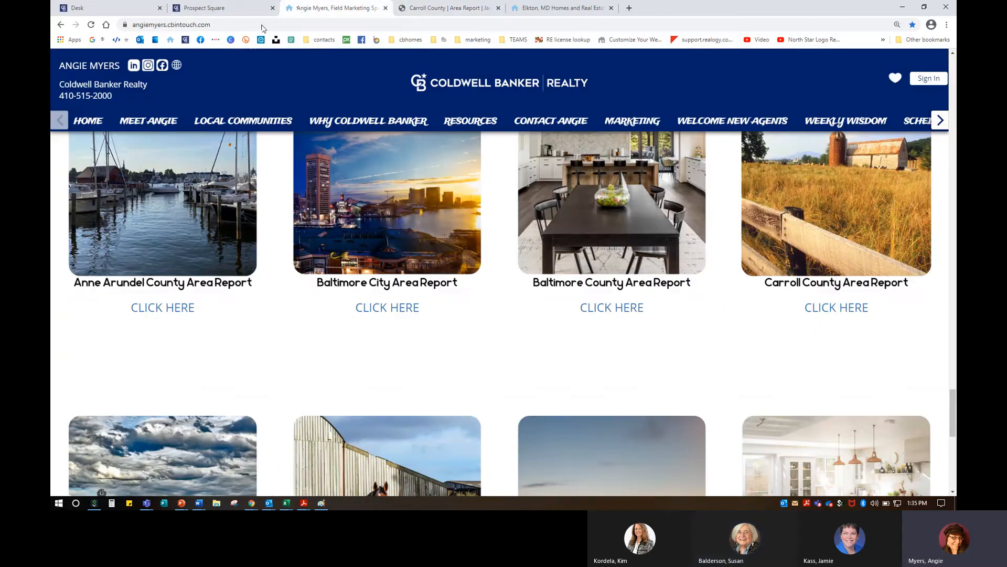
left_click(223, 8)
left_click(929, 67)
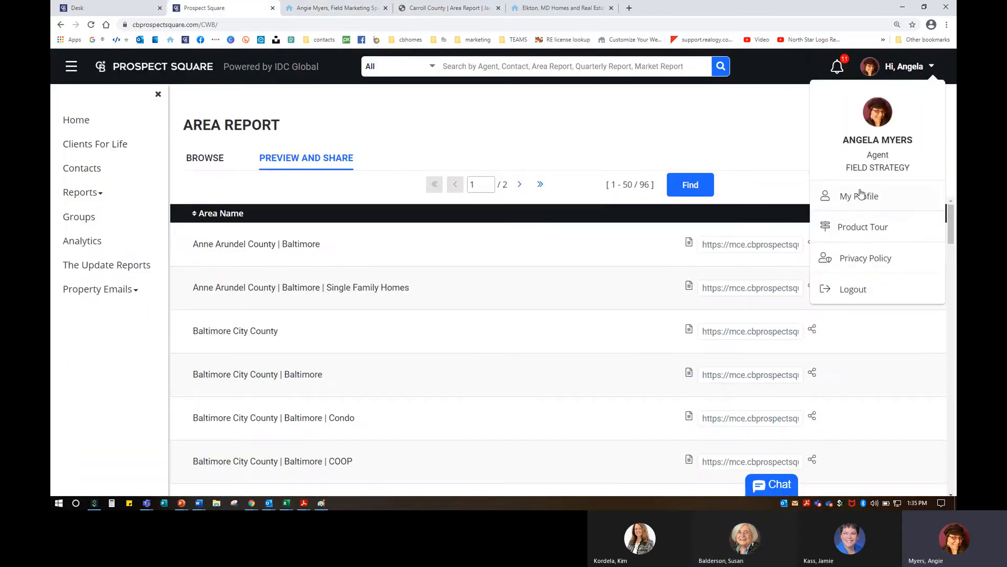
left_click(834, 198)
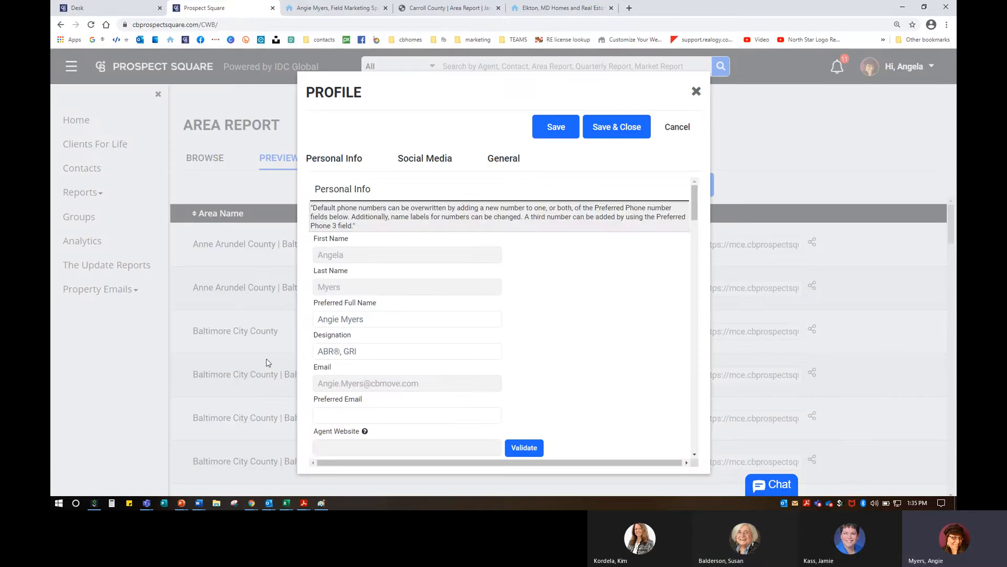
scroll(354, 341, "down", 1)
triple_click(367, 301)
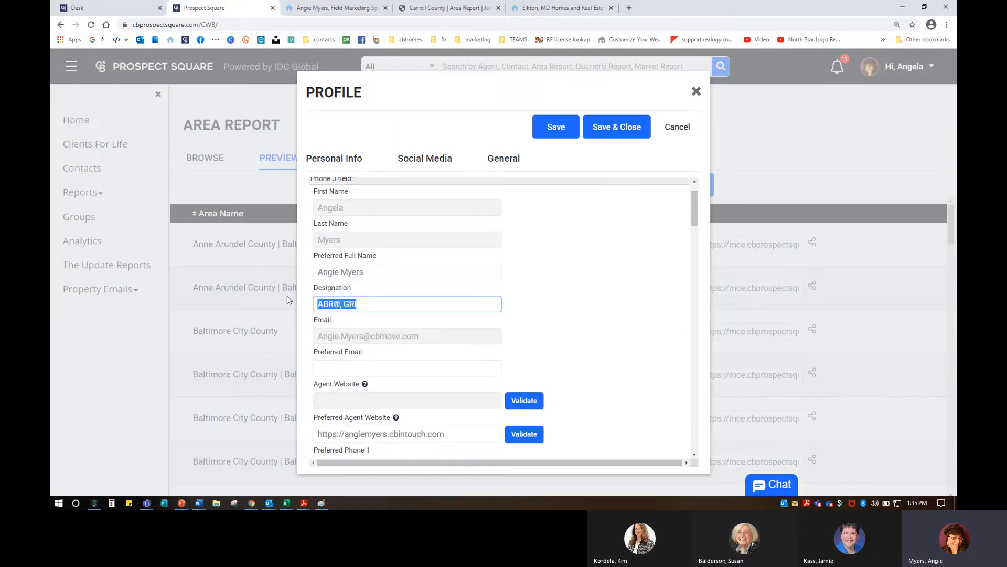
type("Field Marketing Specialist REALTOR")
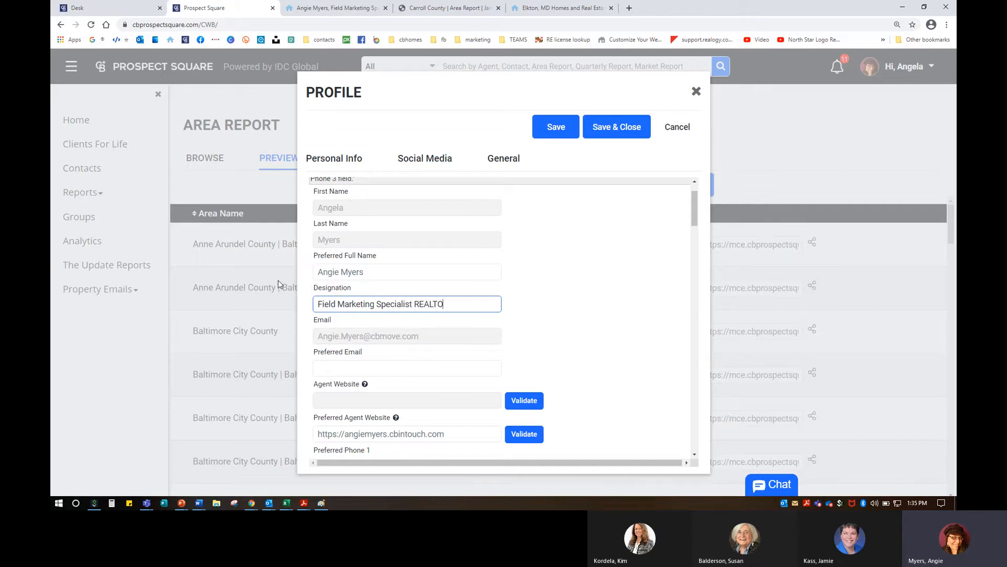
key("BackSpace")
key("BackSpace")
key("BackSpace")
left_click(636, 131)
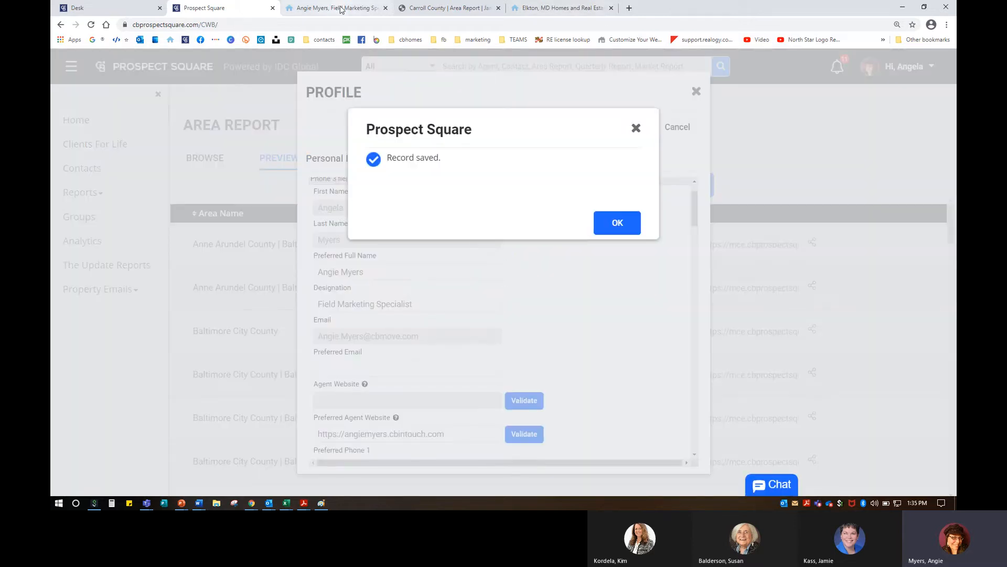
Step: Reopen the Carroll County area report and check the signature shows the new designation
left_click(341, 8)
left_click(835, 307)
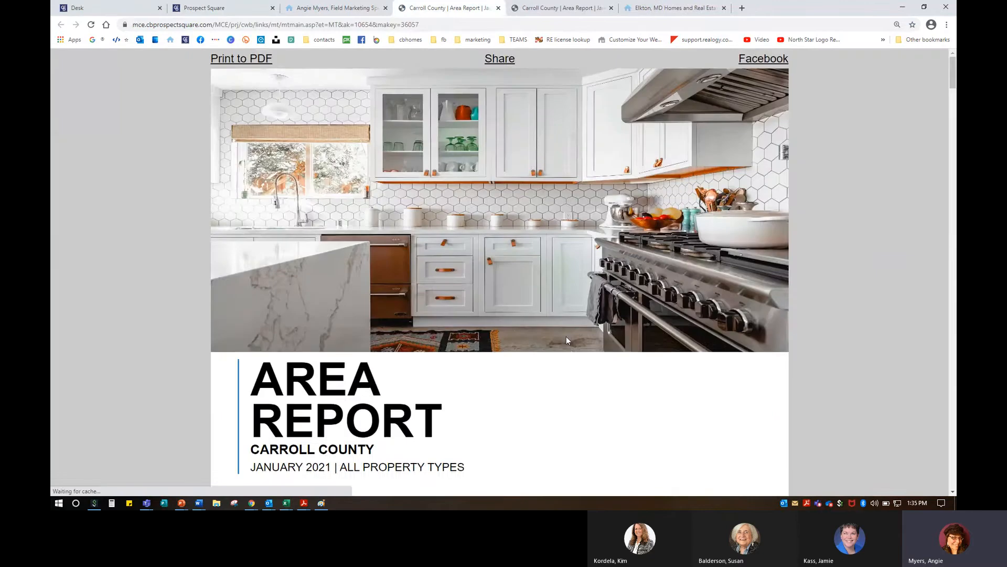
scroll(573, 346, "down", 3)
scroll(573, 346, "down", 5)
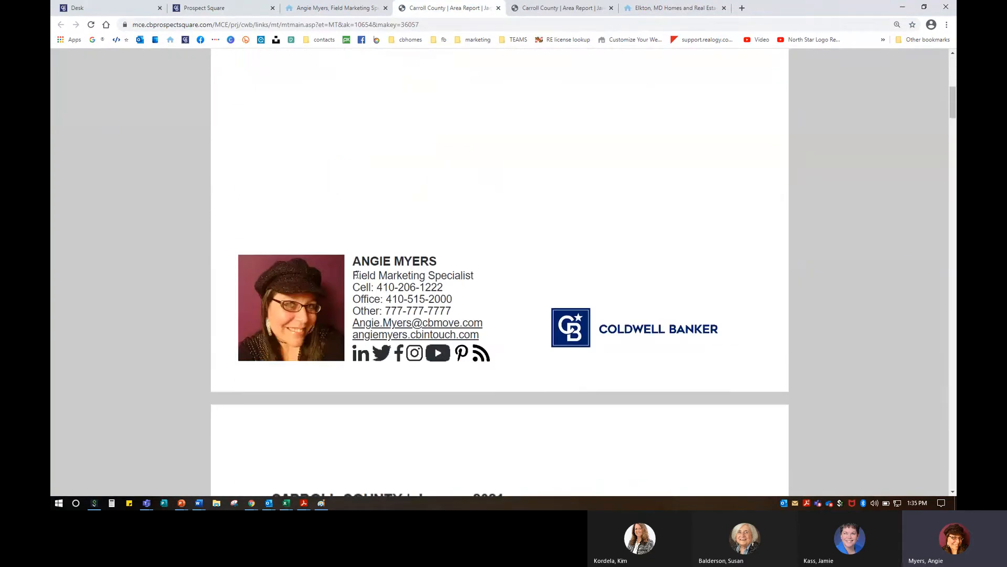
left_click_drag(356, 275, 486, 286)
left_click(483, 289)
Step: Close the extra report and Elkton tabs
left_click(501, 9)
left_click(499, 9)
left_click(499, 9)
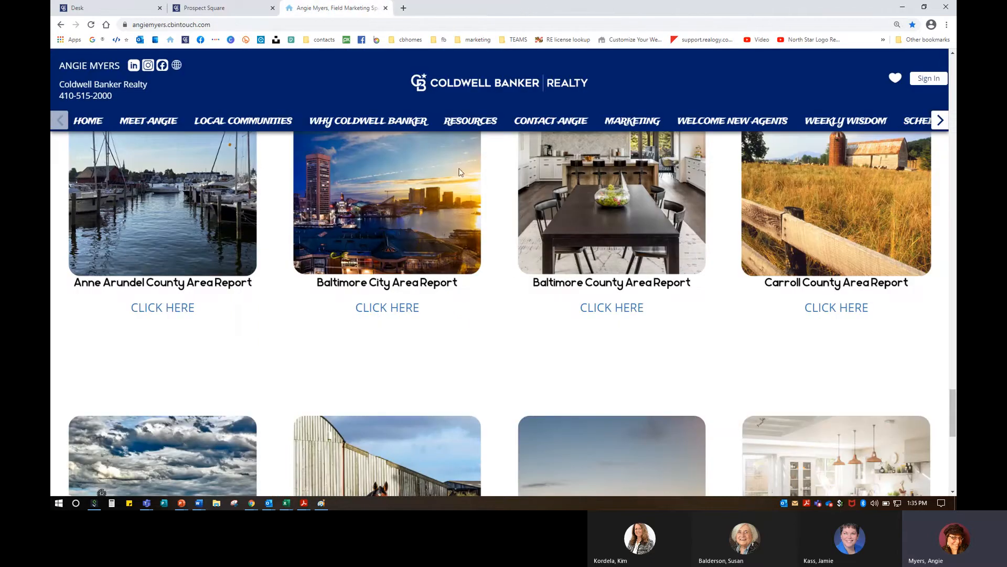
Step: Go to the sandybratcher.com agent website in a new browser tab
left_click(404, 8)
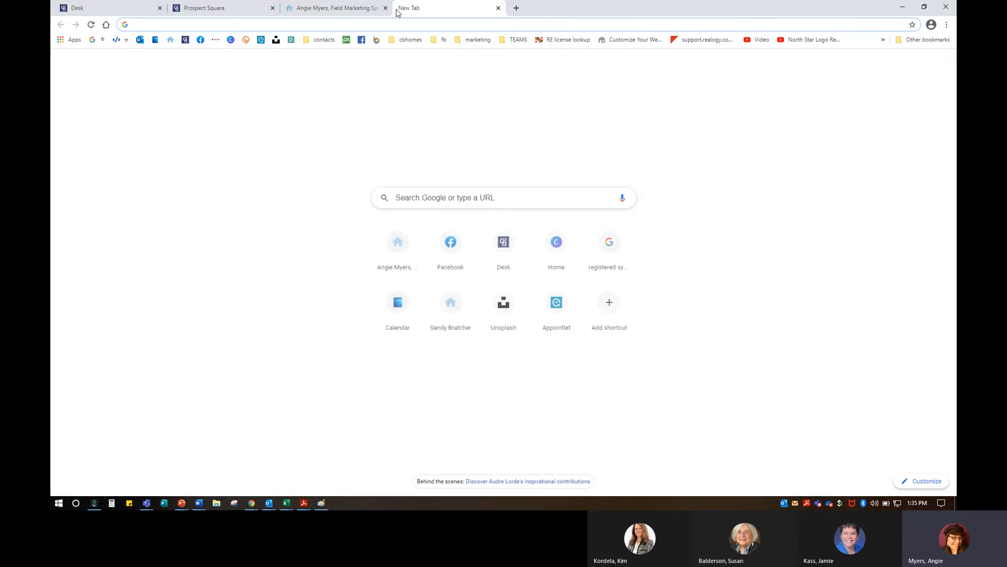
type("sandy")
key("Return")
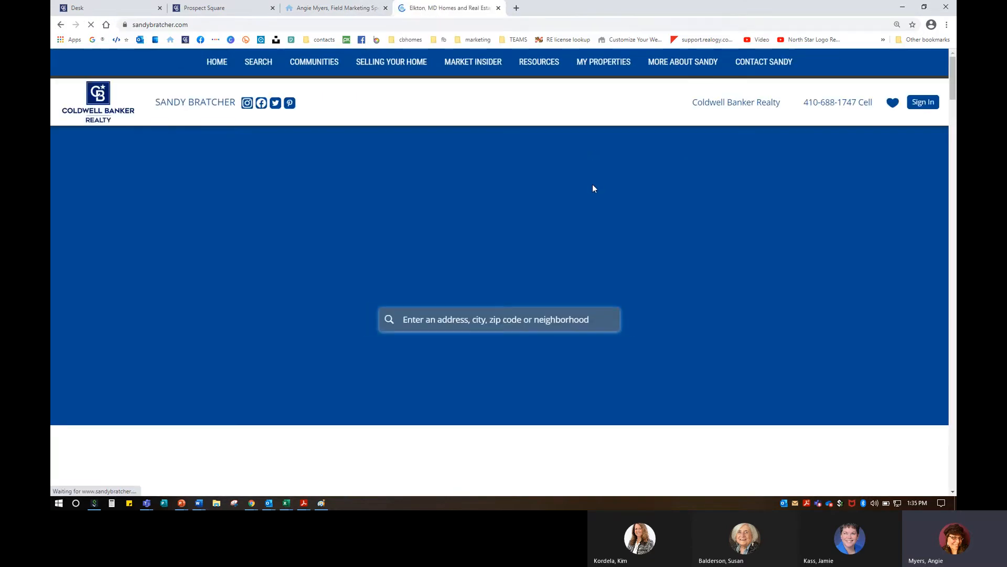
Step: View the Harford County Q4 2020 quarterly report, then close its tab
scroll(593, 184, "down", 5)
scroll(593, 184, "down", 5)
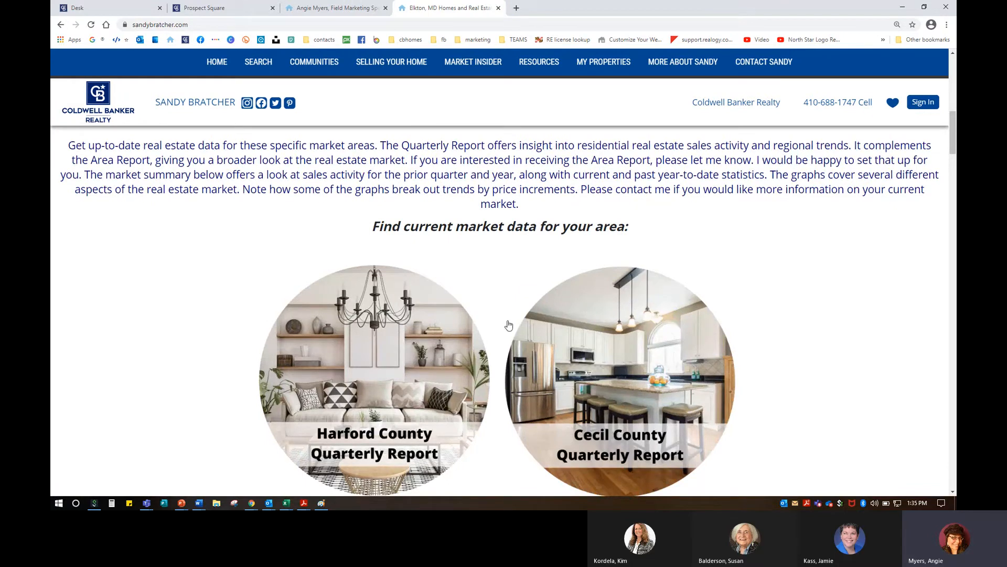
scroll(511, 321, "down", 3)
scroll(624, 283, "down", 3)
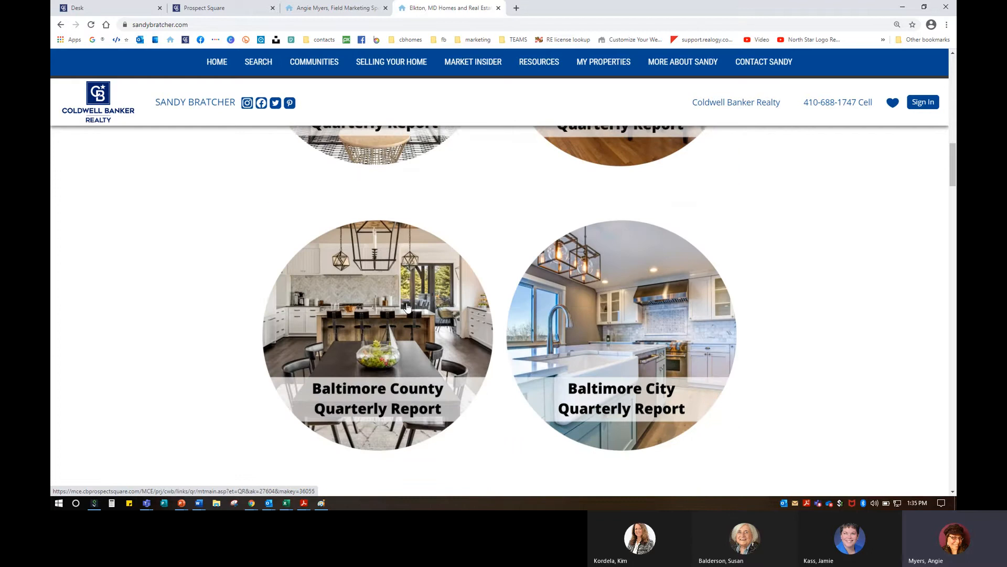
scroll(361, 216, "up", 3)
left_click(360, 216)
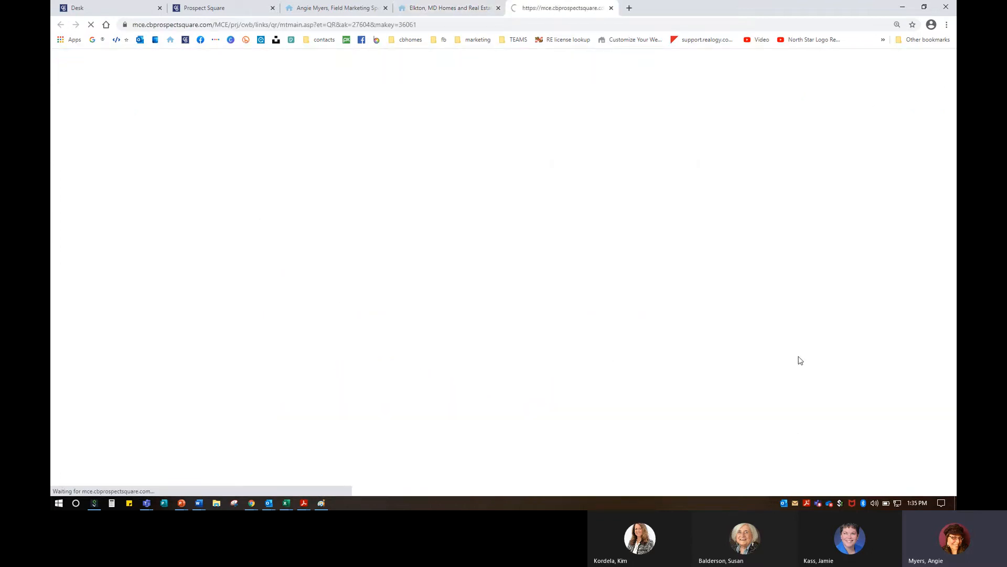
scroll(720, 385, "down", 3)
scroll(720, 385, "up", 3)
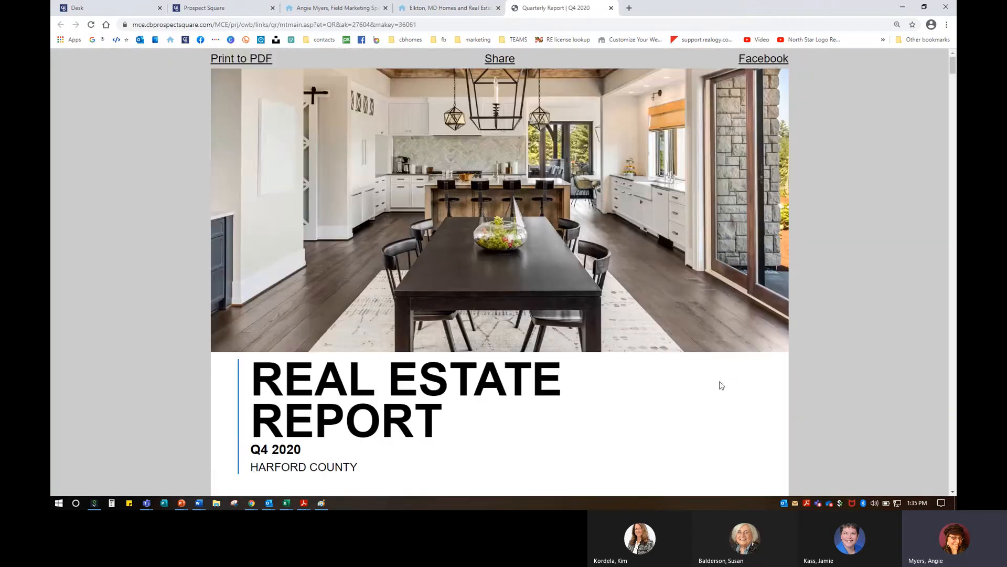
left_click(612, 8)
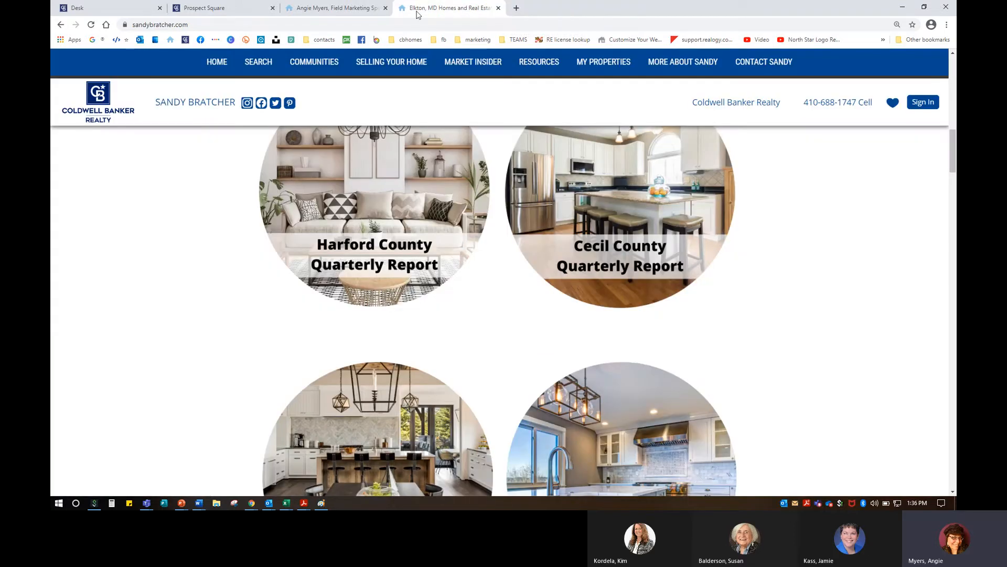
Step: Back in Prospect Square, dismiss Record saved and browse the 13 existing area reports
left_click(498, 9)
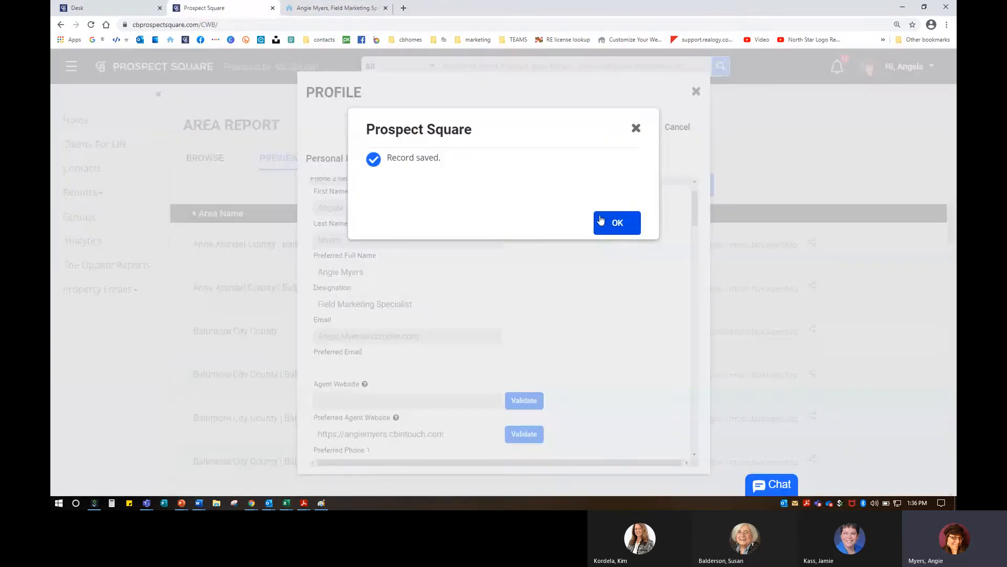
left_click(638, 128)
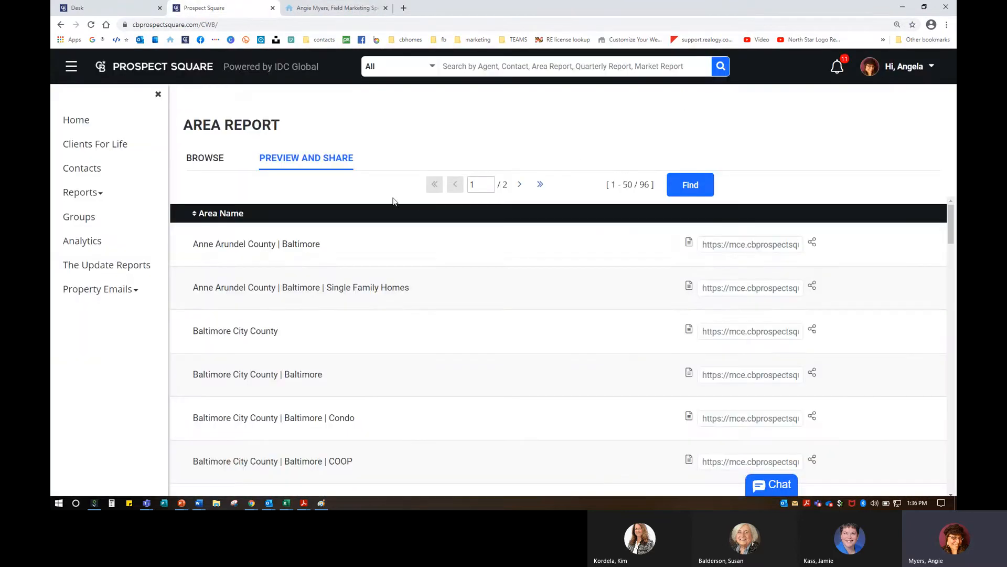
left_click(216, 161)
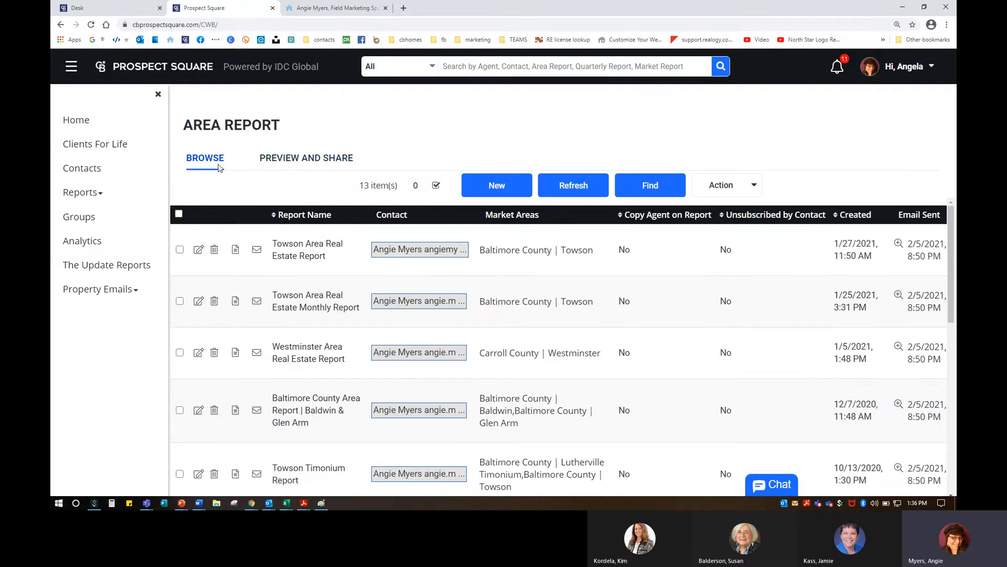
left_click(99, 192)
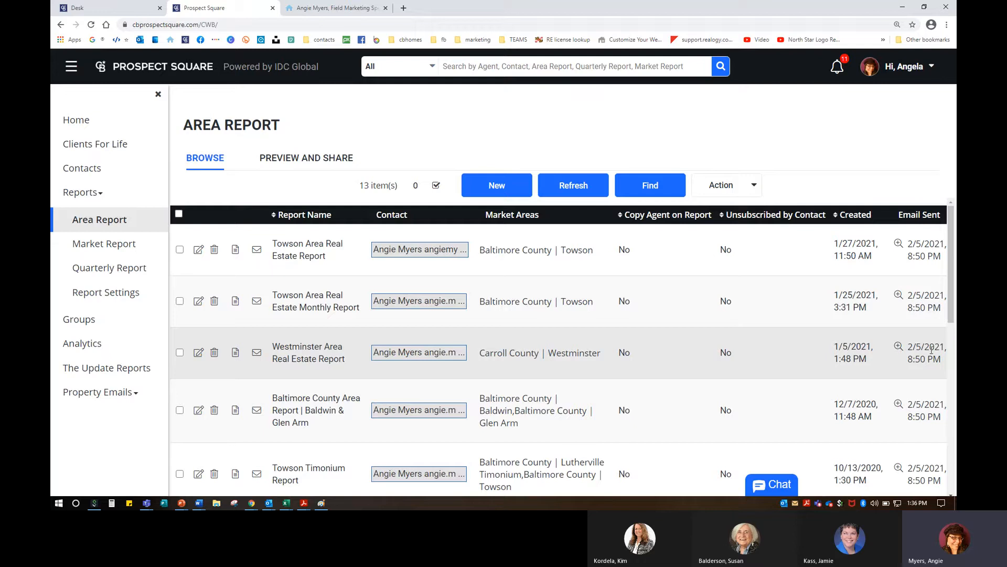
scroll(913, 386, "down", 7)
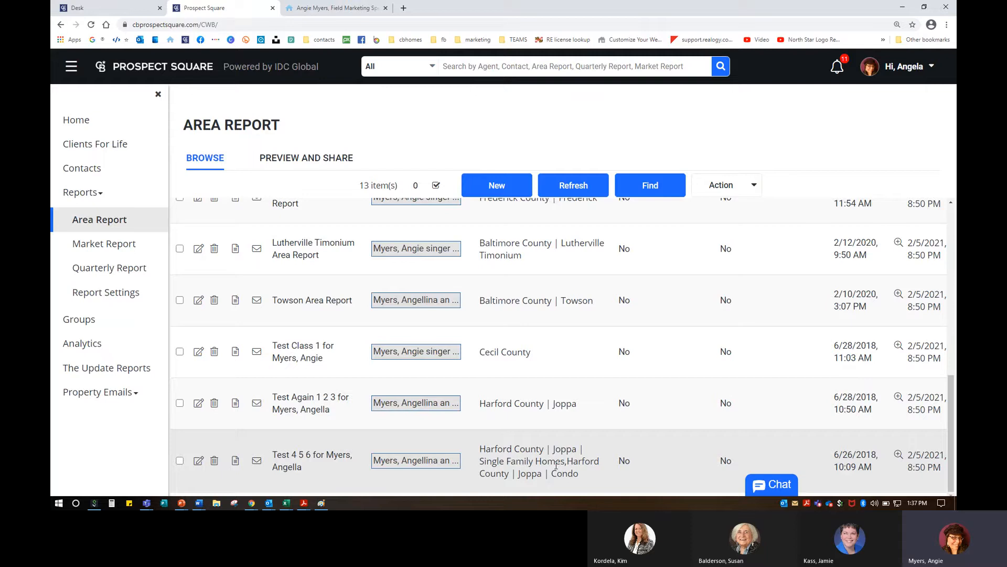
scroll(560, 465, "up", 10)
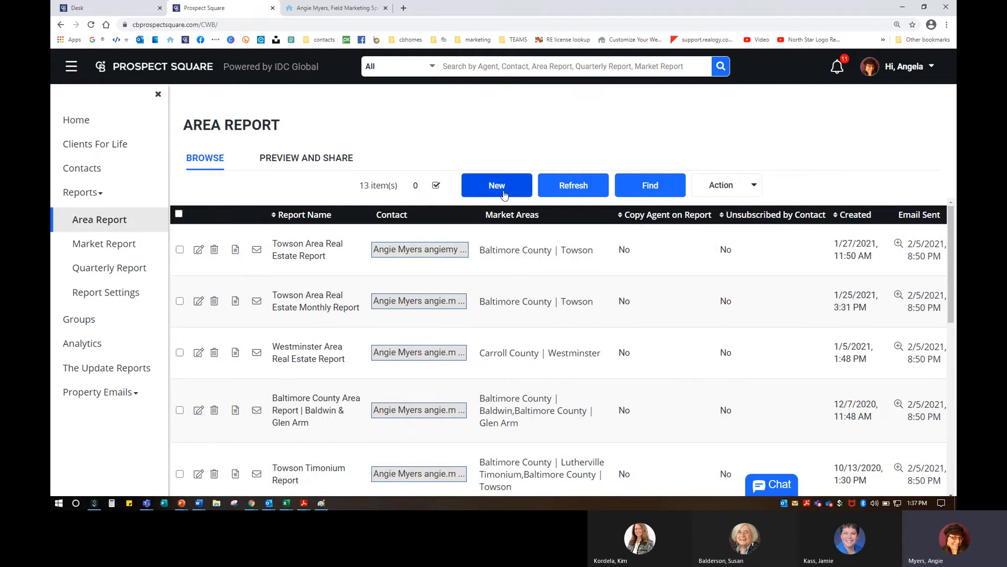
Step: Create a new area report named 'Joppa Area Report'
left_click(500, 188)
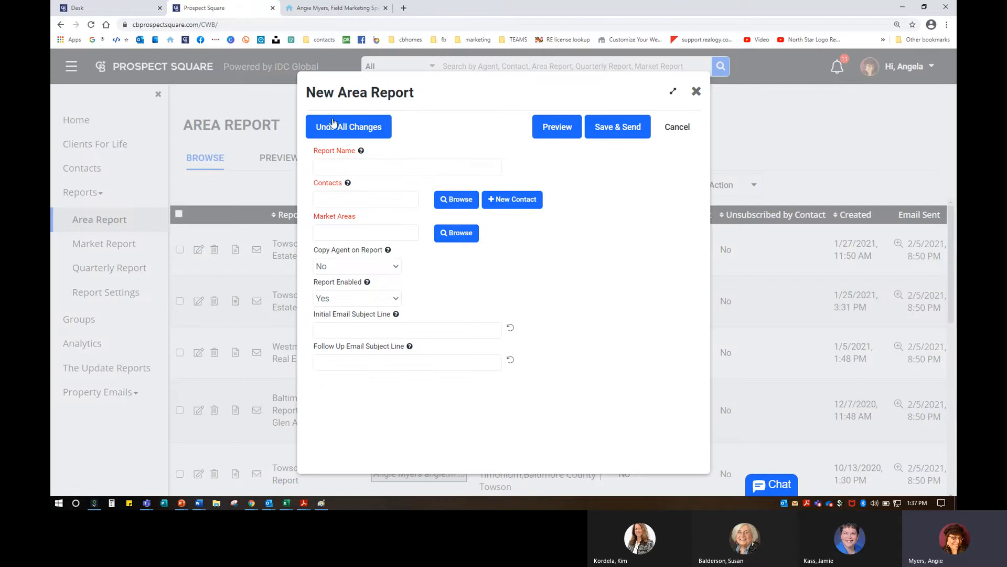
left_click(320, 166)
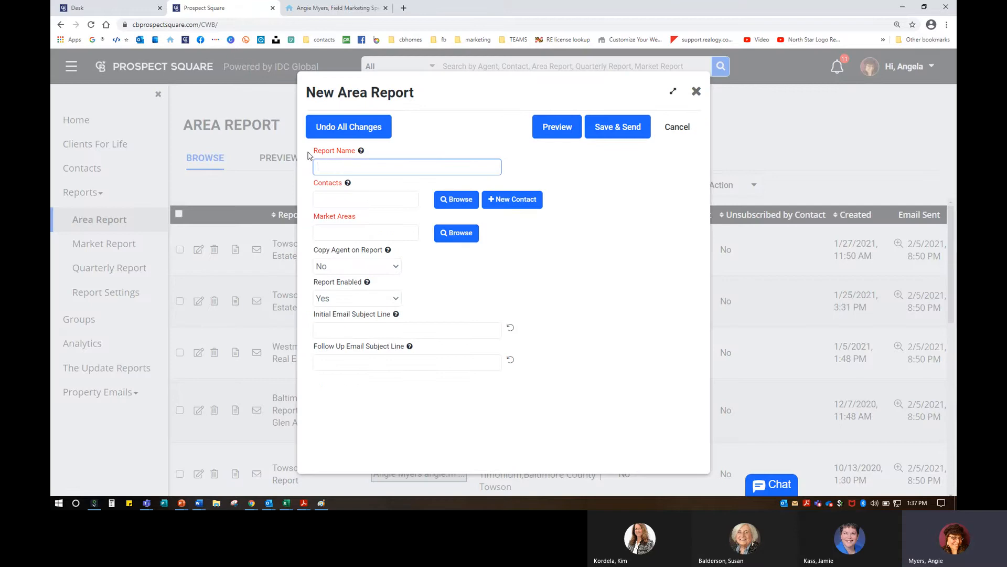
type("Joppa Area Rep")
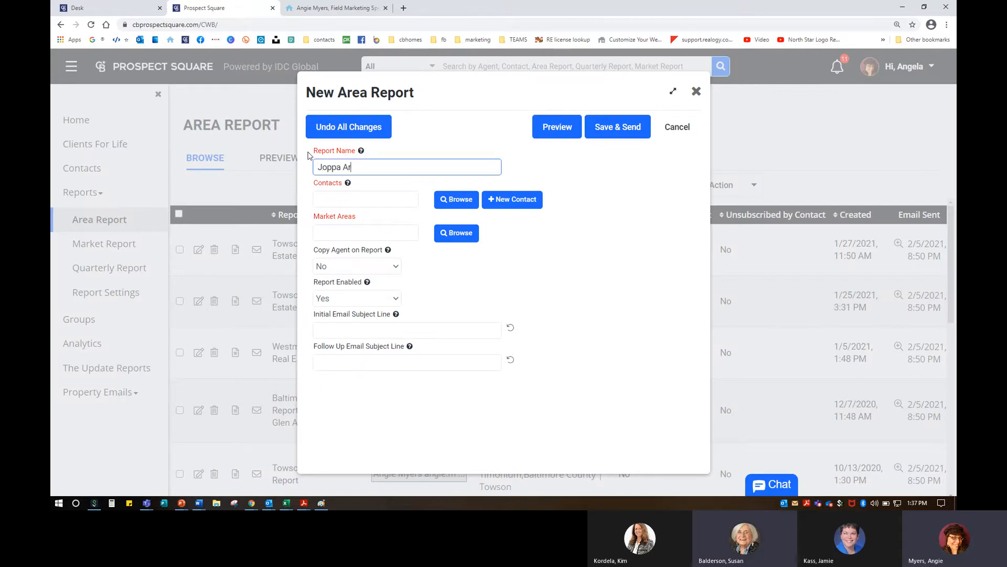
key("BackSpace")
key("BackSpace")
type("E")
key("BackSpace")
type("eport")
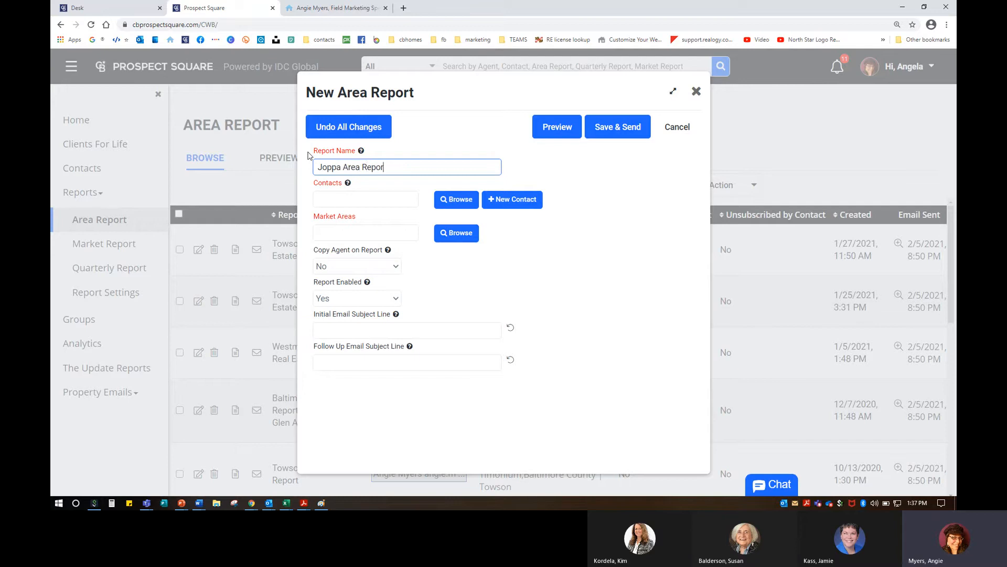
Step: Add the agent's own contact to the report and bring up the market-area browser
key("Tab")
type("angie")
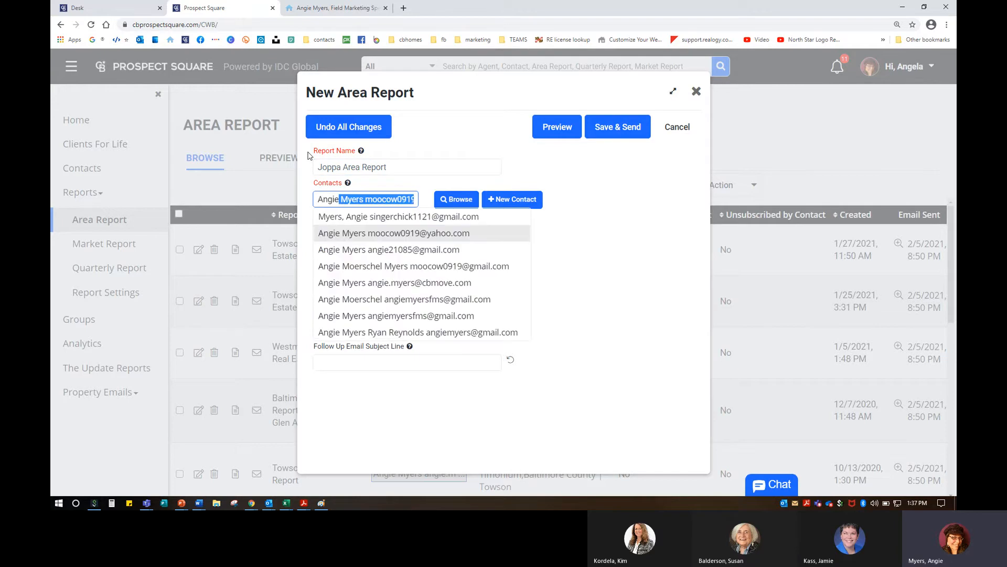
left_click(442, 283)
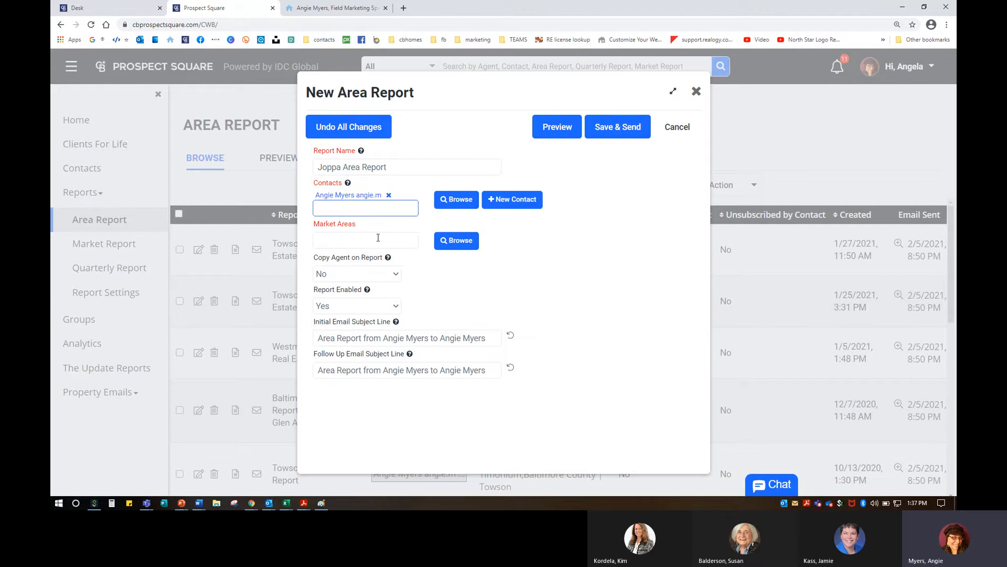
left_click(454, 241)
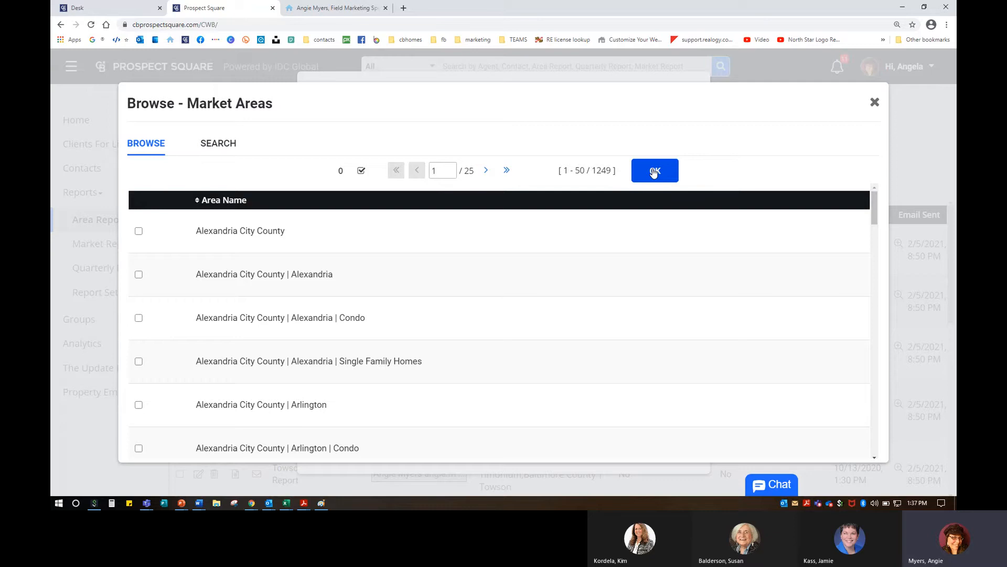
Step: Search Harford County (MD) market areas and add Harford County | Joppa
left_click(228, 148)
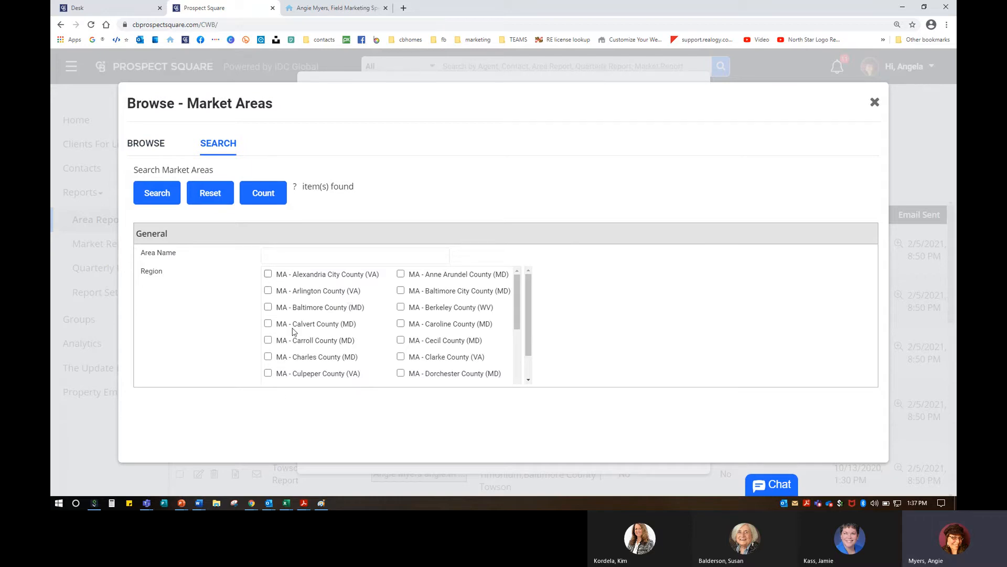
scroll(468, 351, "down", 2)
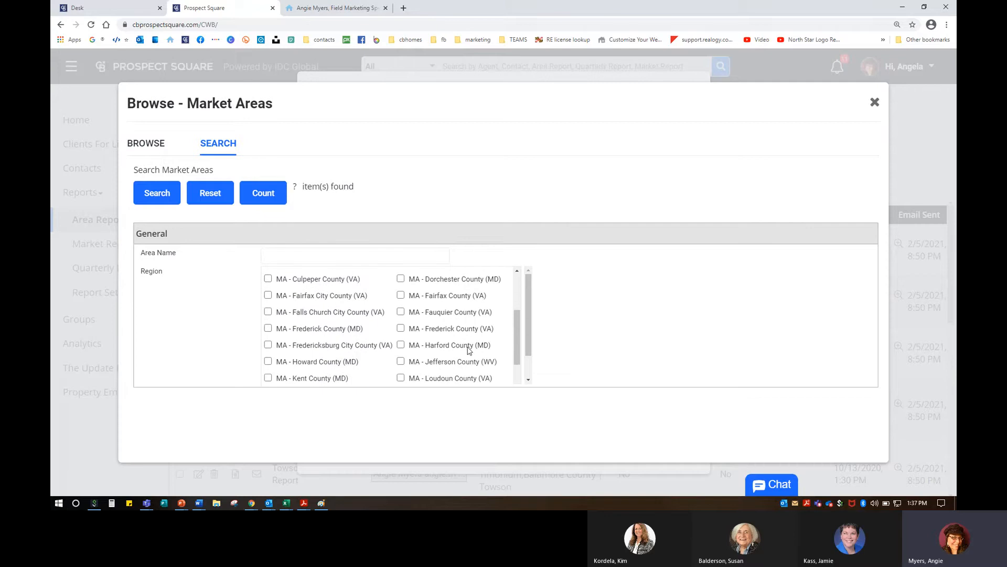
scroll(468, 351, "down", 1)
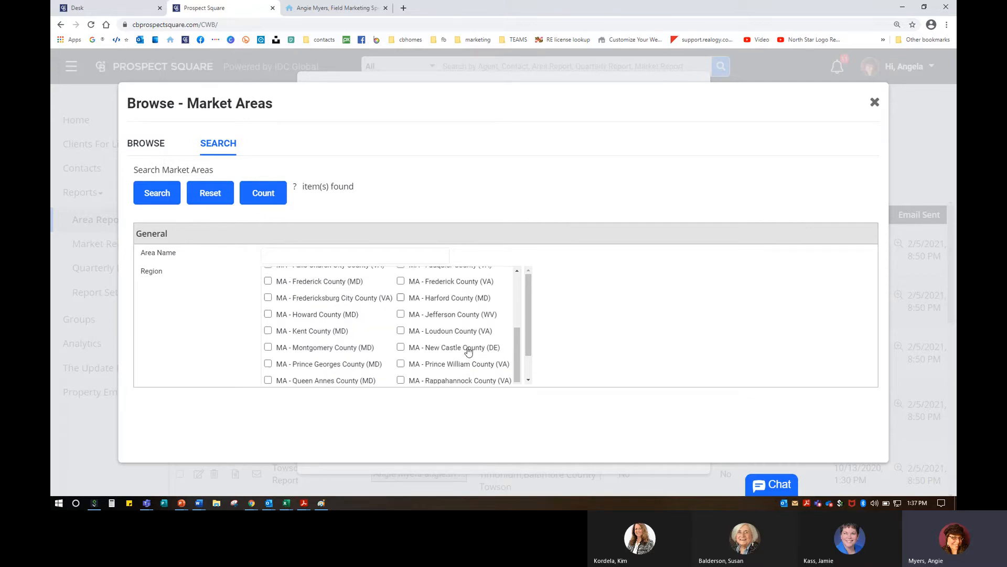
left_click(402, 299)
left_click(153, 192)
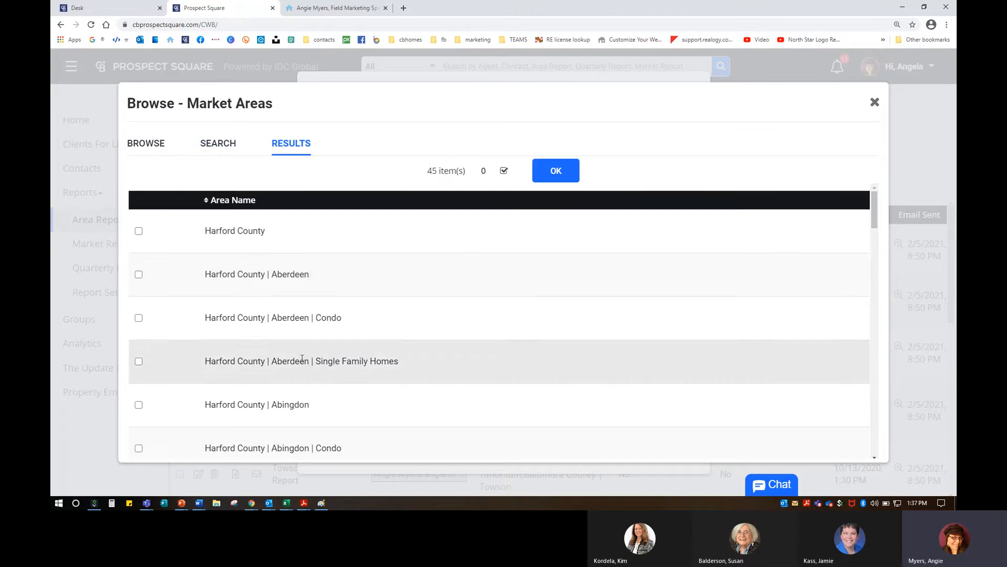
scroll(302, 356, "down", 10)
scroll(302, 359, "down", 15)
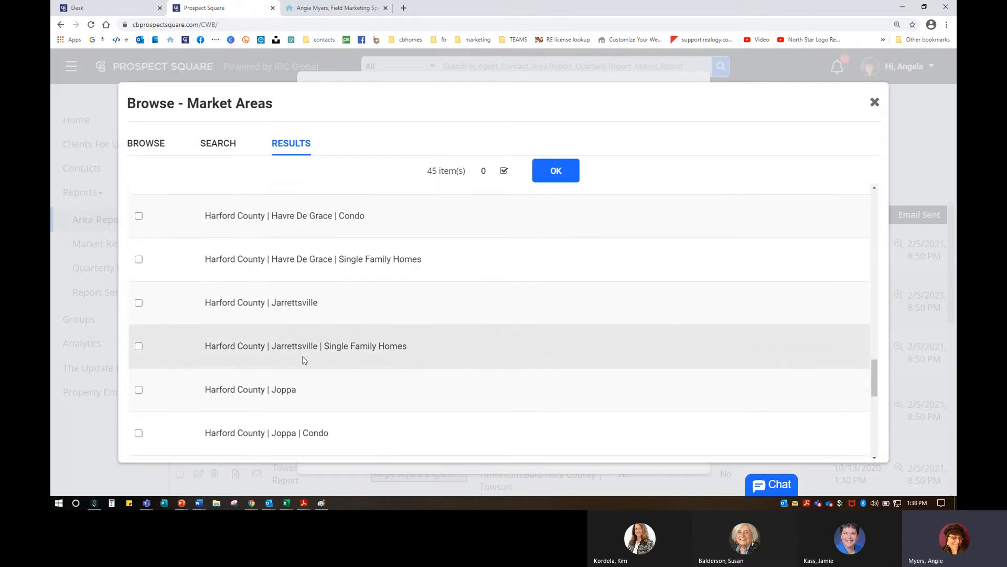
scroll(302, 359, "down", 1)
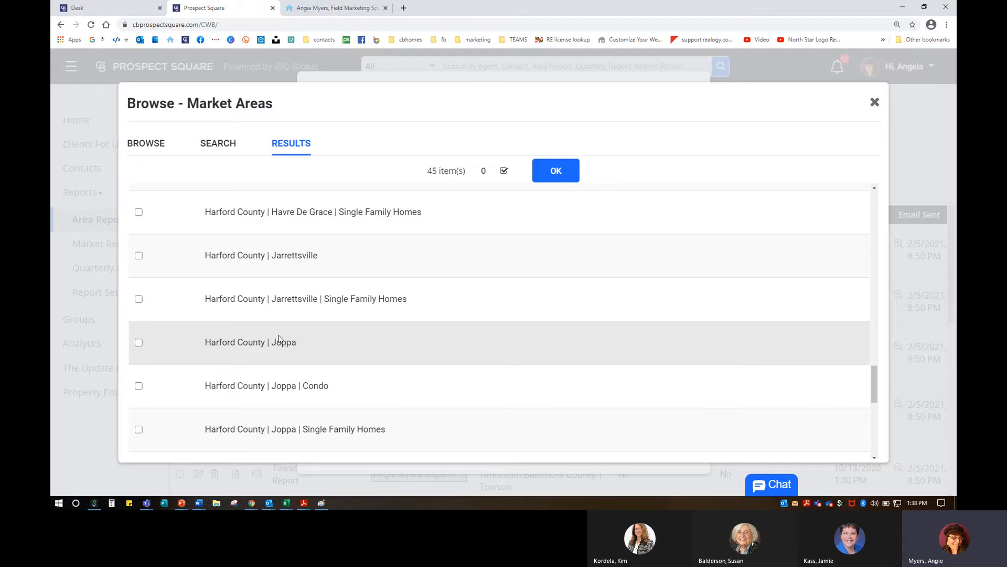
left_click(137, 344)
left_click(559, 169)
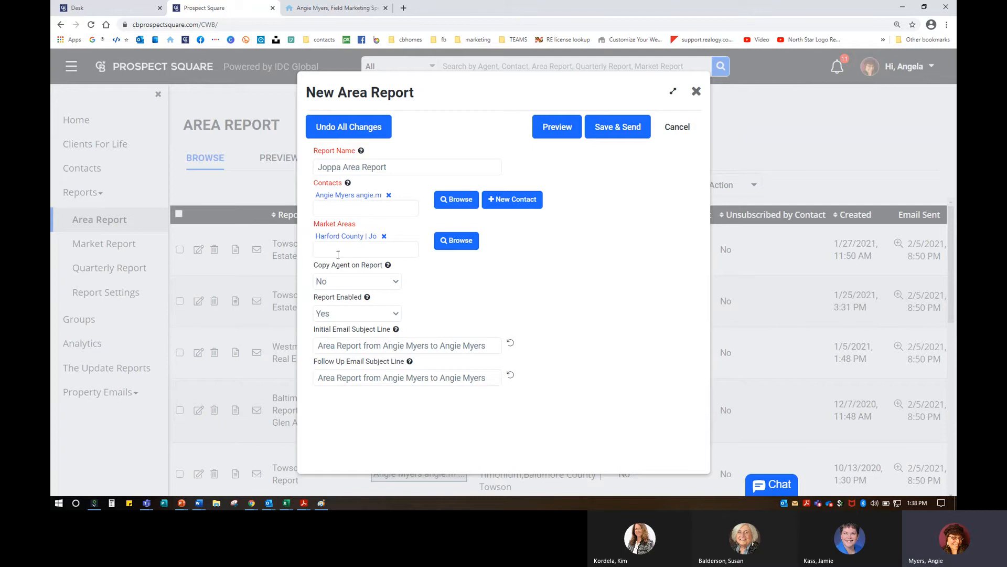
Step: Keep Report Enabled set to Yes
left_click(339, 314)
left_click(442, 313)
mouse_move(367, 299)
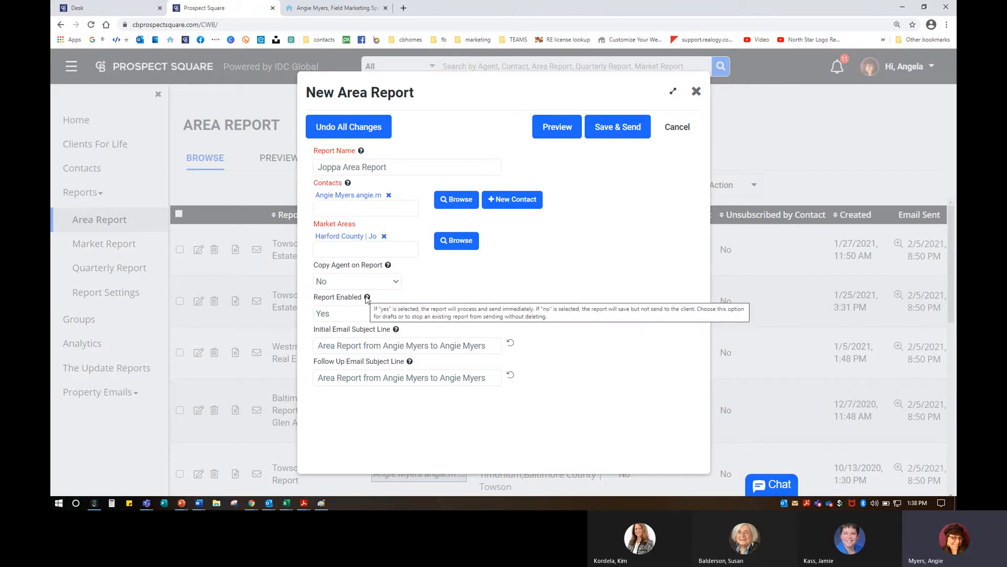
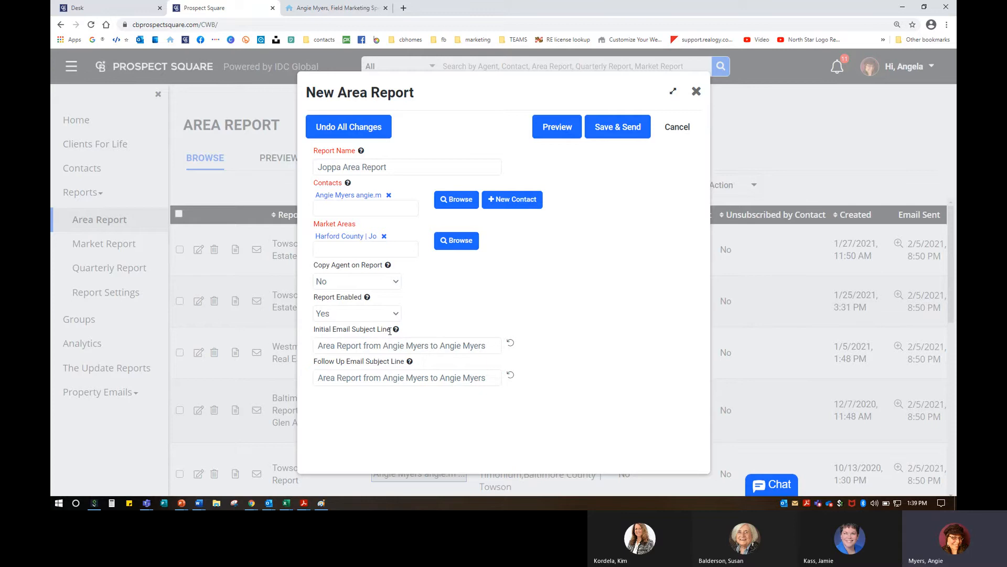
Step: Check the note about saving contacts first, then start typing a report contact and clear it
mouse_move(396, 330)
mouse_move(362, 153)
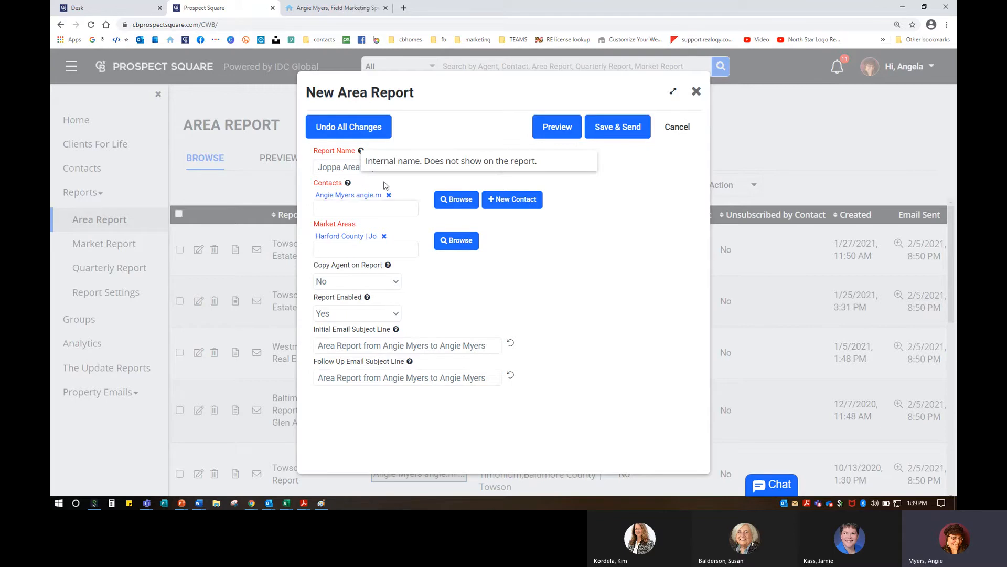
left_click(395, 167)
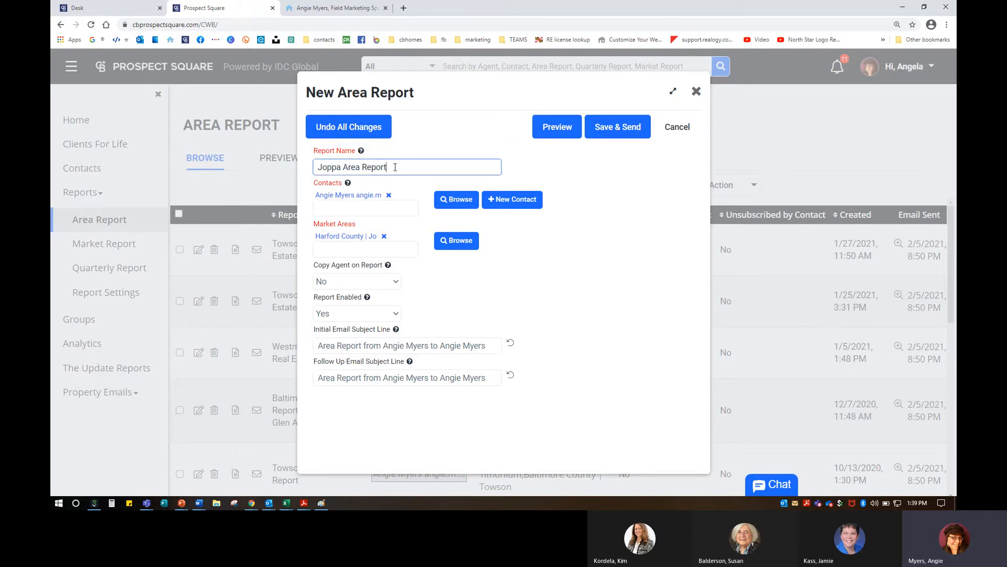
left_click(348, 184)
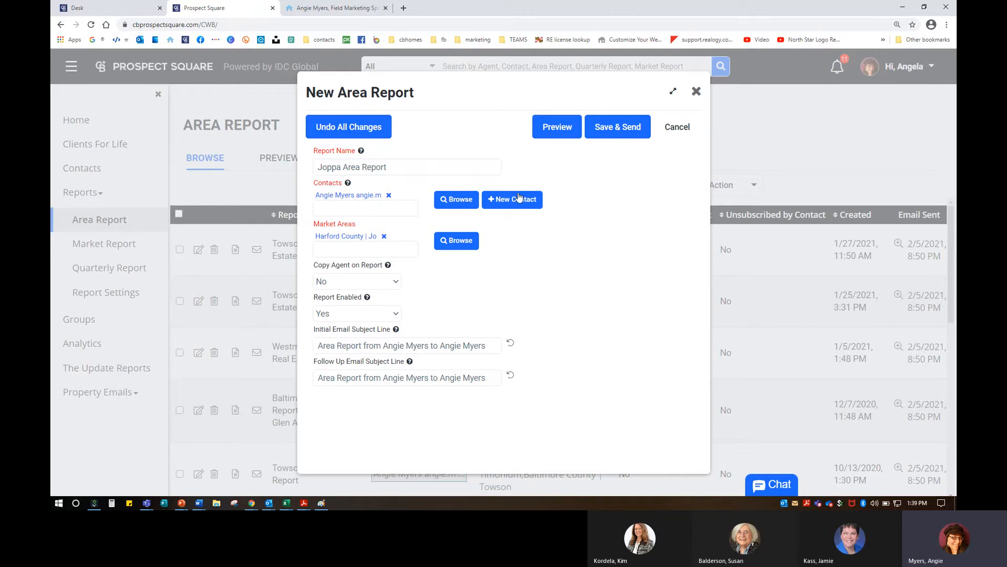
left_click(519, 202)
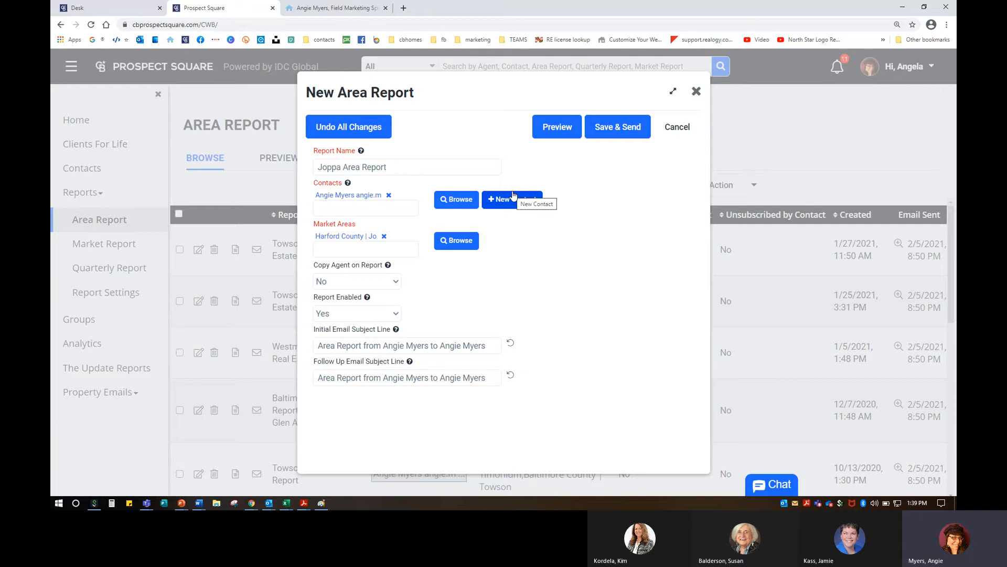
left_click(331, 205)
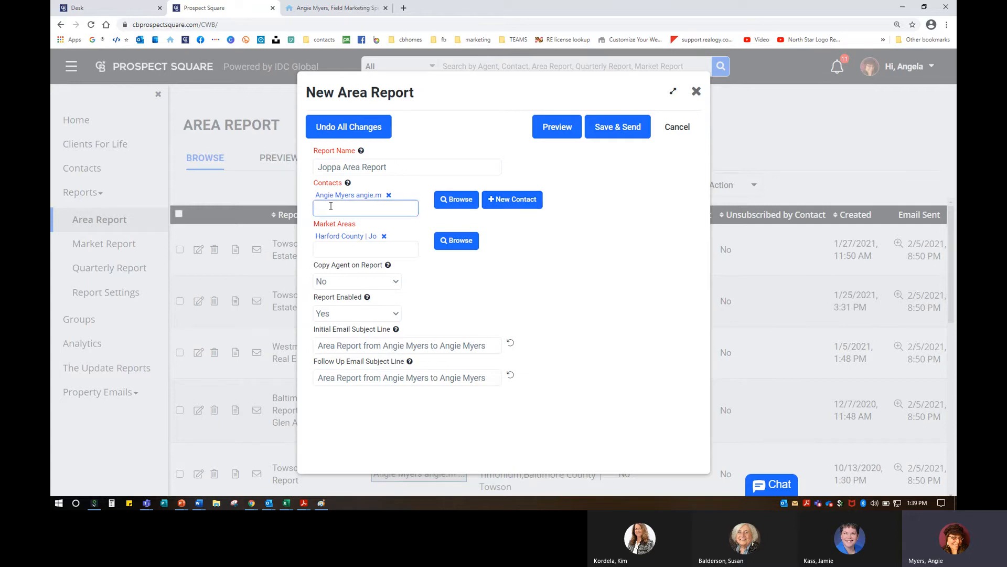
type("sue")
key("BackSpace")
key("BackSpace")
key("BackSpace")
Step: Open a New Contact form and discard it, confirming Yes
left_click(504, 206)
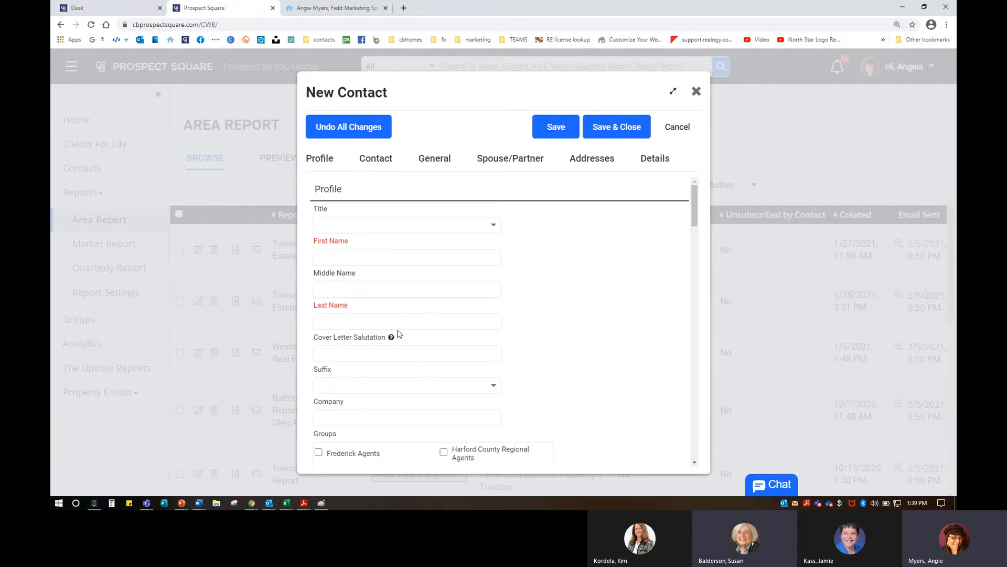
left_click(684, 132)
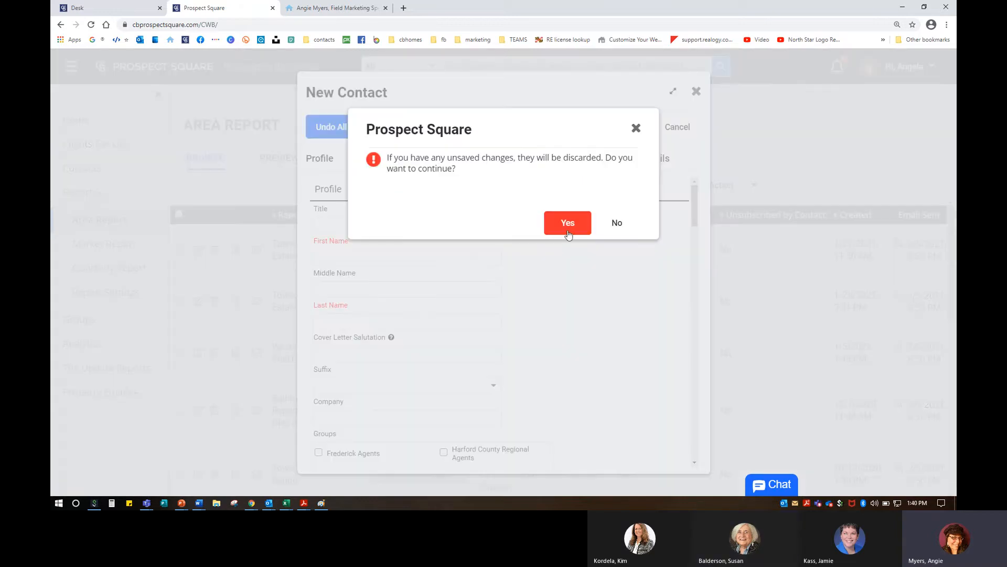
left_click(568, 223)
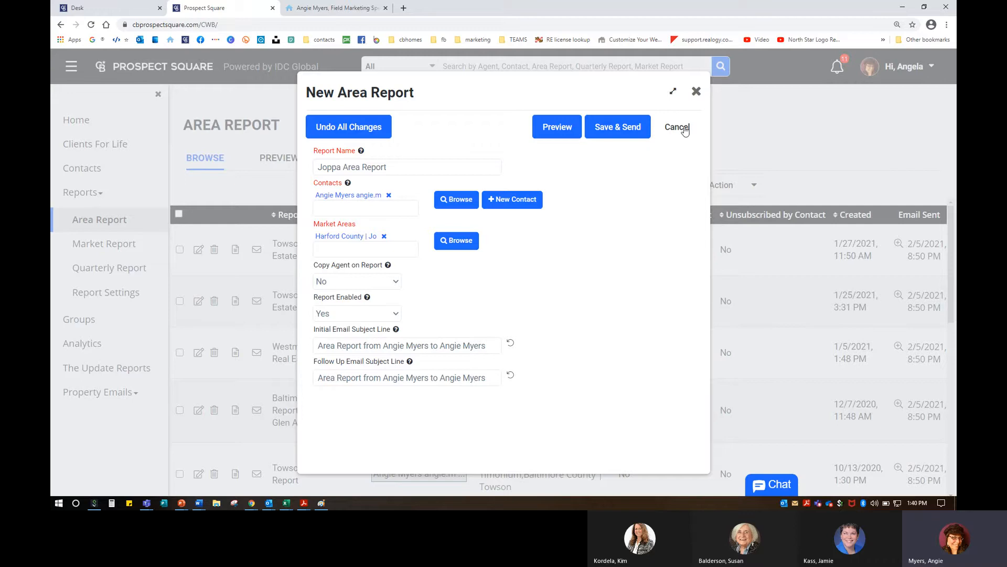
Step: Cancel the unsaved Joppa Area Report and close the form
left_click(697, 92)
left_click(620, 225)
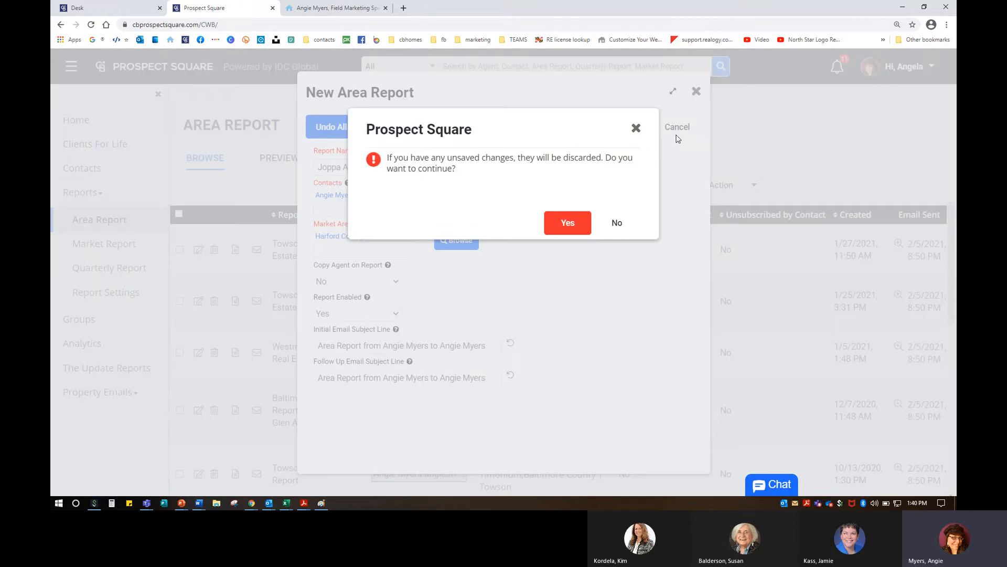
left_click(697, 94)
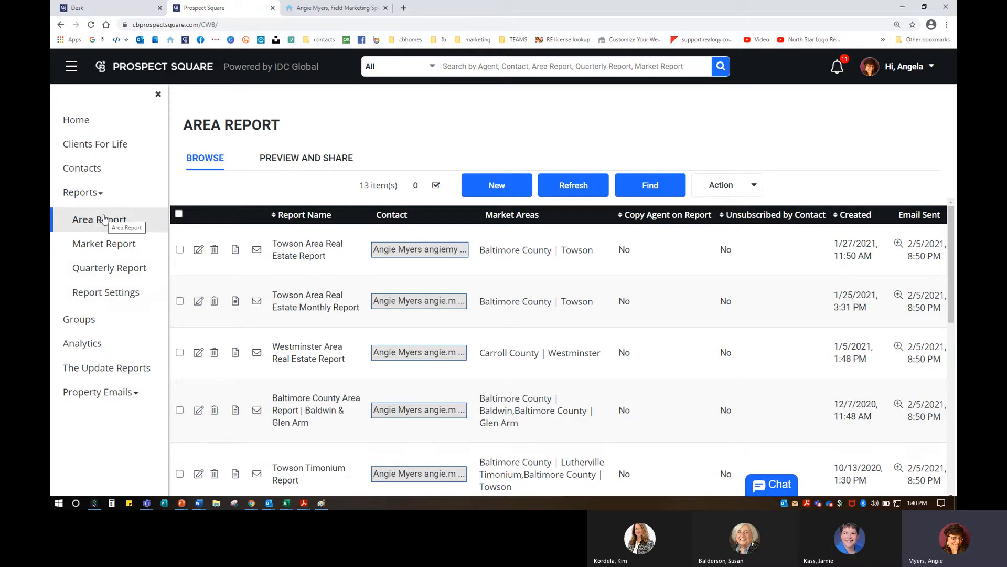
Step: Show the Market Report list from the Reports sidebar
left_click(86, 243)
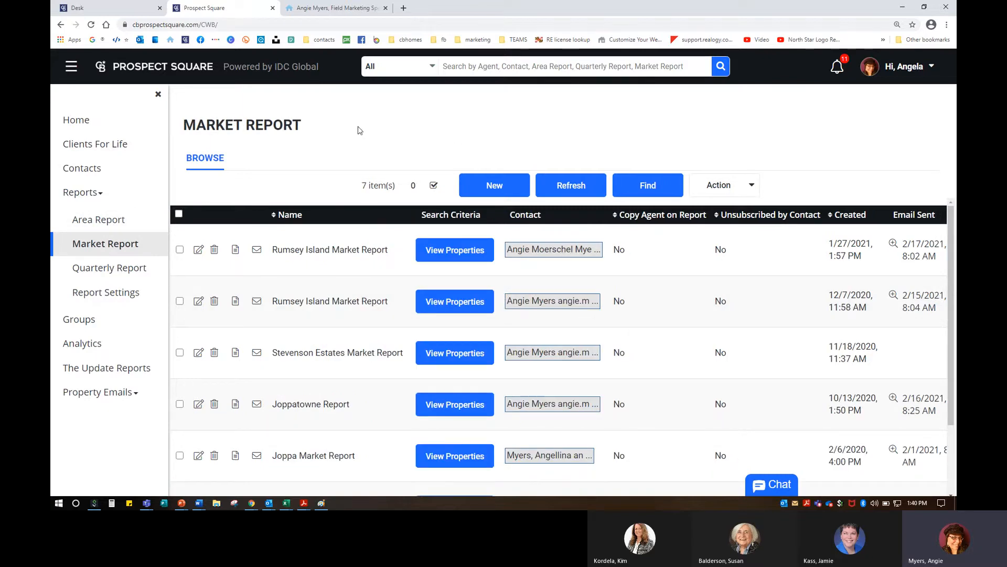
left_click(257, 160)
left_click(258, 160)
Step: End the online support chat and close the chat panel
left_click(772, 486)
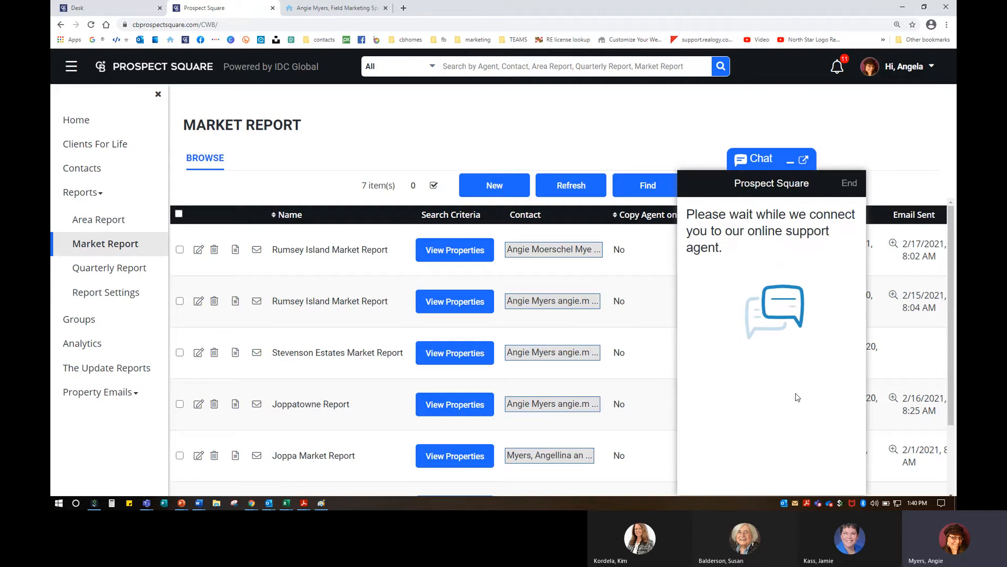
left_click(852, 183)
left_click(814, 348)
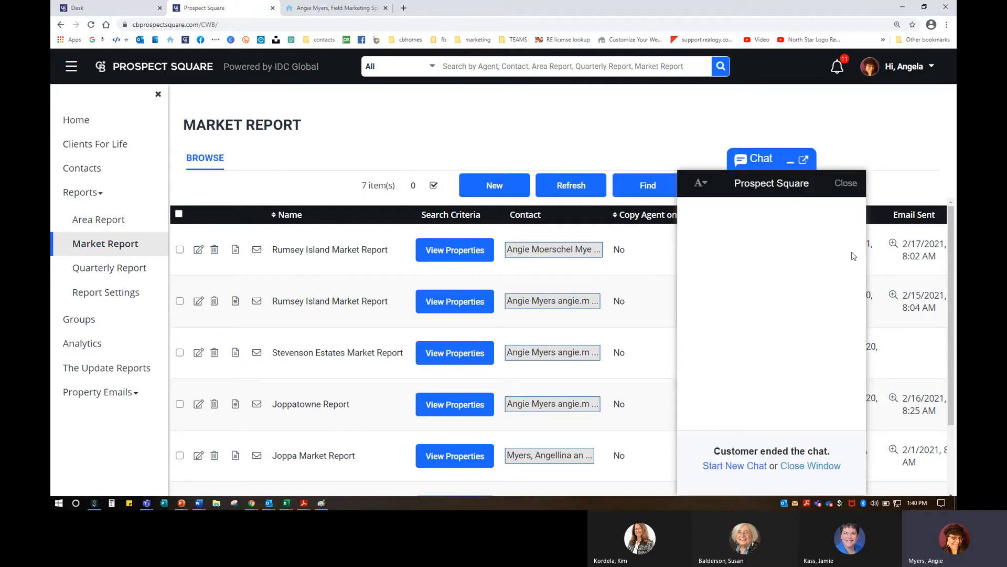
left_click(846, 183)
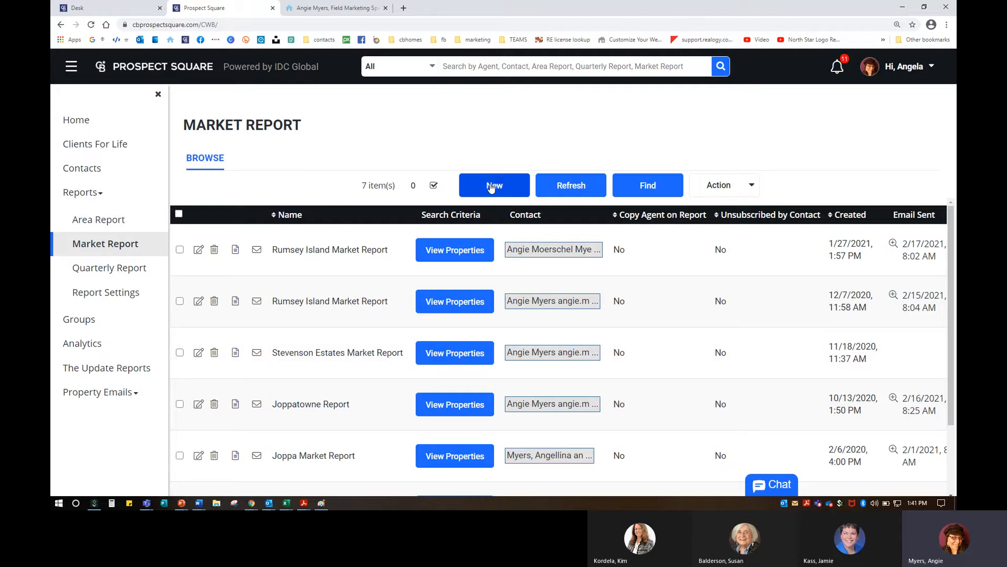
left_click(639, 187)
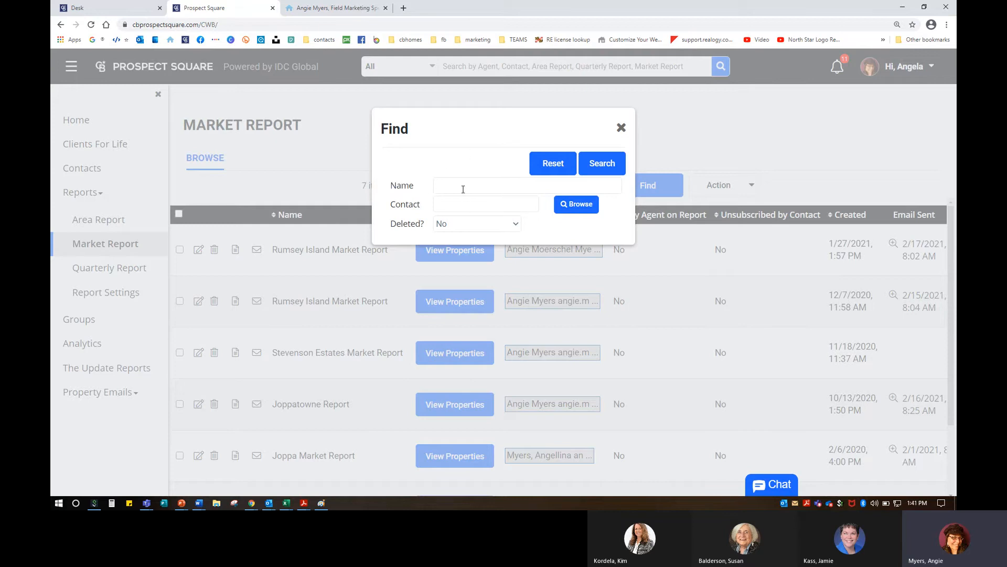
left_click(440, 223)
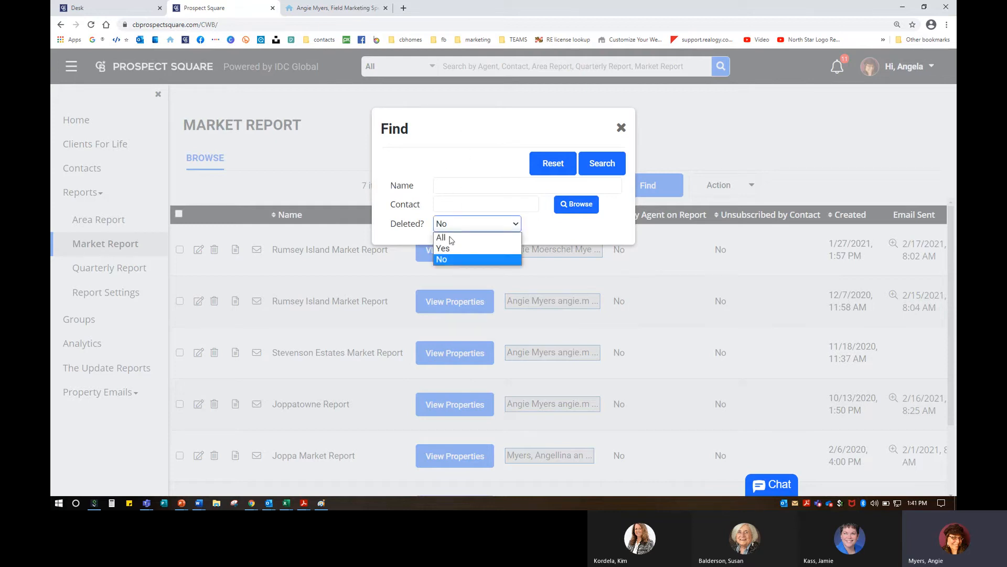
left_click(451, 189)
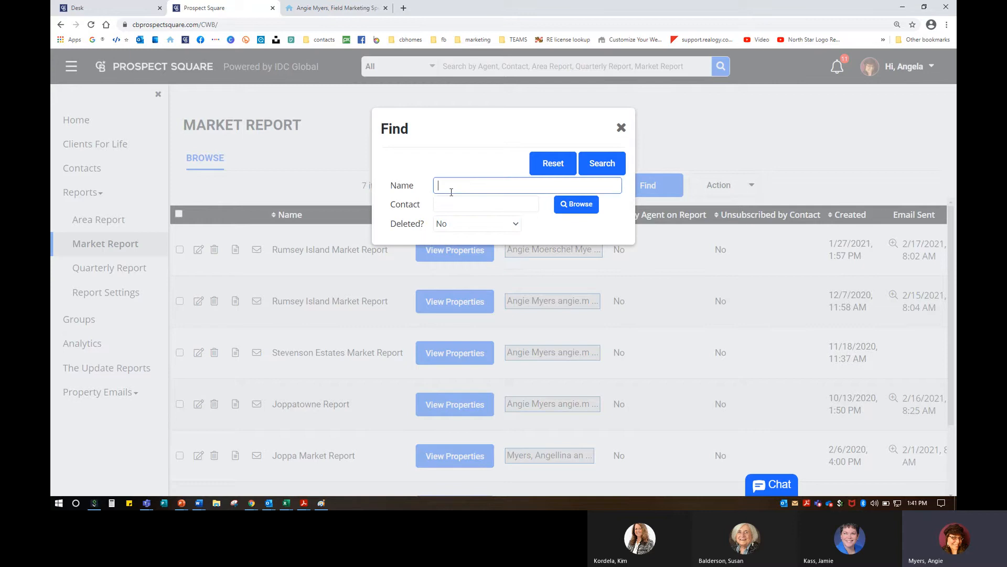
left_click(621, 128)
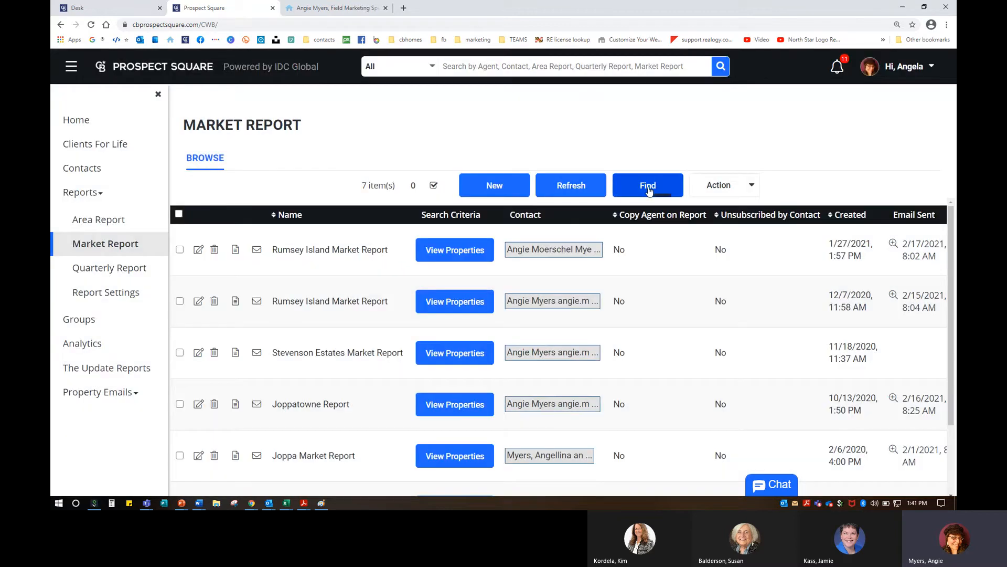
left_click(647, 187)
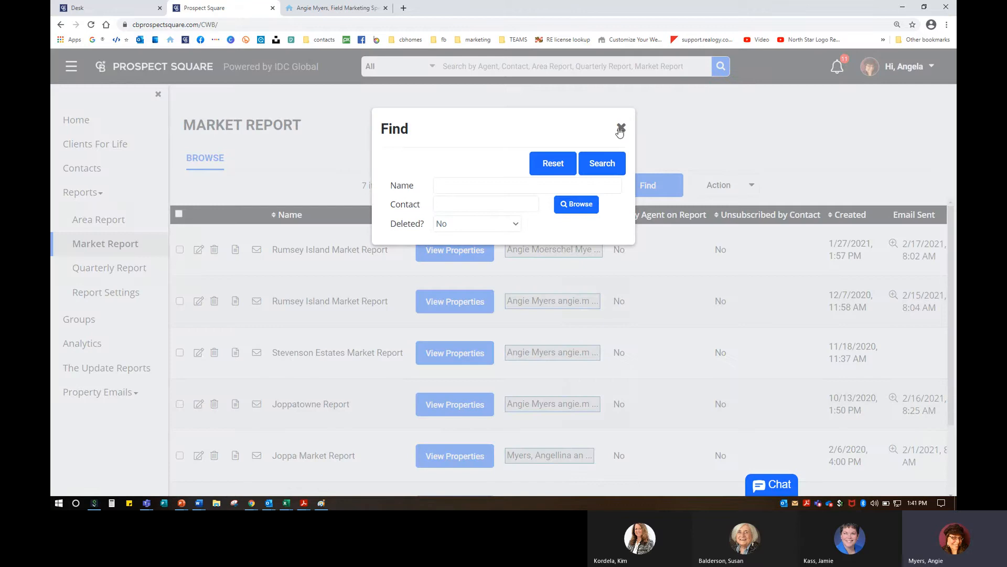
left_click(621, 128)
left_click(723, 185)
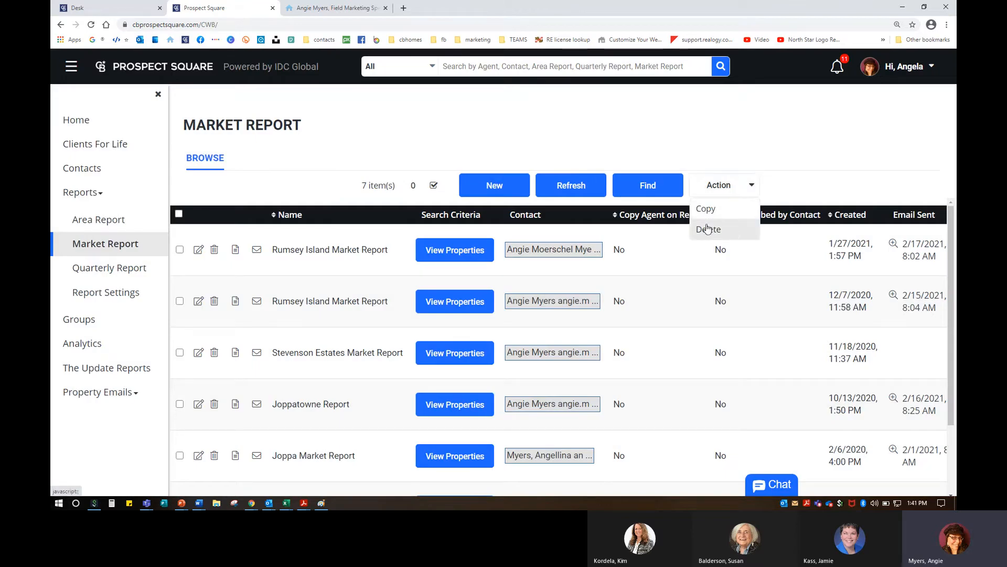
left_click(468, 148)
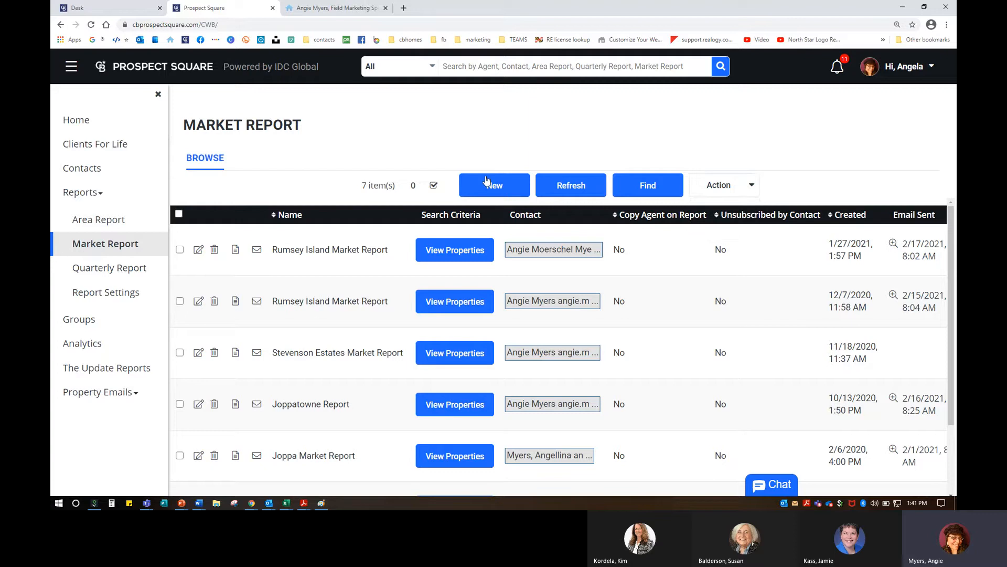
left_click(489, 185)
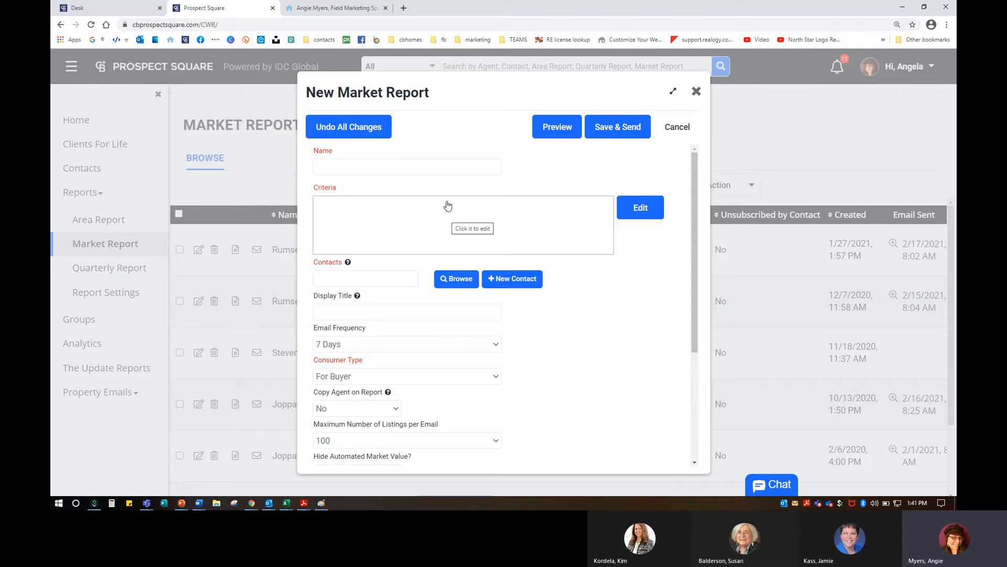
left_click(649, 218)
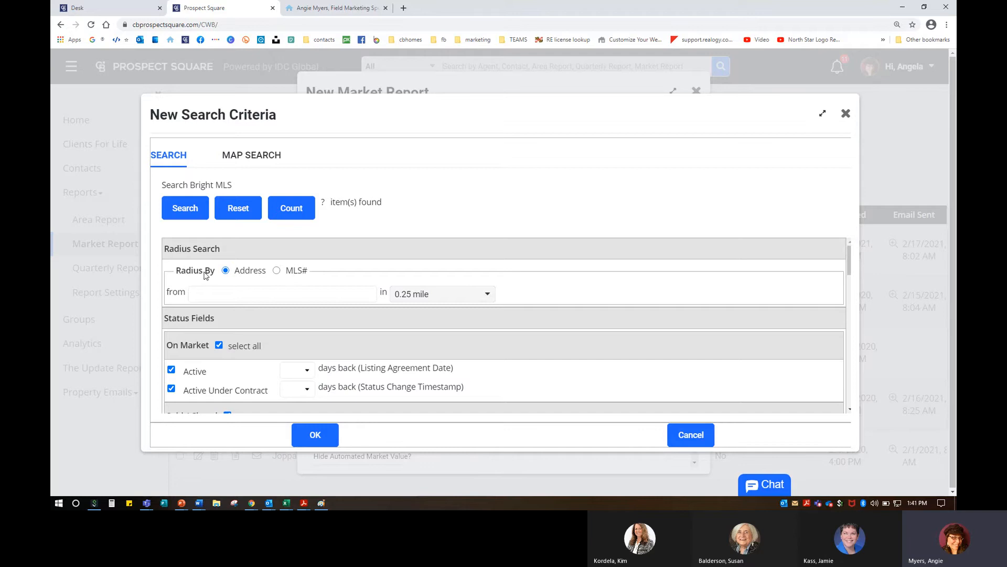
scroll(205, 275, "down", 1)
scroll(206, 275, "up", 1)
left_click(230, 296)
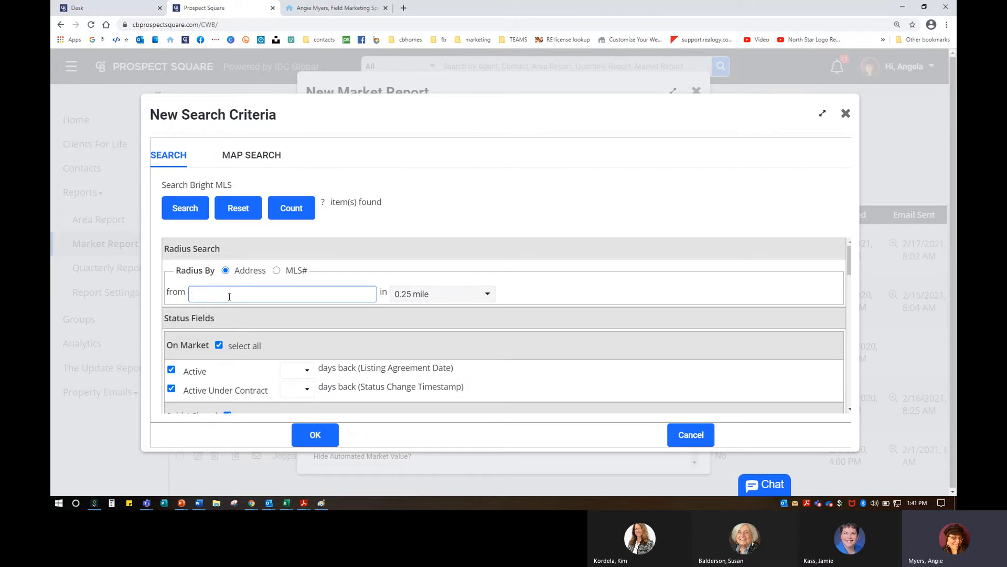
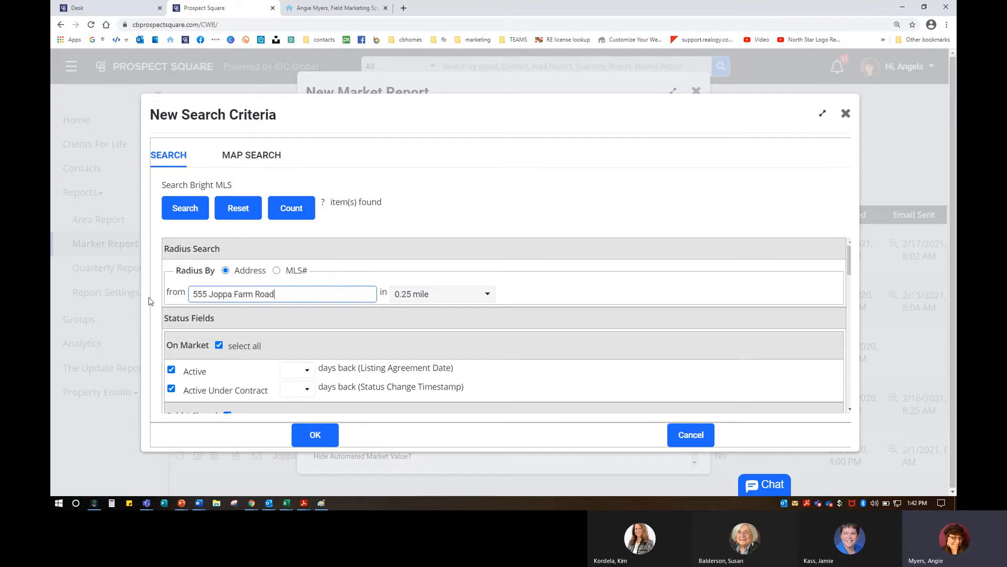
Step: Set the search radius to 10 miles
left_click(428, 295)
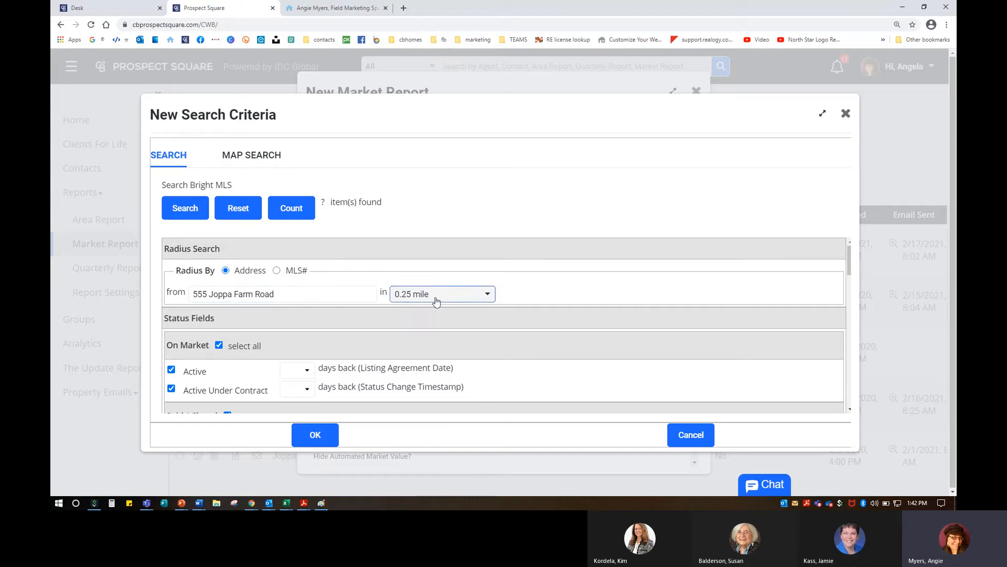
left_click(427, 382)
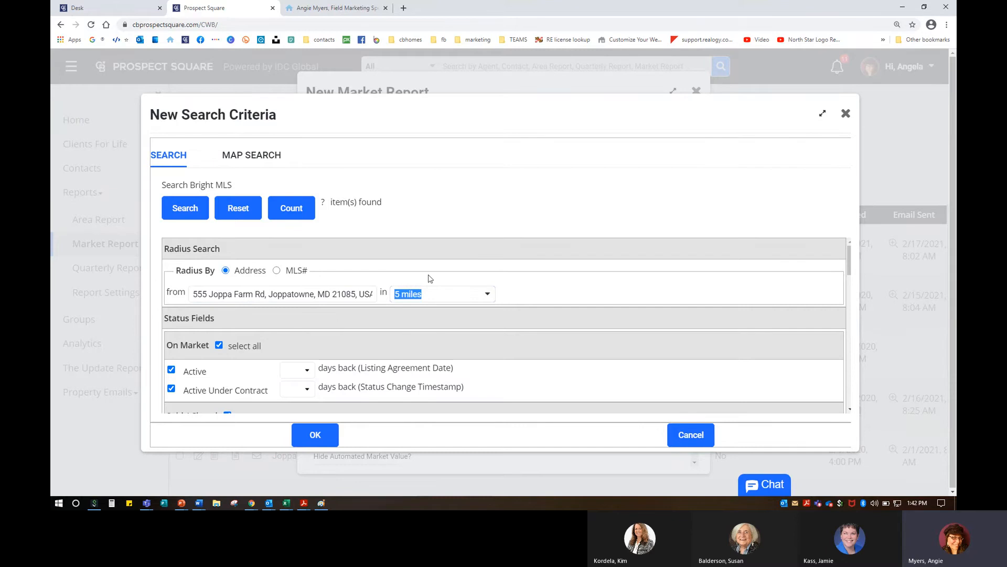
left_click(455, 294)
left_click(423, 394)
Step: Limit closed sales to the last 90 days
scroll(235, 315, "down", 3)
scroll(197, 289, "up", 1)
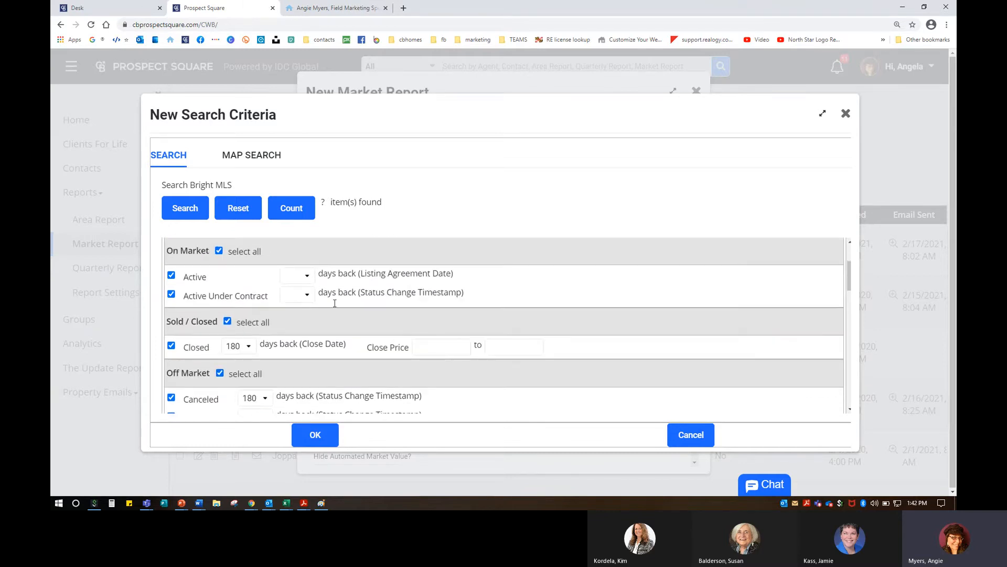
left_click(295, 282)
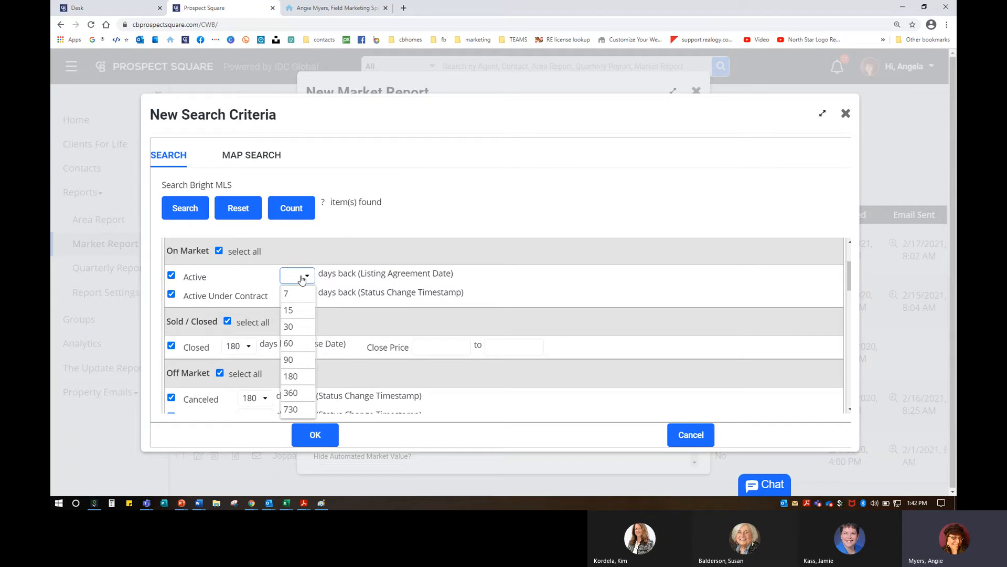
left_click(302, 280)
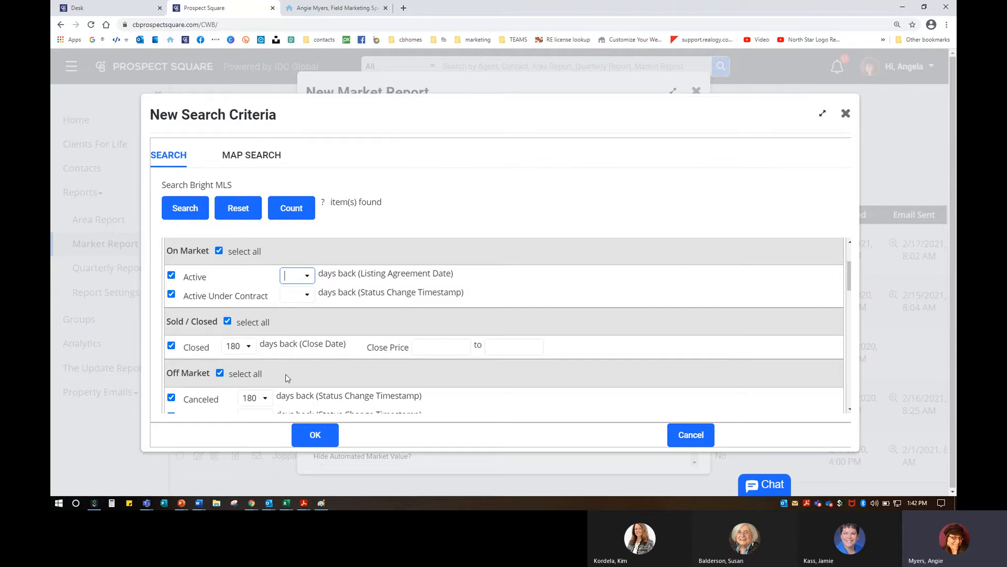
scroll(288, 378, "down", 2)
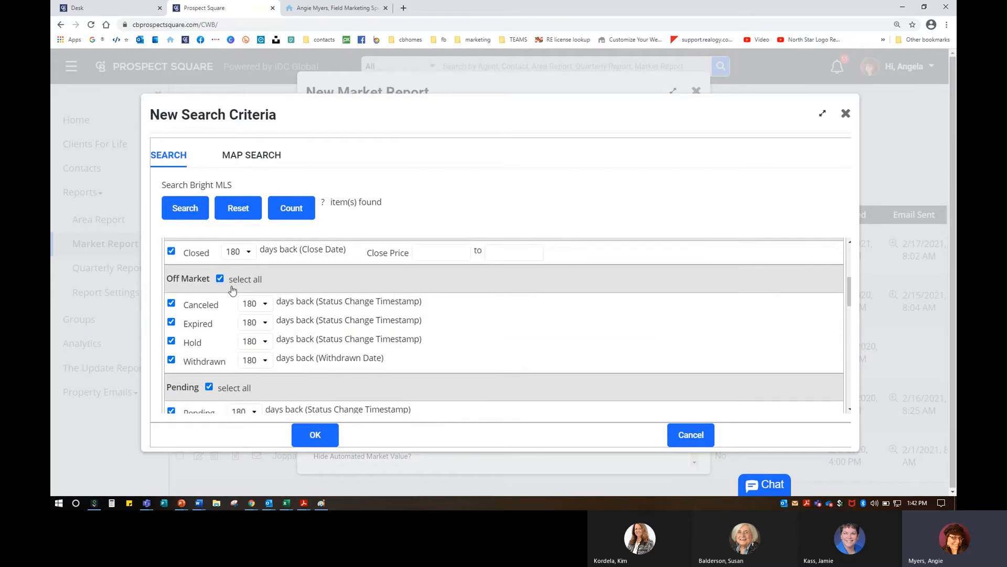
left_click(249, 253)
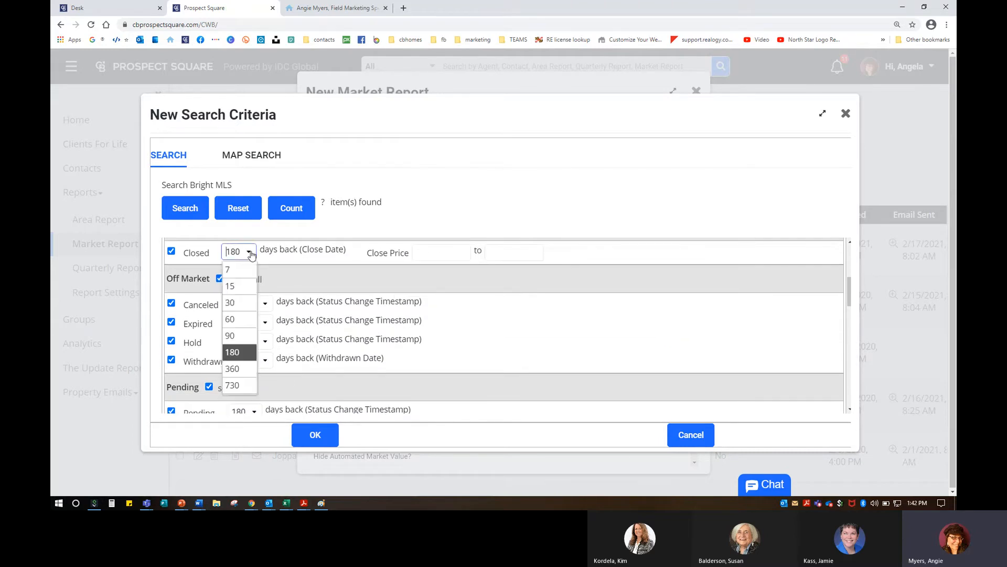
left_click(242, 341)
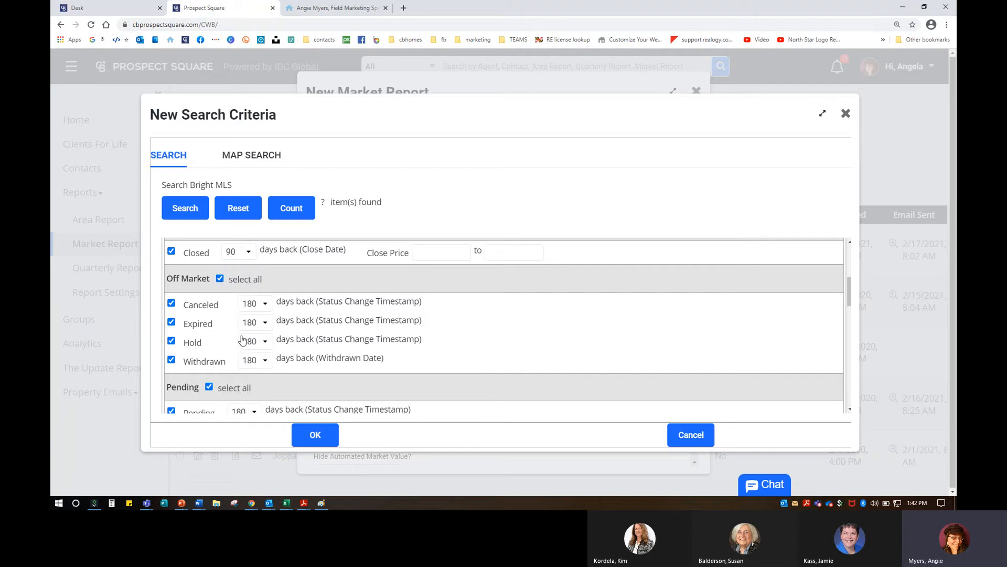
Step: Exclude Canceled, Hold, Withdrawn and Expired off-market listings from the search
left_click(262, 306)
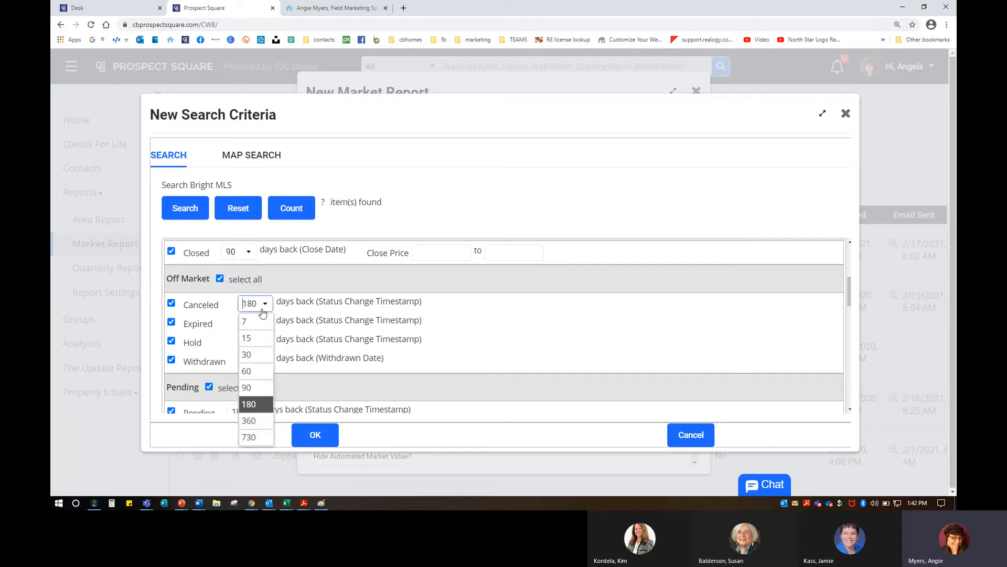
left_click(247, 387)
left_click(171, 303)
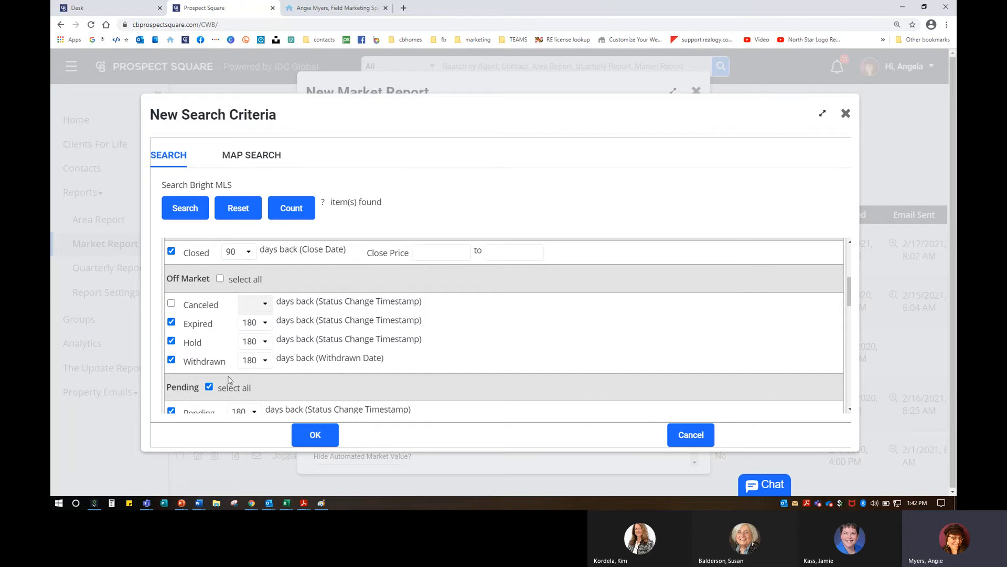
left_click(171, 342)
left_click(171, 360)
left_click(172, 323)
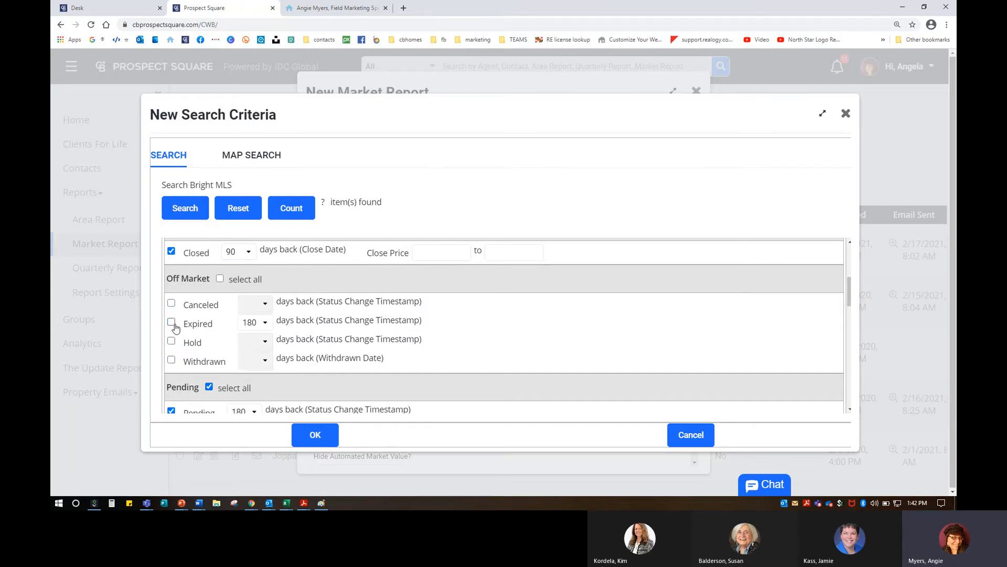
left_click(171, 323)
left_click(252, 322)
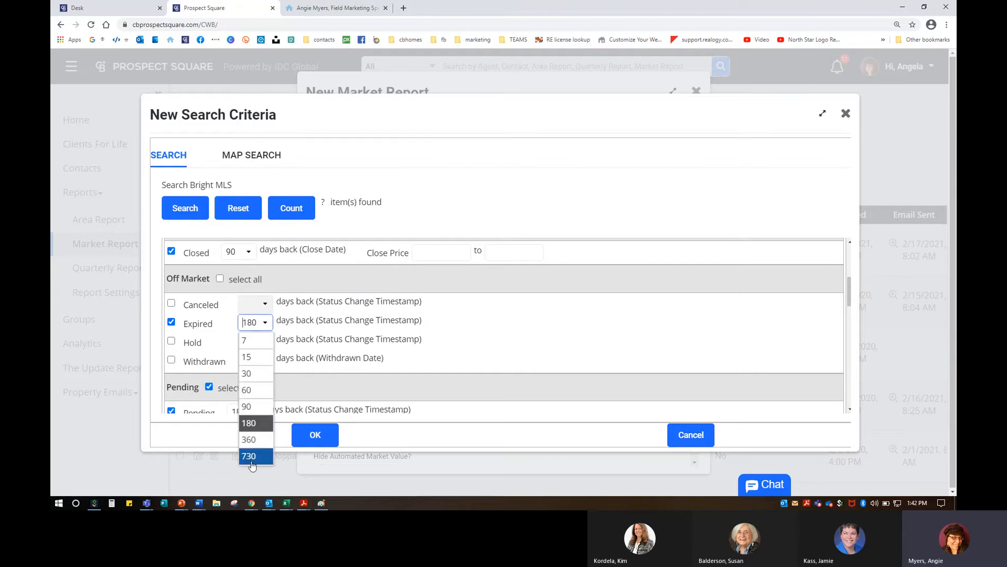
left_click(171, 323)
Step: Set pending listings to 60 days back and start the list price range fields
scroll(254, 344, "down", 3)
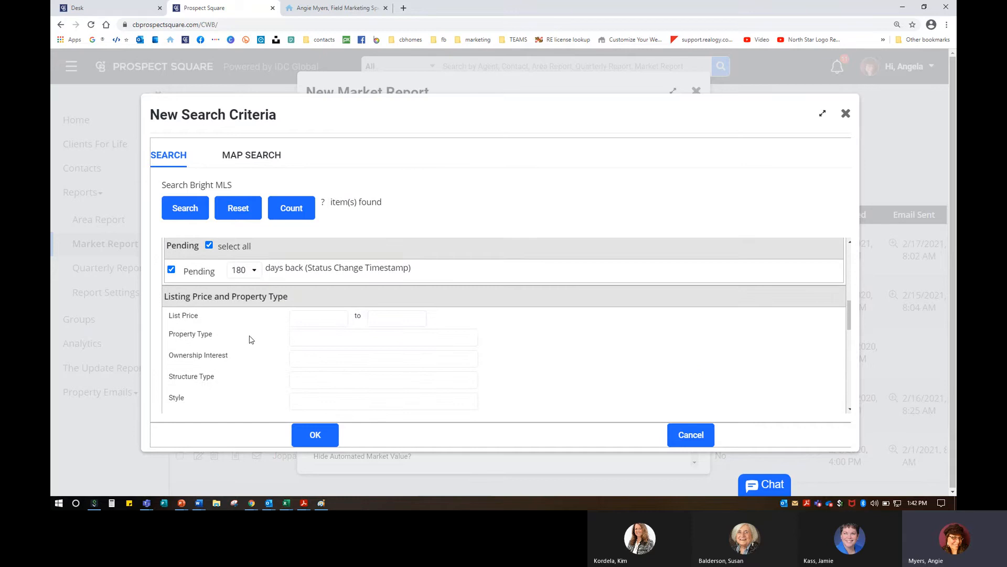
left_click(252, 277)
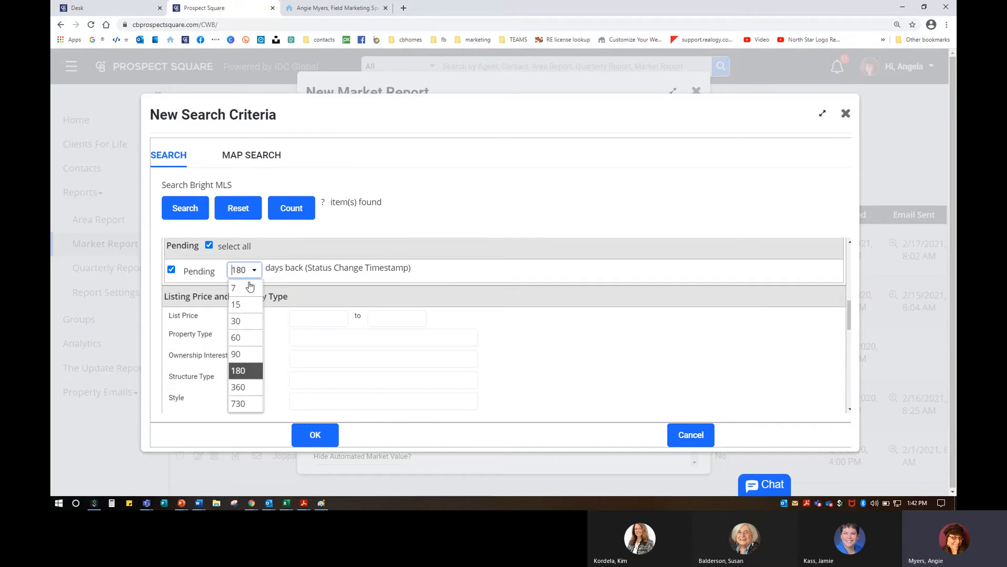
left_click(241, 359)
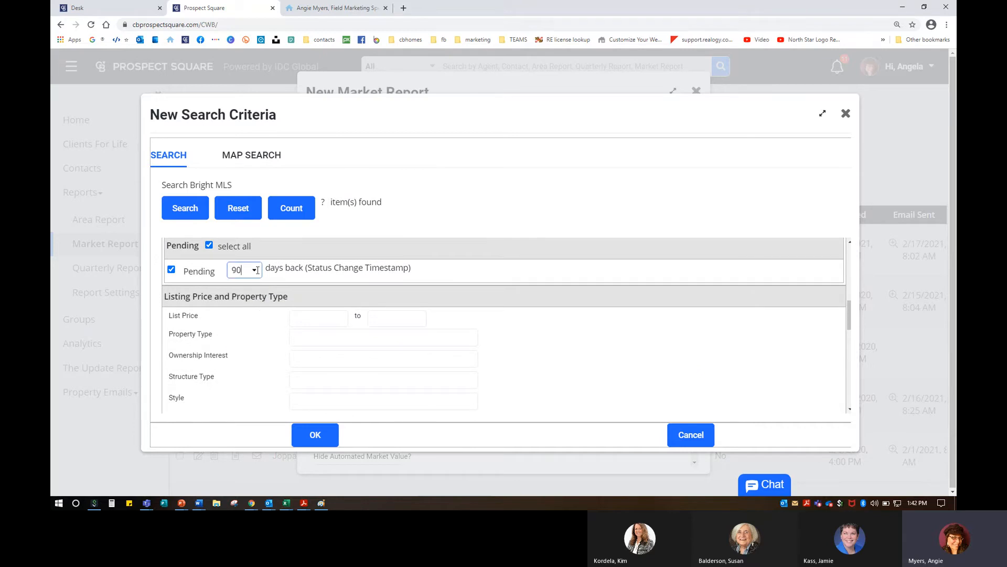
left_click(253, 274)
left_click(245, 337)
scroll(248, 335, "down", 1)
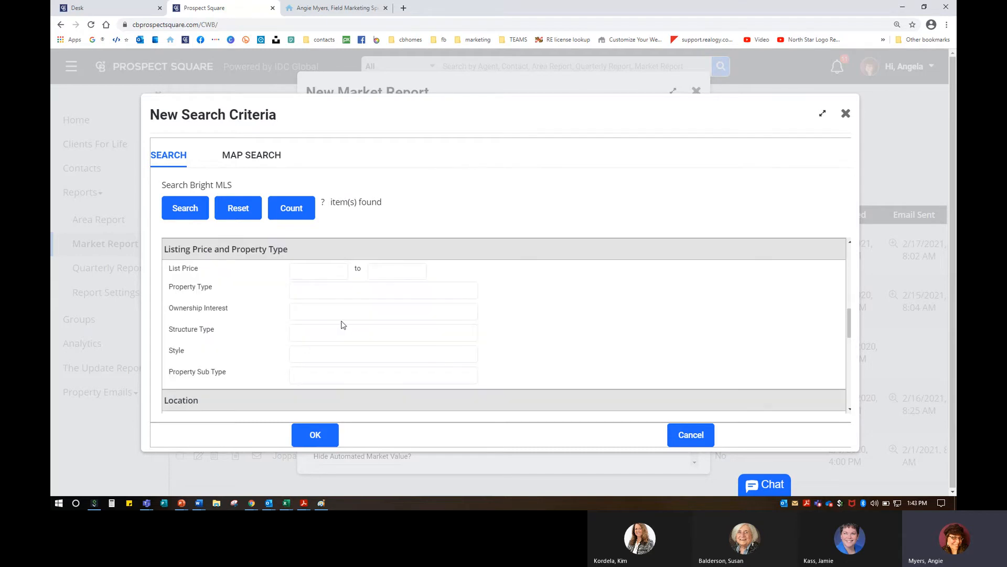
left_click(331, 272)
left_click(389, 274)
Step: Cap the list price at 450,000, limit to Residential properties, and count matches
type("4500000")
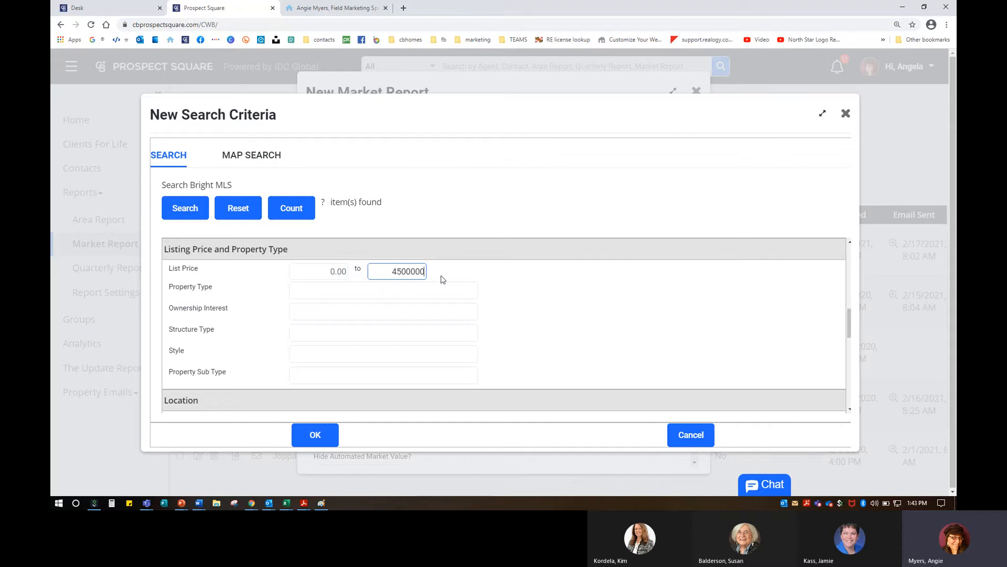
key("Left")
key("Left")
key("Left")
key("BackSpace")
left_click(314, 300)
scroll(316, 294, "down", 1)
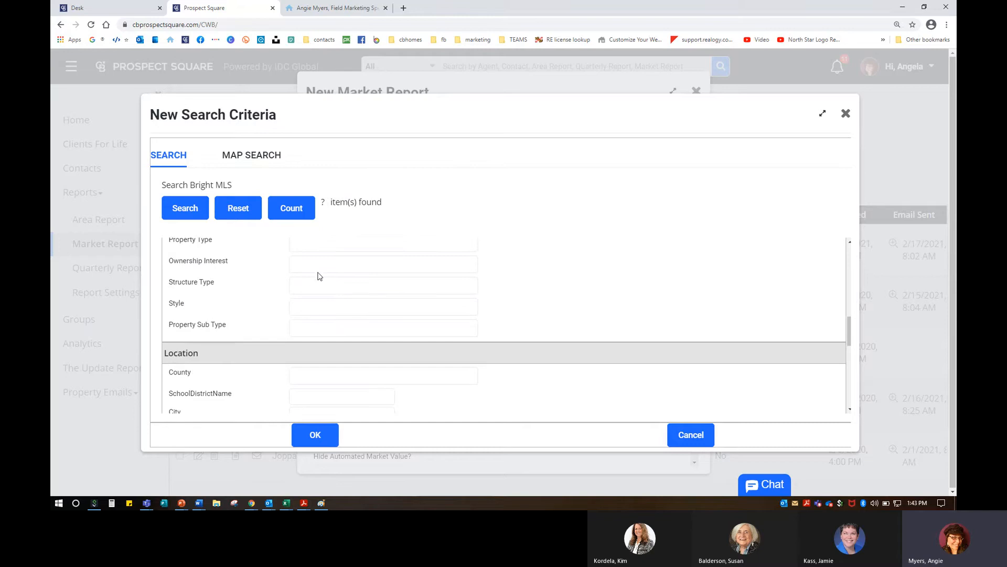
scroll(332, 330, "up", 1)
left_click(322, 291)
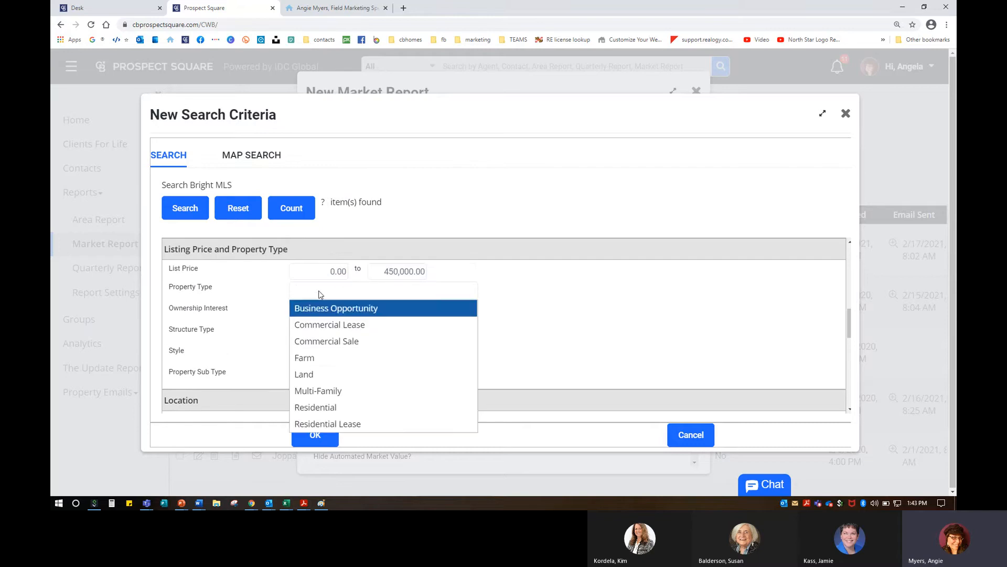
left_click(318, 407)
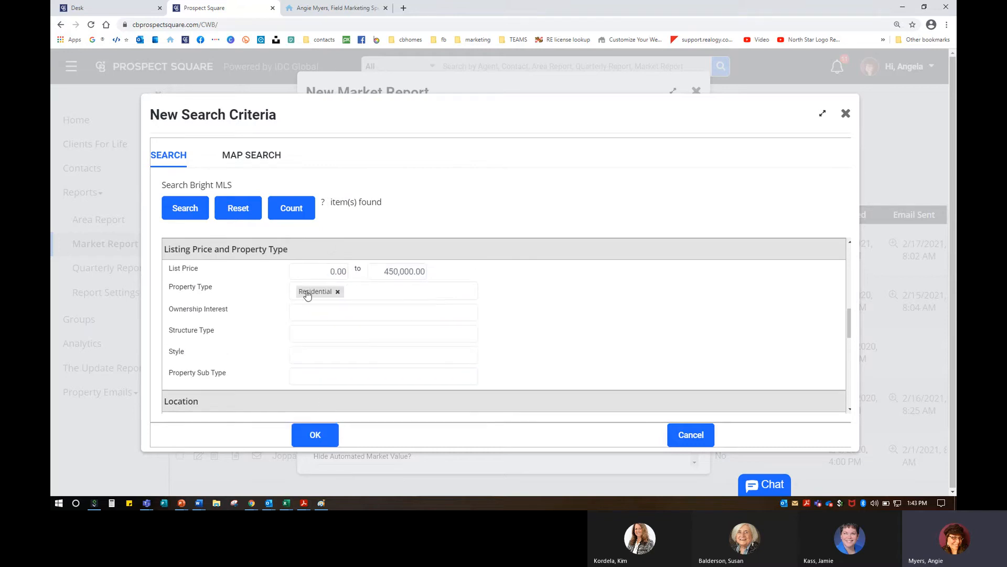
left_click(291, 208)
Step: Require at least 2 bedrooms, 1 half bath and 2 full baths, recount, and accept
scroll(309, 354, "down", 3)
scroll(310, 330, "down", 1)
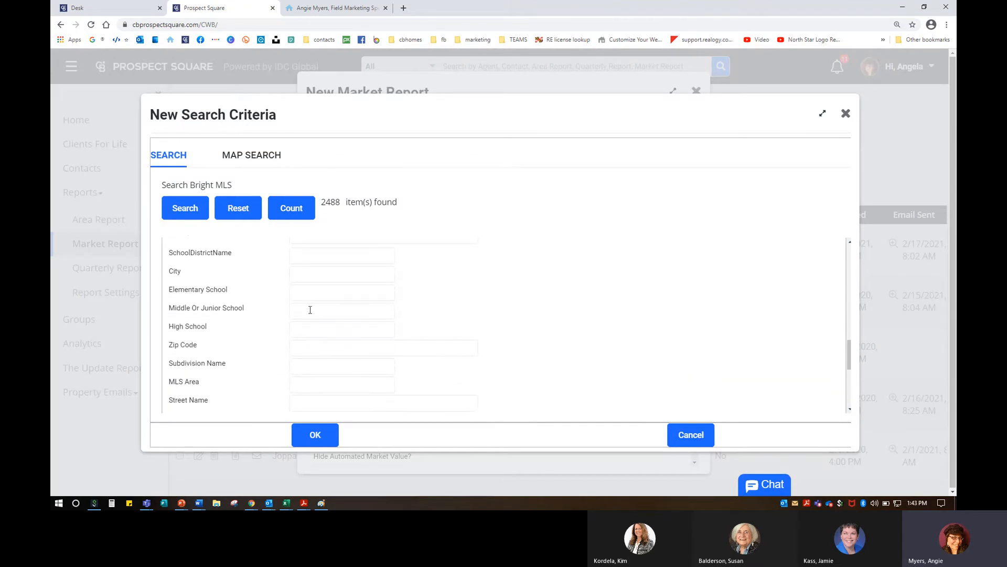
scroll(295, 338, "down", 4)
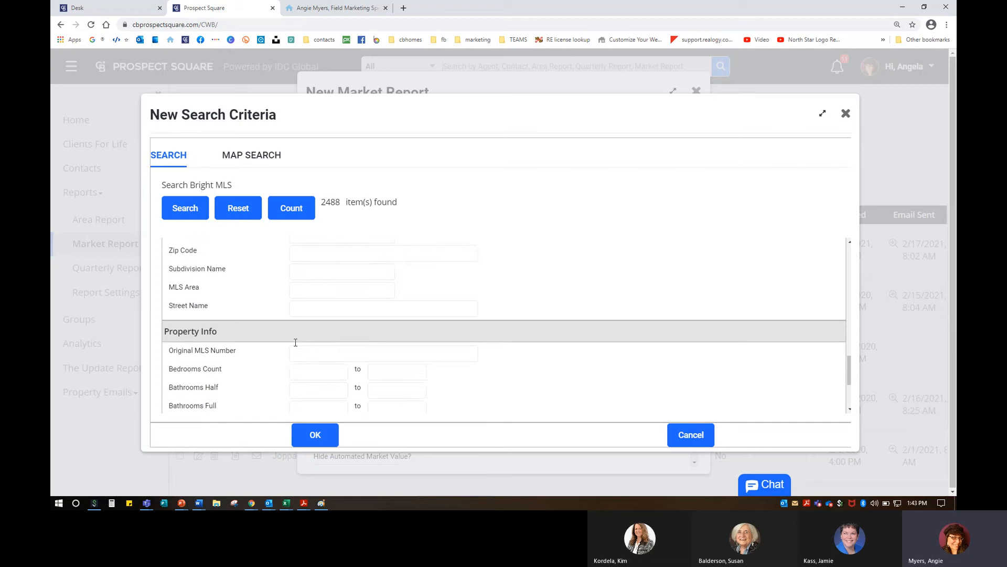
left_click(393, 275)
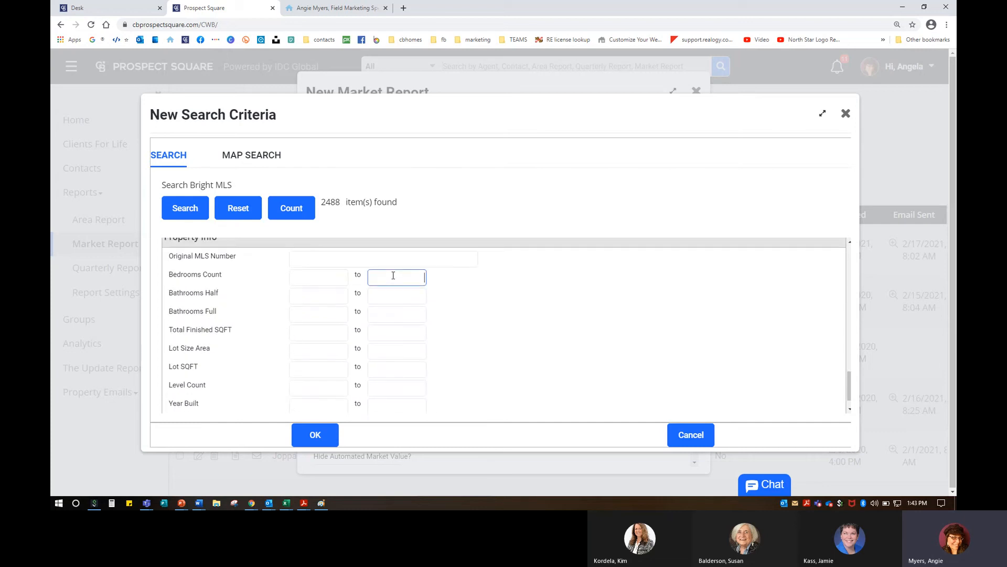
left_click(337, 281)
type("2")
left_click(335, 295)
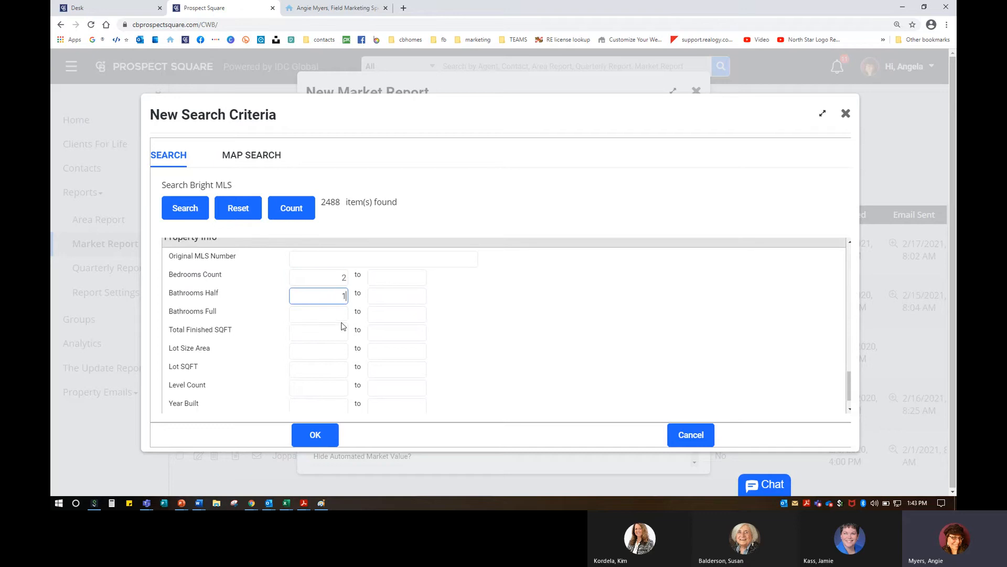
left_click(342, 318)
left_click(313, 218)
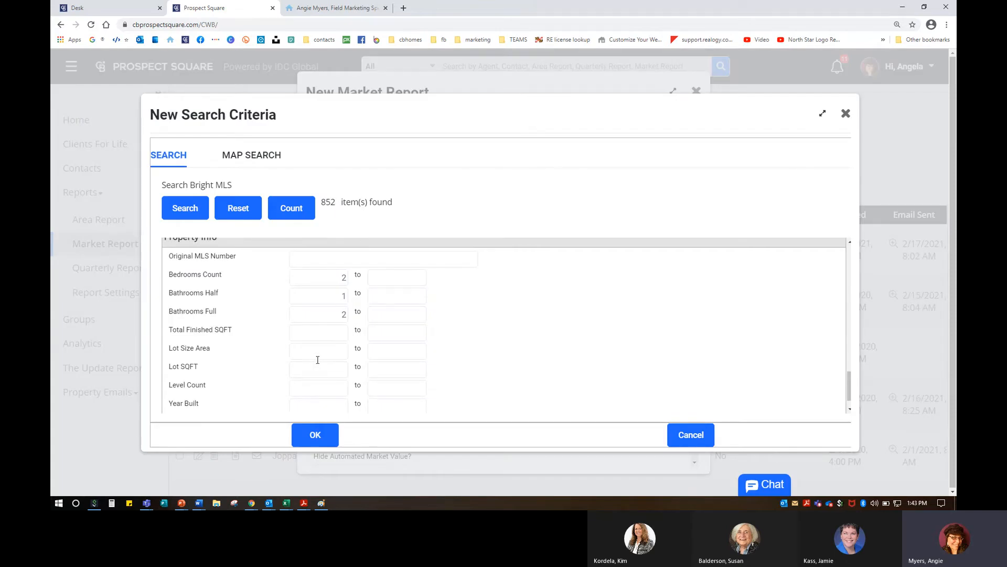
scroll(317, 360, "down", 1)
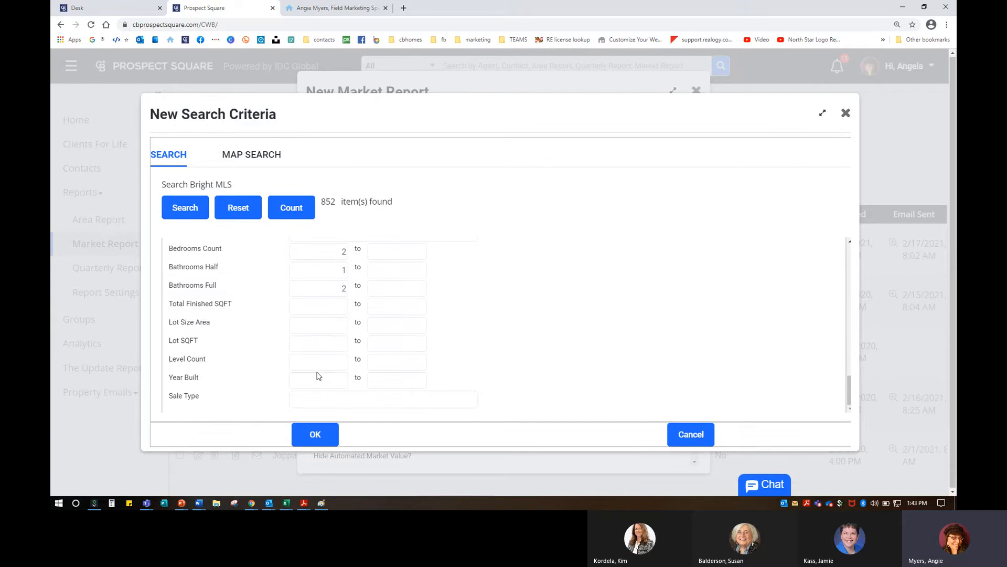
scroll(314, 314, "up", 3)
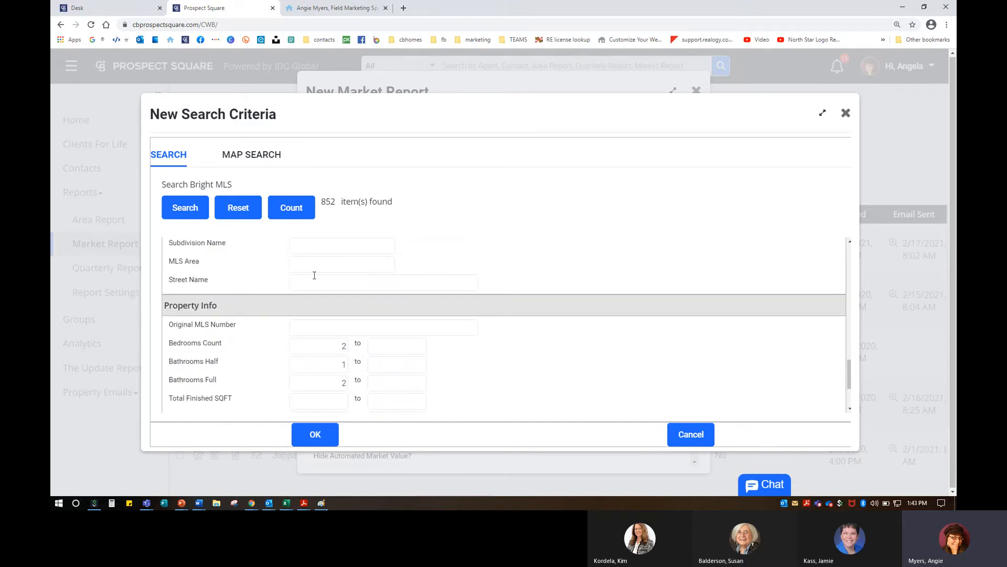
left_click(314, 435)
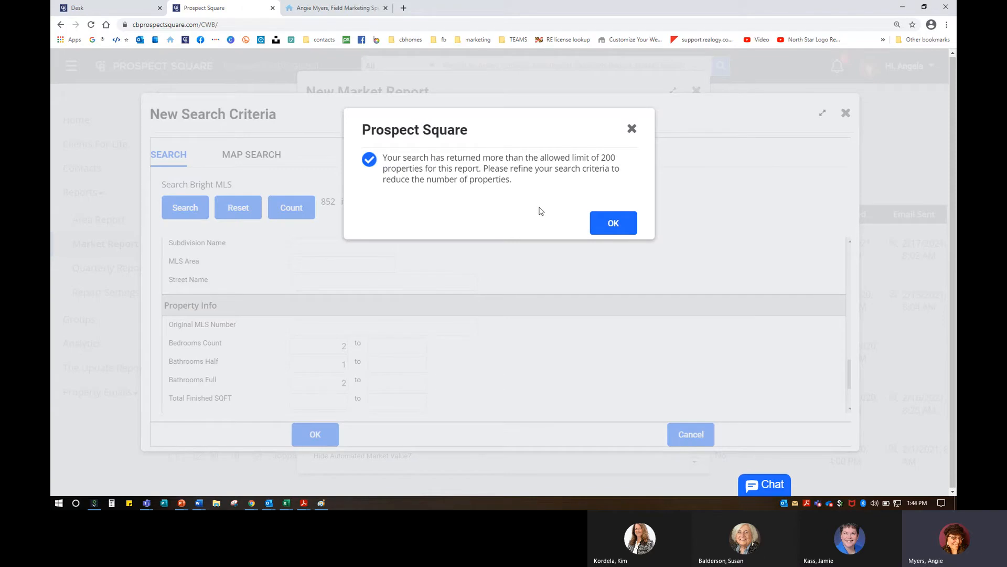
Step: Dismiss the 200-property warning, raise bedrooms to 4 and require 1,500 finished square feet
left_click(609, 222)
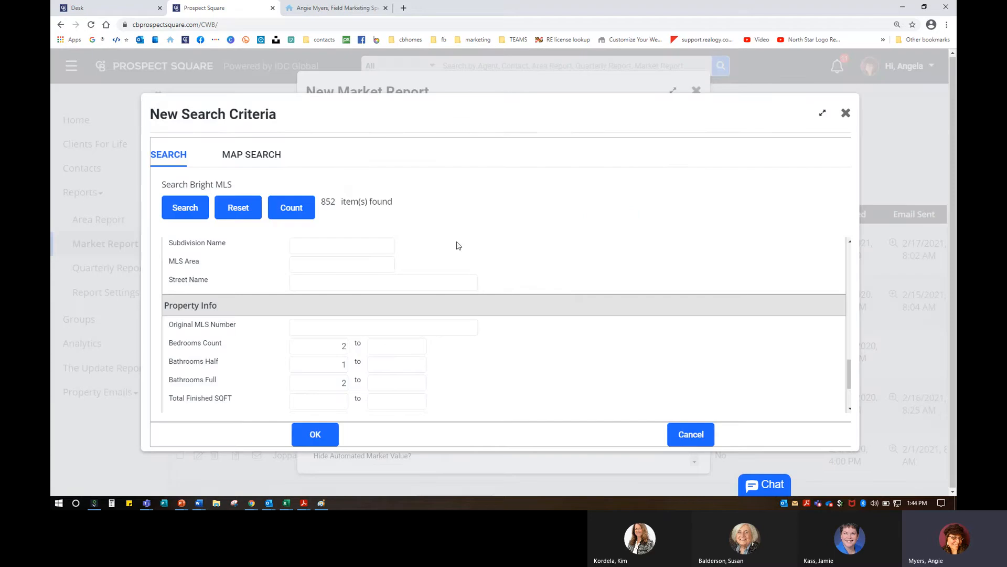
double_click(342, 352)
left_click(292, 196)
scroll(340, 406, "down", 1)
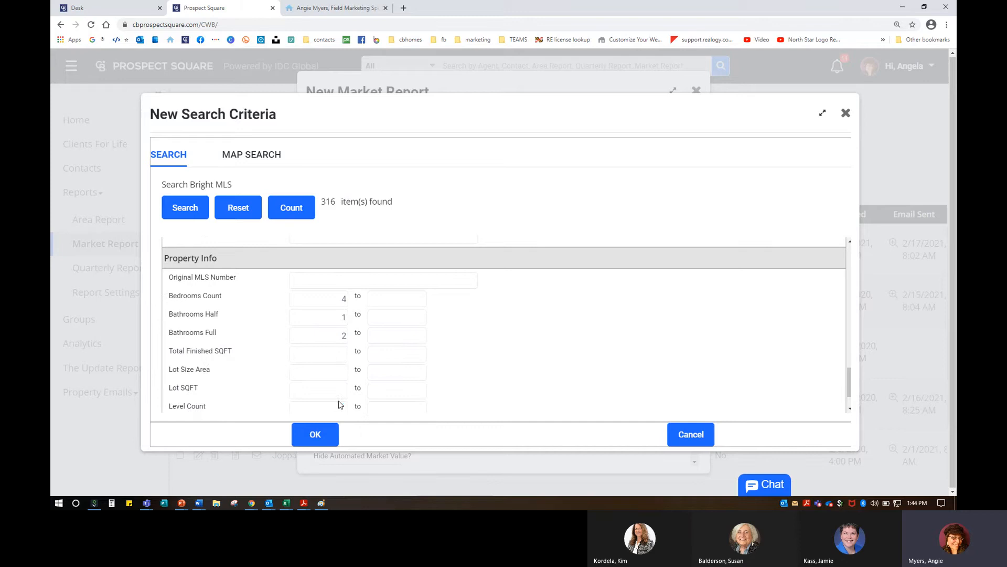
left_click(342, 351)
type("1500")
left_click(293, 207)
Step: Switch the radius search to be based on an MLS number
scroll(357, 367, "up", 3)
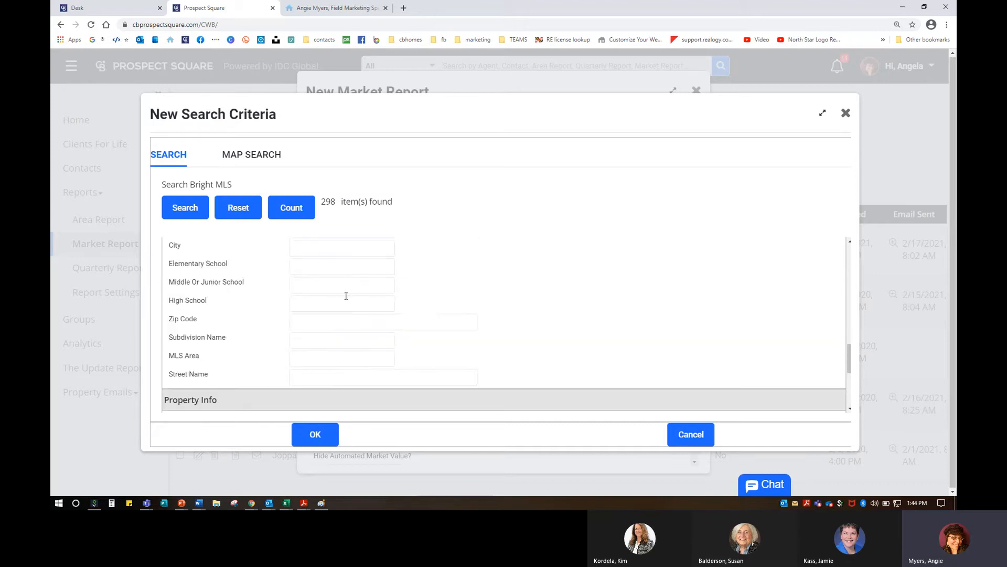
scroll(420, 298, "up", 10)
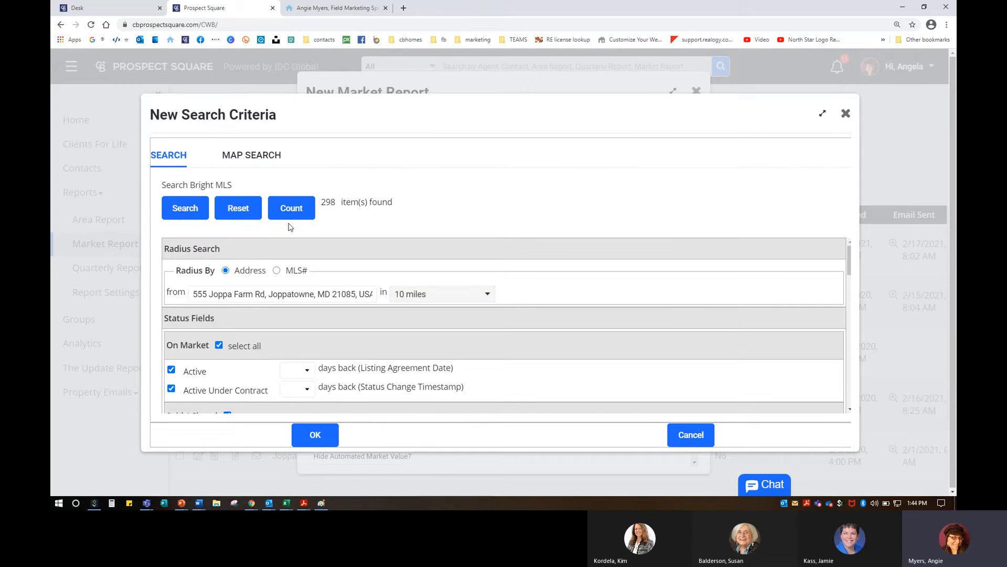
left_click(277, 271)
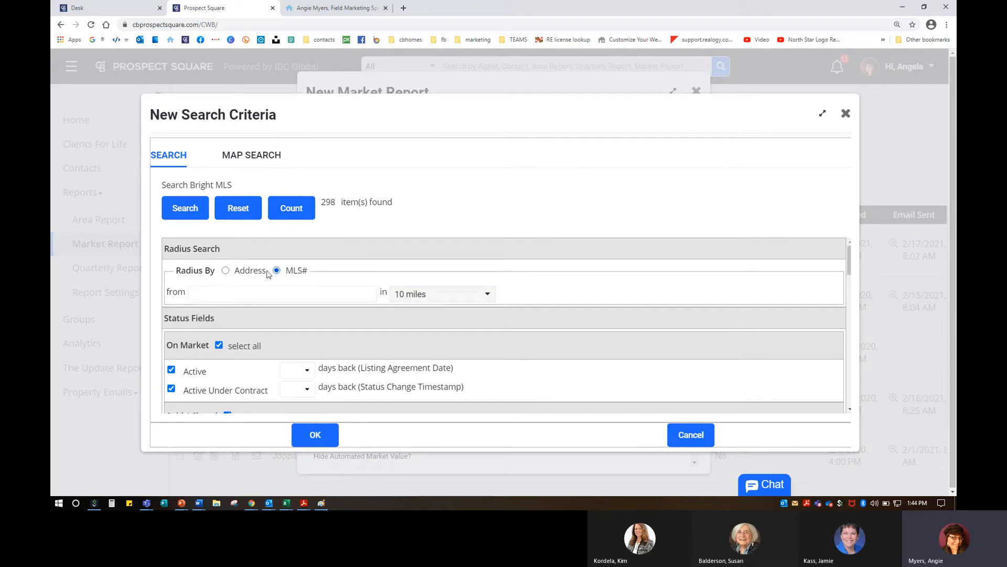
Step: Switch to Map Search in an enlarged window and show the saved Joppatowne area
left_click_drag(177, 272, 341, 273)
left_click(342, 273)
left_click(251, 155)
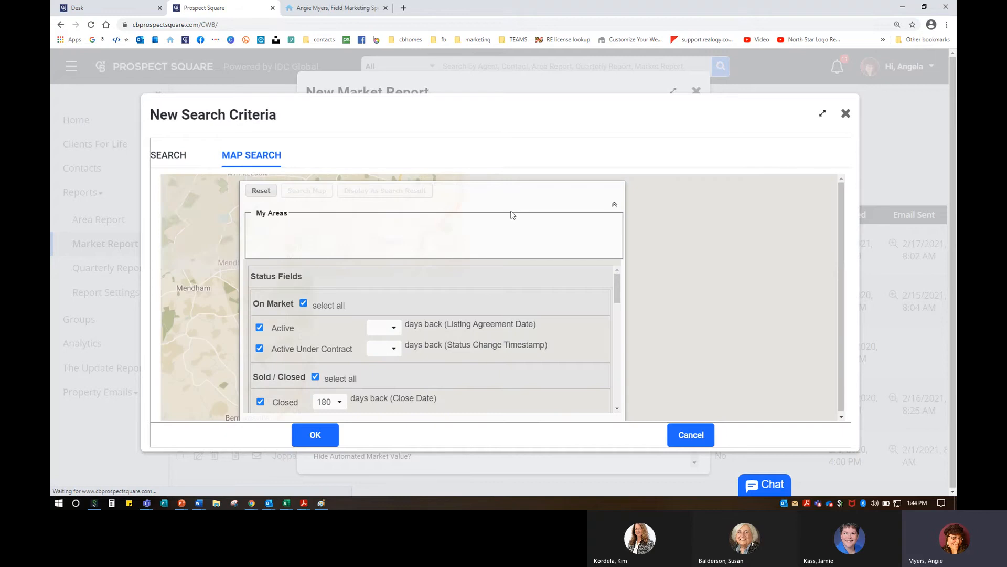
left_click(822, 114)
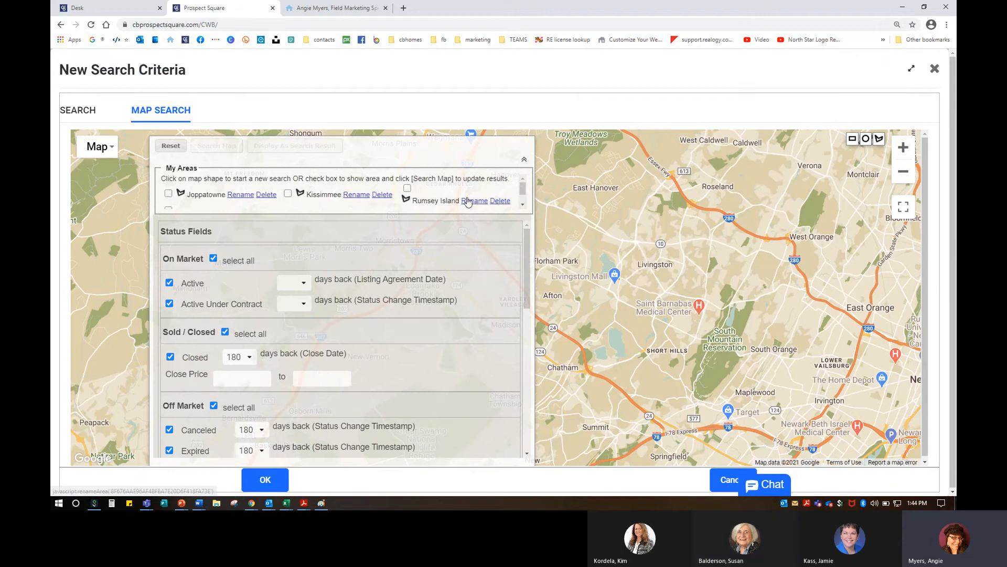
scroll(234, 192, "down", 1)
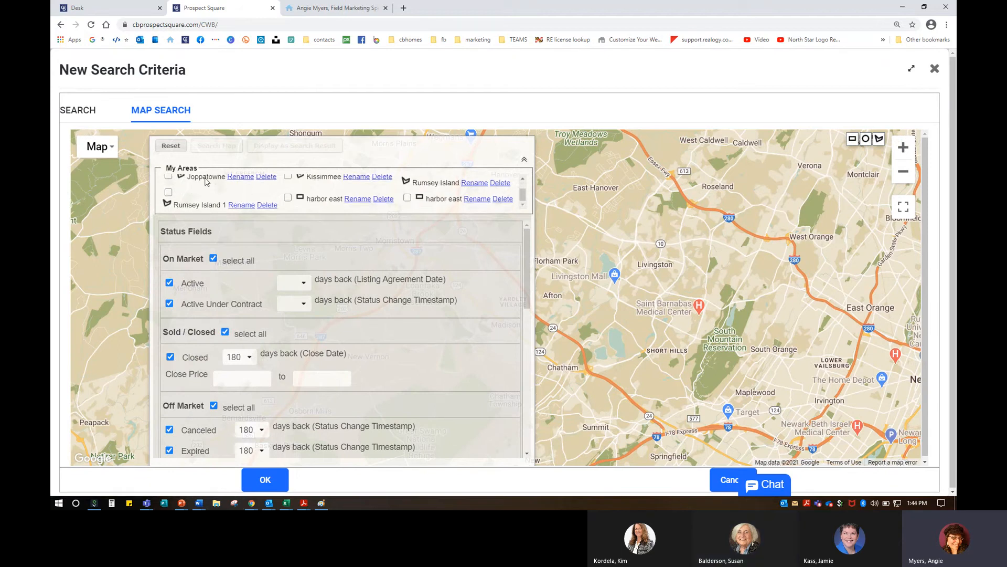
left_click(169, 178)
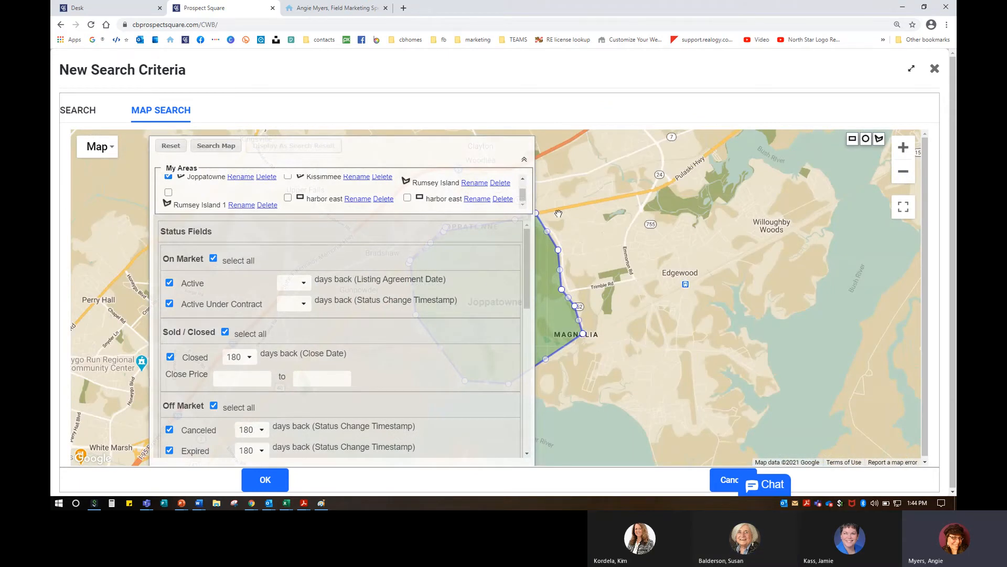
Step: Pick the polygon tool, toggle between SEARCH and MAP SEARCH, then reset the map search
left_click(878, 141)
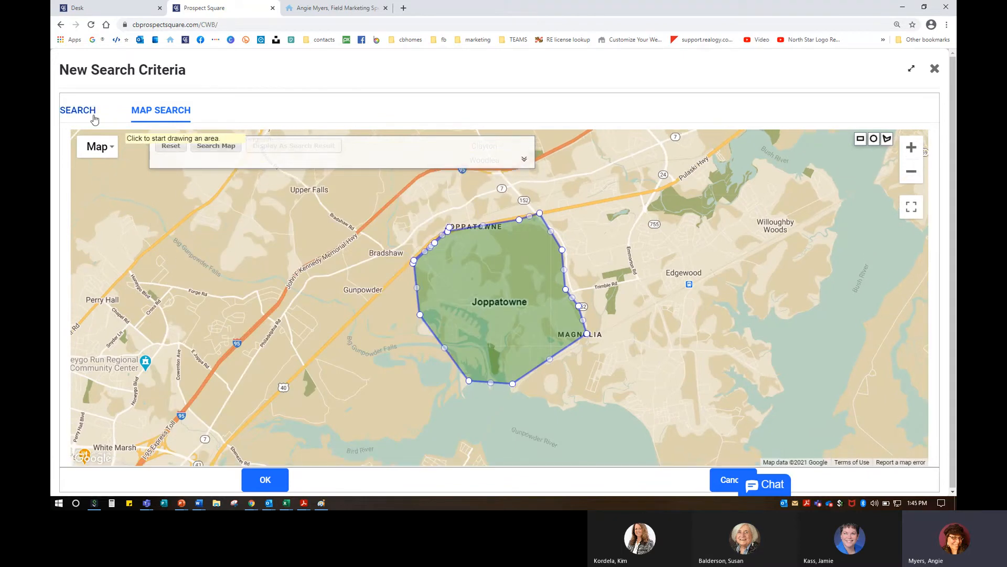
left_click(95, 118)
left_click(151, 111)
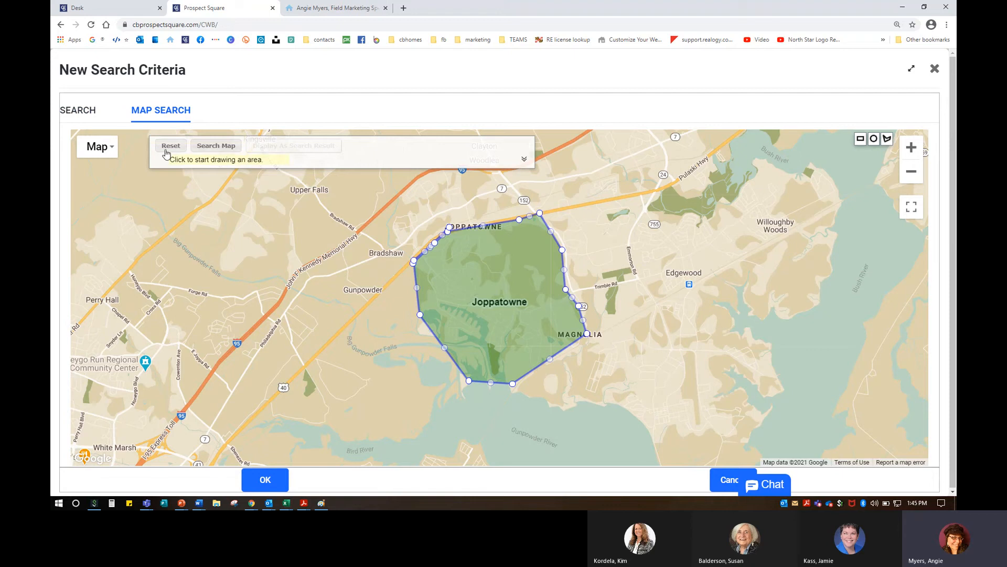
left_click(169, 145)
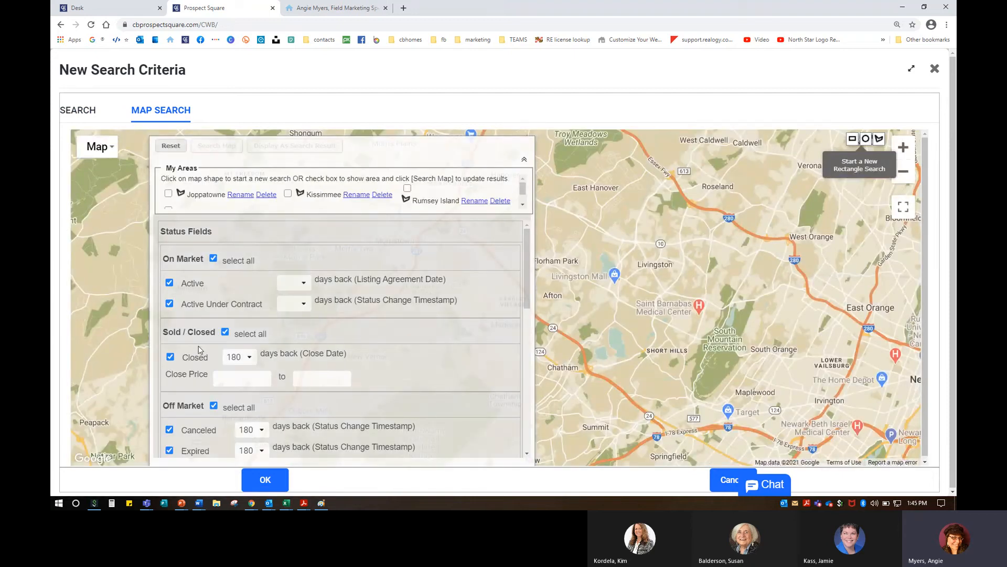
Step: Exclude Canceled, Expired, Hold and Withdrawn listings from the map search
scroll(199, 345, "down", 3)
left_click(169, 288)
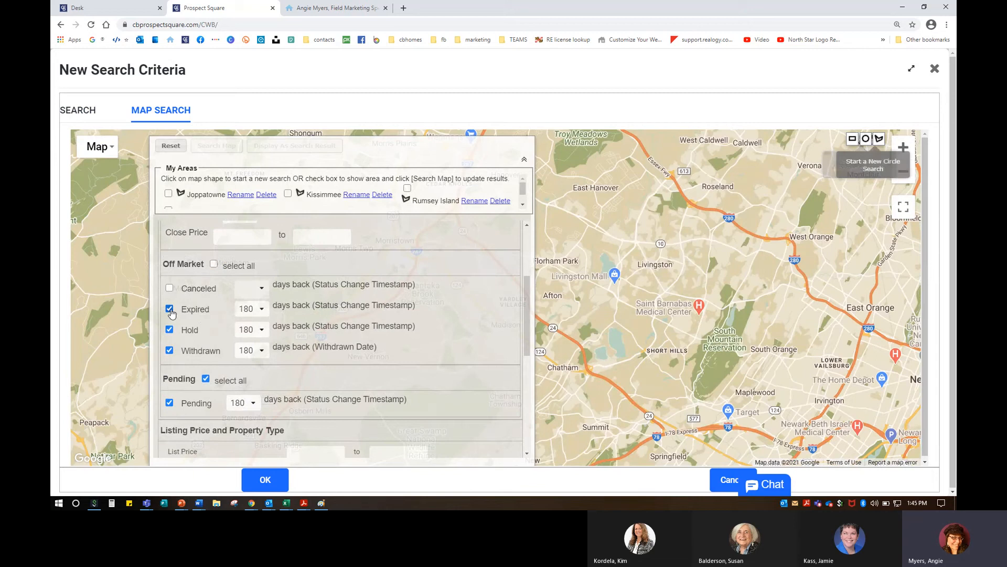
left_click(169, 309)
left_click(169, 329)
left_click(169, 350)
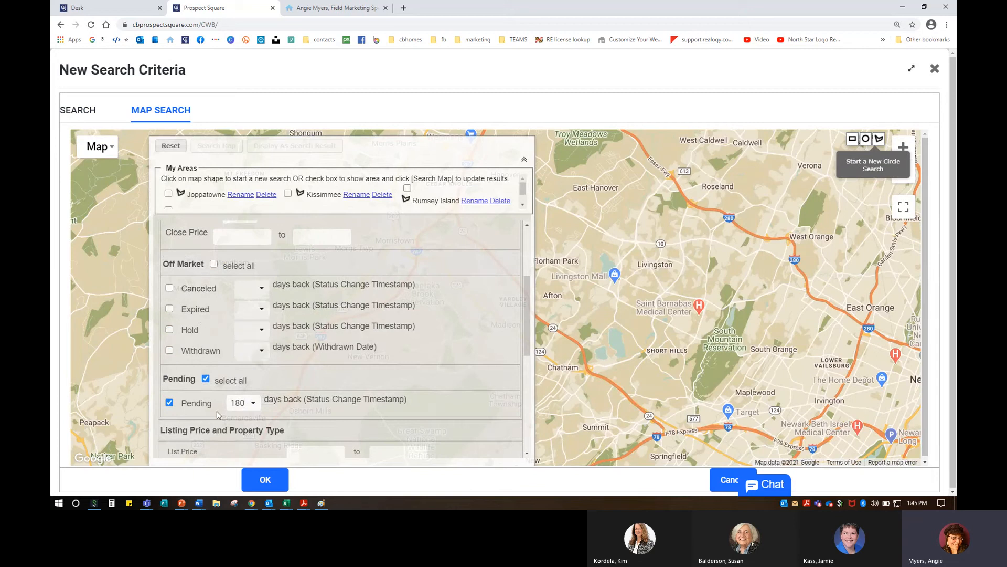
Step: Set Pending and Closed listings to 60 days back and pick the polygon draw tool
left_click(250, 411)
left_click(243, 316)
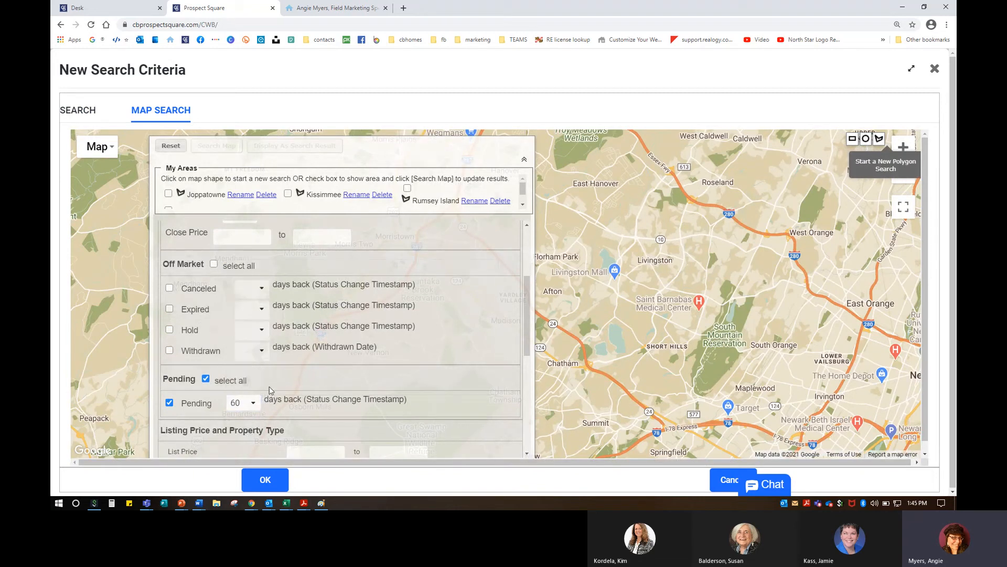
scroll(271, 385, "up", 2)
left_click(240, 309)
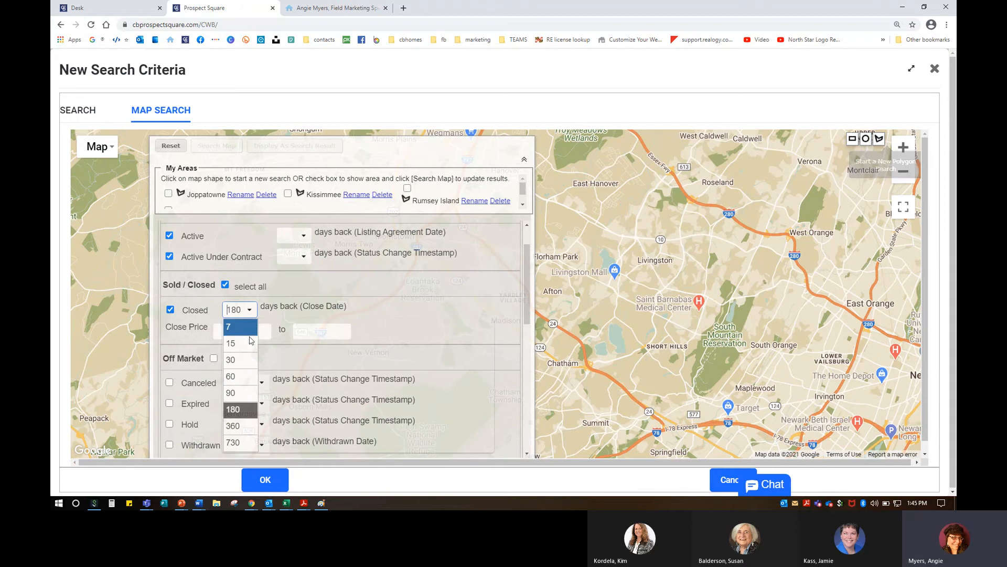
left_click(243, 376)
scroll(317, 388, "up", 2)
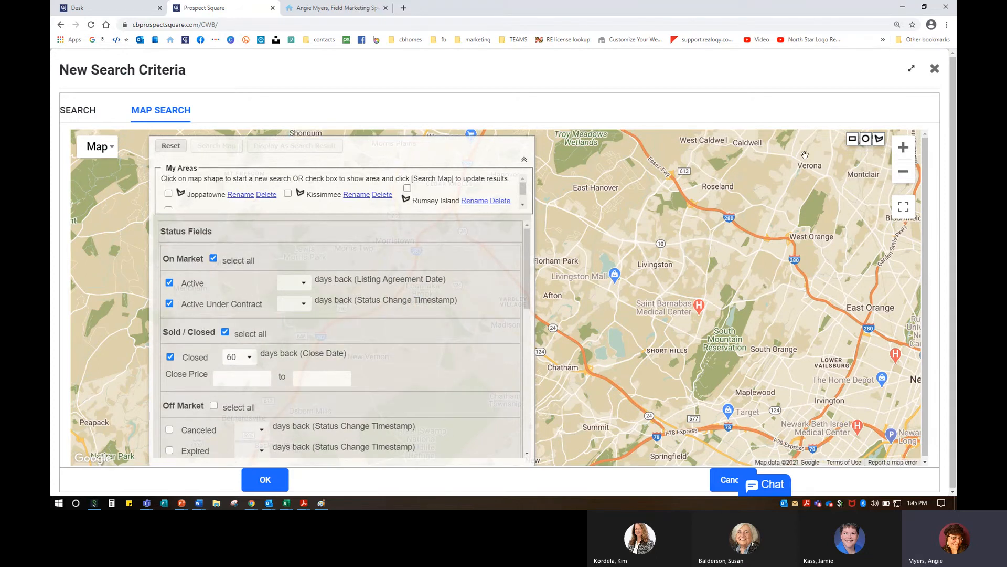
left_click(881, 139)
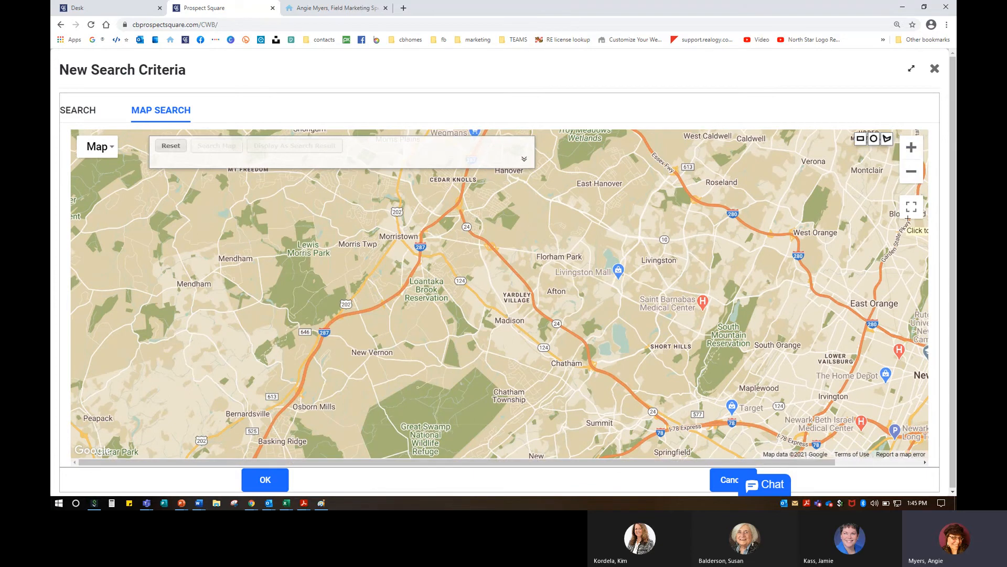
Step: Zoom out five levels, place three polygon points near Baltimore, then zoom back in three levels
left_click(911, 171)
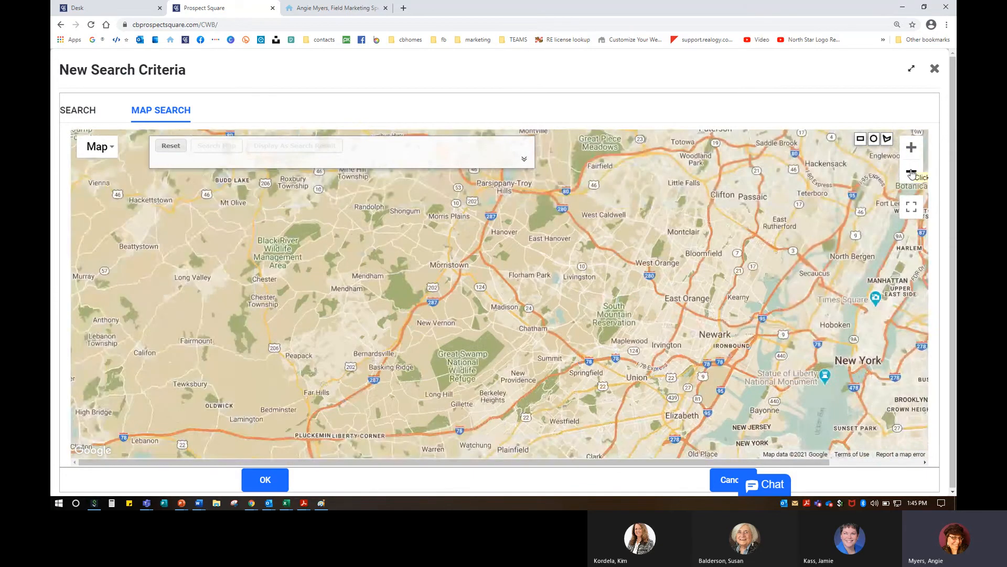
left_click(912, 172)
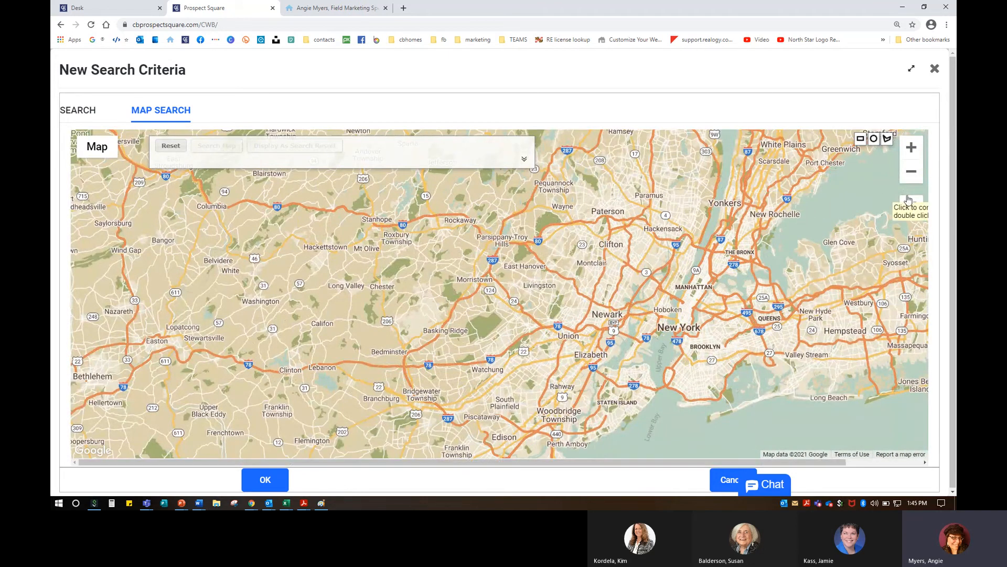
left_click(907, 171)
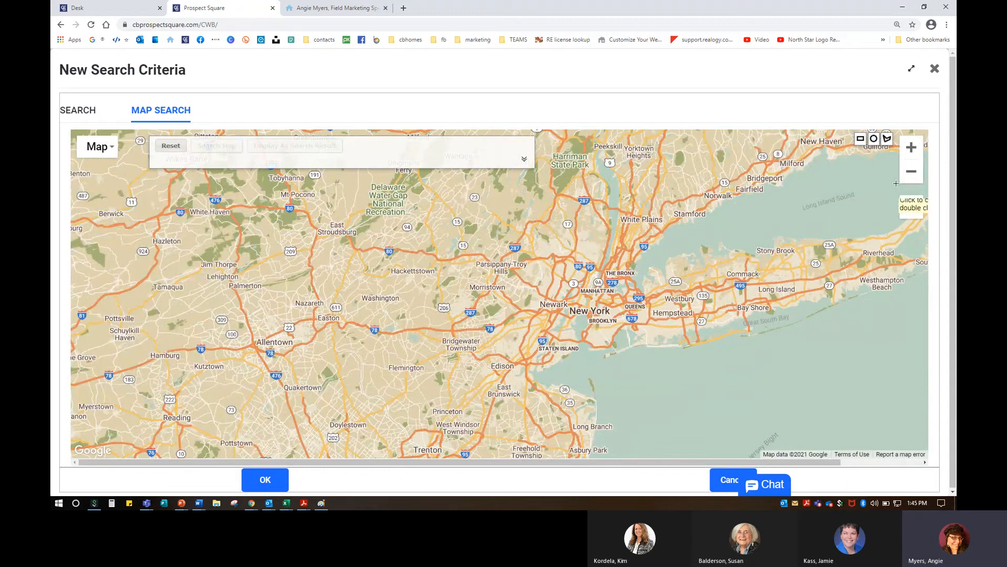
left_click(911, 174)
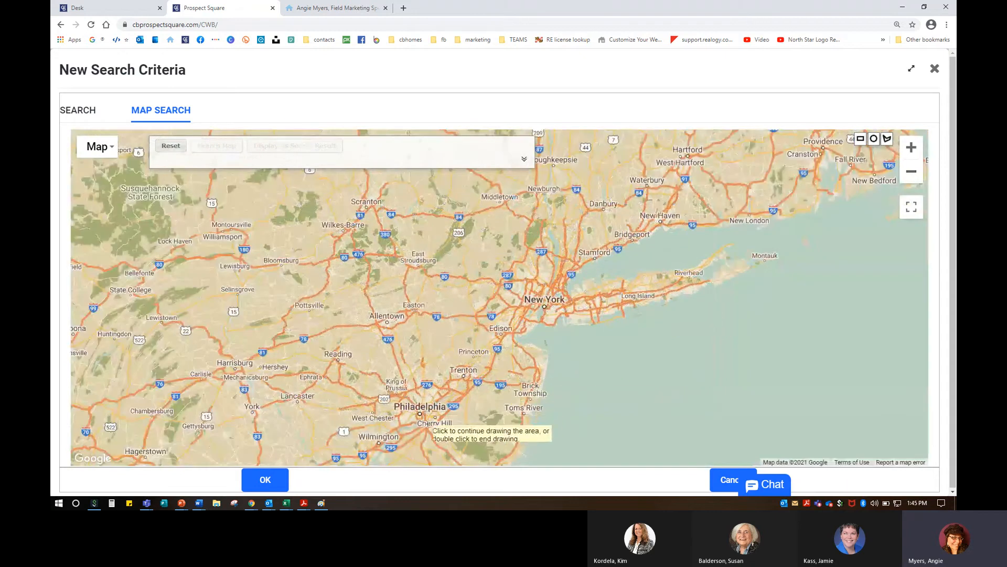
left_click(911, 172)
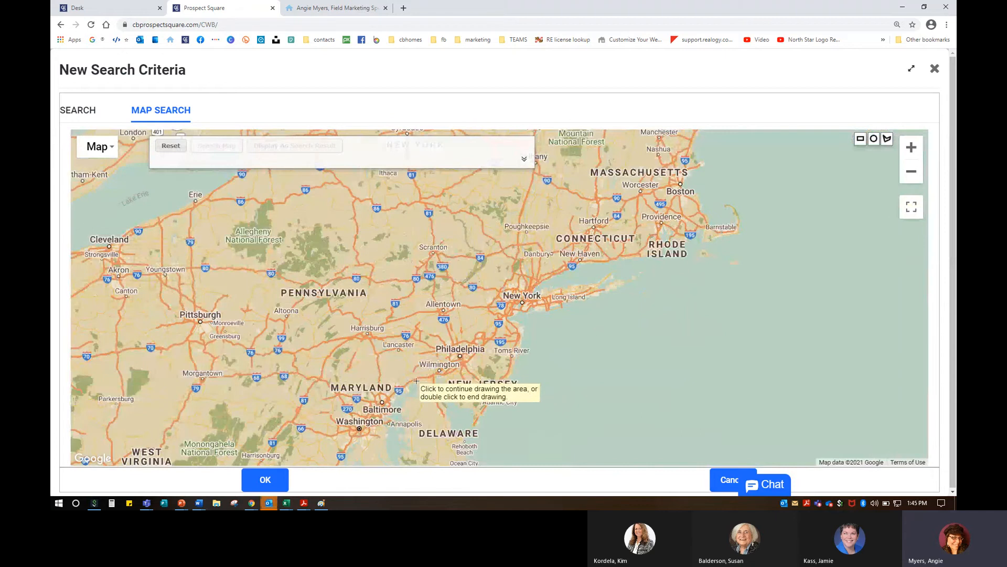
left_click(413, 379)
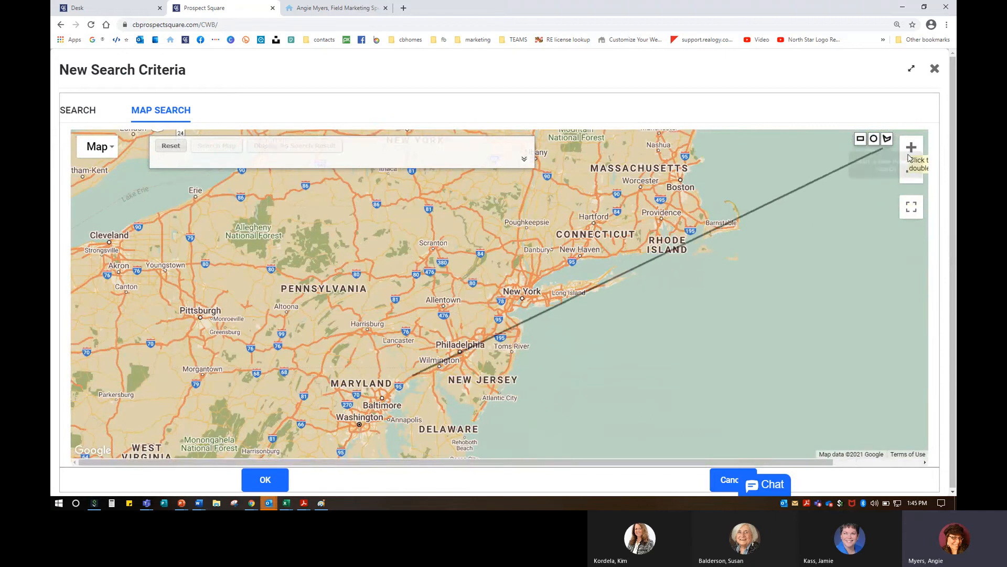
left_click(395, 407)
left_click(389, 388)
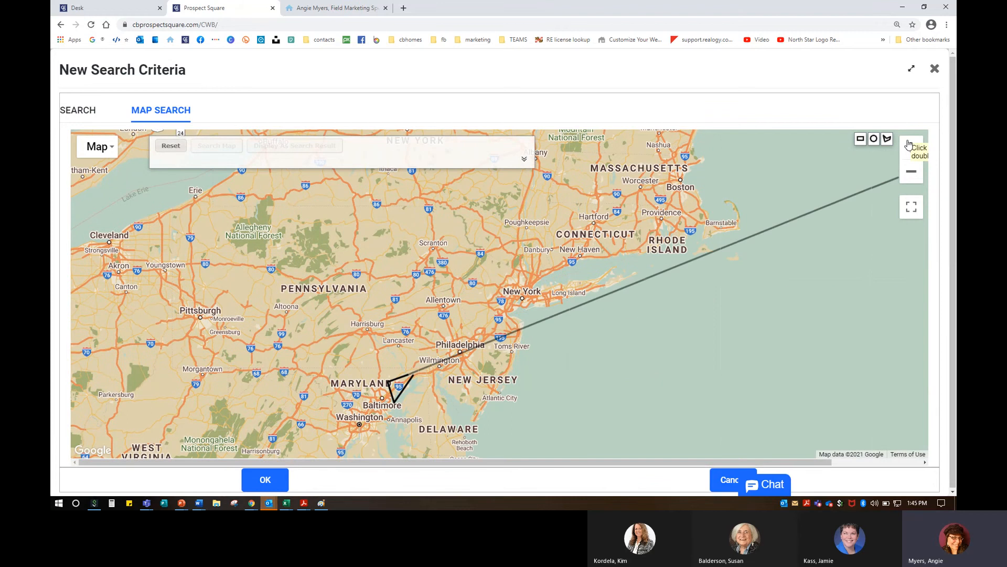
left_click(910, 146)
left_click(910, 146)
left_click(910, 146)
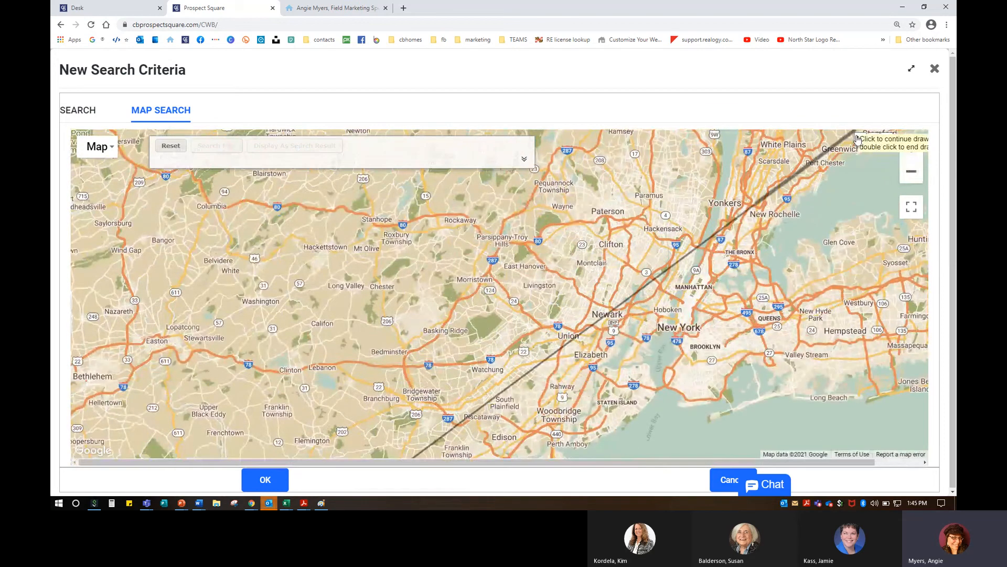
Step: Reset the map search and exclude Expired, Canceled, Withdrawn and Hold listings
left_click(163, 147)
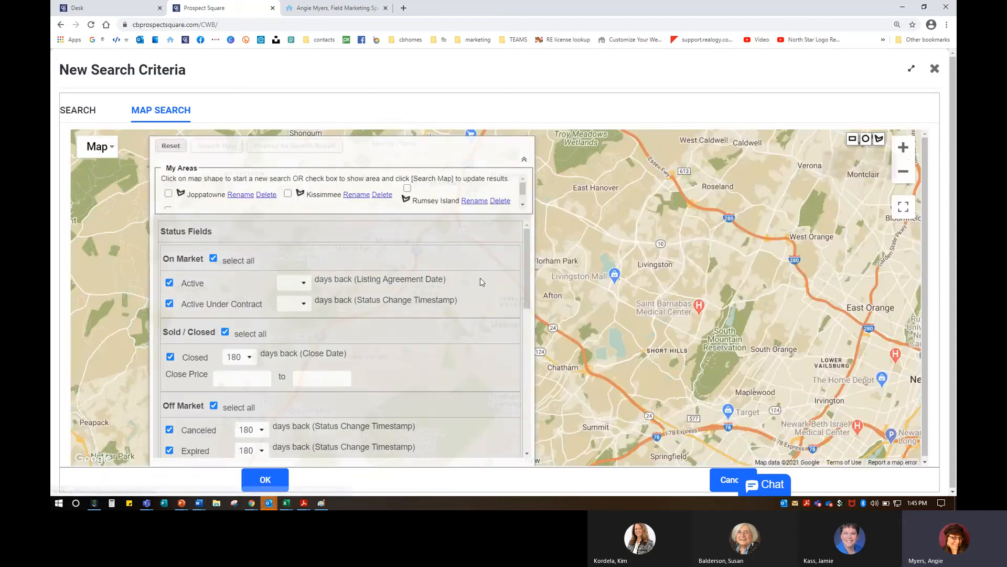
left_click(170, 450)
left_click(169, 430)
scroll(169, 428, "down", 3)
left_click(169, 350)
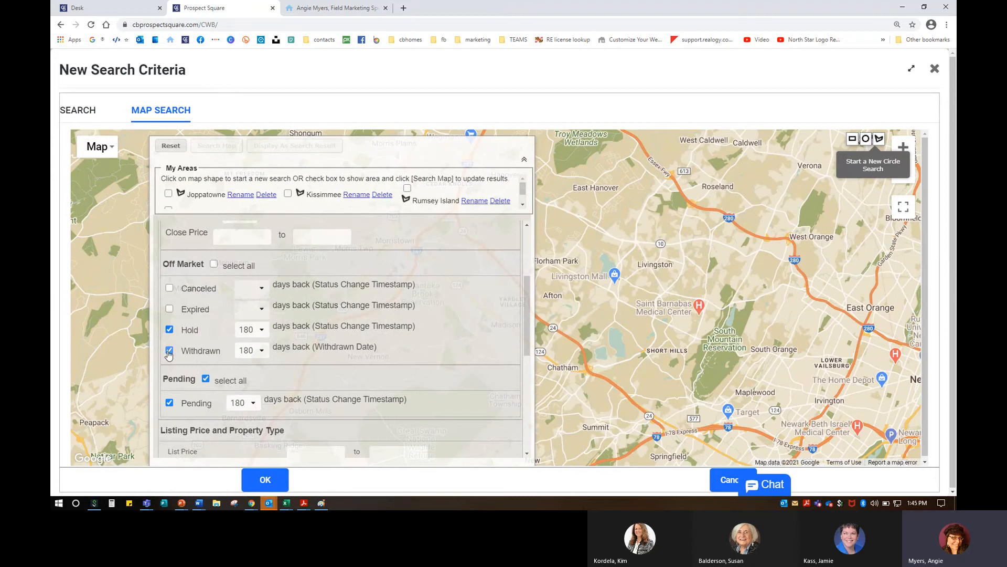
left_click(169, 329)
scroll(227, 349, "up", 3)
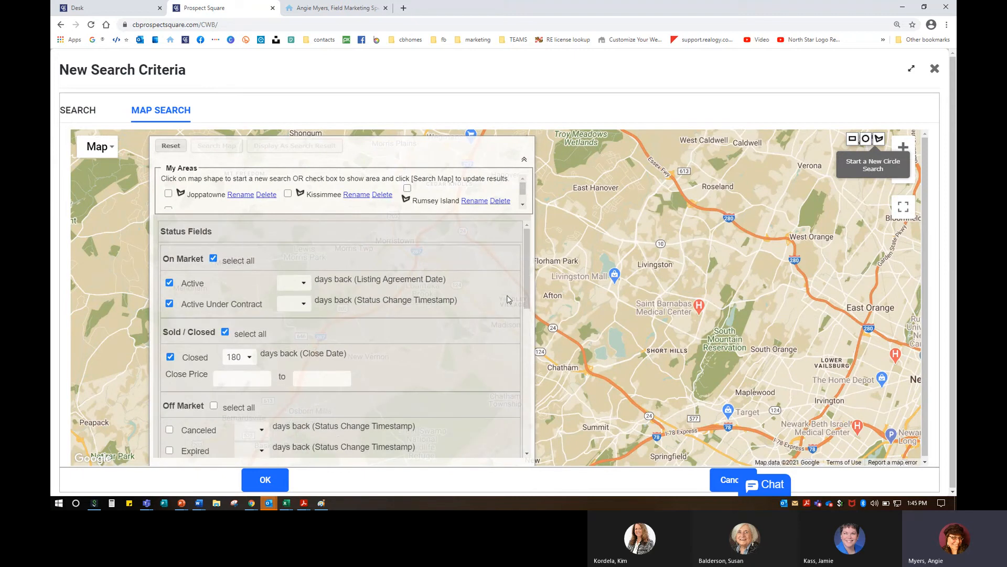
Step: Drop the new polygon and use the saved Joppatowne area for the search
left_click(880, 139)
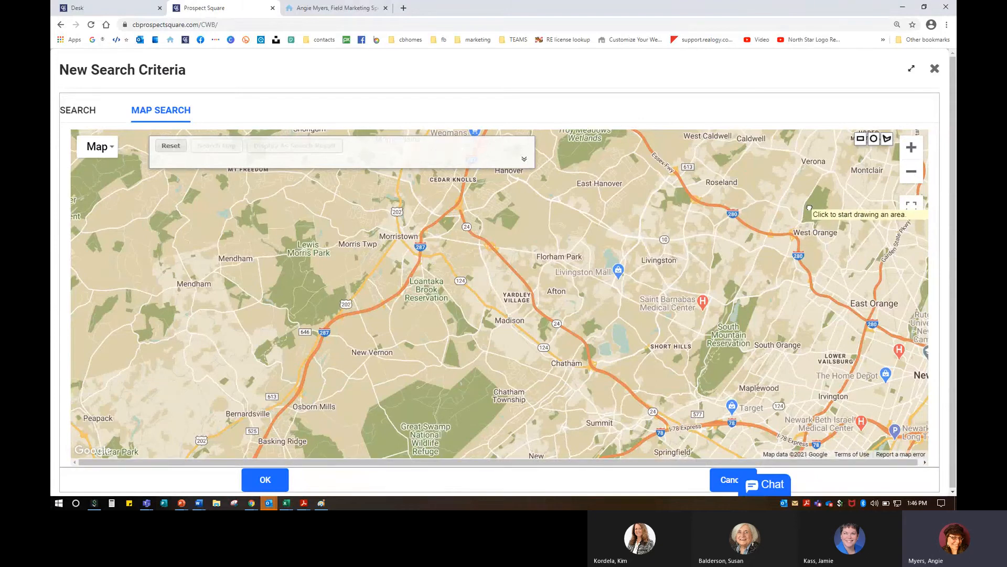
left_click(596, 372)
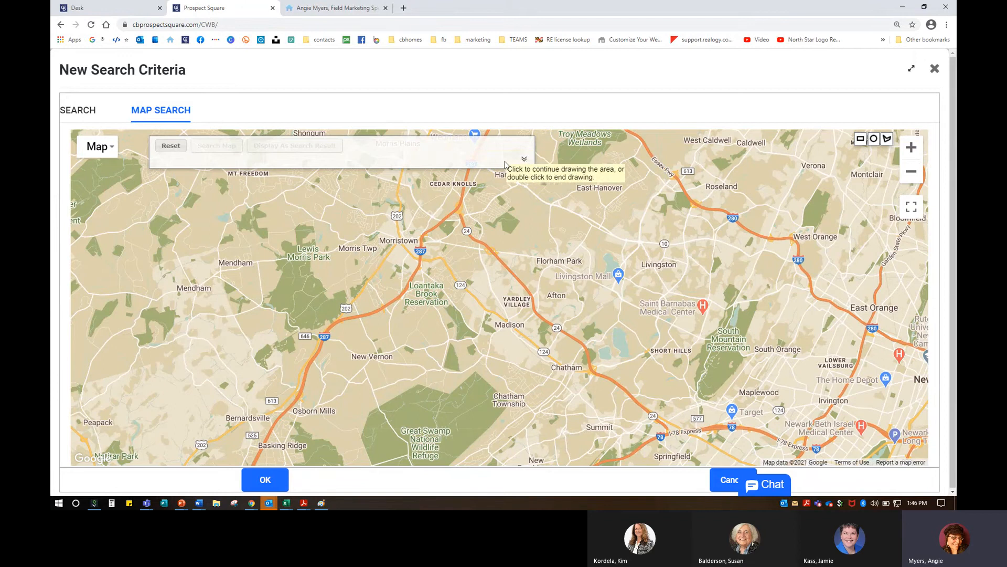
left_click(525, 160)
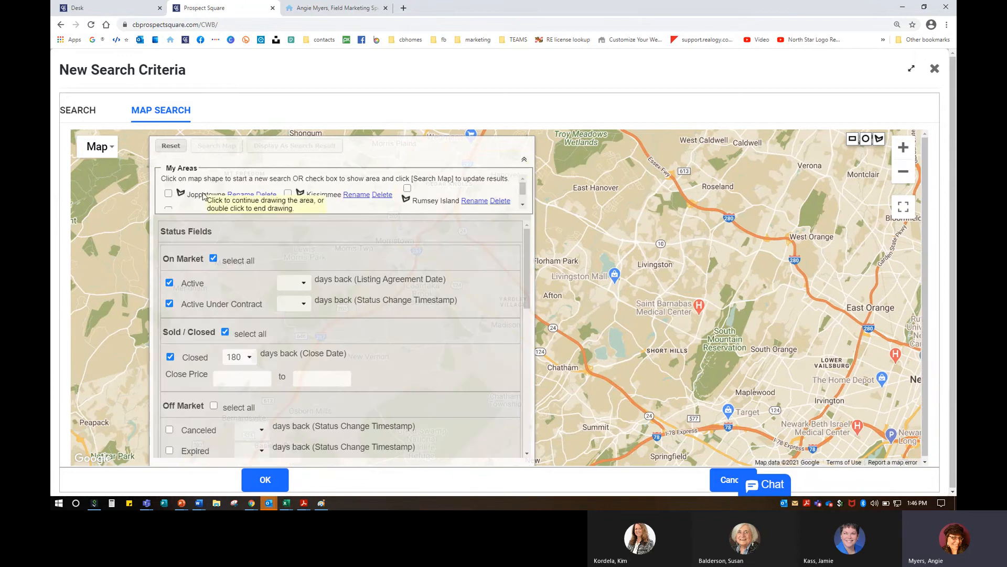
left_click(169, 194)
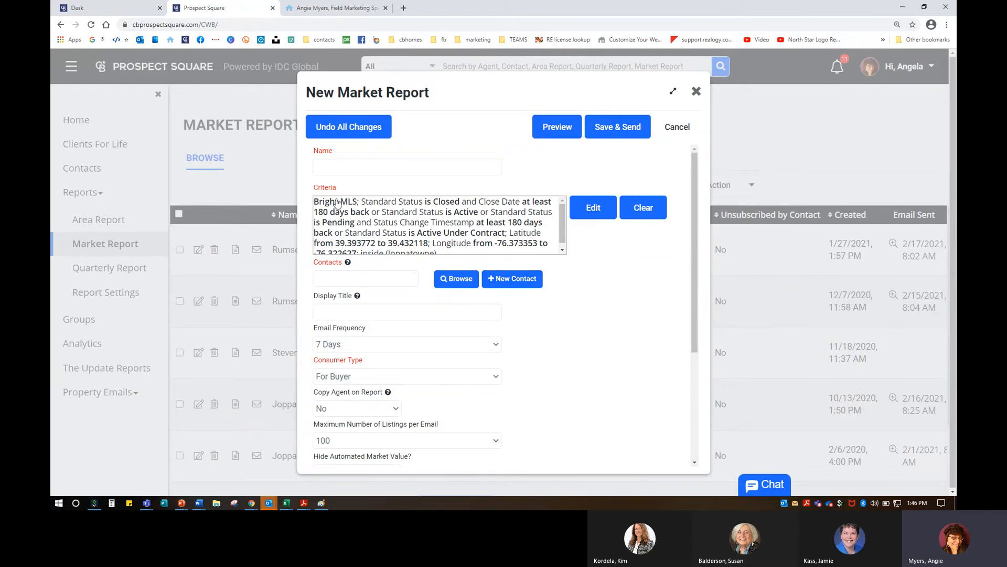
Step: Name the new market report 'Rumsey Island Market Report', fixing the mistyped name
left_click(452, 203)
left_click(440, 240)
left_click(347, 168)
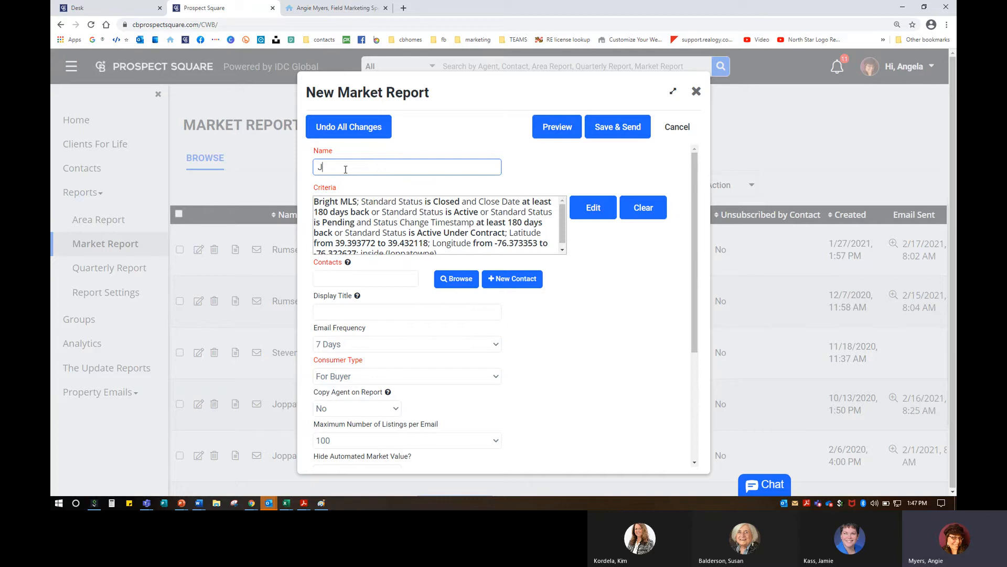
type("Joppatown")
key("BackSpace")
key("BackSpace")
key("BackSpace")
key("BackSpace")
key("BackSpace")
key("BackSpace")
key("BackSpace")
key("BackSpace")
key("BackSpace")
key("BackSpace")
type("Repo")
Step: Add the agent as the market report's contact
left_click(350, 276)
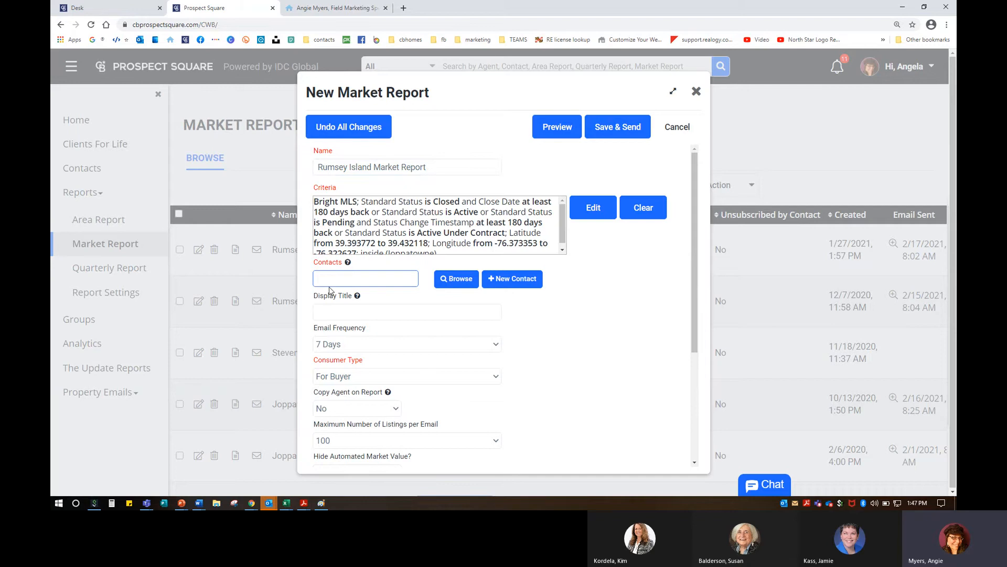
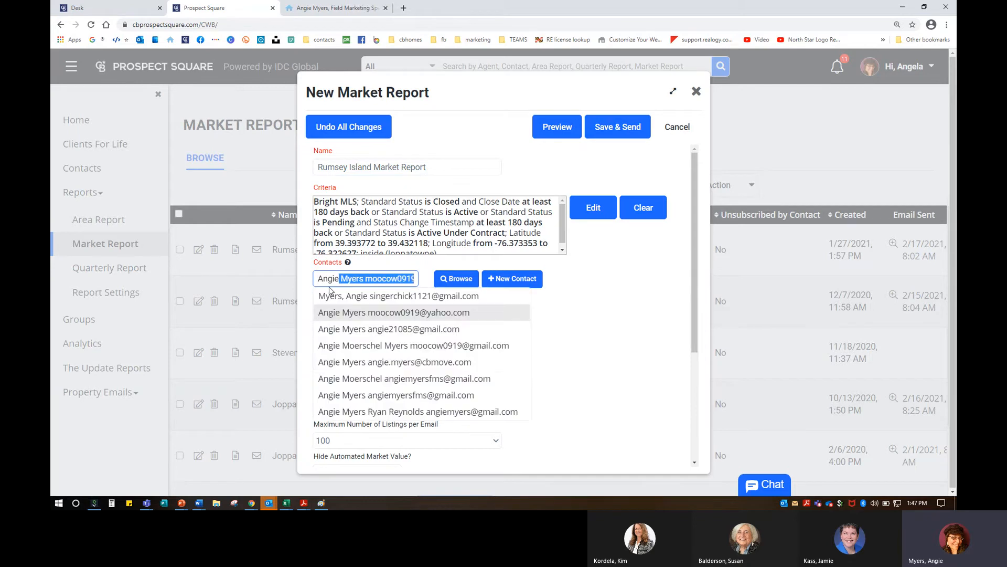
left_click(446, 362)
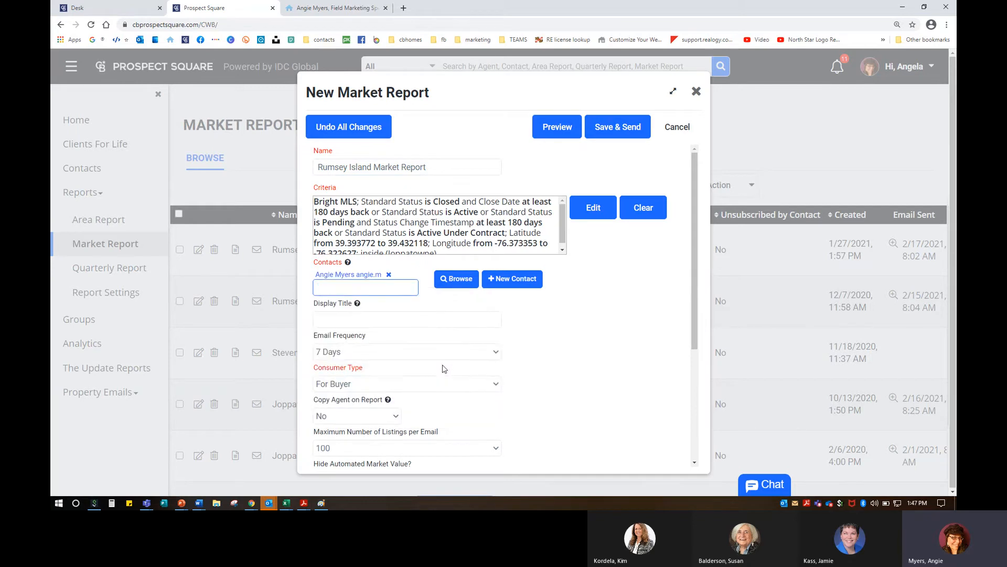
scroll(376, 273, "down", 1)
mouse_move(359, 257)
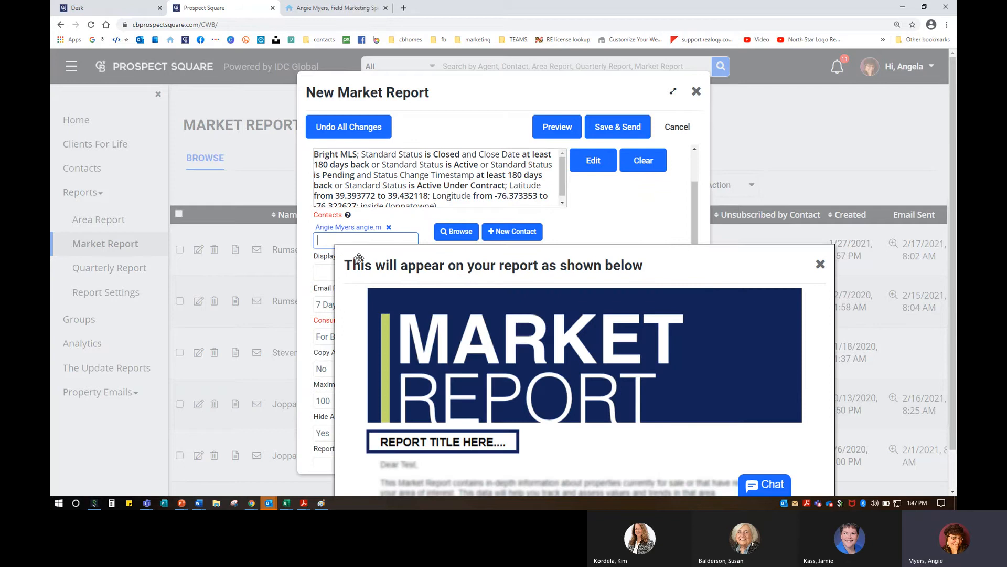
Step: Give the report the display title 'Rumsey Island'
scroll(360, 259, "down", 1)
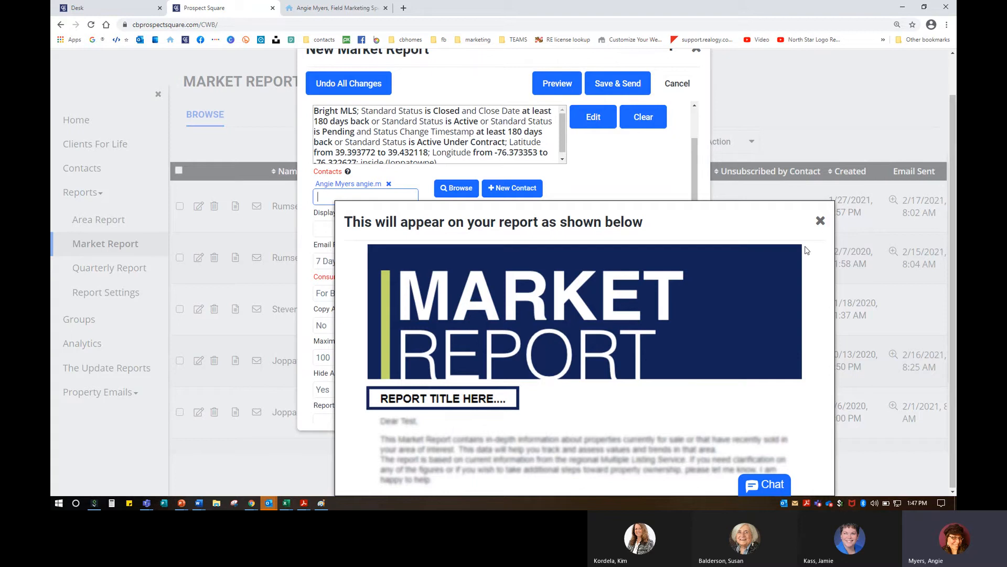
left_click(818, 223)
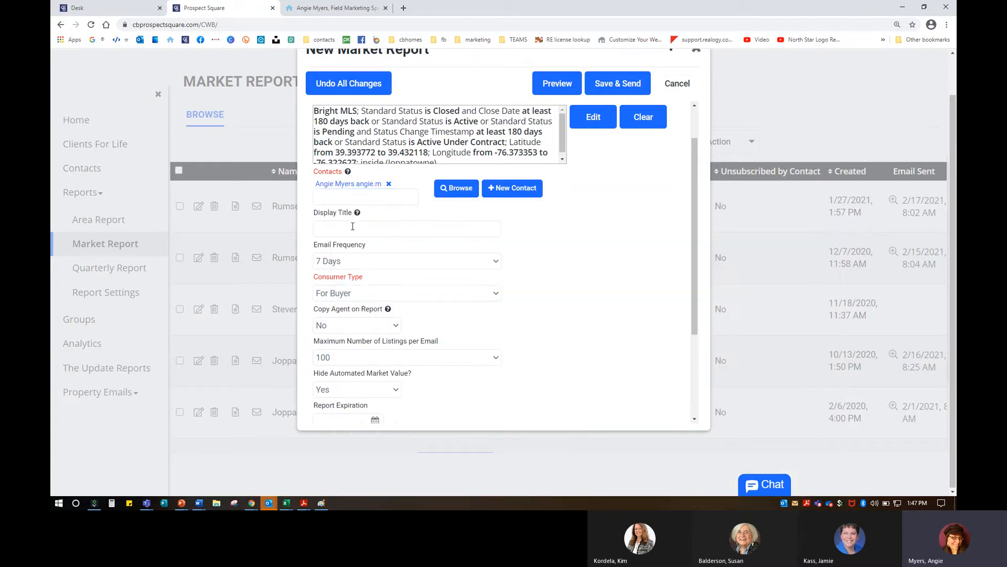
left_click(353, 226)
type("Rumsey")
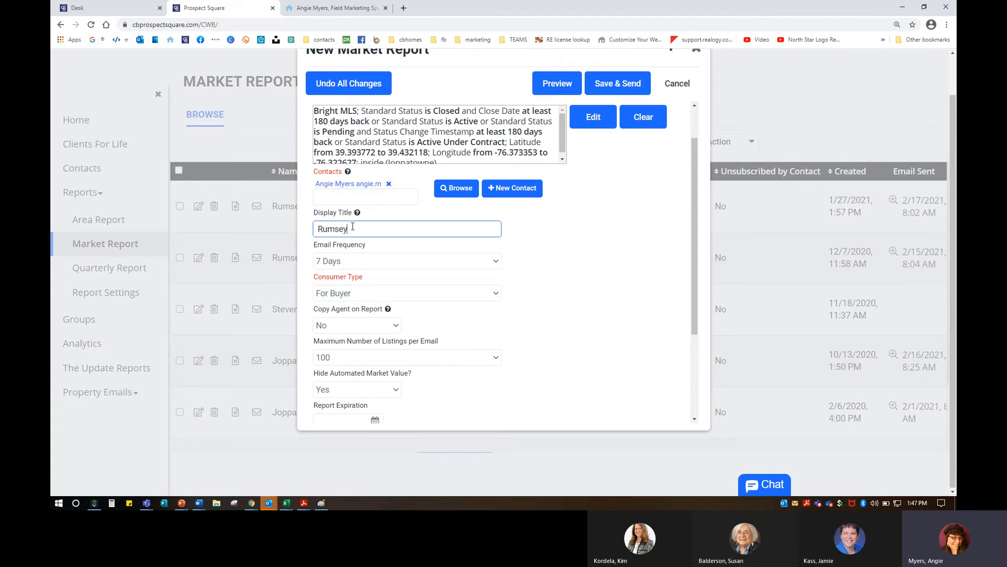
type(" Island")
left_click(349, 261)
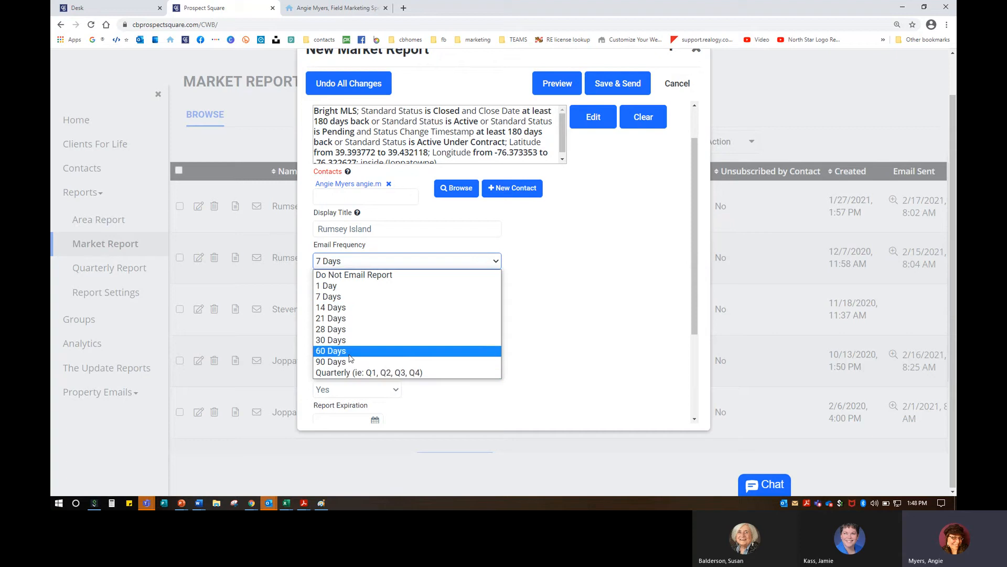
Step: Email the report every 14 Days and set Consumer Type to For Prospect
left_click(367, 307)
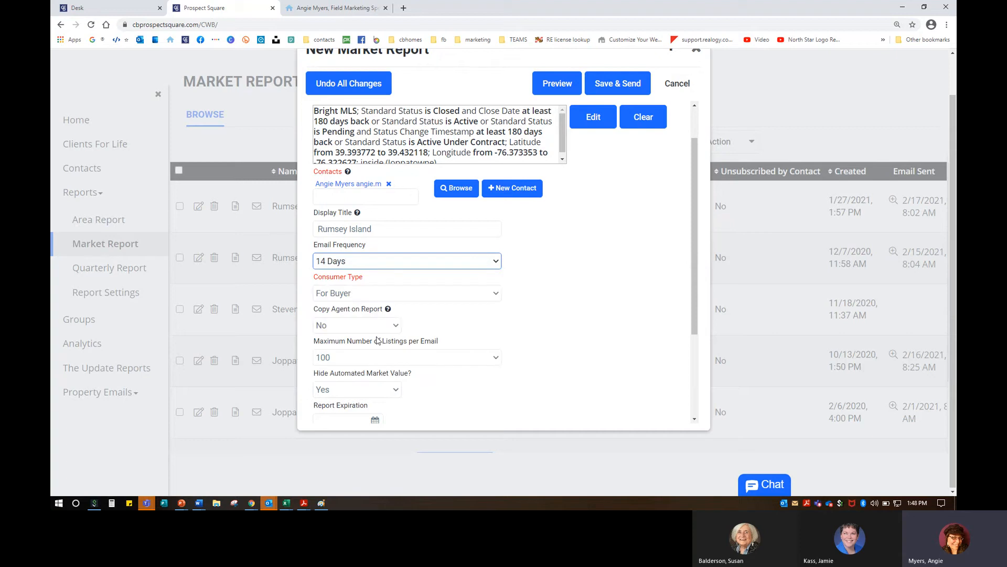
left_click(358, 296)
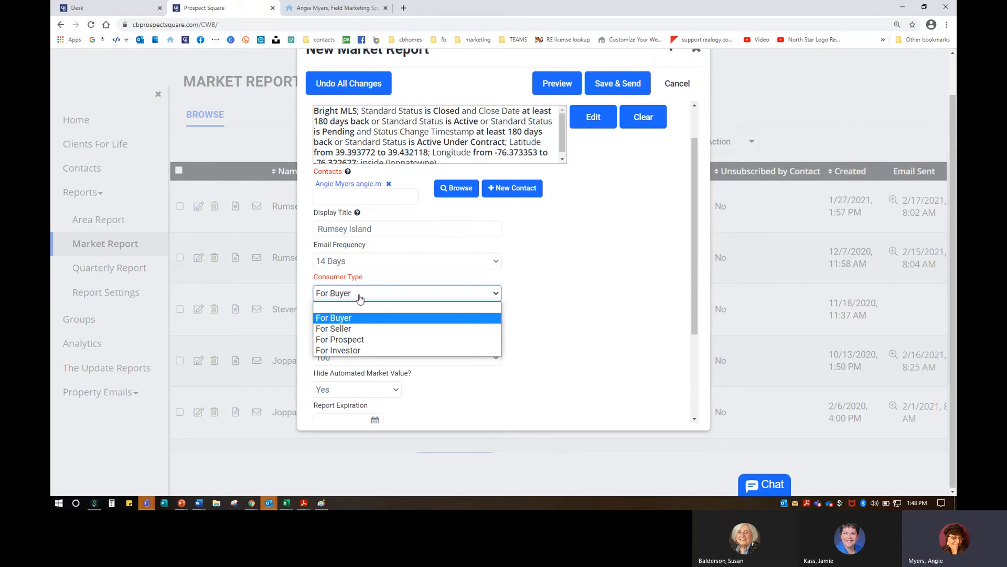
left_click(347, 340)
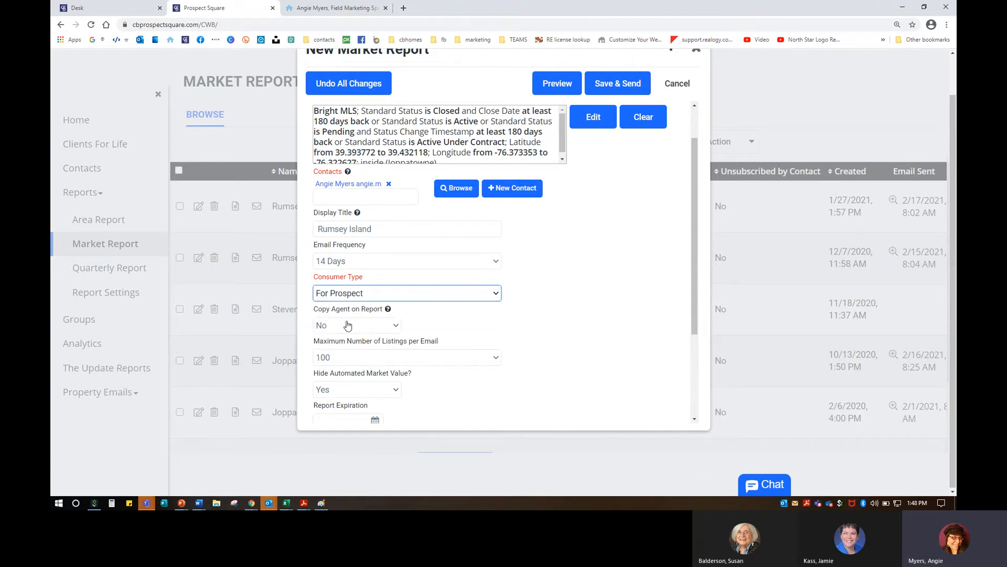
scroll(352, 325, "down", 1)
scroll(356, 320, "down", 3)
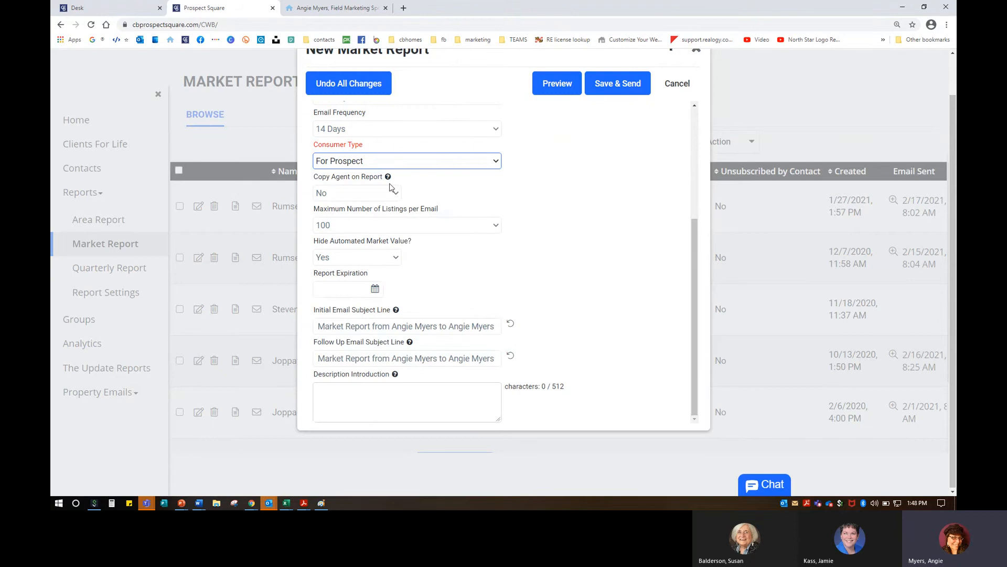
mouse_move(389, 178)
scroll(418, 245, "up", 3)
scroll(418, 245, "down", 1)
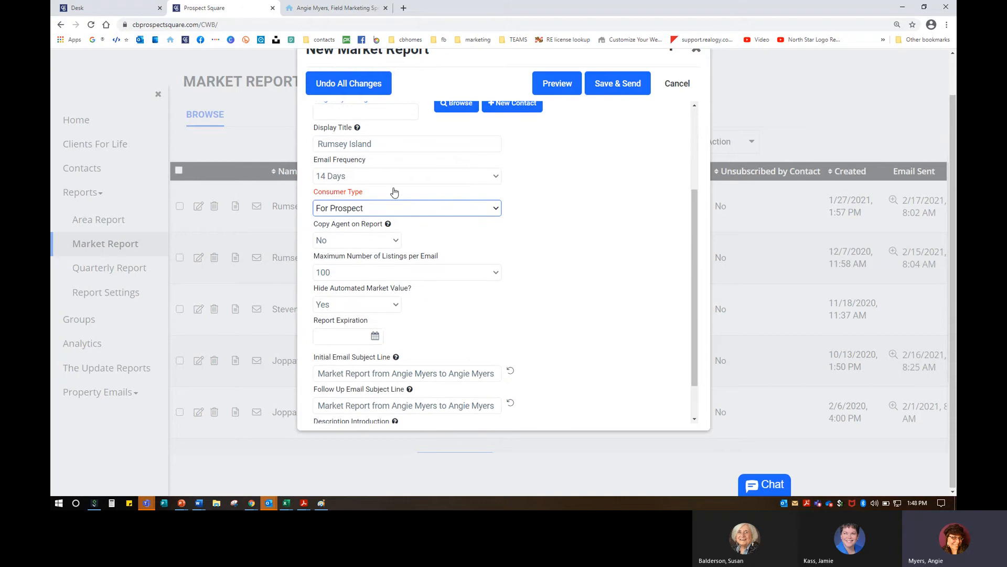
Step: Keep the maximum number of listings per email at 100
left_click(382, 273)
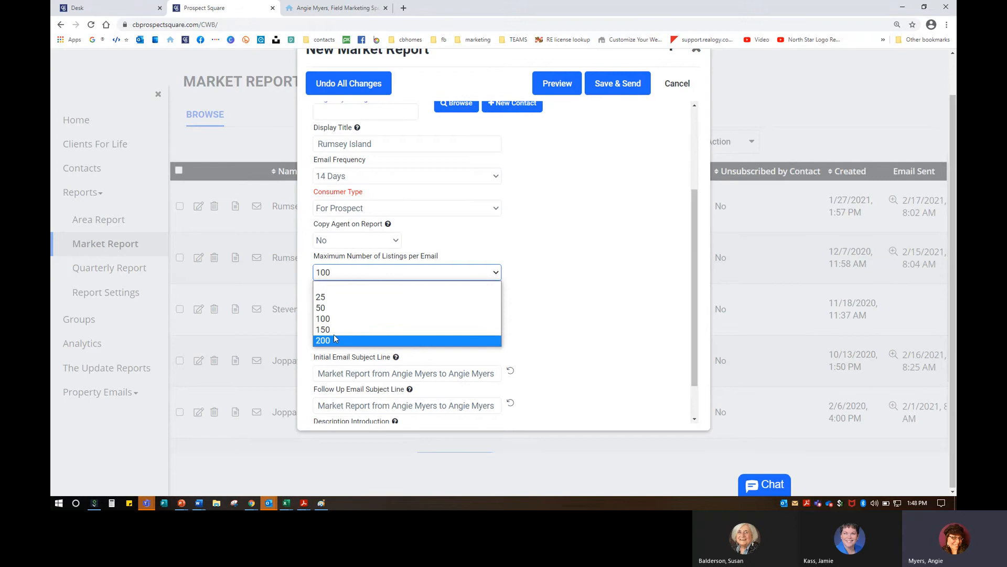
left_click(335, 319)
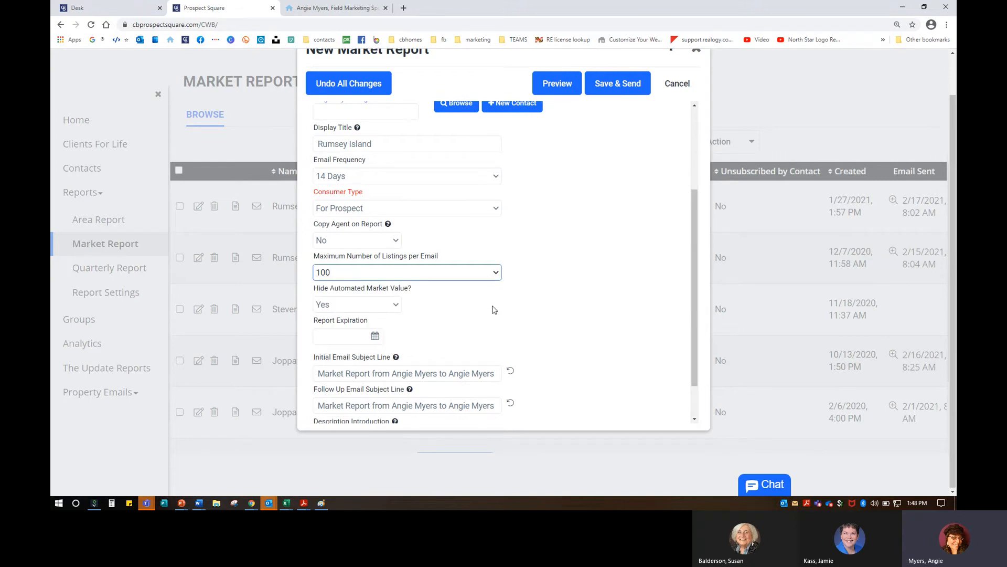
scroll(337, 339, "down", 1)
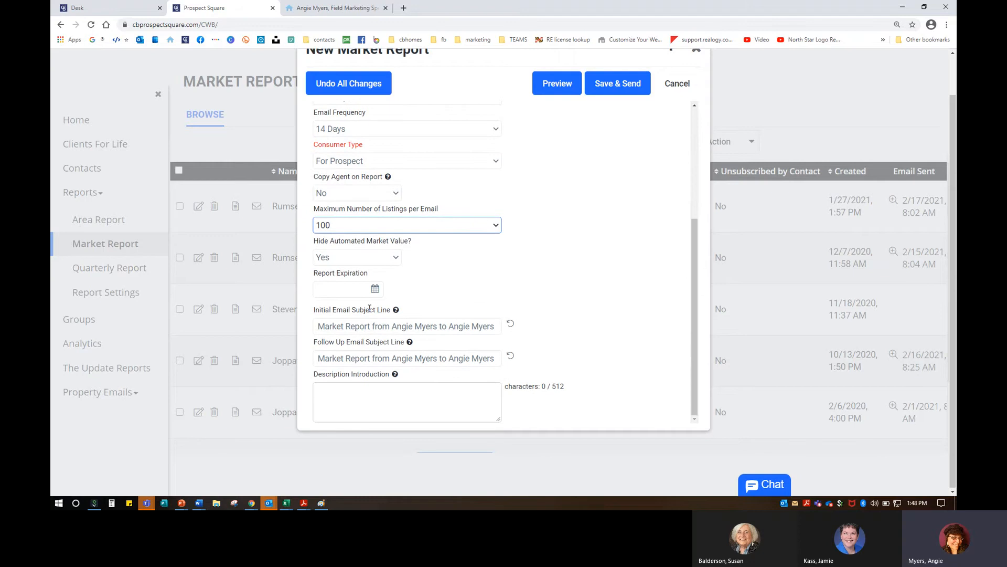
left_click(374, 289)
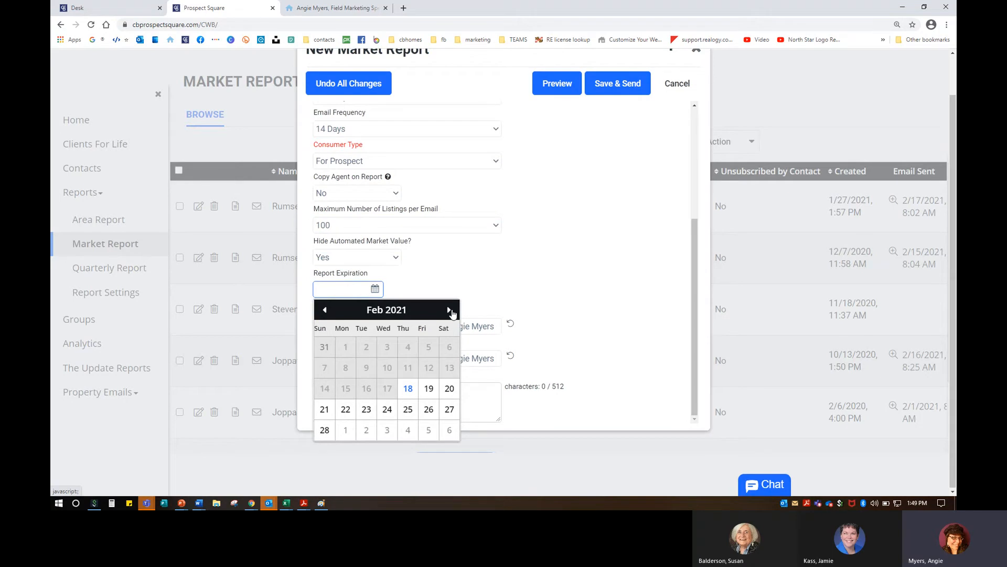
Step: Set the report expiration date to 4/14/2021
left_click(449, 310)
left_click(449, 310)
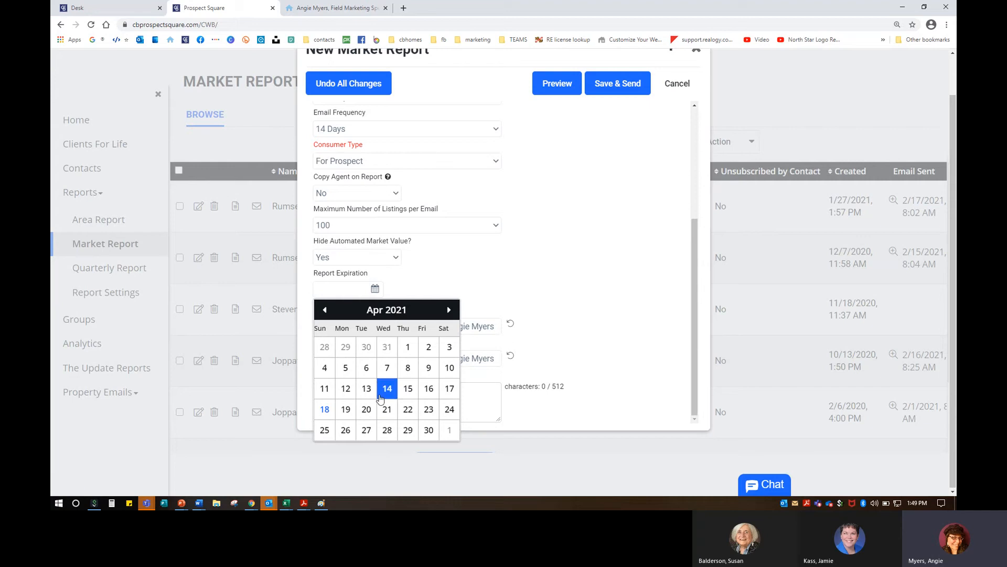
left_click(386, 389)
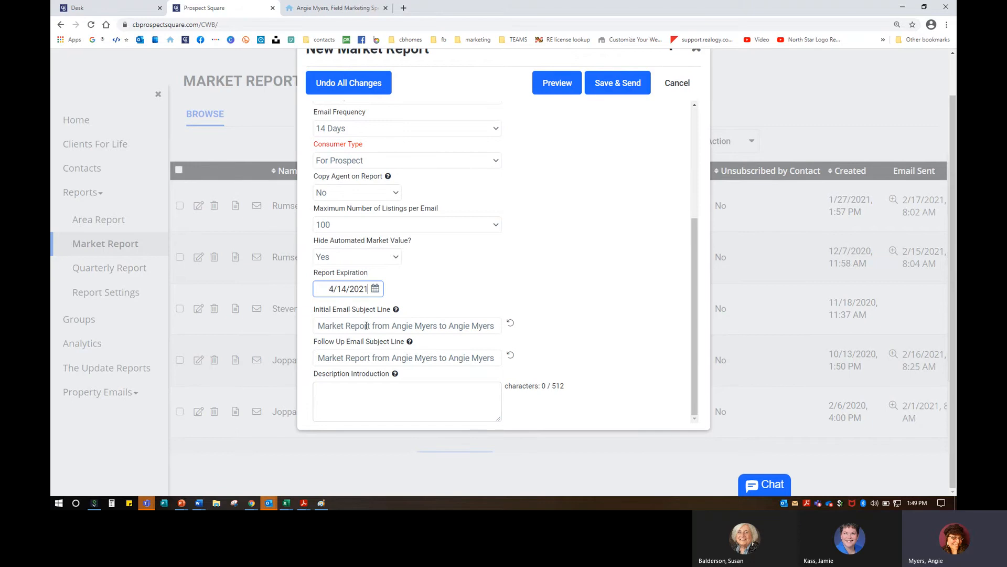
Step: Enter 'Rumsey Island Properties' as the description introduction and preview the report
left_click(353, 399)
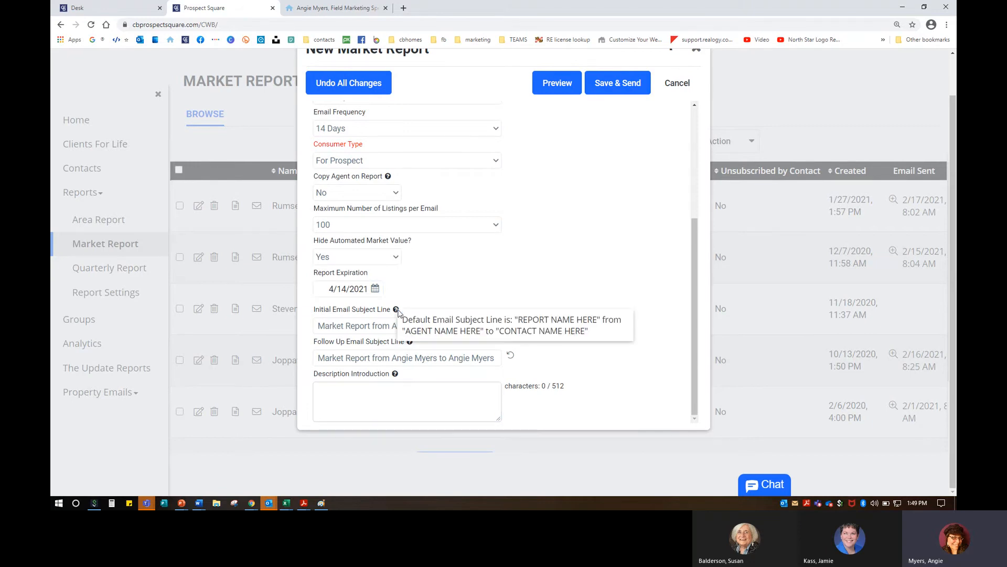
left_click(395, 376)
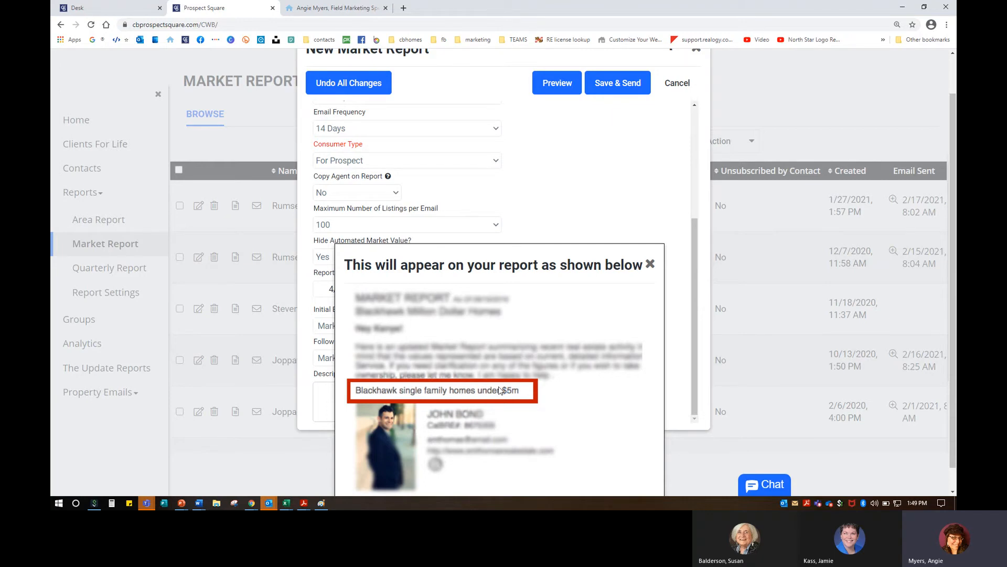
left_click(535, 237)
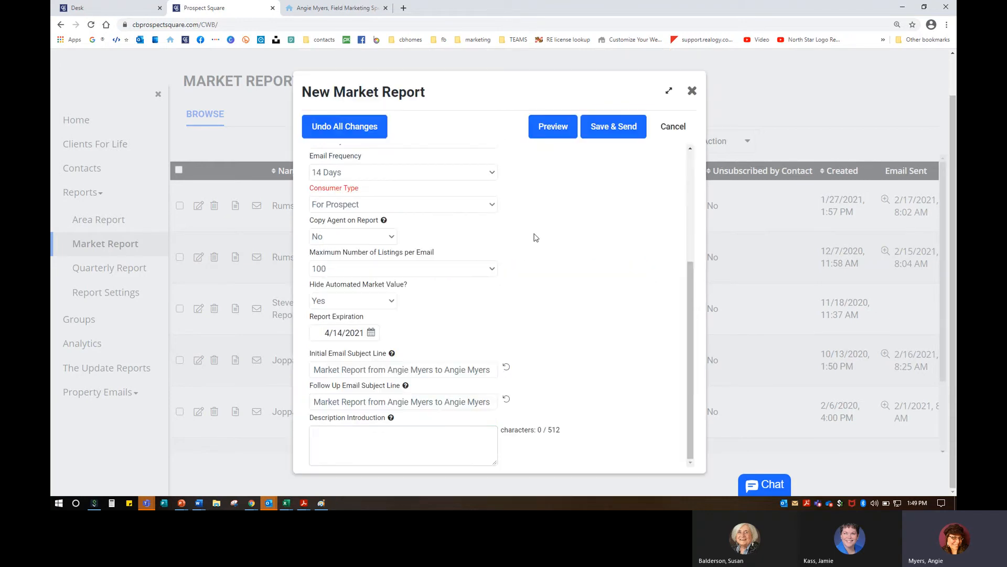
left_click(345, 430)
type("Rumsey")
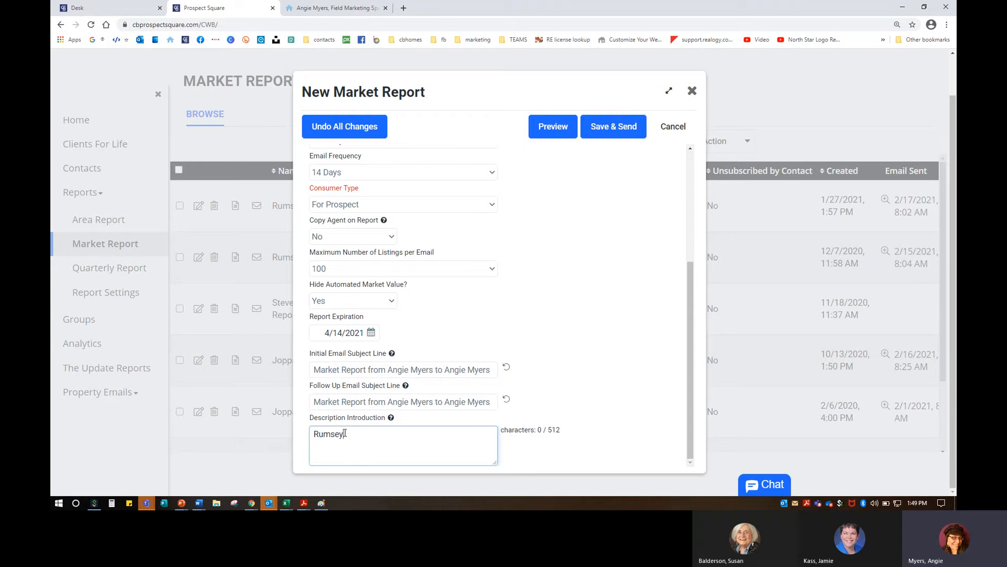
type(" Island Properties")
left_click(549, 129)
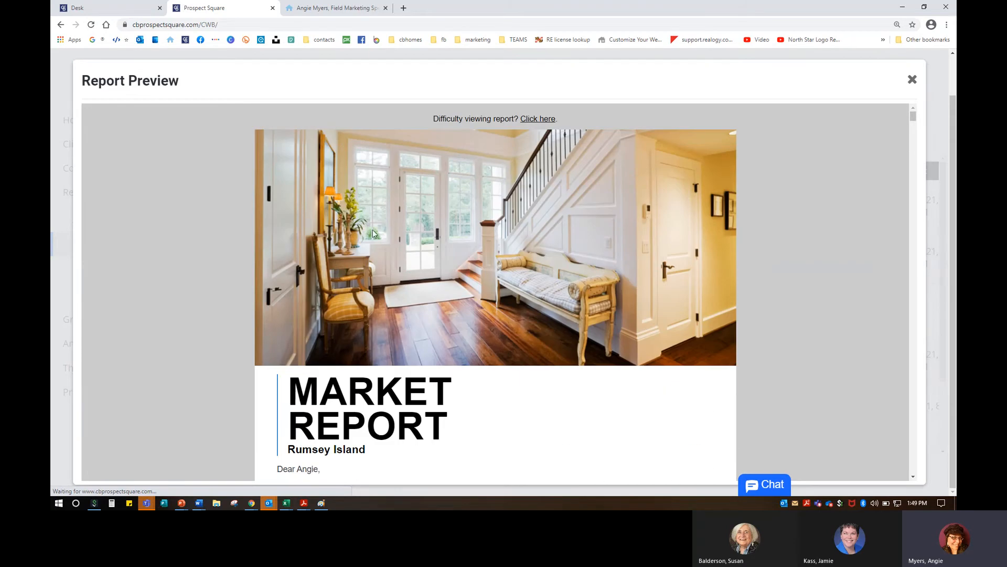
scroll(461, 253, "down", 3)
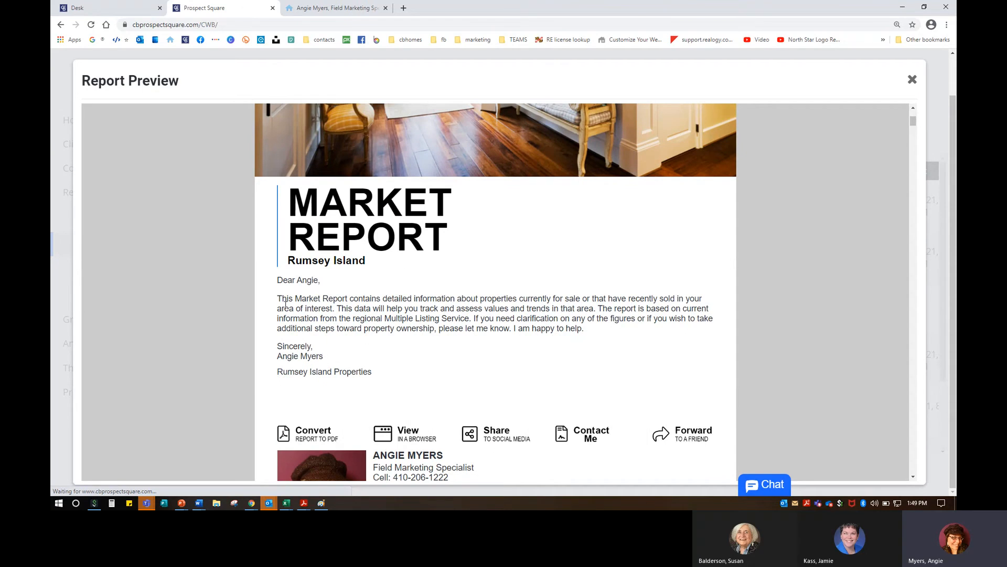
left_click_drag(271, 300, 610, 334)
left_click(538, 332)
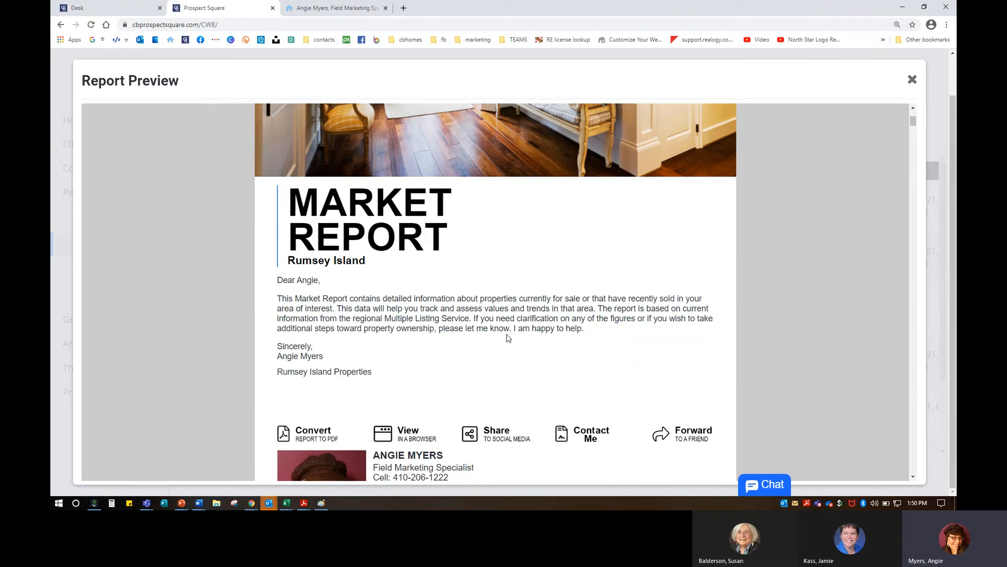
scroll(508, 338, "down", 3)
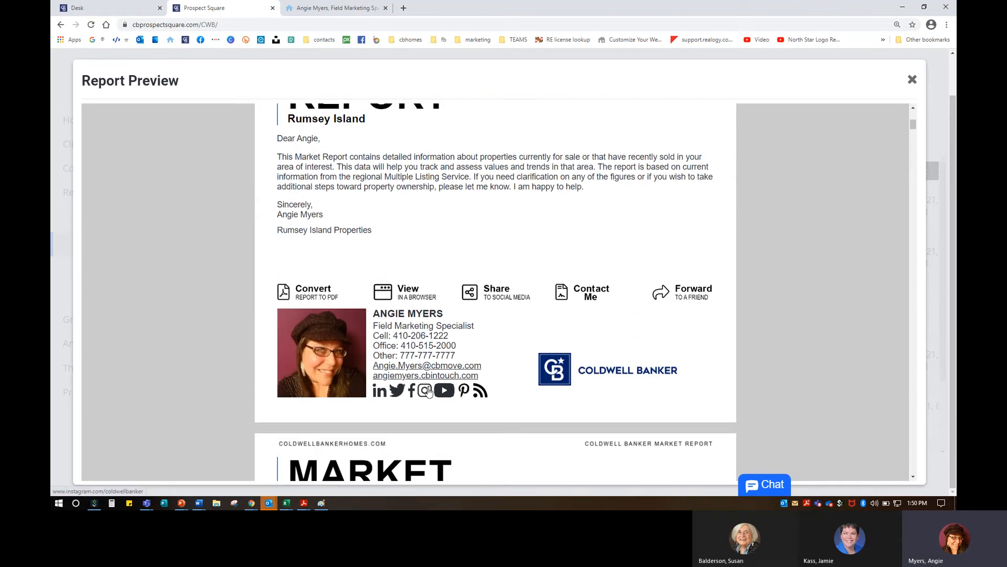
scroll(429, 390, "down", 8)
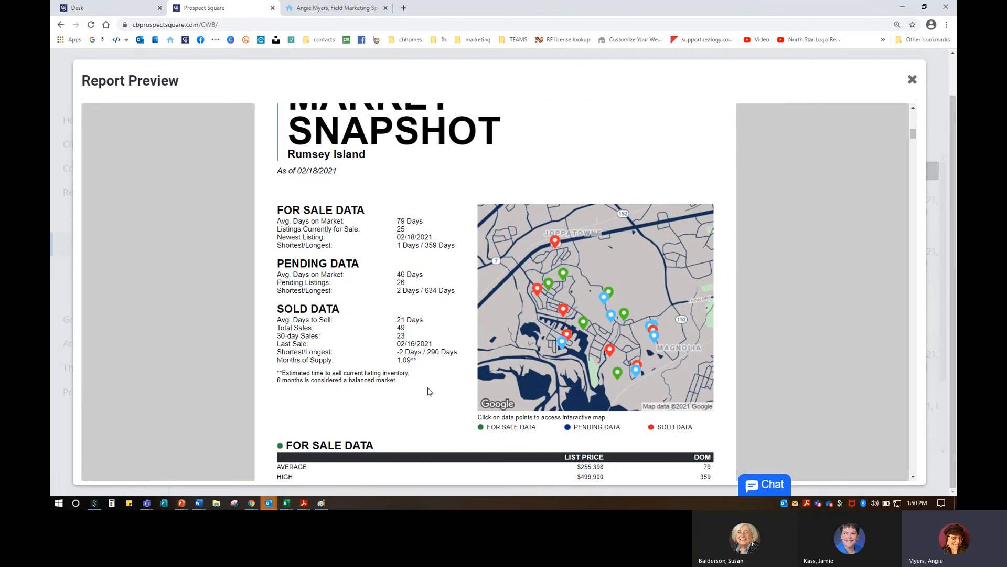
key("ctrl+plus")
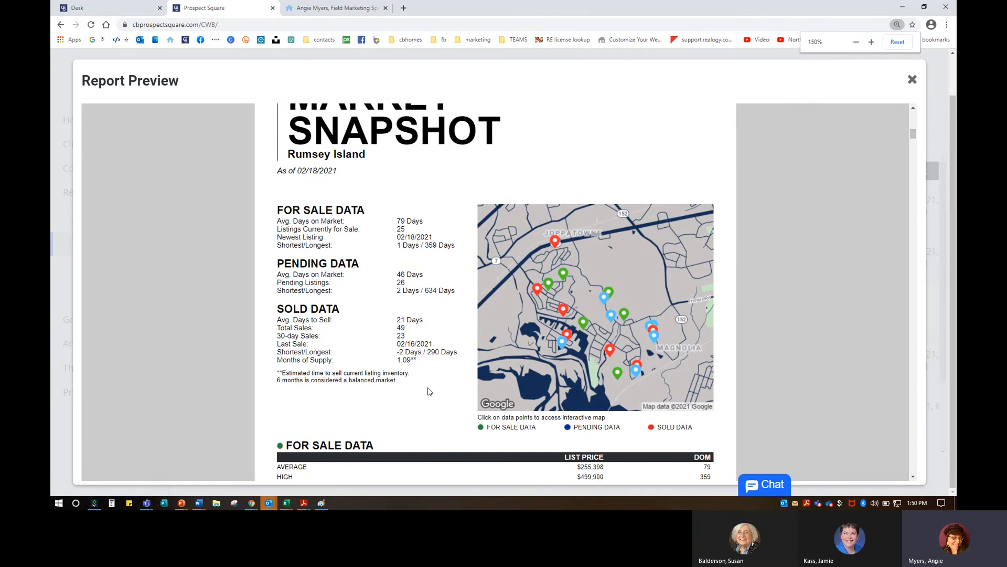
scroll(429, 391, "down", 2)
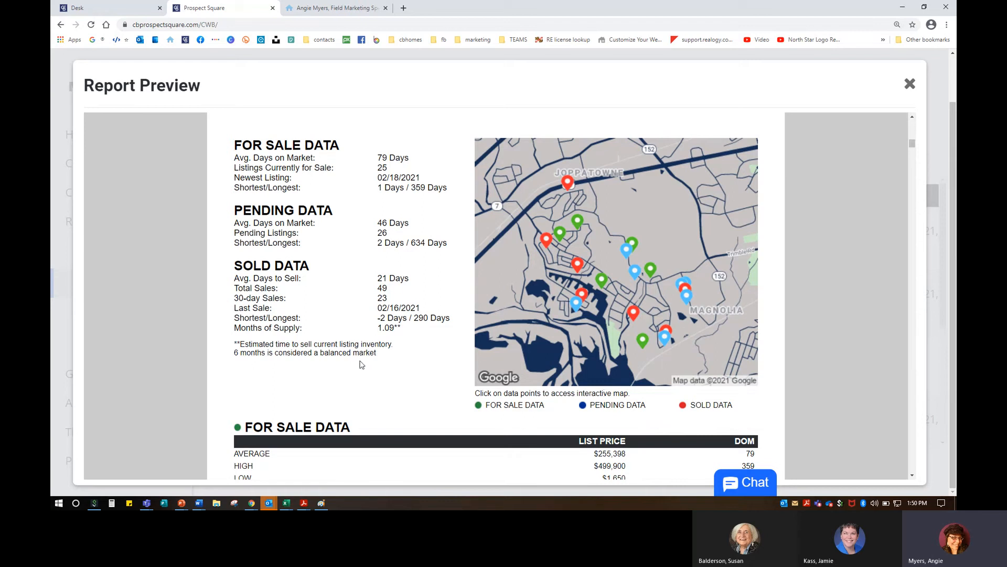
scroll(361, 364, "down", 5)
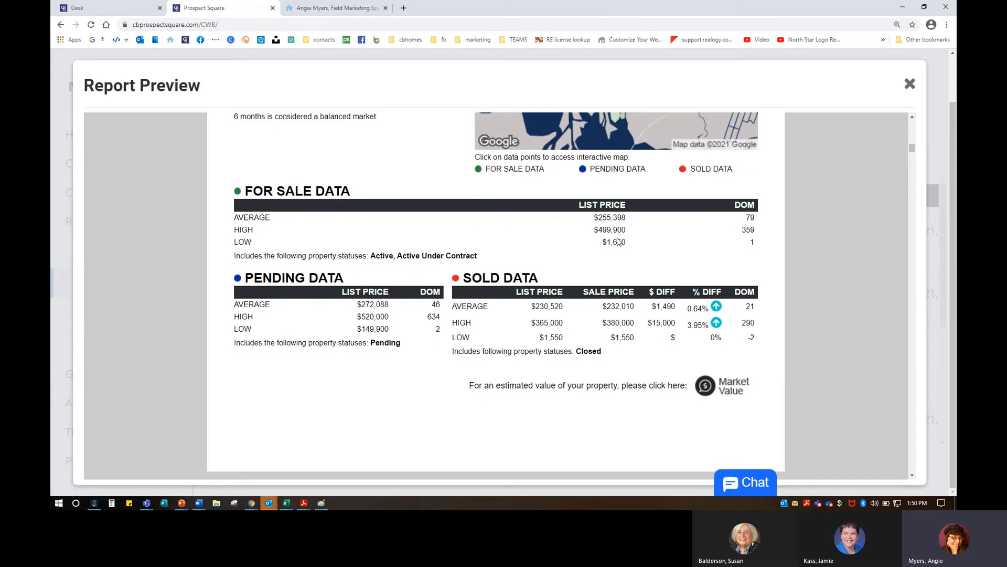
left_click_drag(235, 218, 763, 218)
left_click(707, 238)
left_click_drag(741, 231, 752, 229)
left_click(630, 267)
scroll(474, 330, "down", 2)
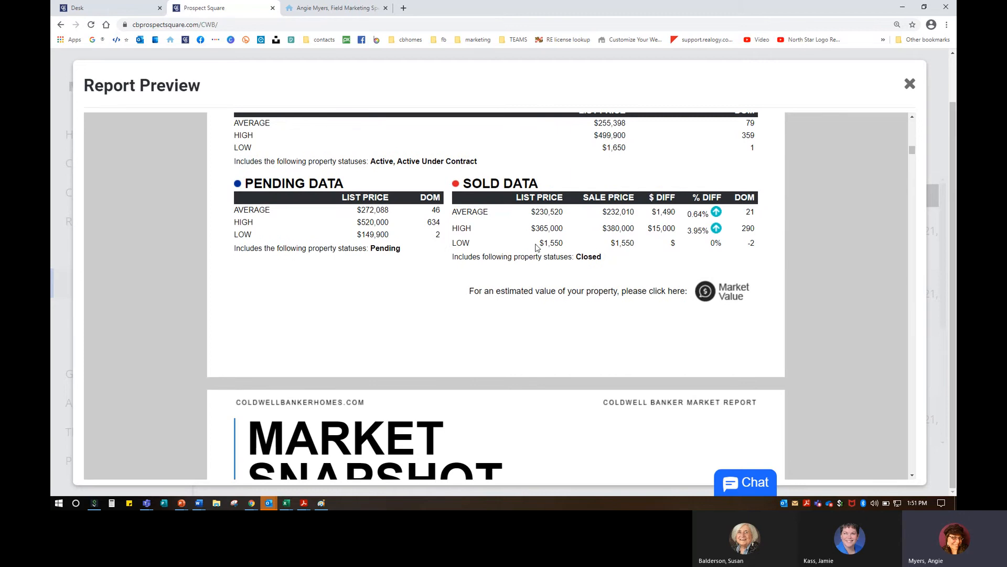
scroll(521, 309, "down", 7)
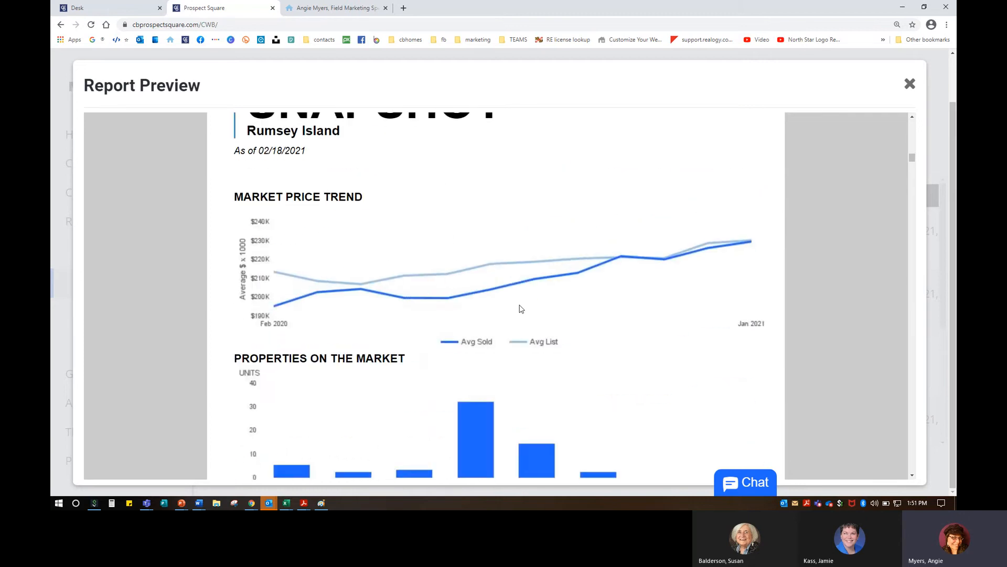
scroll(521, 309, "down", 5)
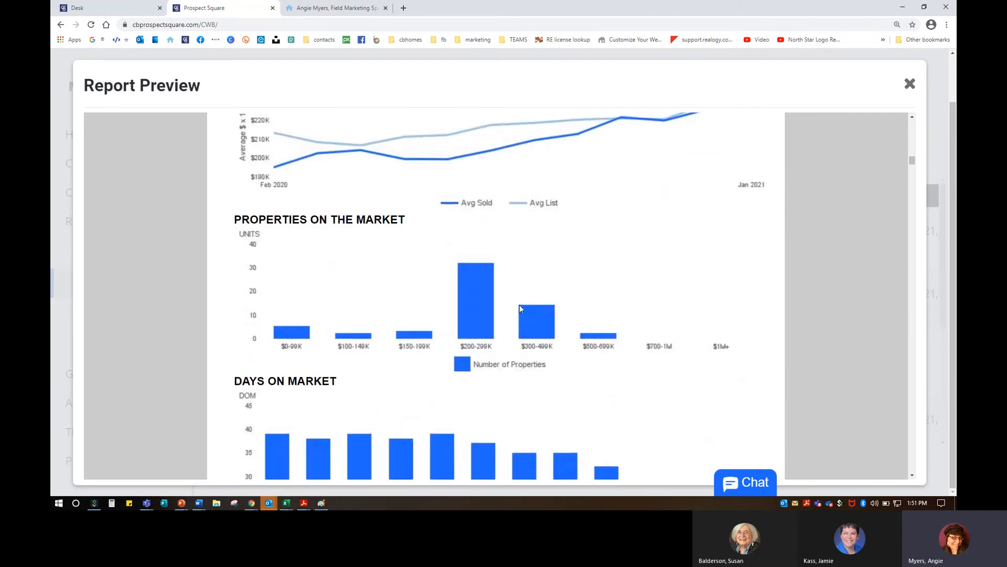
scroll(521, 308, "up", 2)
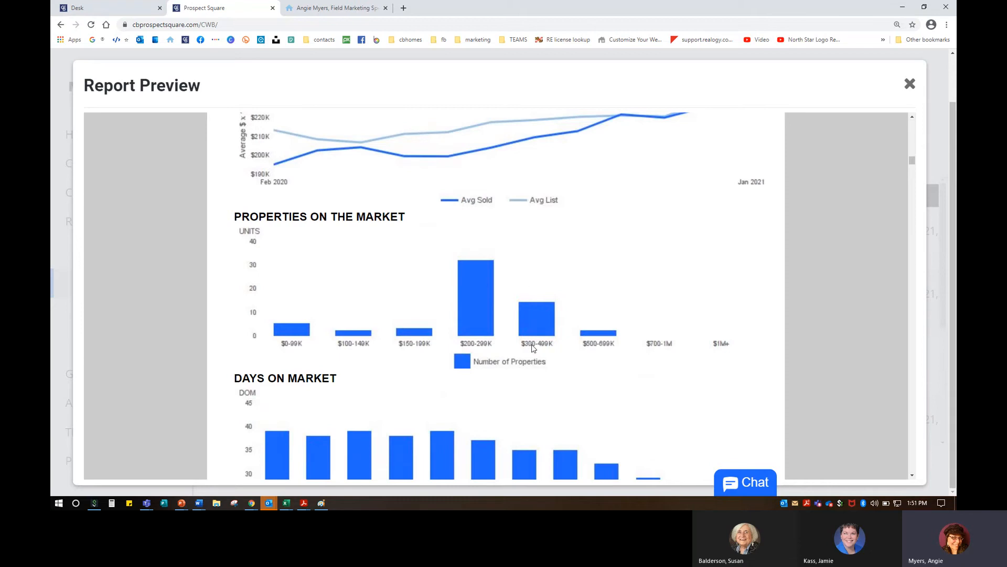
scroll(534, 348, "down", 3)
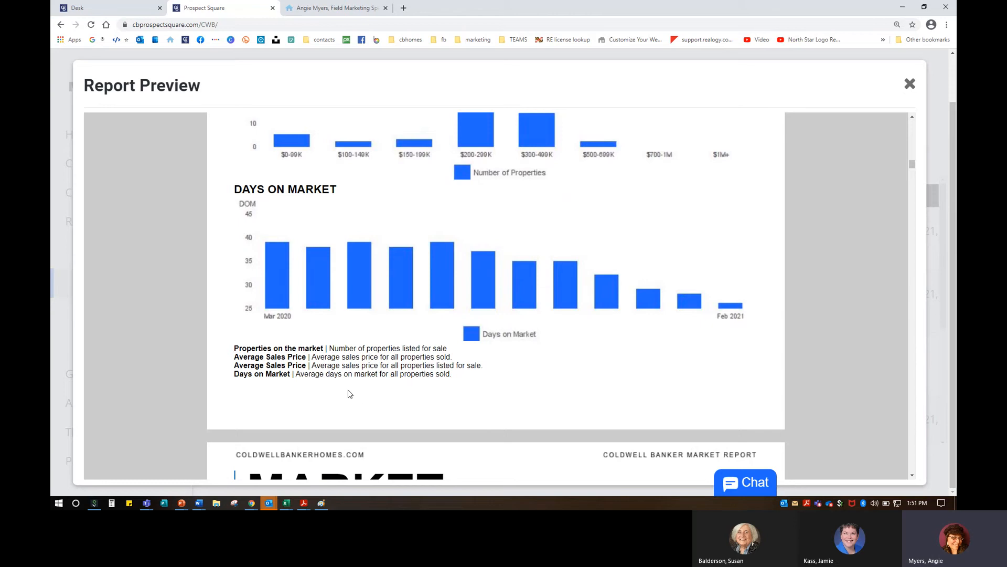
scroll(350, 394, "down", 9)
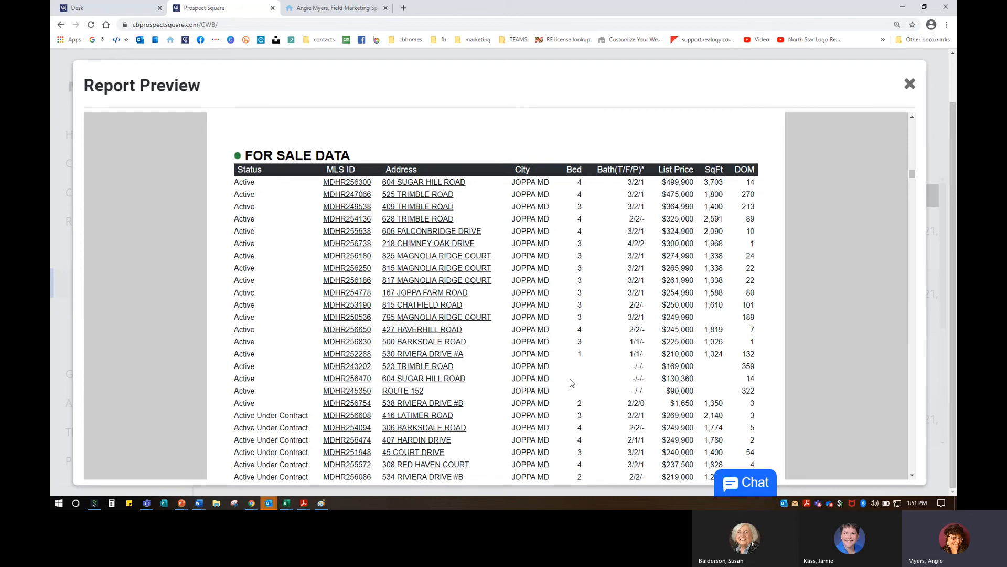
scroll(571, 383, "down", 15)
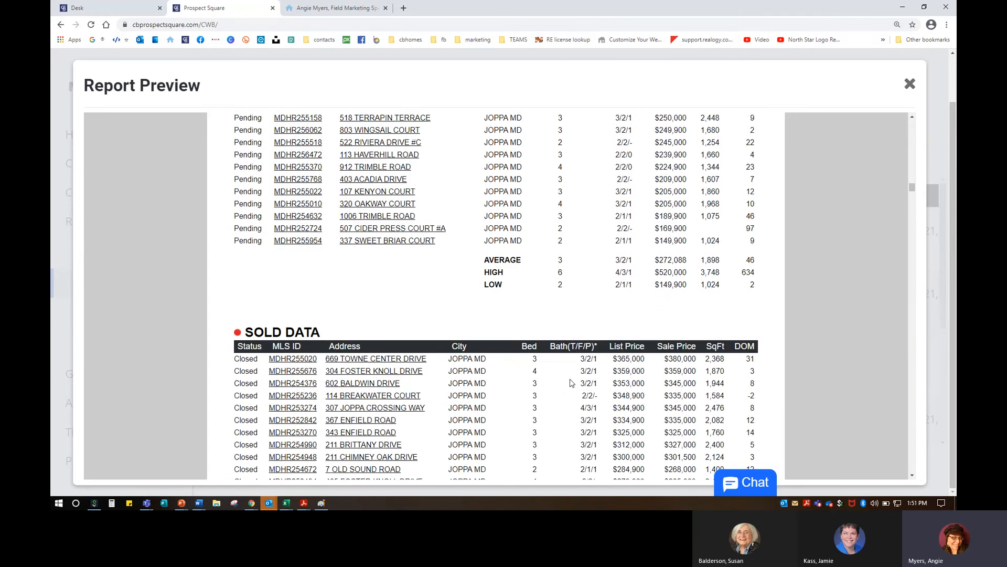
scroll(572, 382, "down", 15)
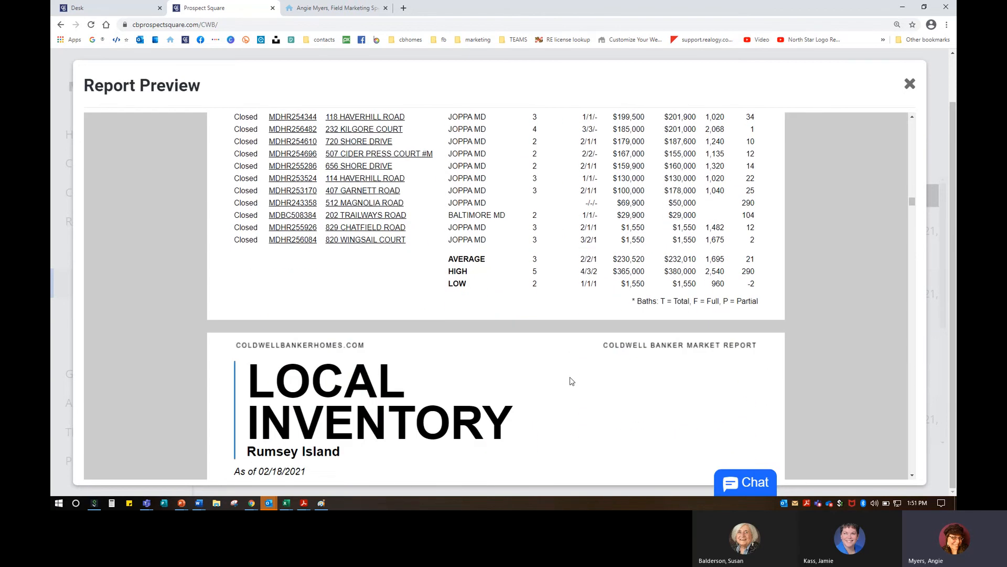
scroll(572, 381, "down", 8)
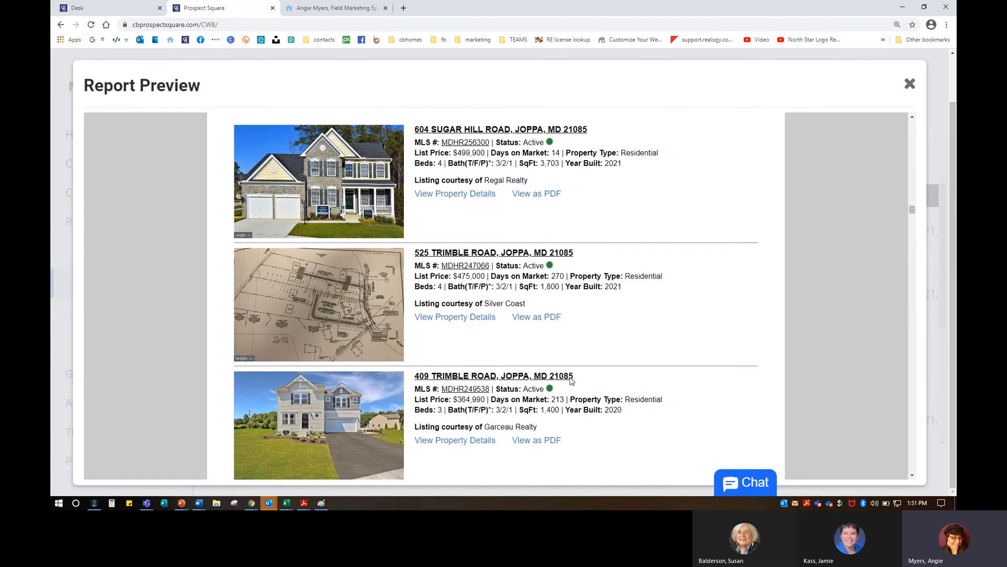
scroll(571, 381, "down", 2)
scroll(572, 381, "down", 4)
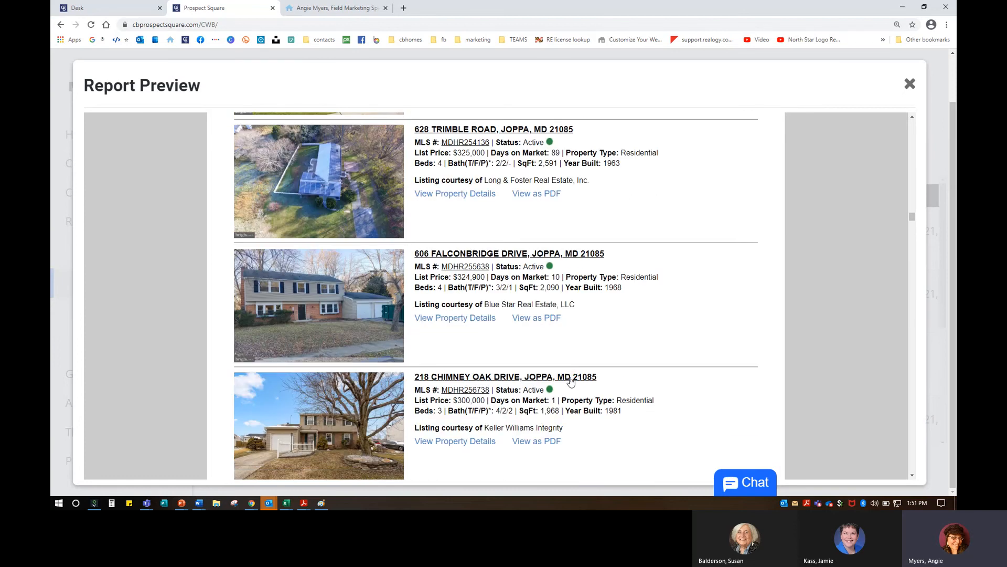
scroll(572, 381, "down", 2)
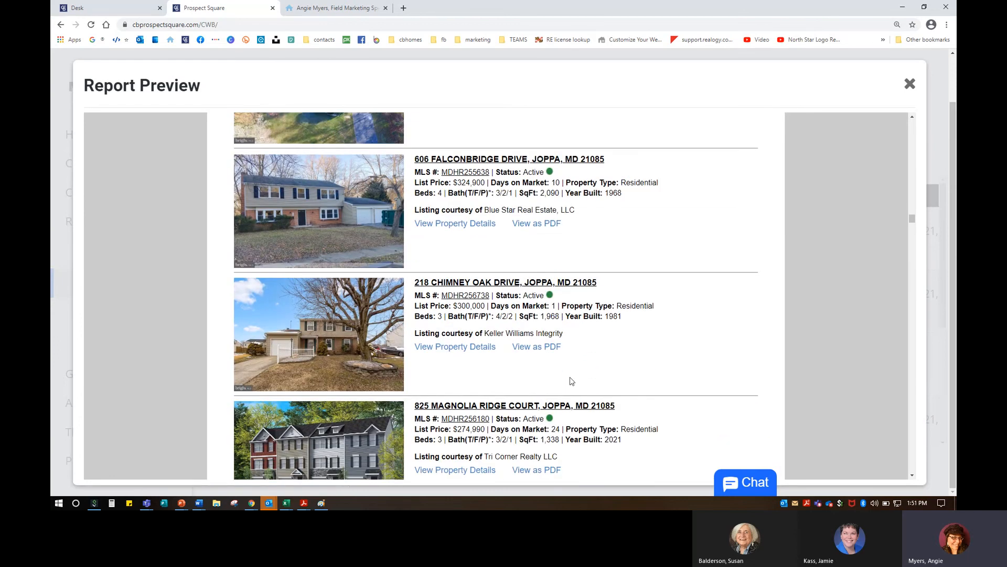
scroll(572, 381, "down", 6)
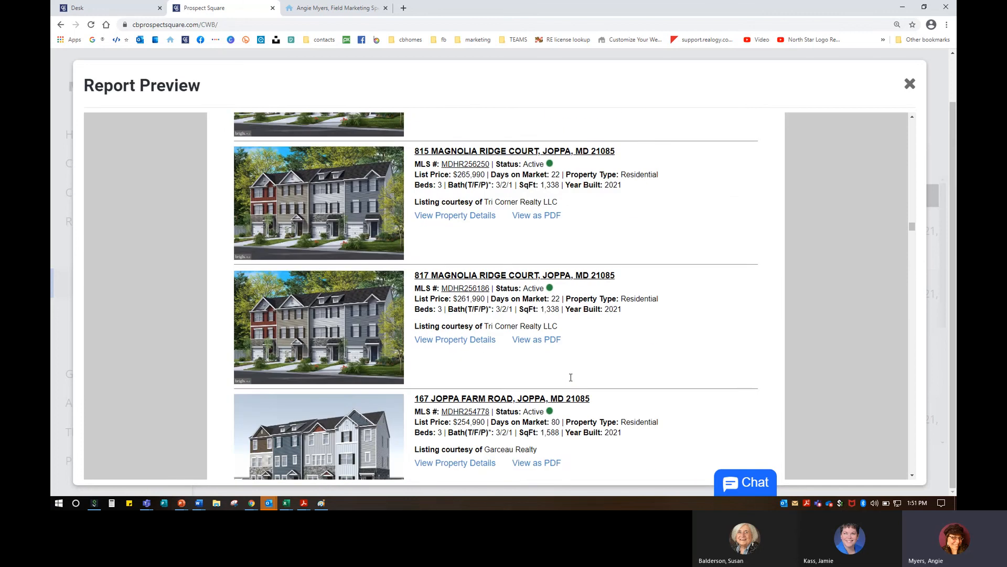
scroll(572, 380, "down", 5)
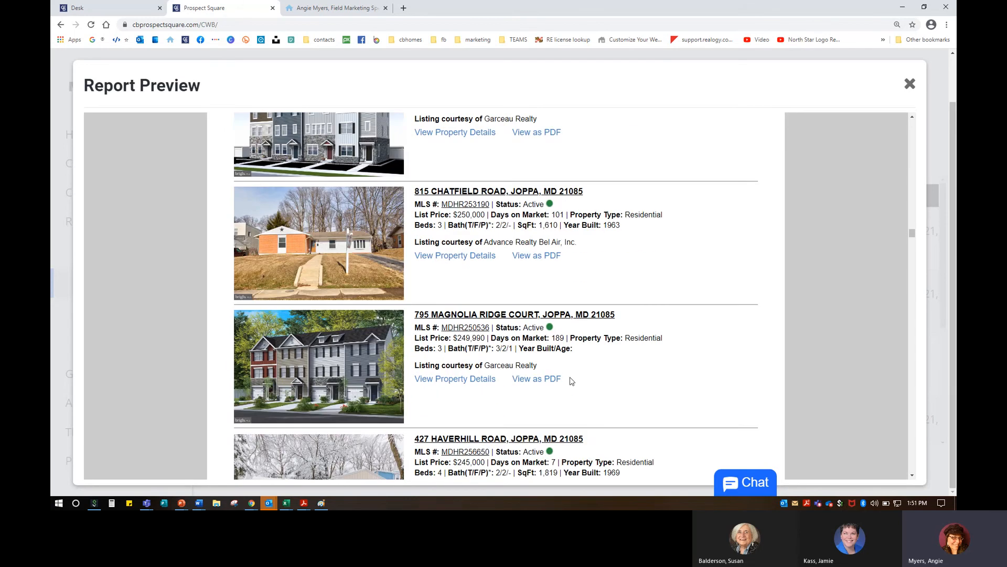
scroll(571, 381, "down", 3)
scroll(571, 381, "up", 2)
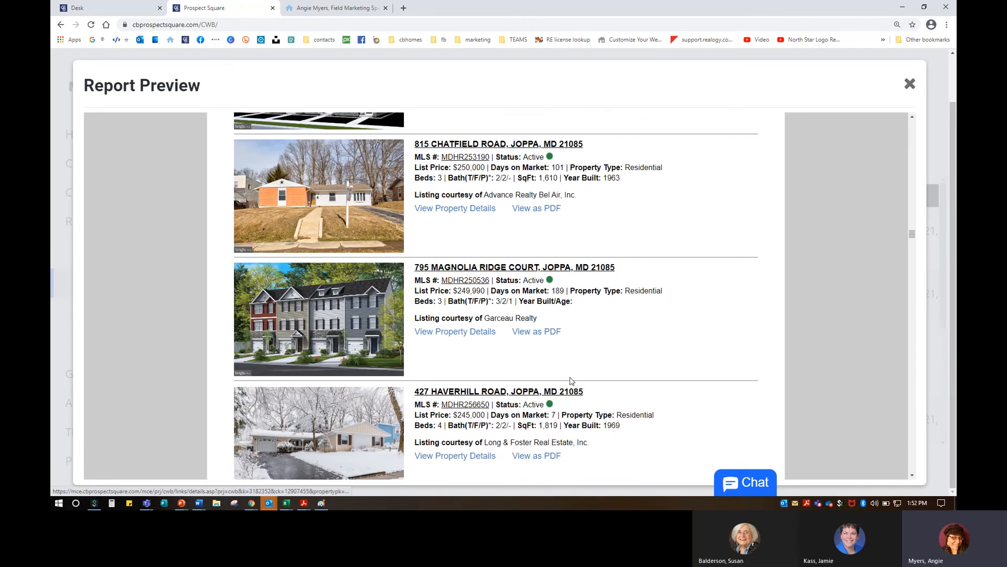
scroll(571, 381, "down", 5)
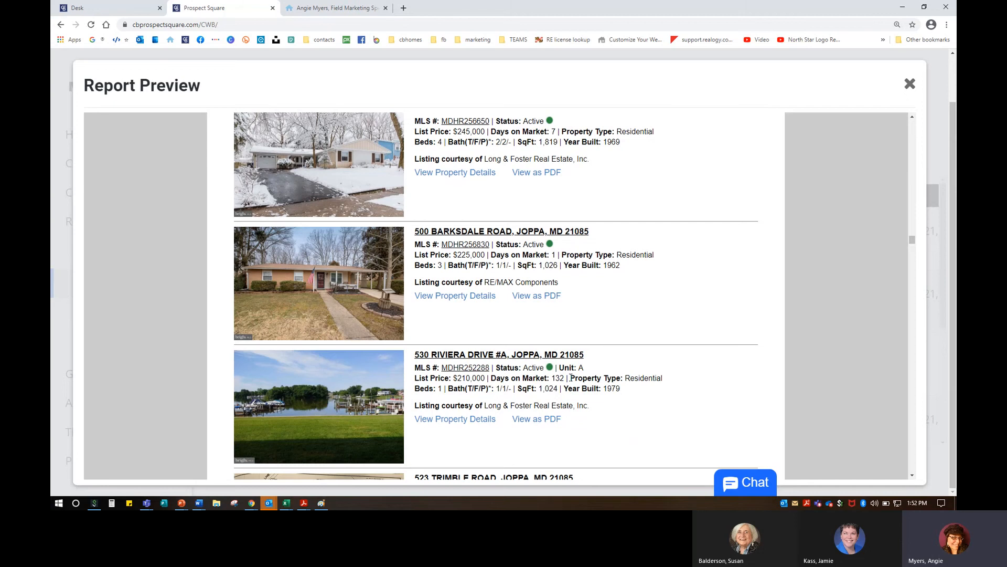
scroll(571, 371, "down", 4)
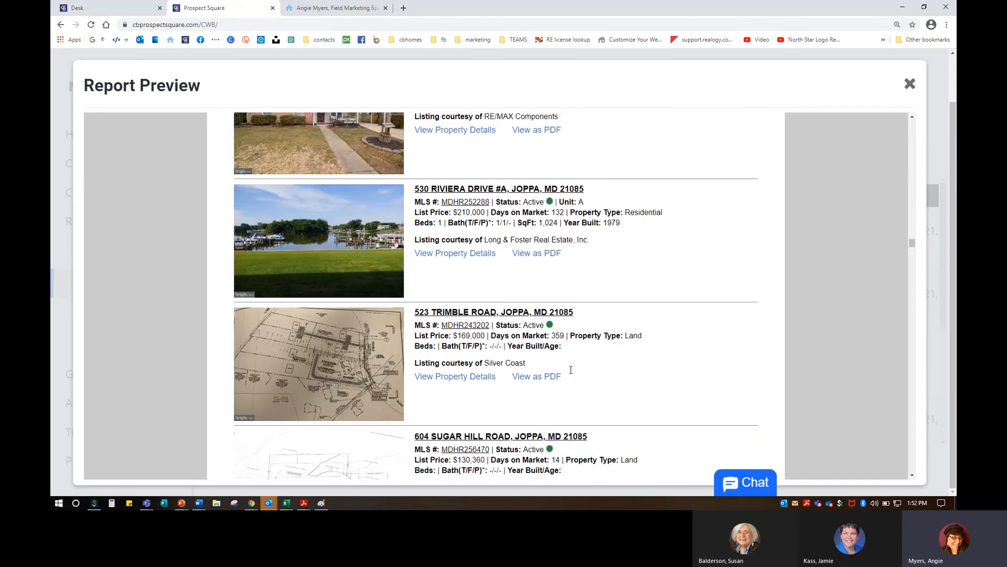
left_click(361, 216)
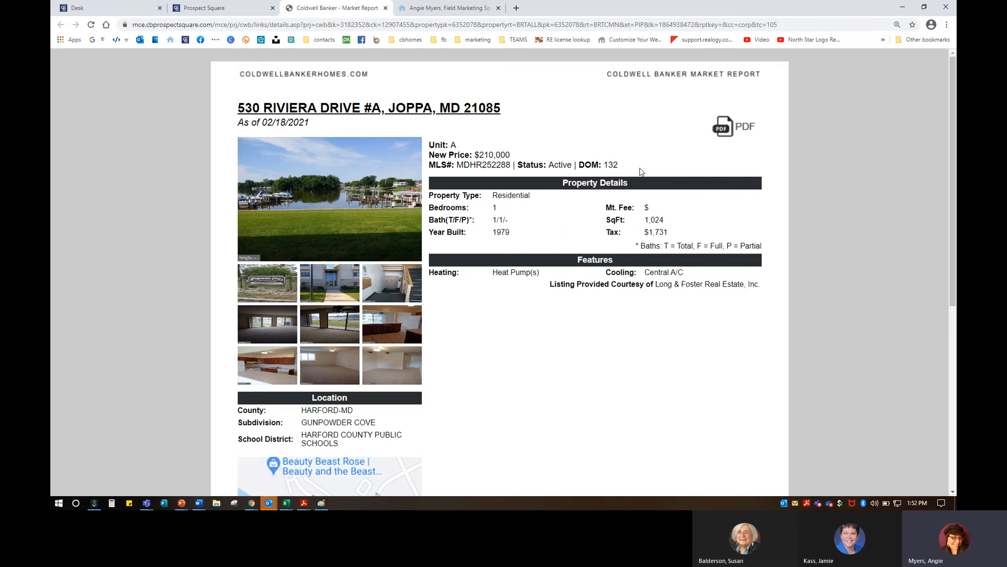
left_click(383, 200)
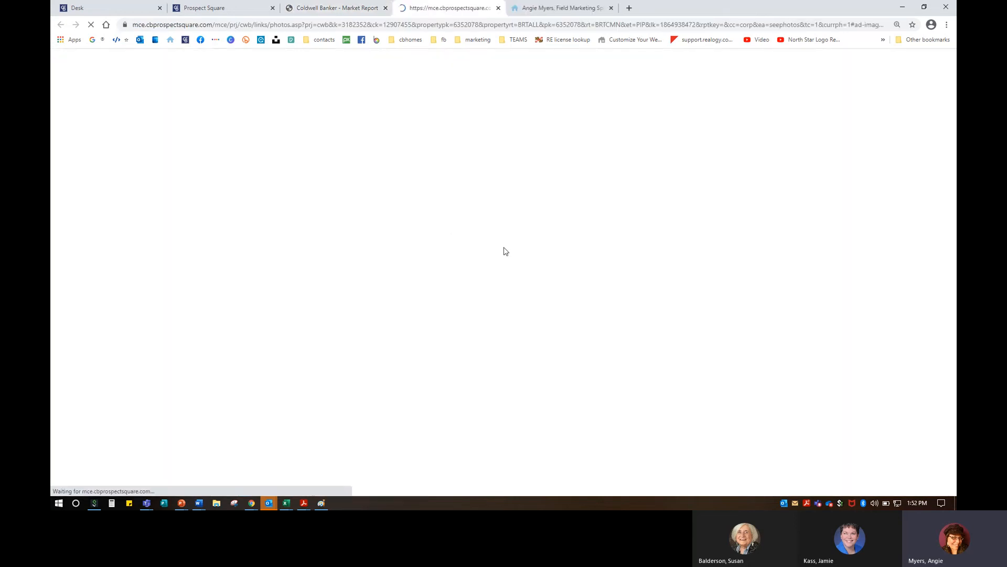
scroll(761, 420, "down", 2)
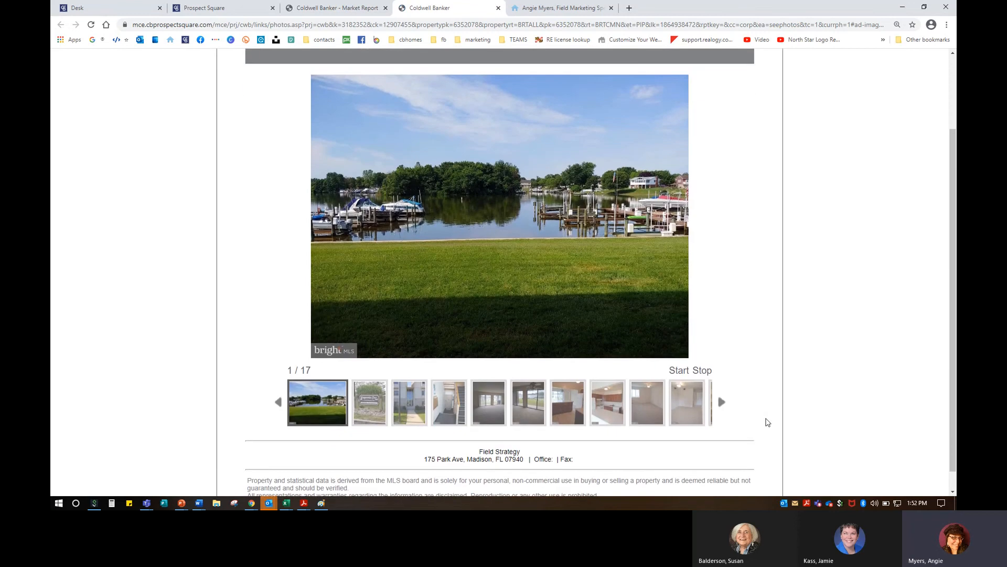
left_click(690, 374)
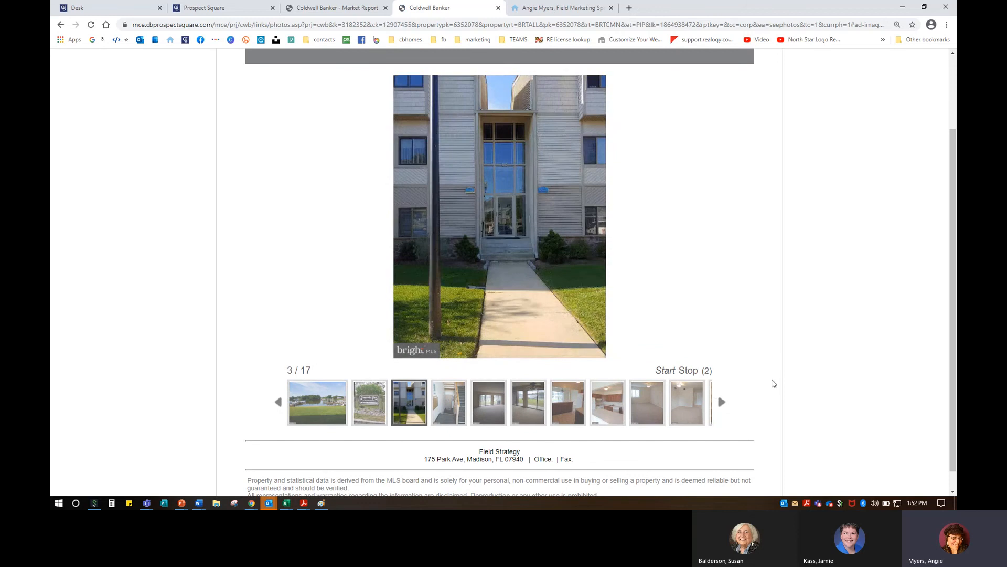
left_click(687, 371)
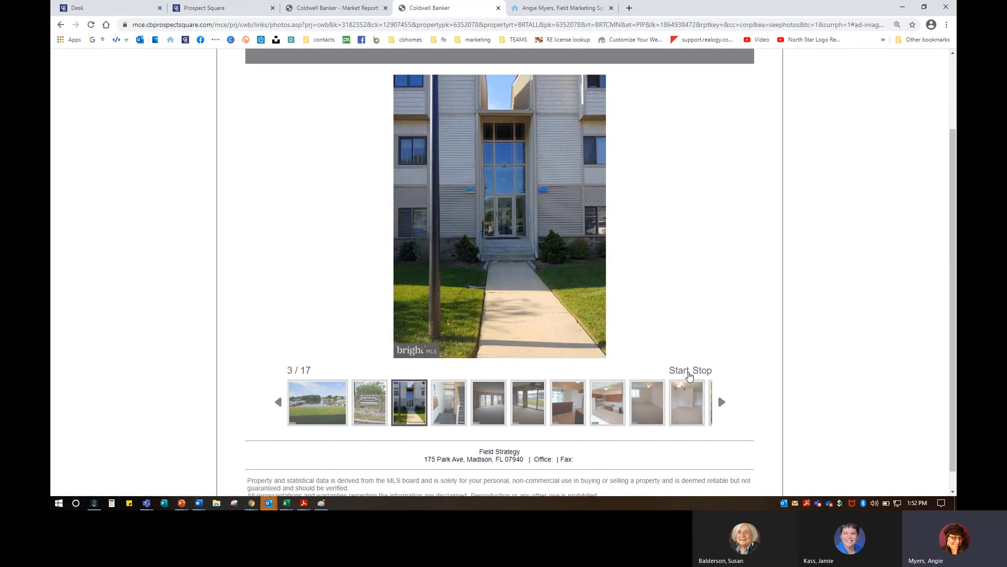
left_click(687, 402)
left_click(647, 408)
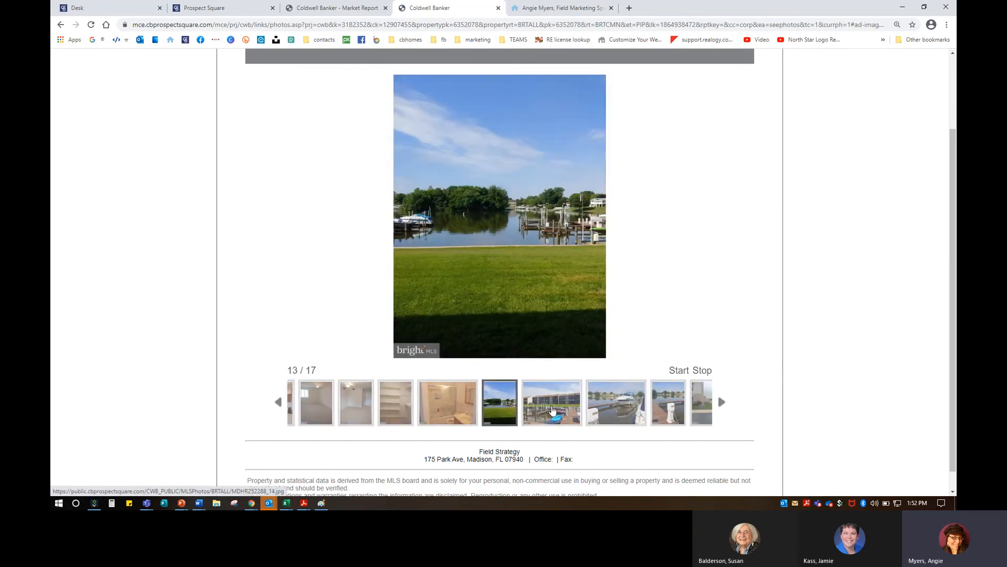
left_click(554, 411)
left_click(592, 411)
scroll(593, 367, "up", 2)
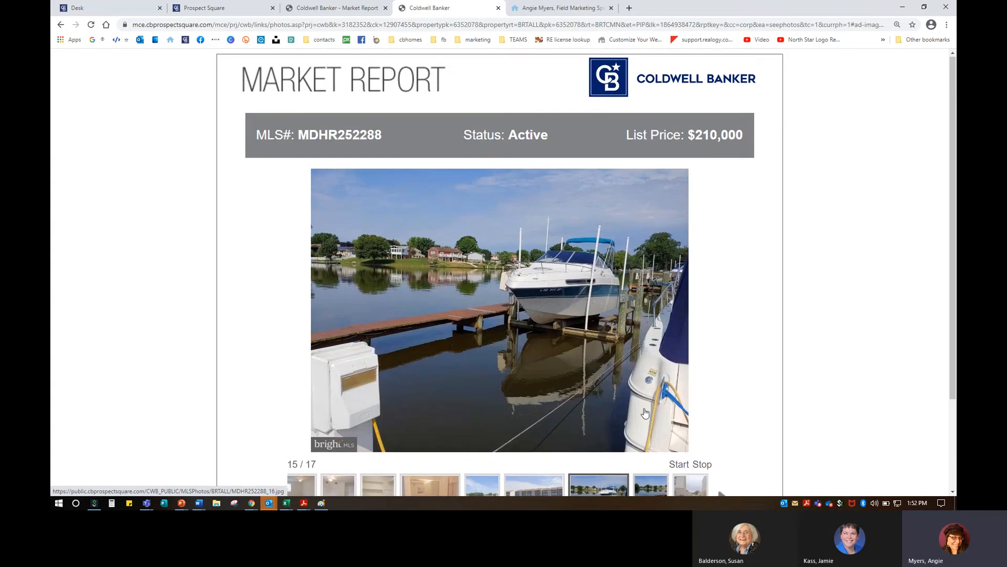
Step: Close the gallery, property details and agent website tabs to return to the preview
left_click(499, 9)
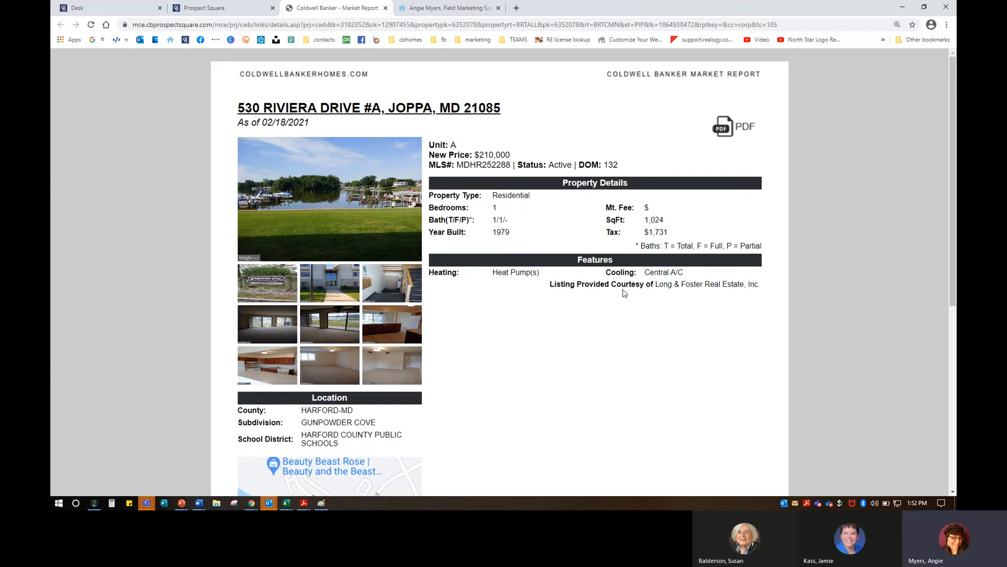
scroll(625, 292, "down", 5)
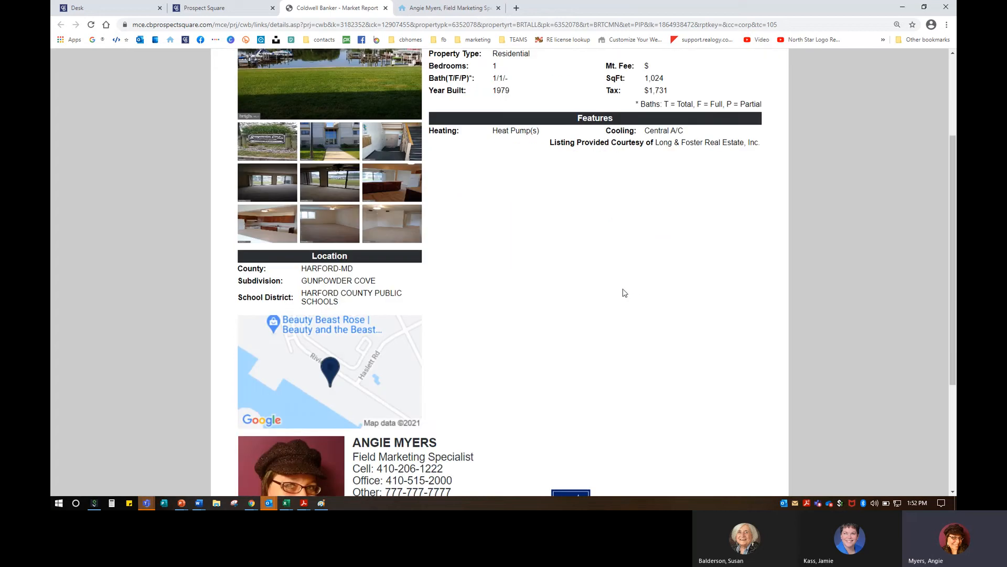
scroll(625, 293, "down", 1)
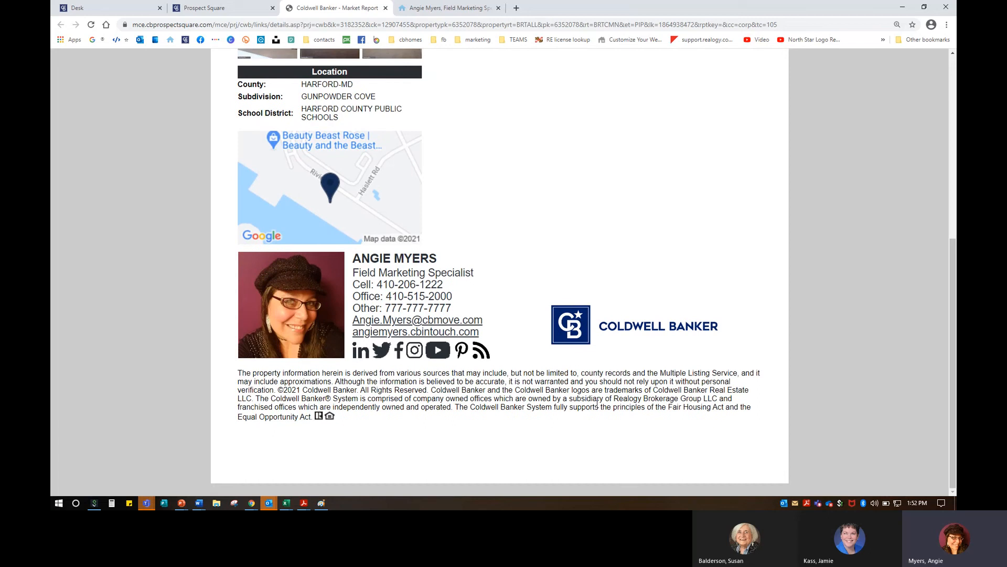
scroll(462, 306, "up", 6)
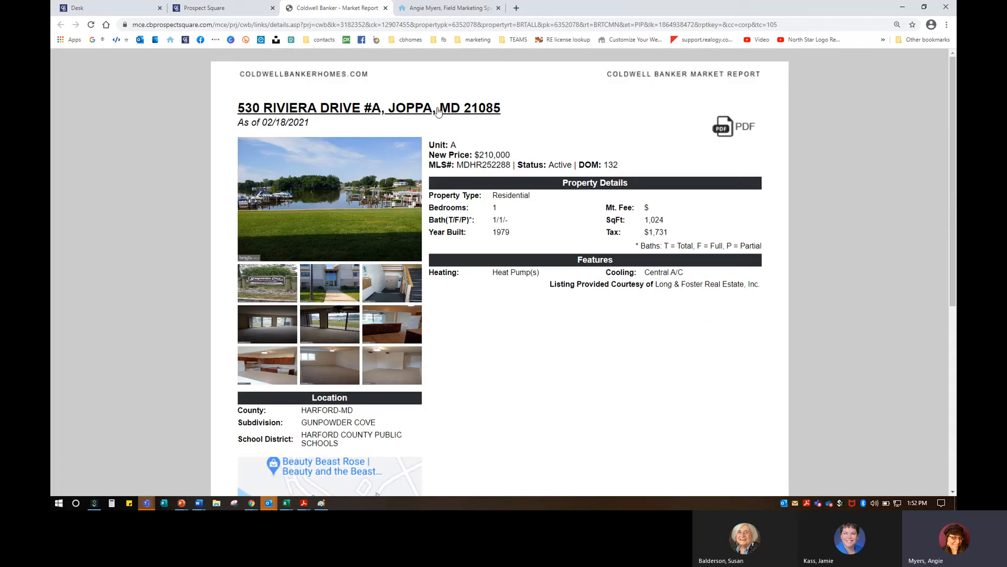
left_click(386, 9)
left_click(386, 9)
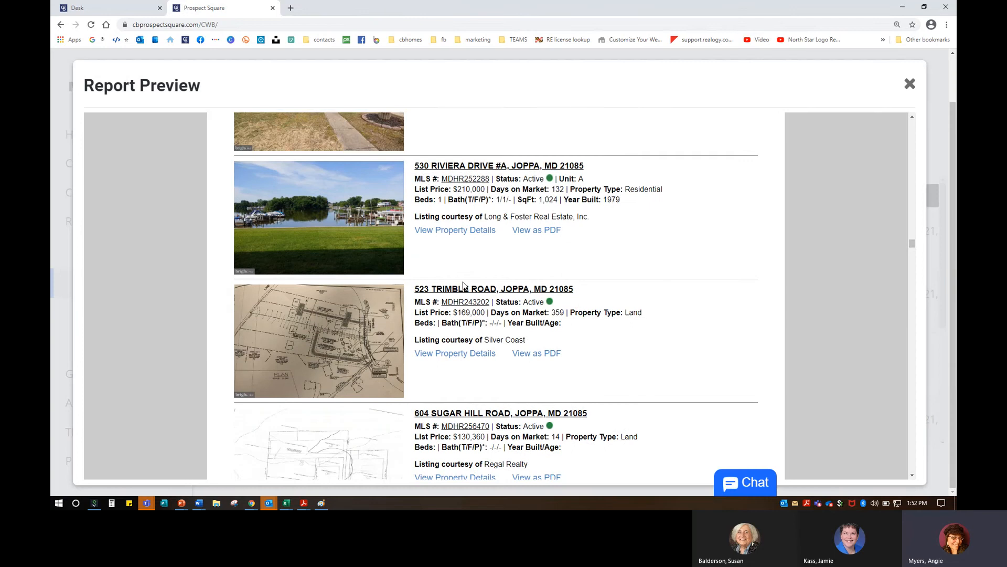
scroll(464, 285, "down", 5)
scroll(464, 285, "down", 3)
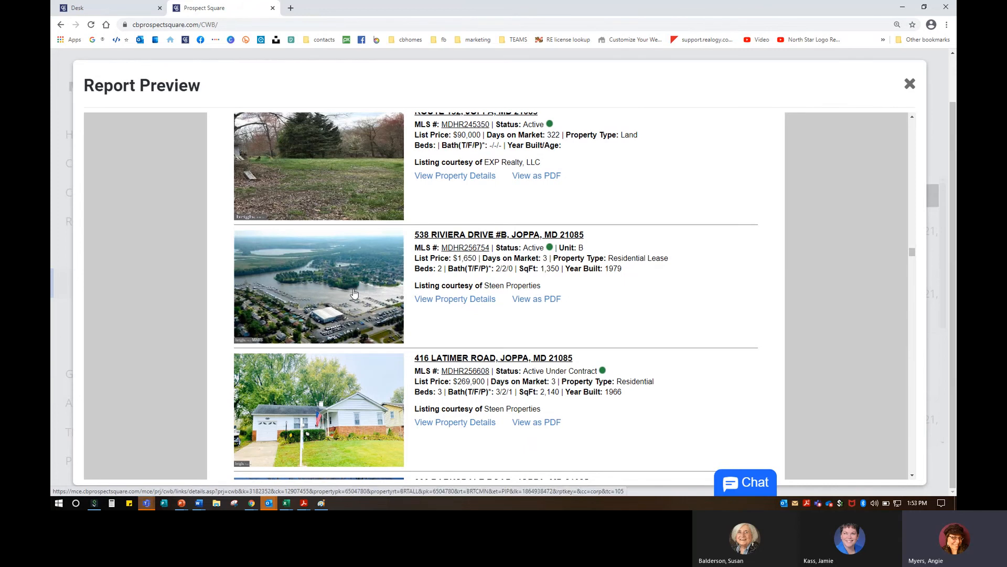
scroll(355, 288, "down", 3)
scroll(355, 287, "down", 3)
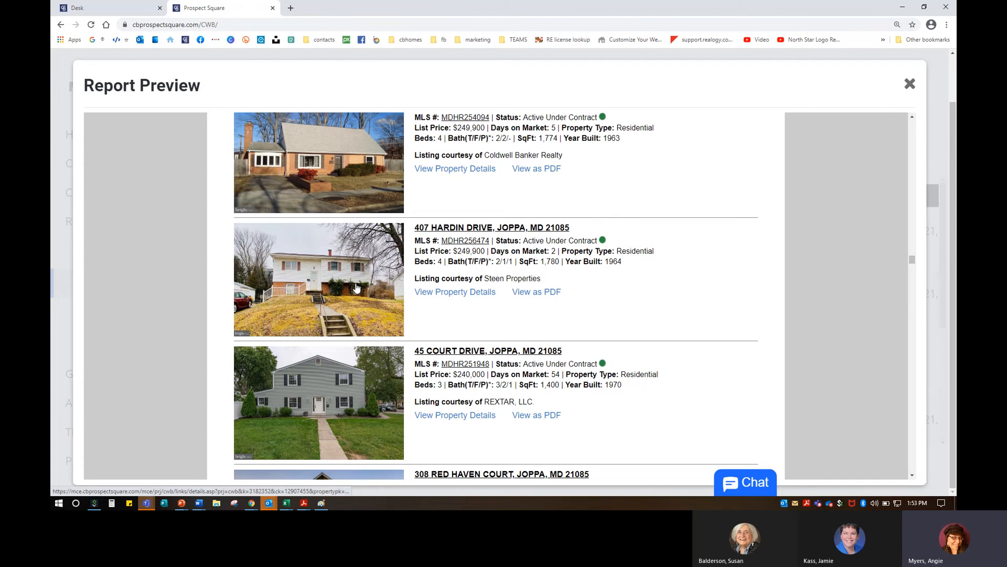
scroll(356, 288, "down", 3)
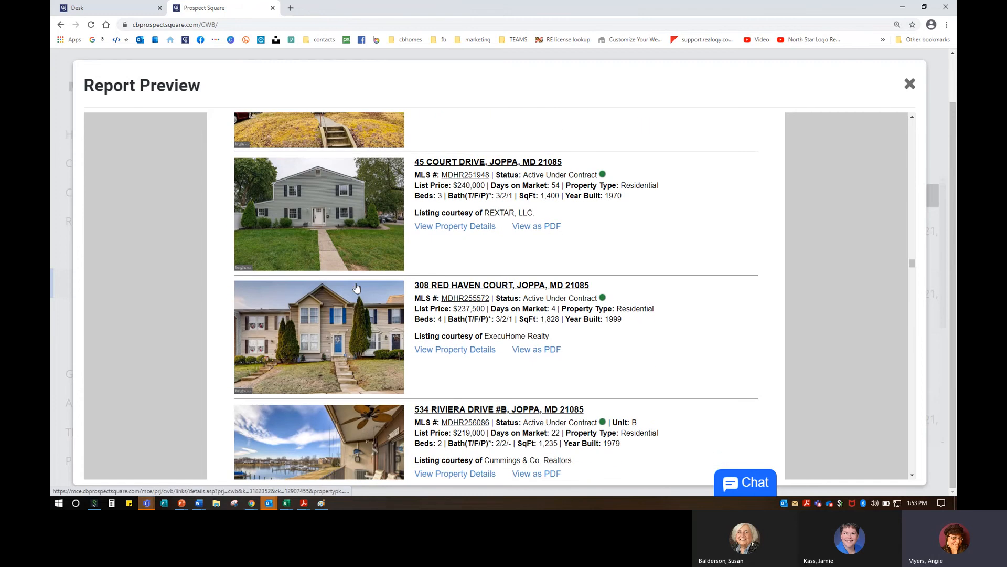
scroll(355, 288, "down", 3)
scroll(356, 287, "down", 3)
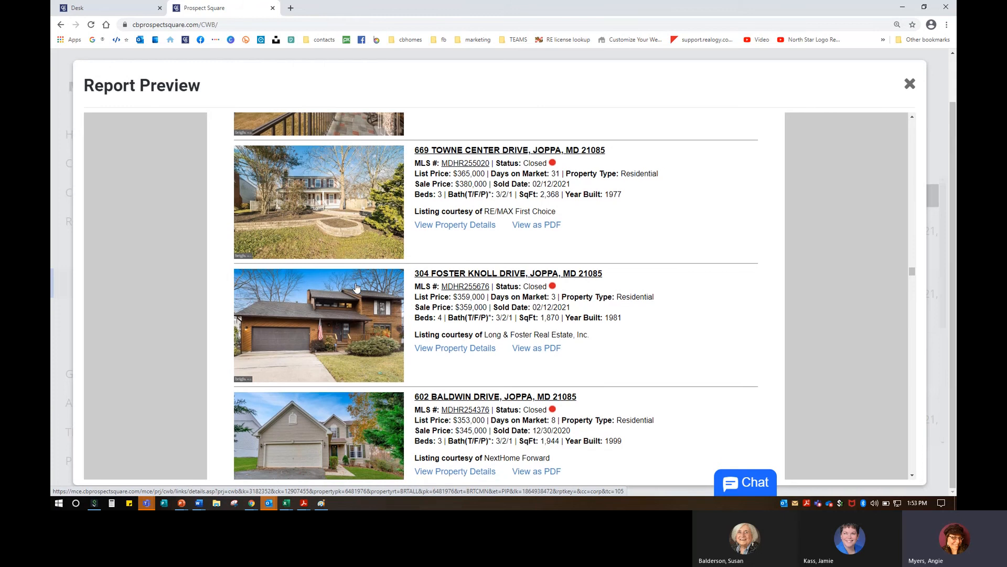
scroll(356, 288, "down", 2)
left_click(329, 202)
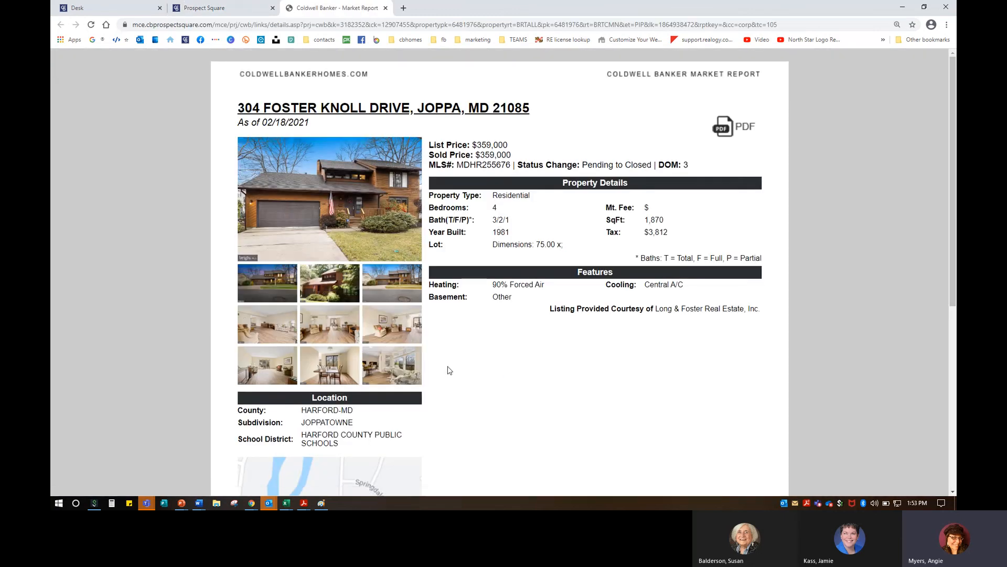
left_click(408, 364)
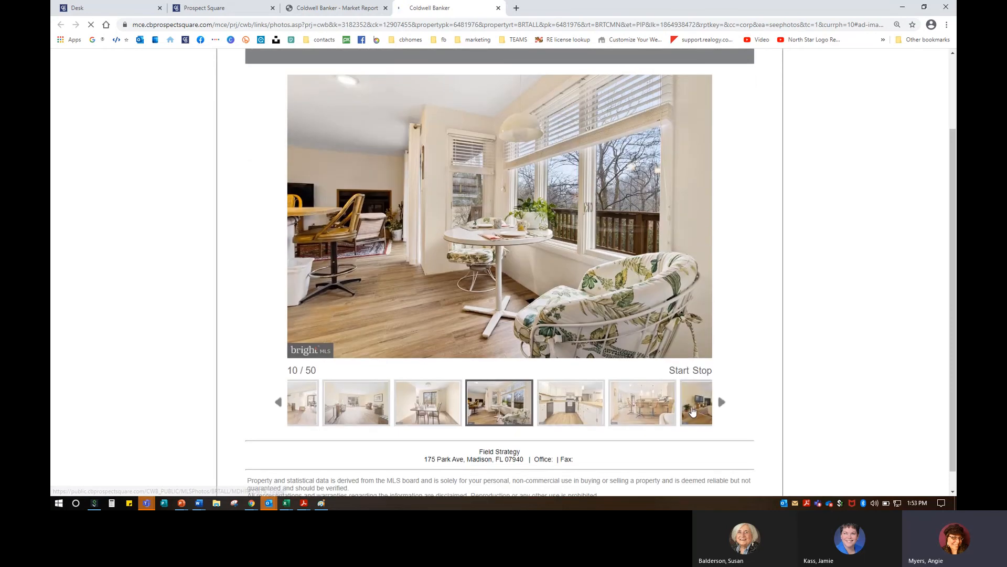
left_click(693, 411)
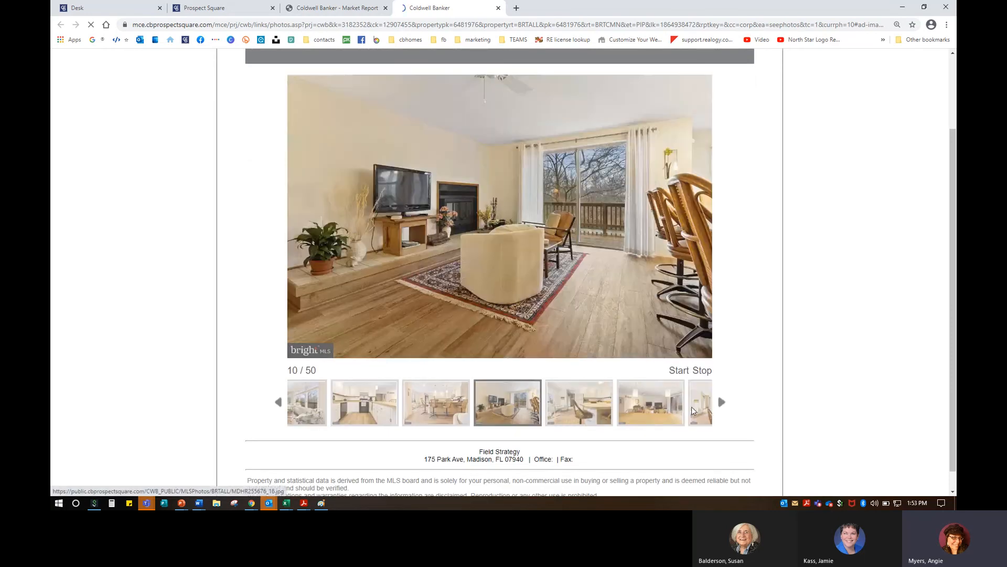
left_click(692, 411)
left_click(693, 410)
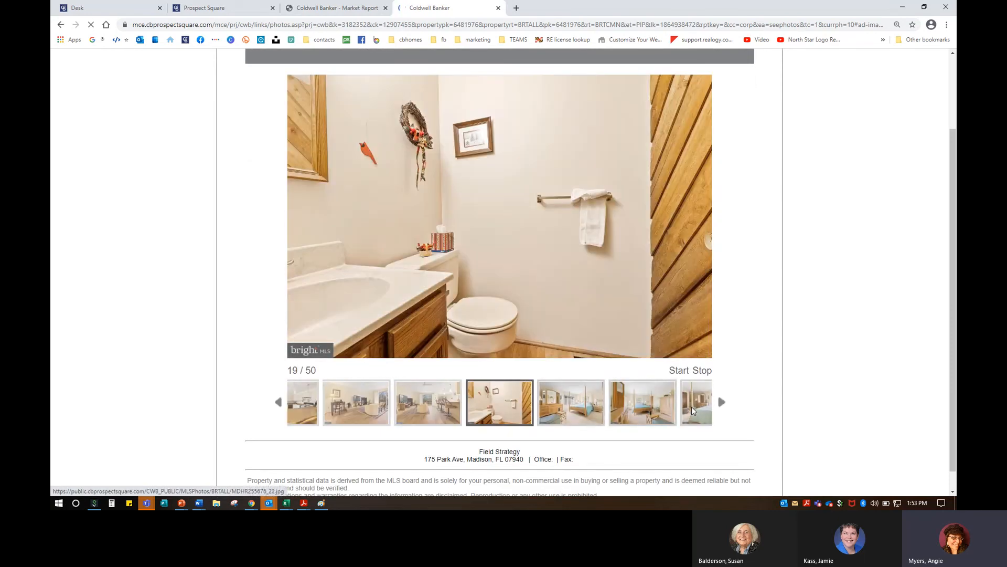
left_click(308, 407)
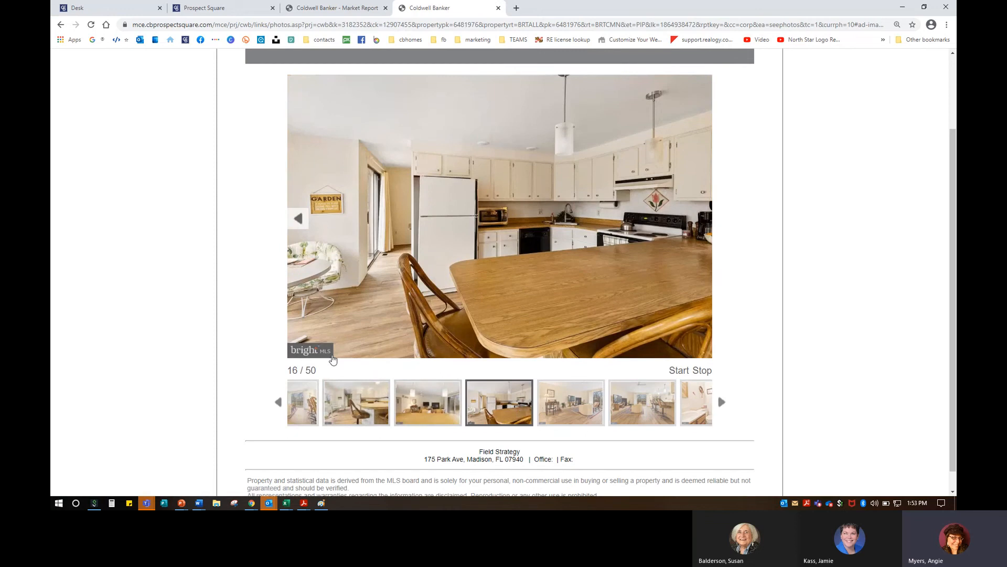
scroll(331, 355, "up", 2)
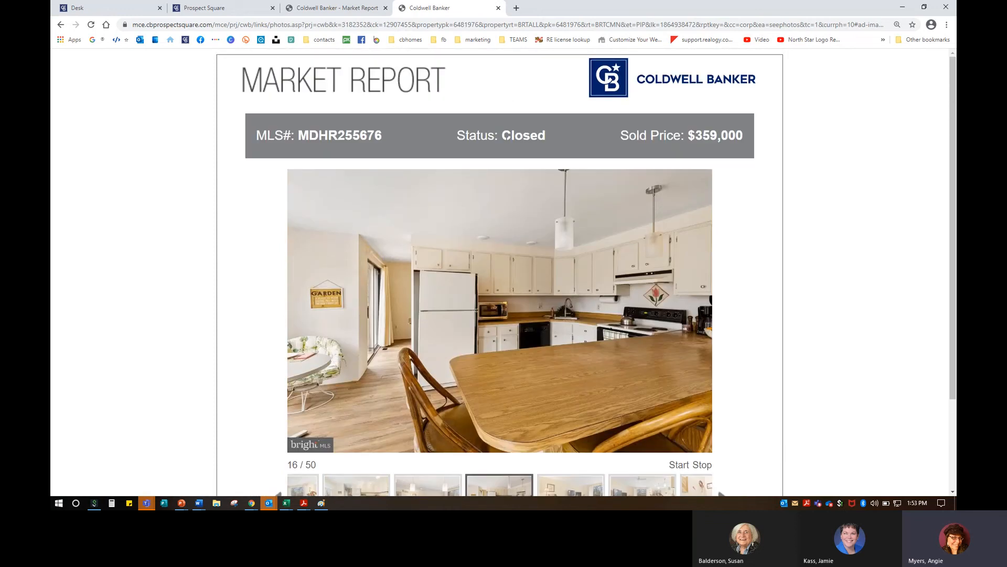
left_click(499, 9)
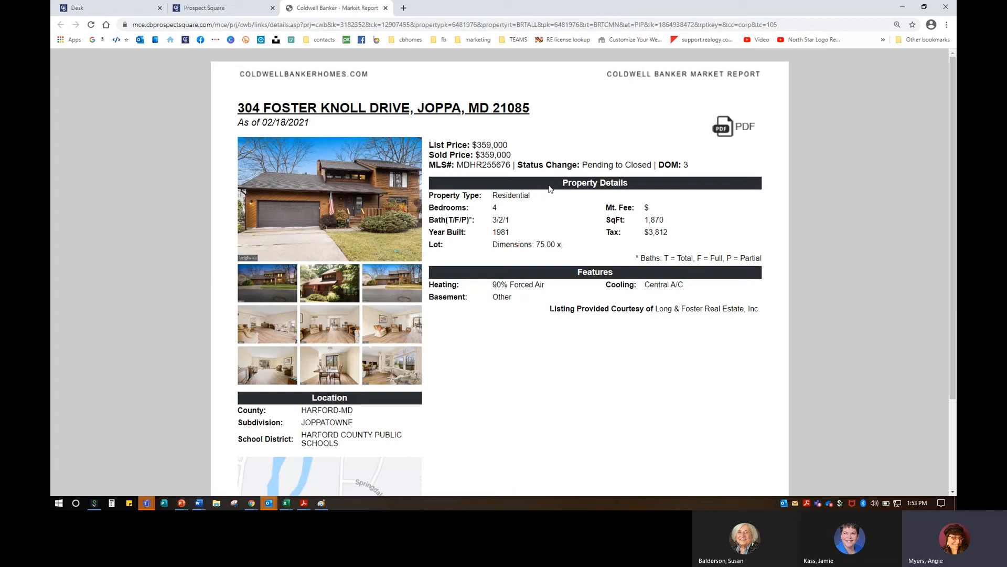
Step: Return to the Report Preview, scroll through all its listings, and close it
left_click(216, 8)
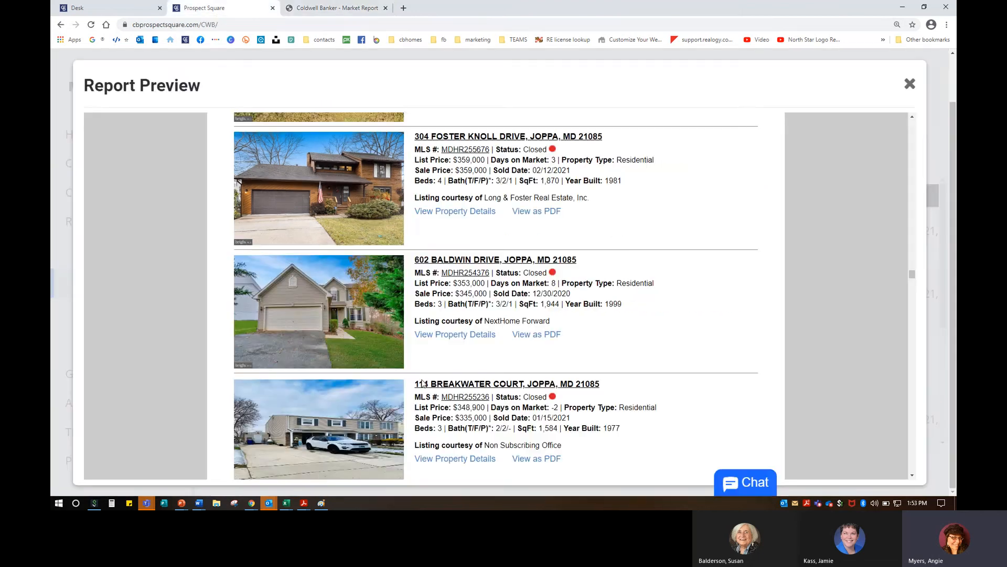
scroll(435, 377, "down", 5)
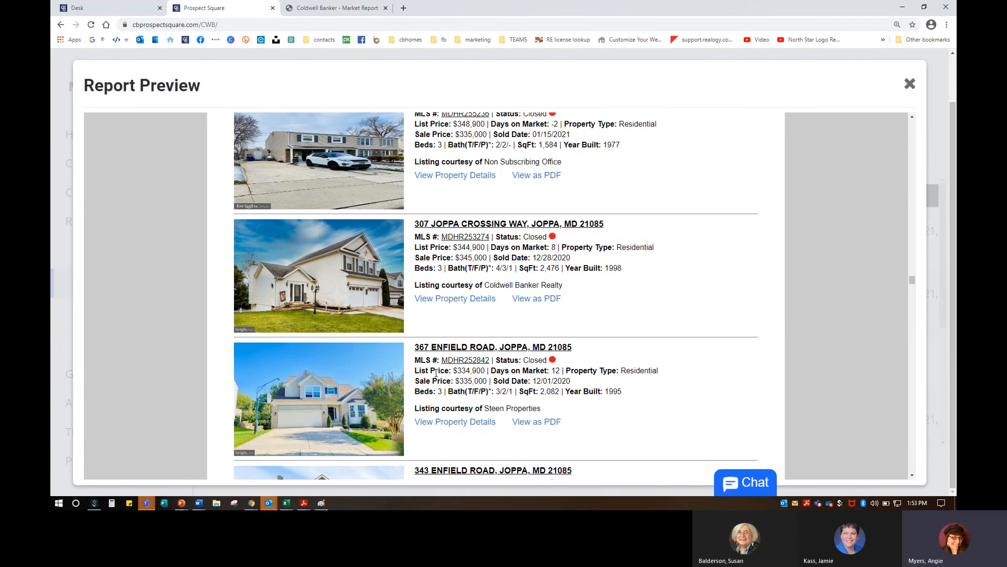
scroll(436, 373, "down", 5)
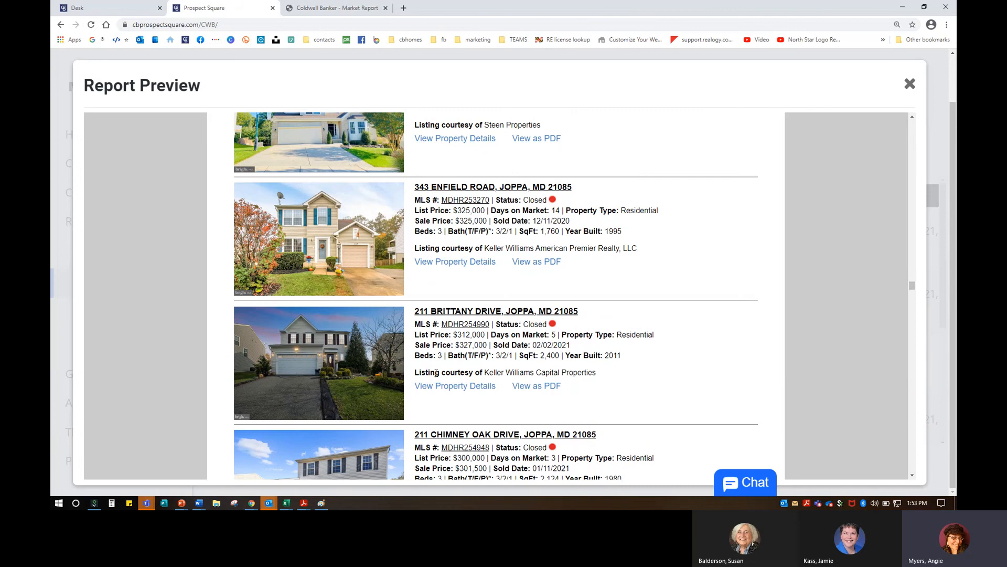
scroll(436, 372, "down", 5)
scroll(436, 375, "up", 2)
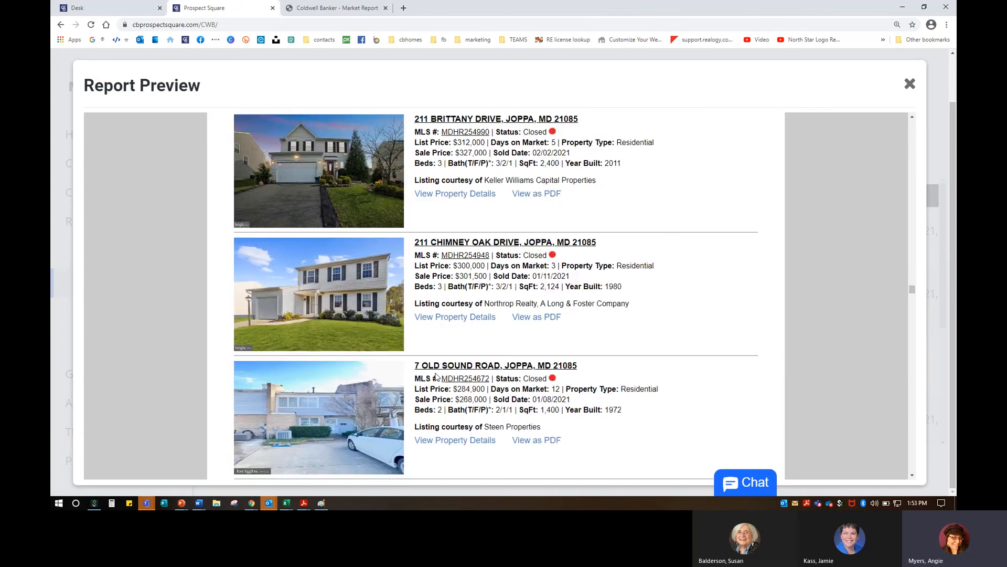
scroll(436, 376, "down", 4)
scroll(436, 375, "up", 4)
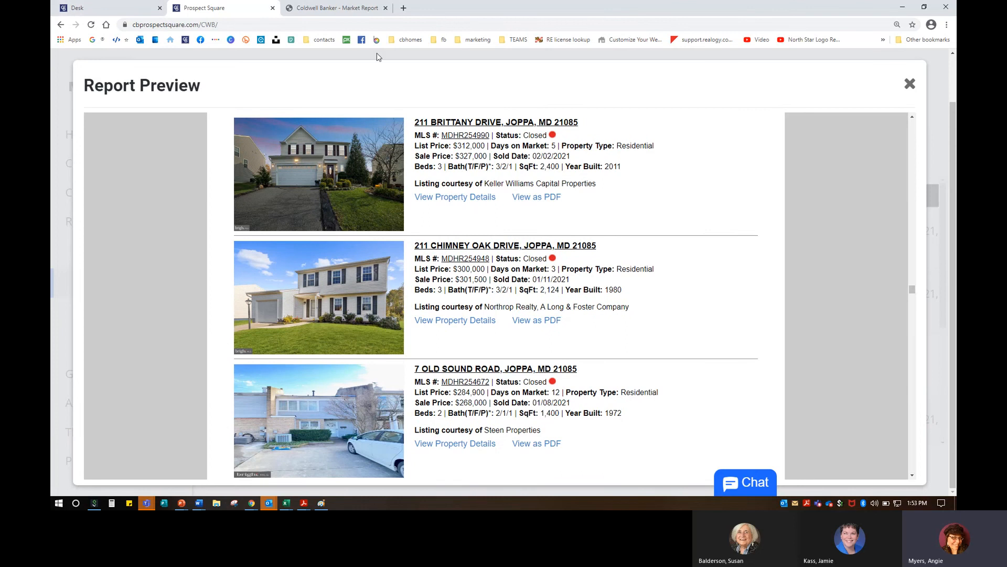
left_click(910, 84)
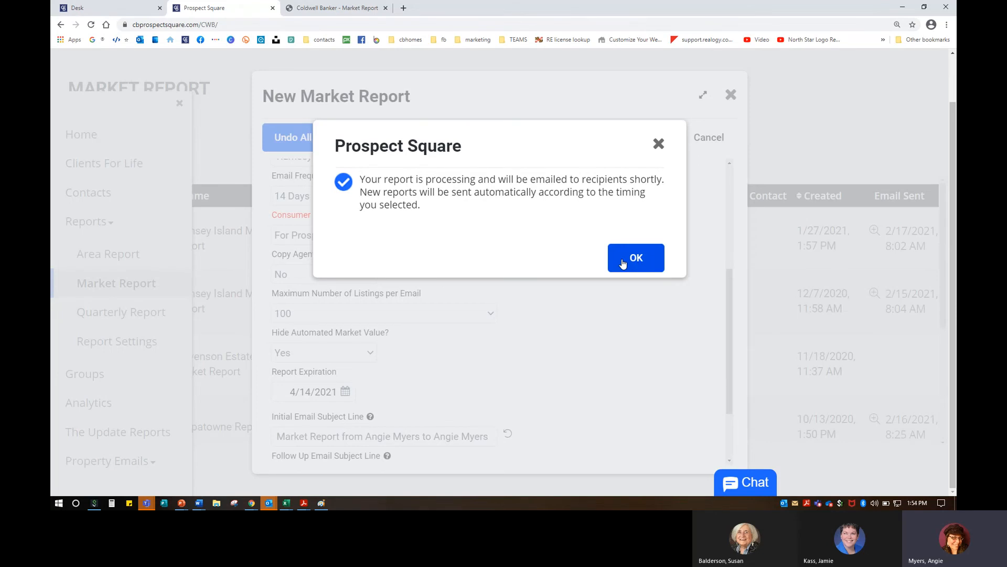
Step: Acknowledge the processing notice, zoom out, and check Rumsey Island Market Report dated 2/18/2021 tops the list
left_click(623, 263)
key("ctrl+minus")
key("ctrl+minus")
key("ctrl+minus")
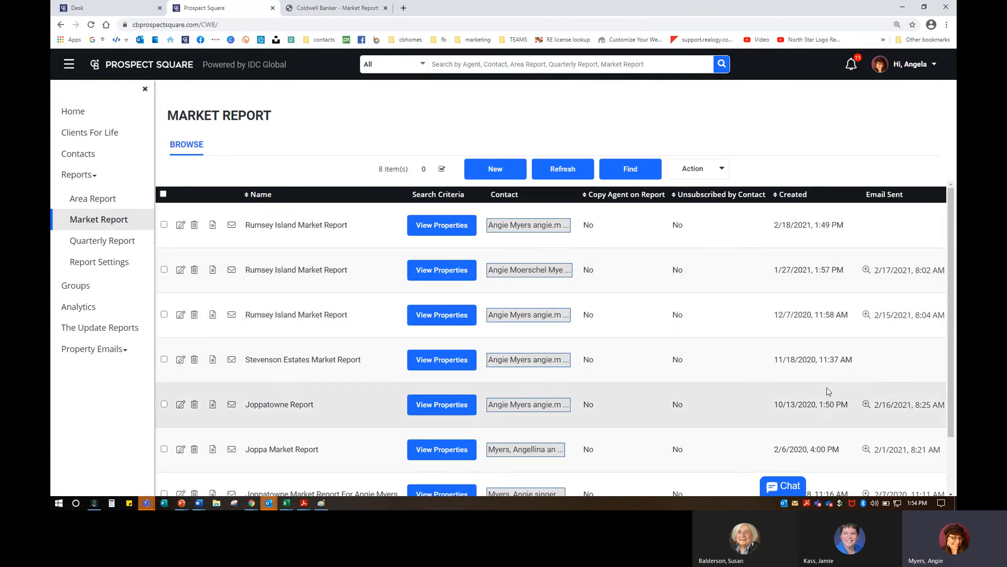
scroll(828, 391, "down", 2)
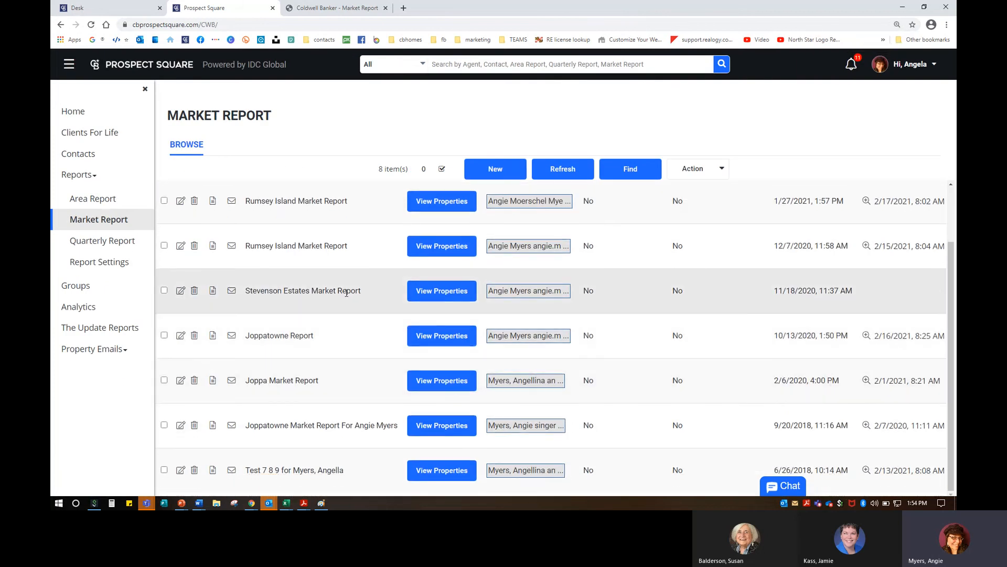
left_click_drag(246, 295, 377, 298)
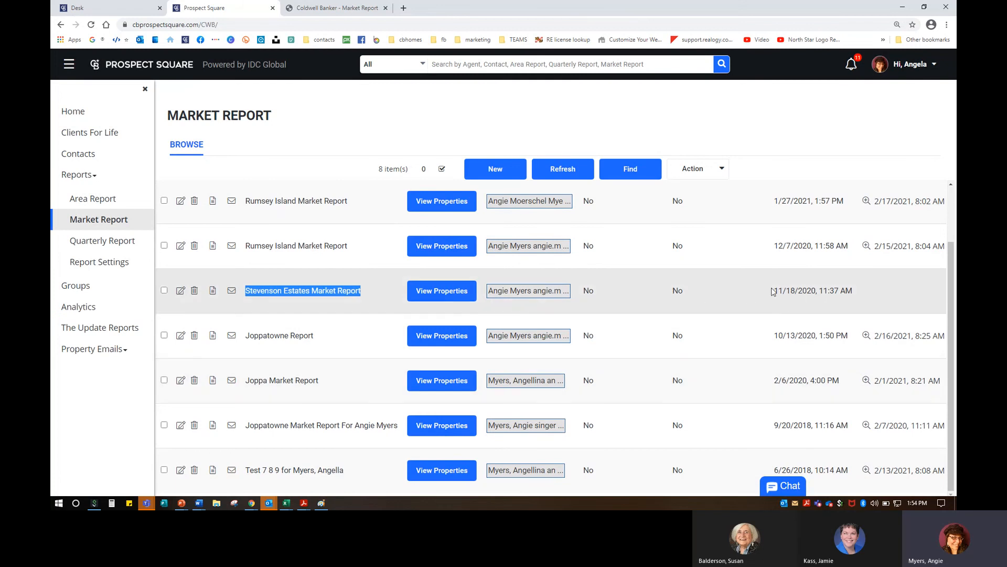
left_click_drag(778, 291, 863, 290)
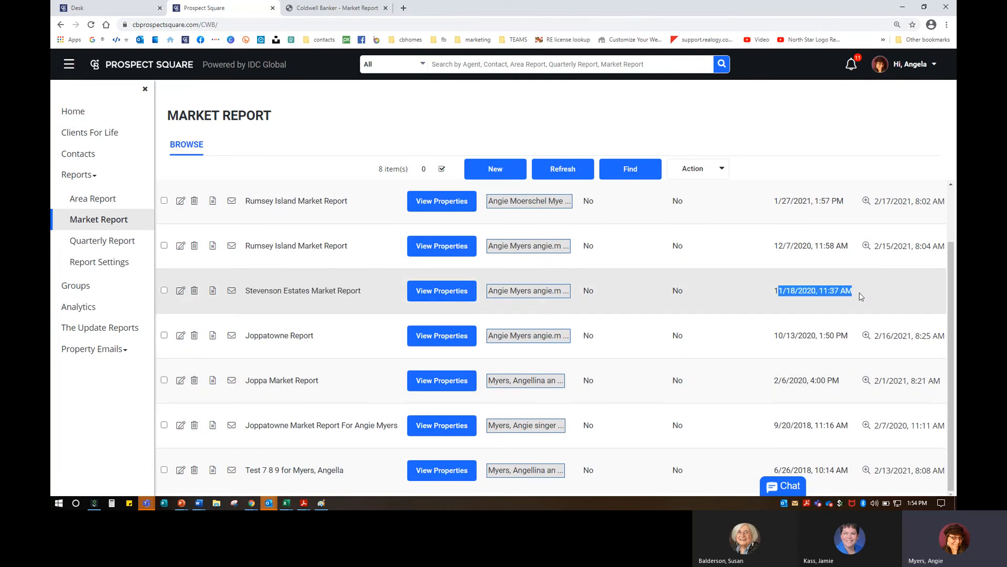
left_click(922, 287)
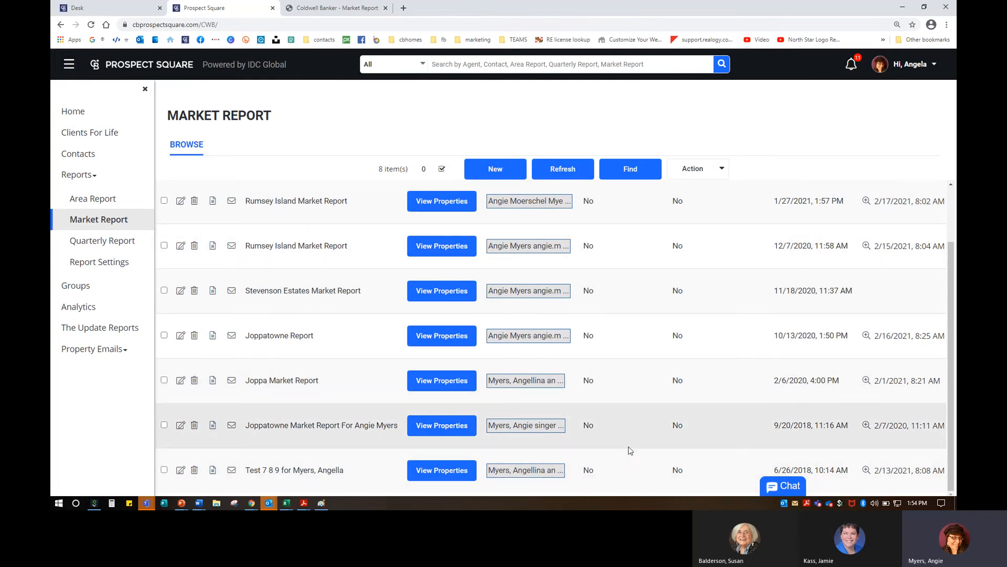
scroll(534, 385, "up", 2)
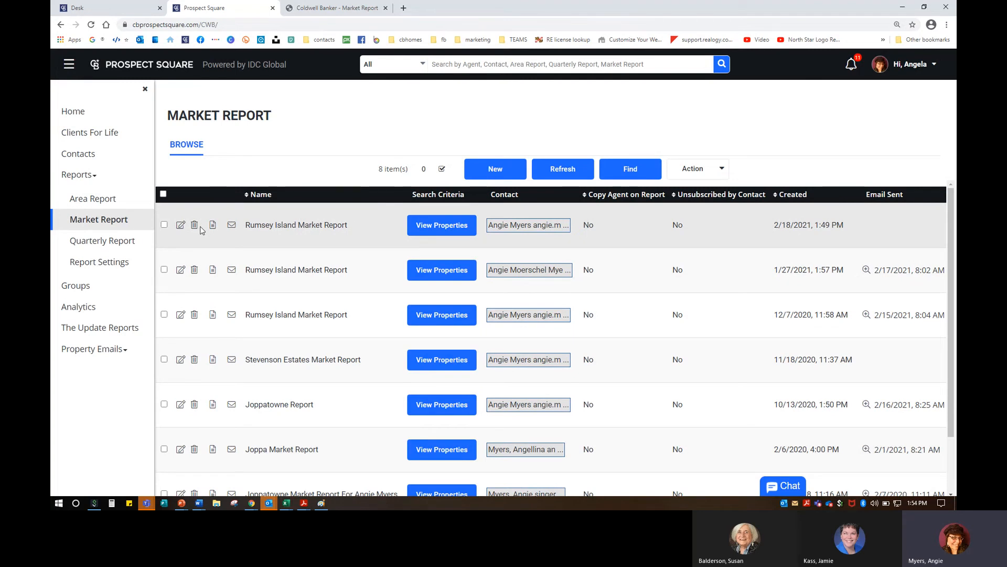
Step: In Report Settings, edit the Area Report and browse its 109 cover page images
left_click(112, 268)
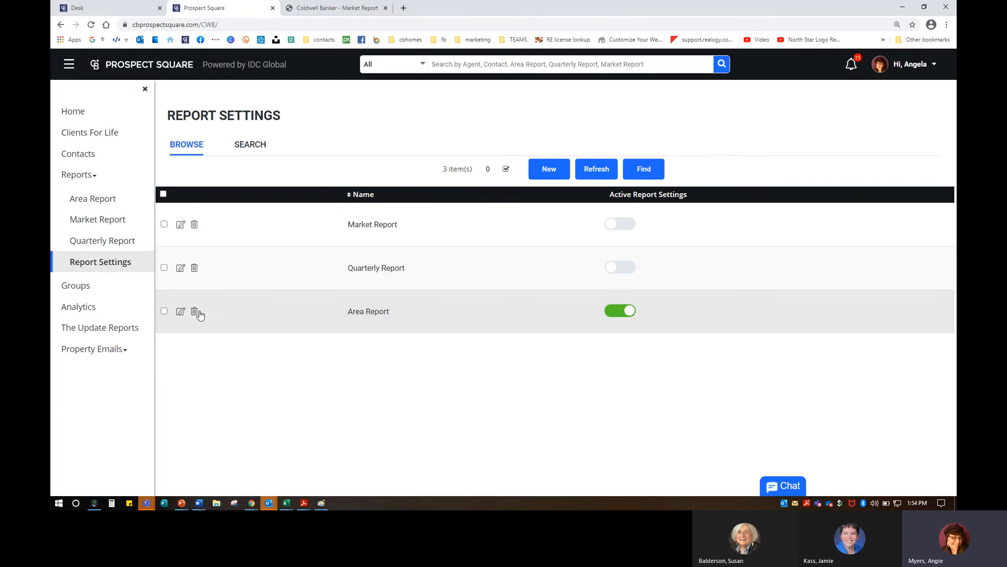
left_click(390, 302)
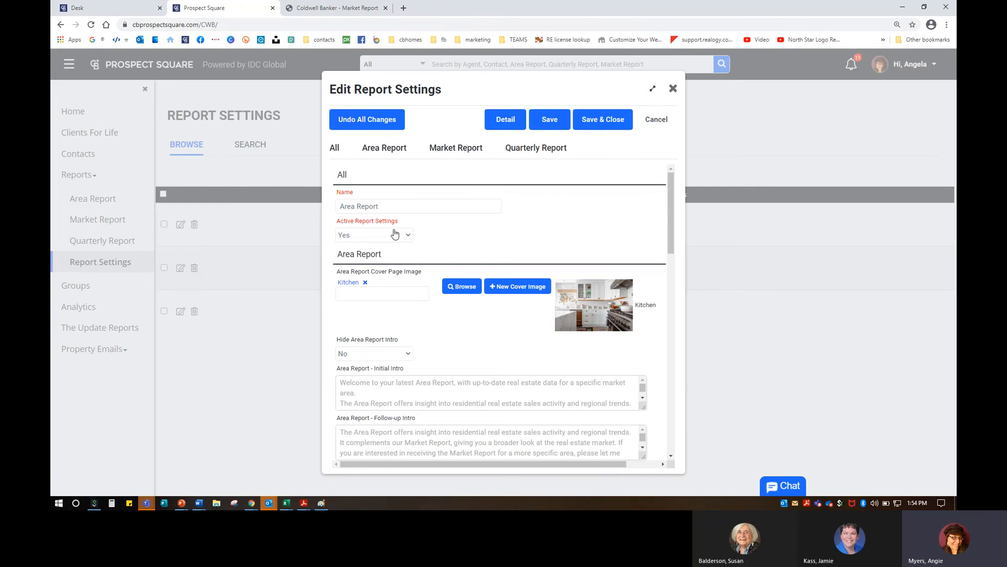
scroll(407, 263, "down", 1)
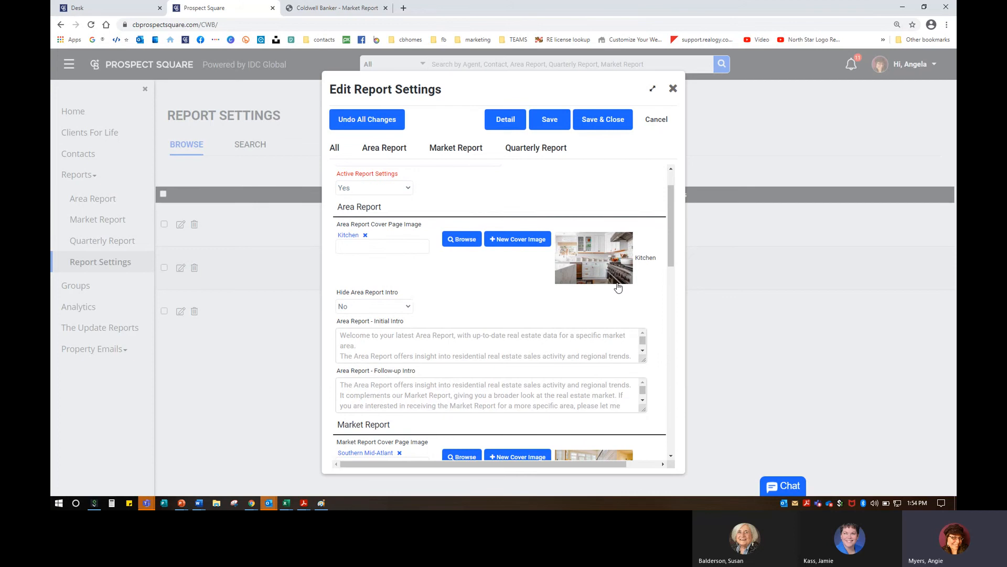
left_click(462, 245)
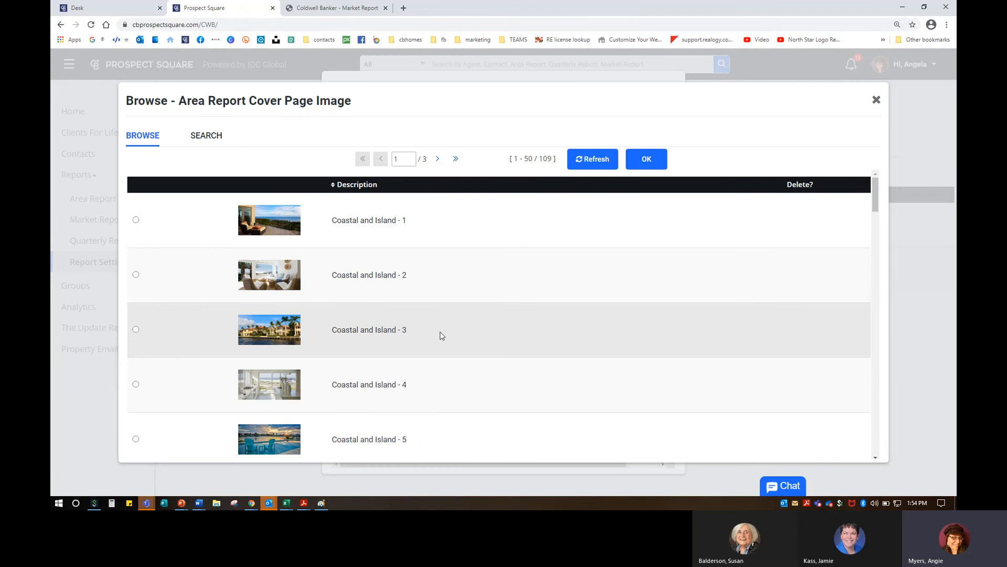
Step: Scroll through the first page of Area Report cover images
left_click(220, 135)
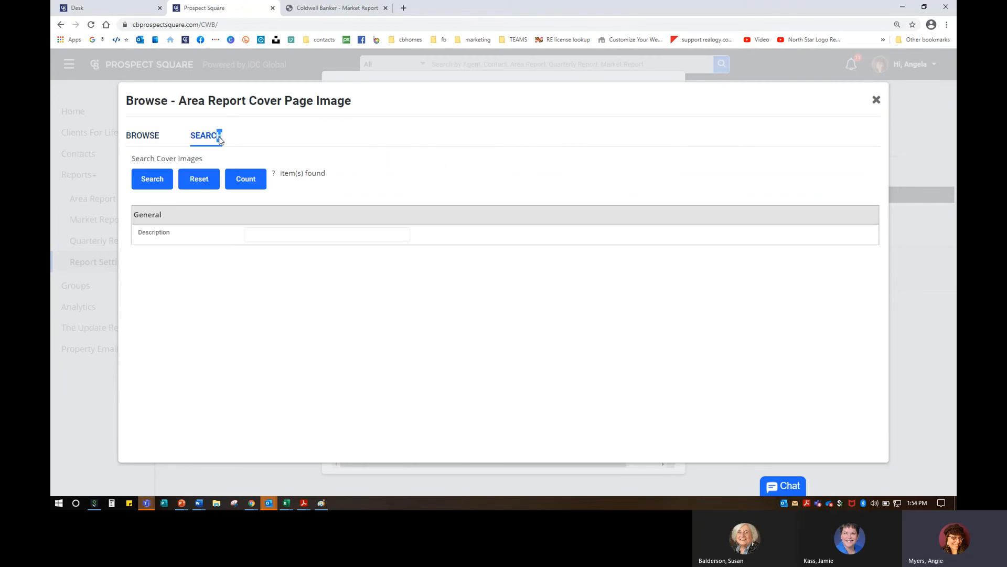
left_click(143, 136)
scroll(456, 361, "down", 13)
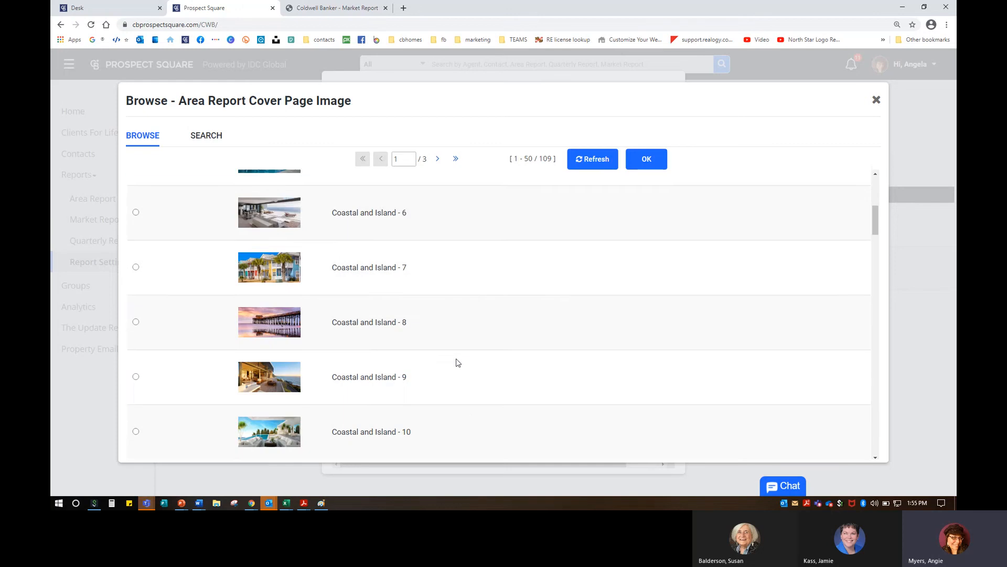
scroll(457, 362, "down", 2)
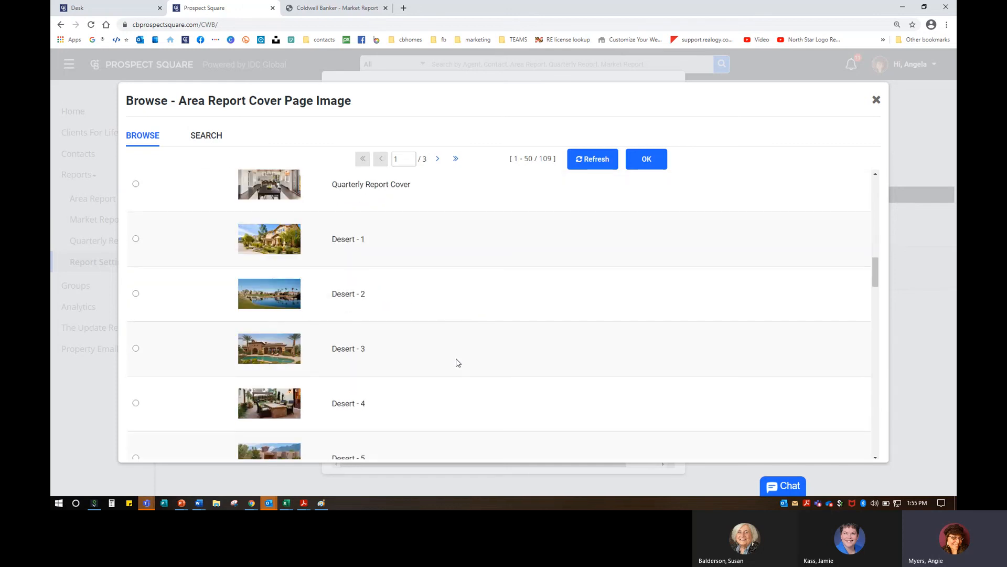
scroll(458, 362, "down", 10)
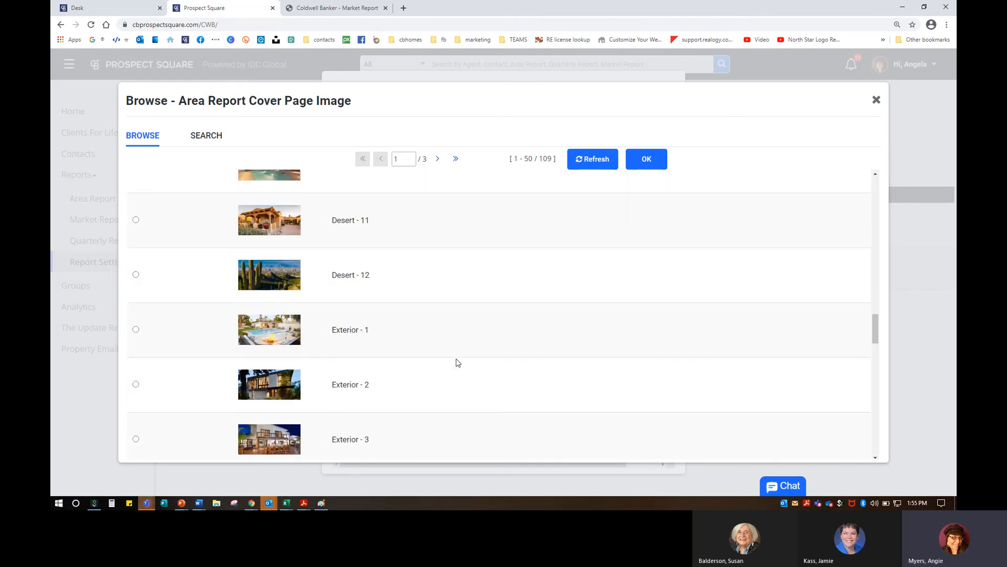
scroll(269, 299, "up", 5)
scroll(291, 300, "down", 6)
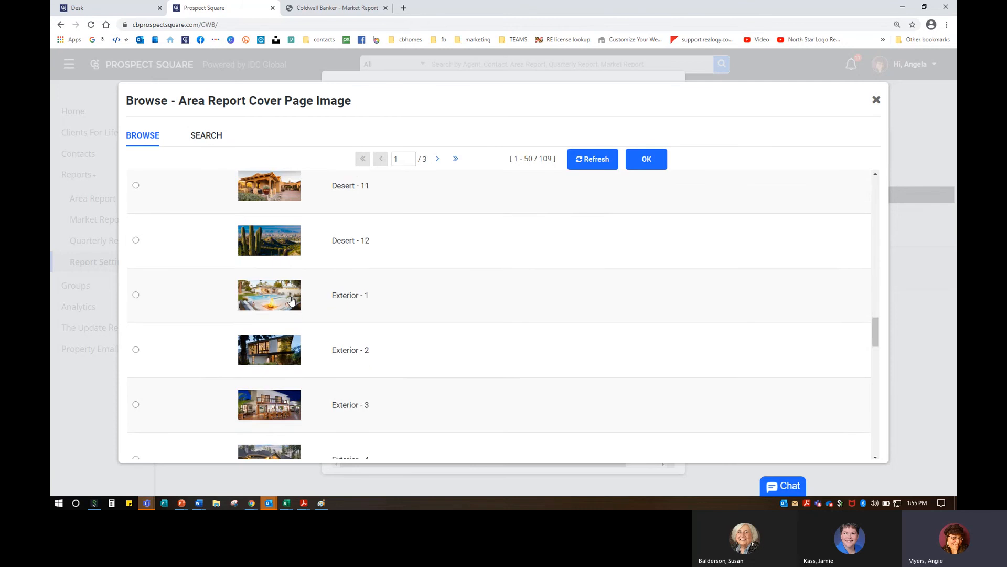
scroll(293, 299, "down", 6)
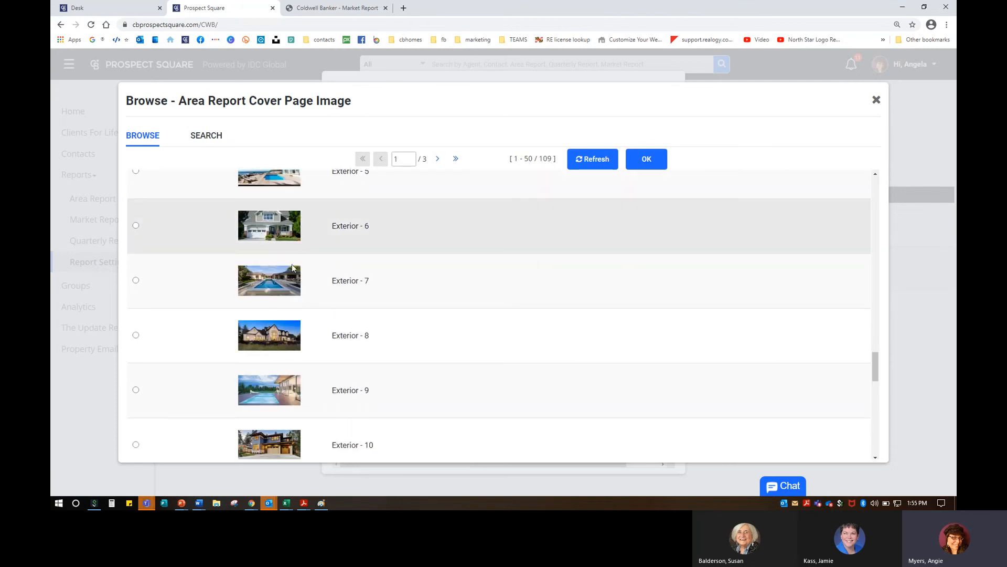
scroll(319, 333, "down", 8)
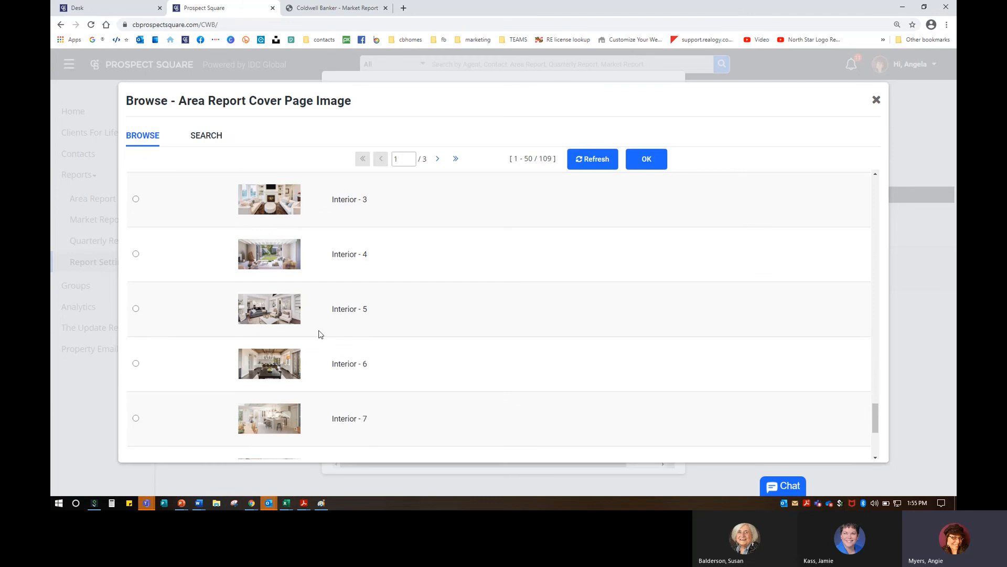
scroll(319, 334, "down", 4)
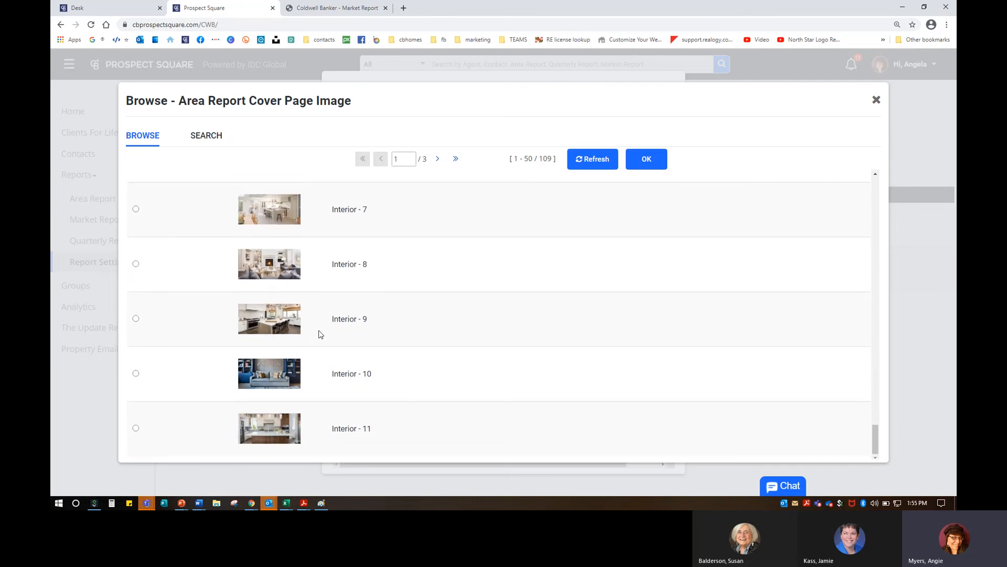
Step: Review page 2, run an empty search, and close the picker leaving Kitchen as cover image
left_click(437, 159)
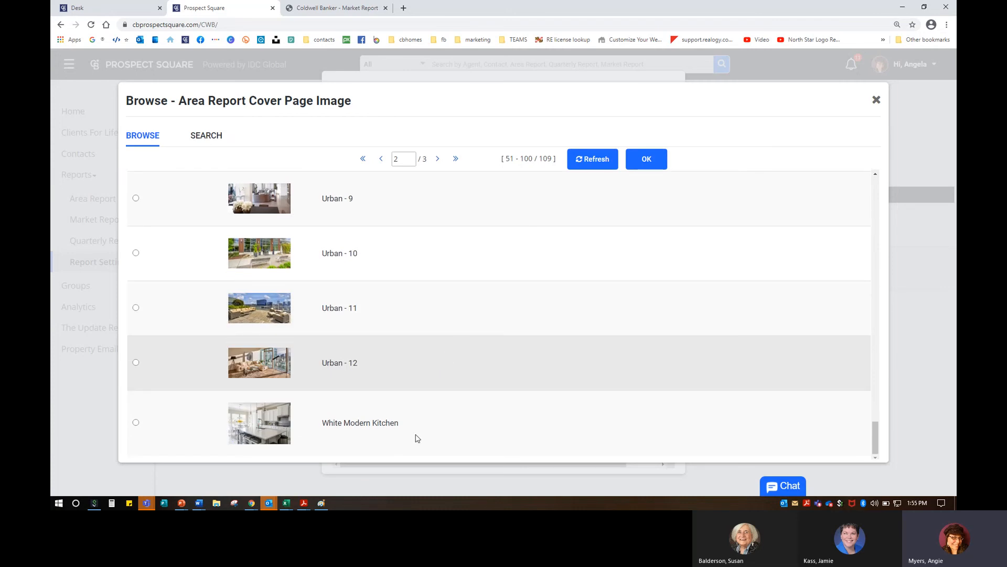
scroll(373, 414, "up", 15)
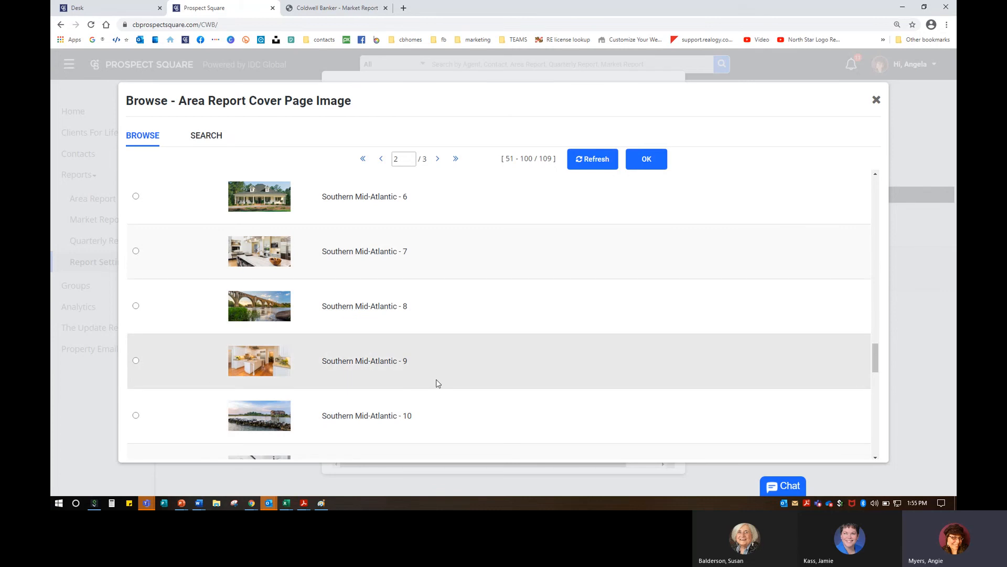
scroll(437, 383, "down", 2)
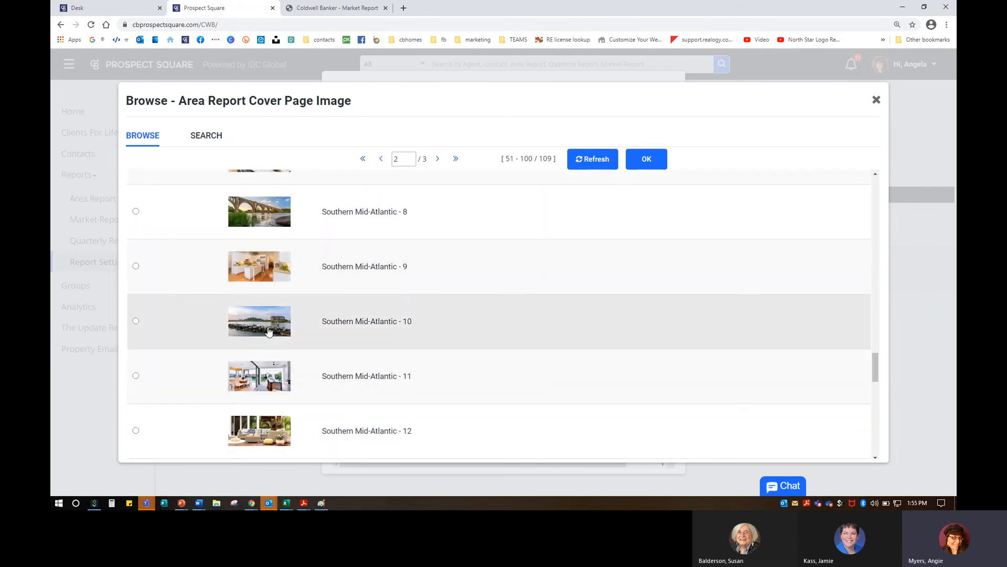
scroll(326, 376, "down", 2)
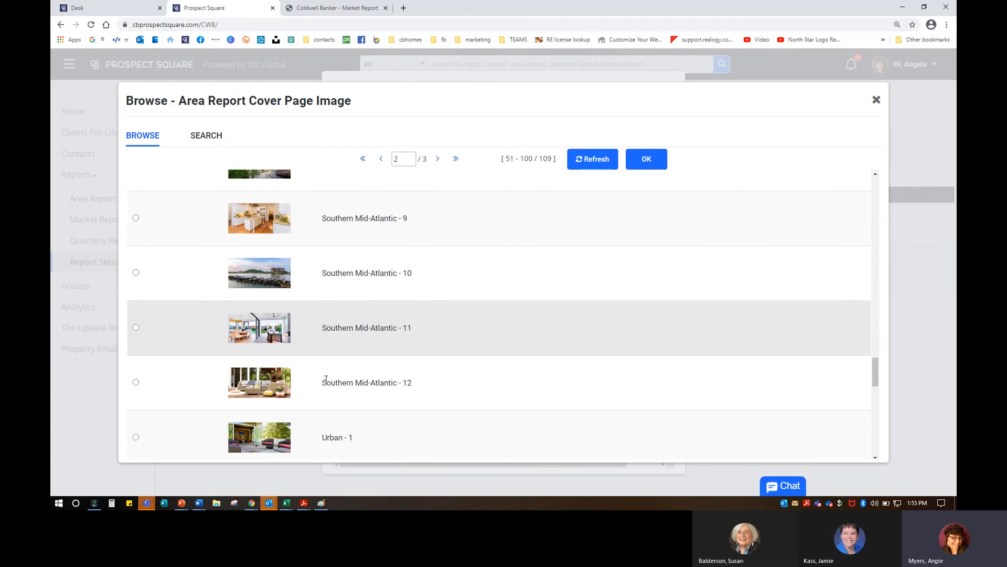
scroll(327, 382, "up", 2)
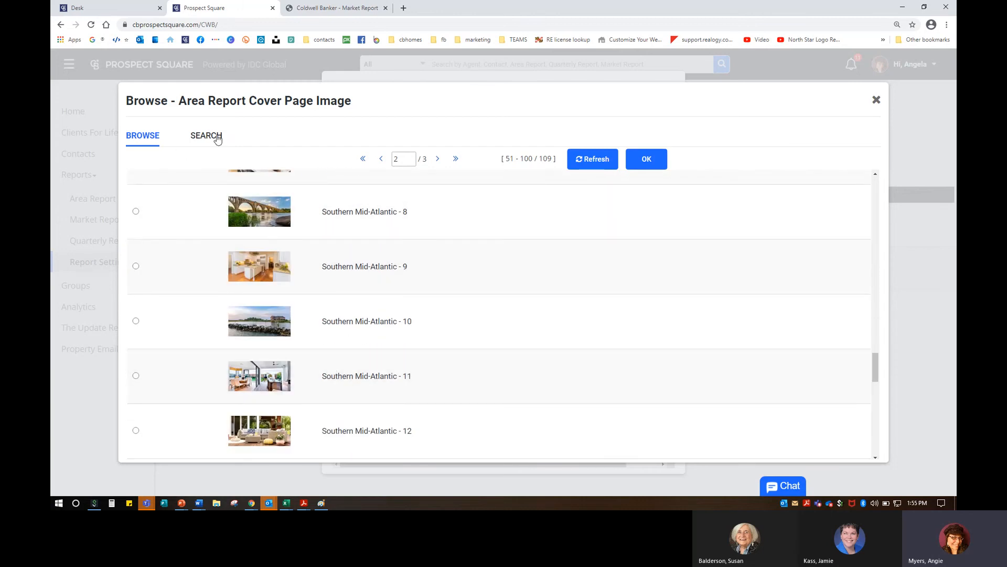
left_click(217, 137)
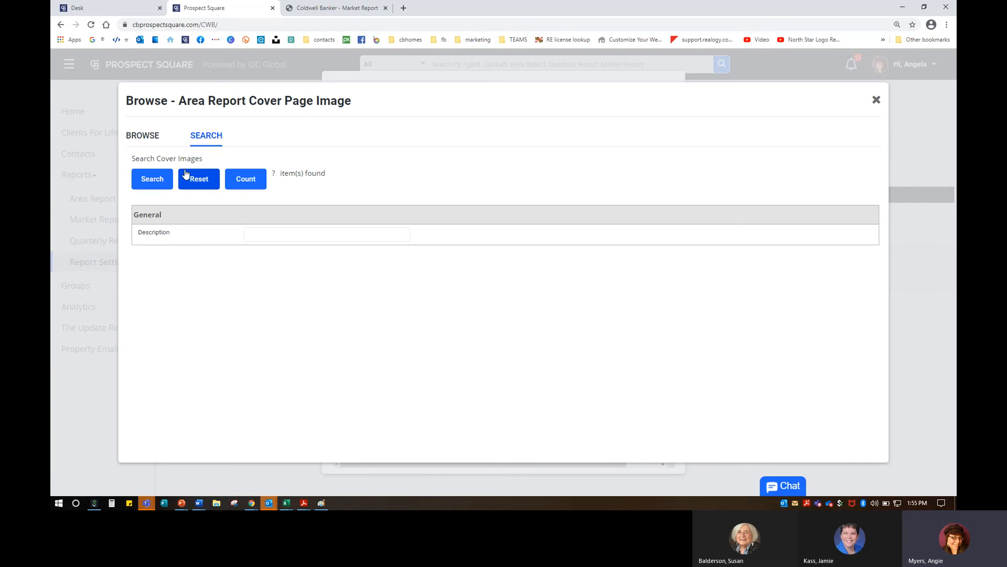
left_click(157, 176)
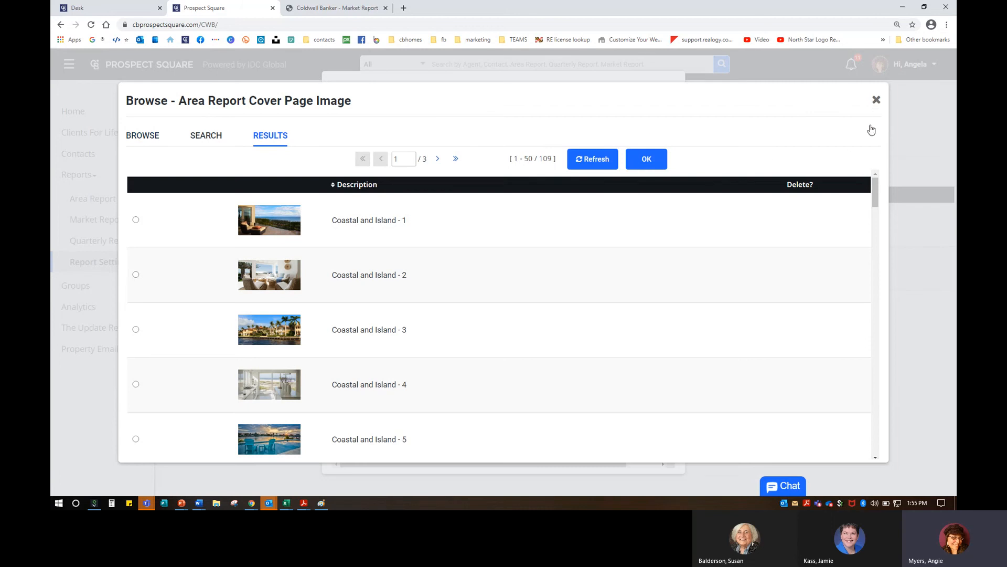
left_click(877, 101)
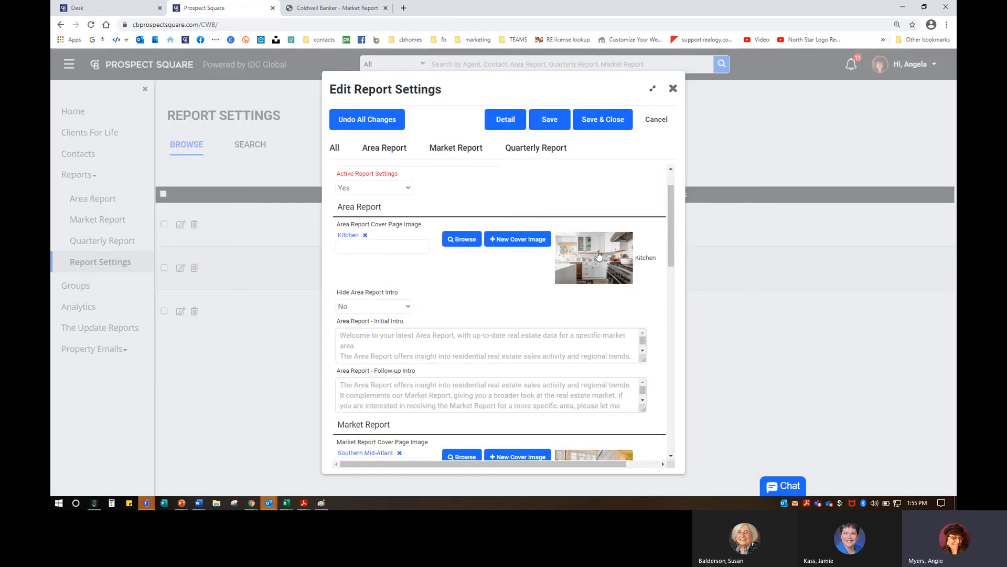
left_click(527, 241)
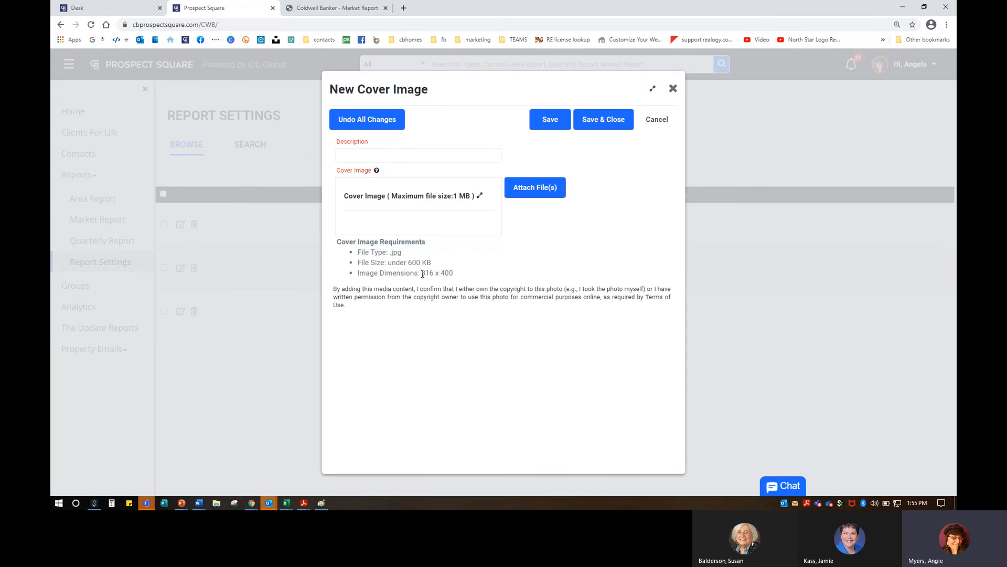
left_click_drag(422, 274, 448, 273)
left_click(603, 245)
left_click(673, 89)
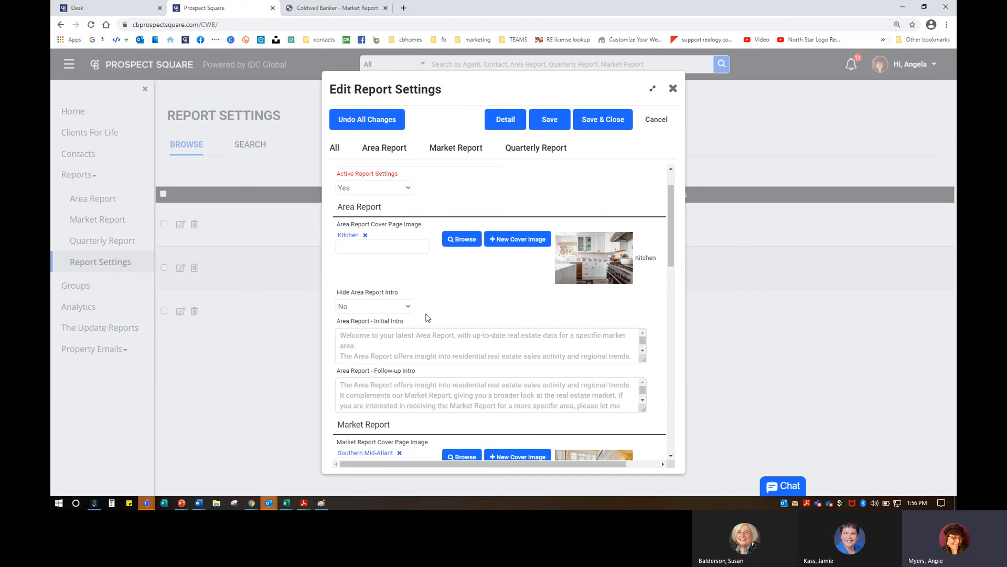
Step: Switch Hide Area Report Intro to Yes, then set it back to No
scroll(440, 310, "down", 1)
scroll(440, 310, "down", 3)
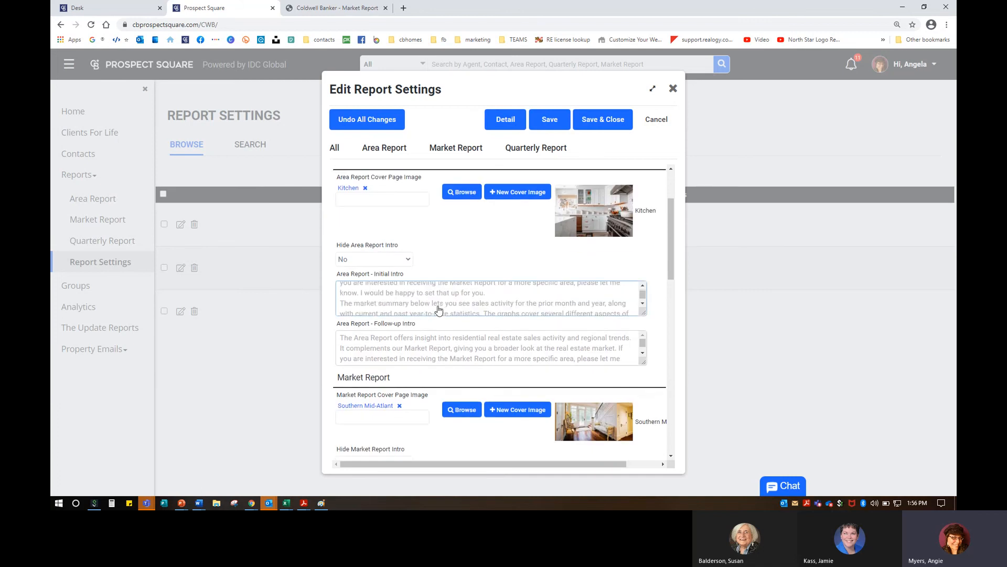
left_click(370, 261)
left_click(362, 279)
left_click(367, 261)
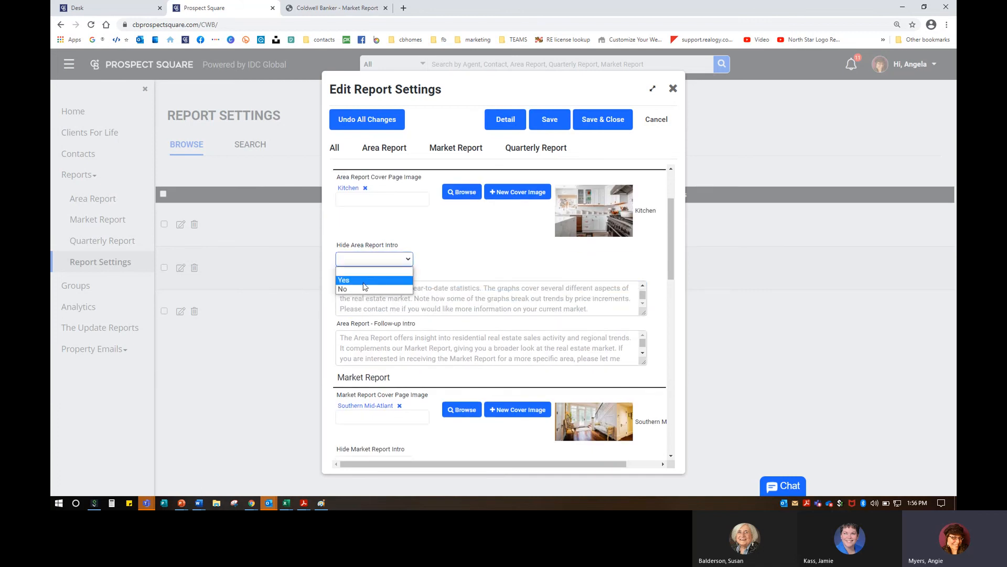
left_click(364, 282)
left_click(366, 261)
left_click(360, 289)
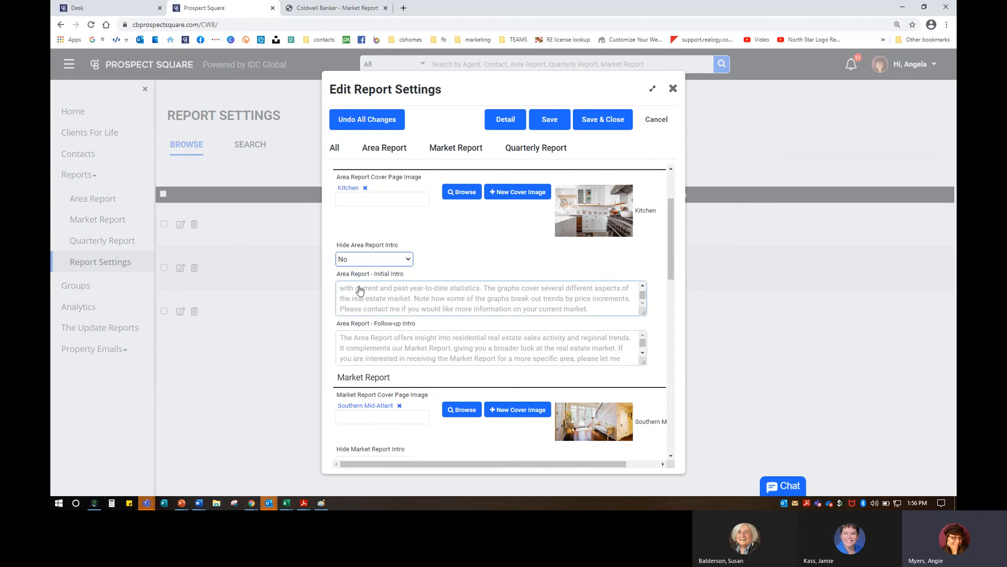
Step: View the Area Report Initial Intro text and close it without changes
left_click(462, 294)
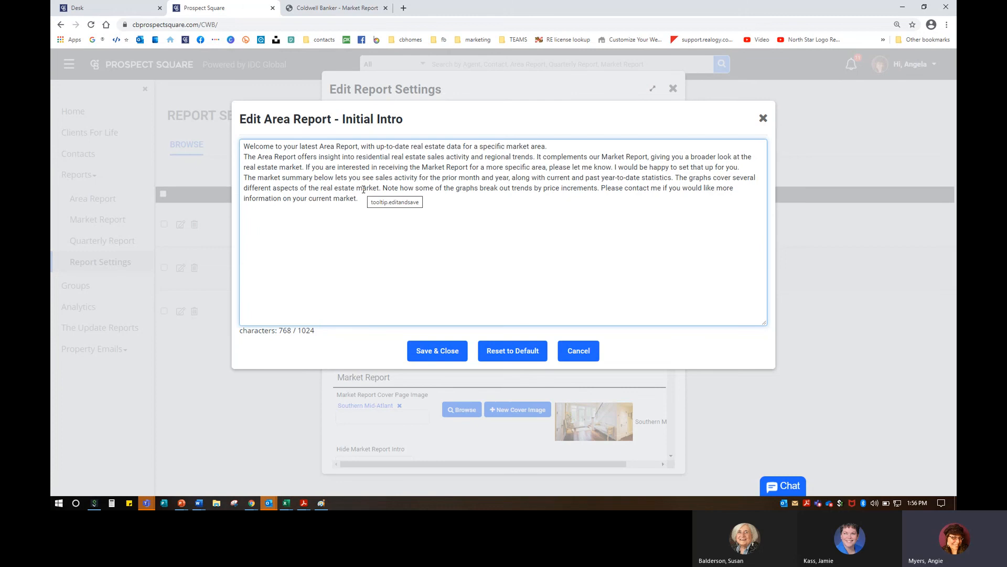
left_click(579, 351)
scroll(462, 357, "down", 3)
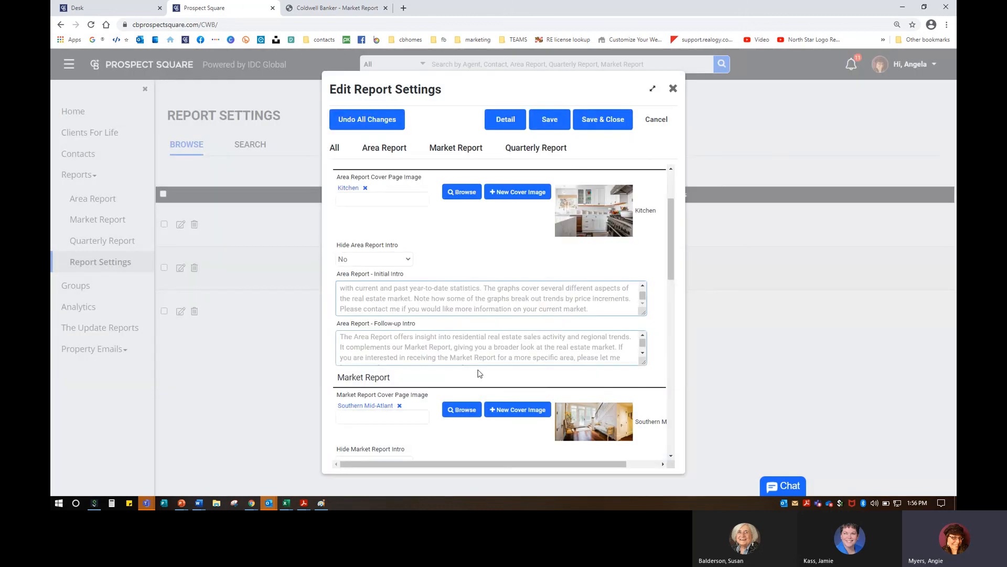
scroll(609, 344, "down", 3)
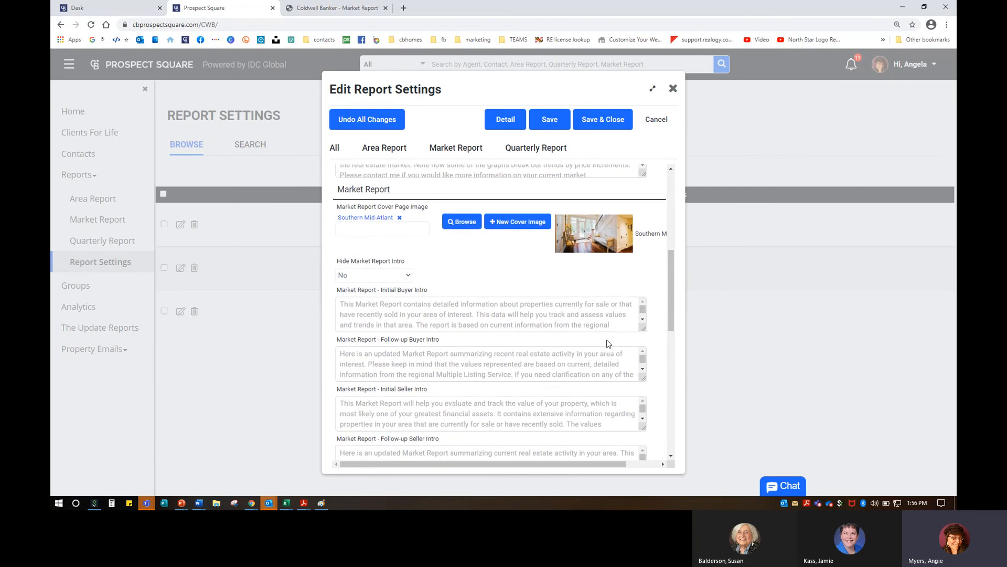
Step: Review the remaining report intro texts, then Save & Close the report settings
scroll(365, 235, "down", 5)
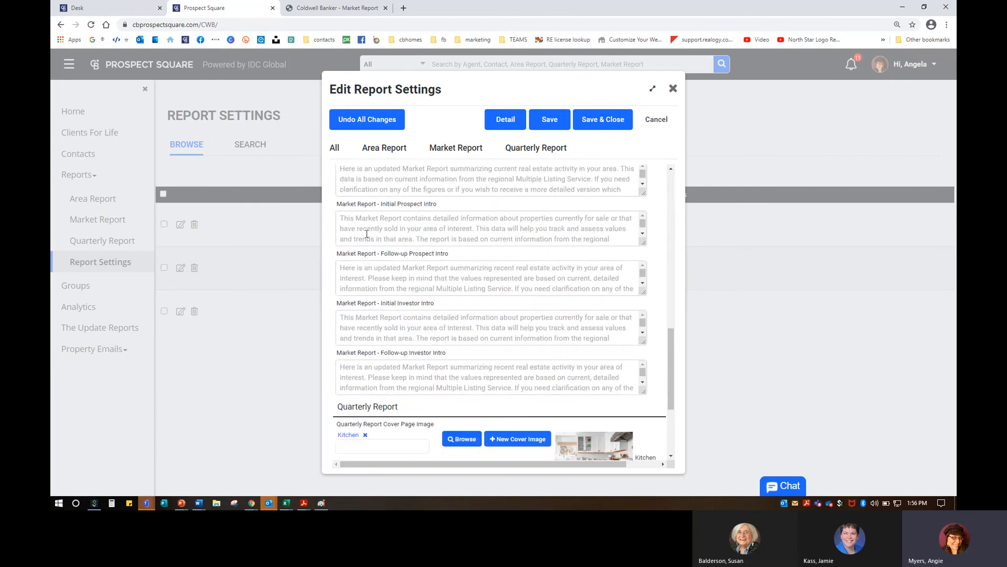
scroll(368, 231, "down", 1)
scroll(415, 298, "up", 4)
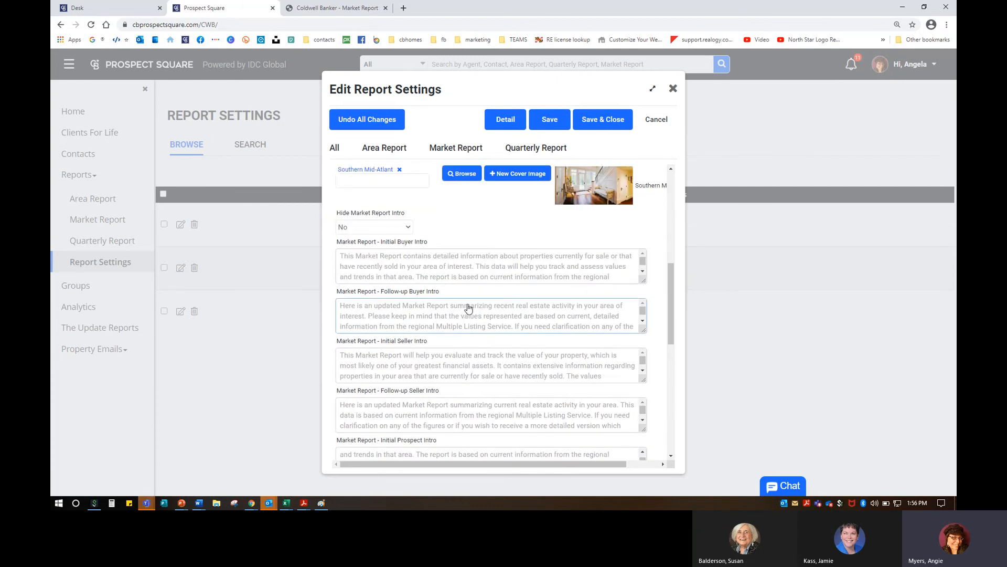
scroll(451, 313, "down", 1)
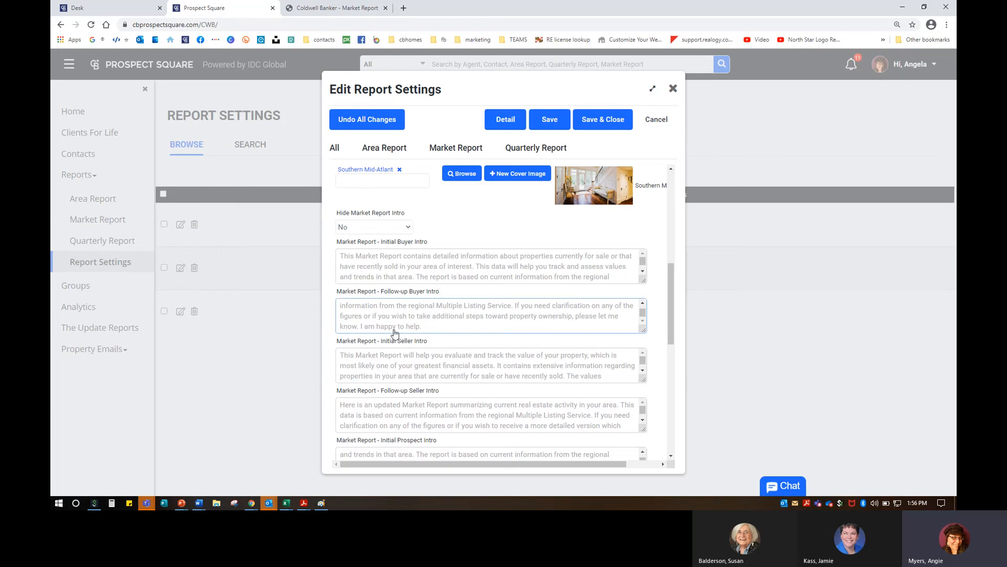
scroll(472, 353, "down", 2)
scroll(450, 406, "down", 3)
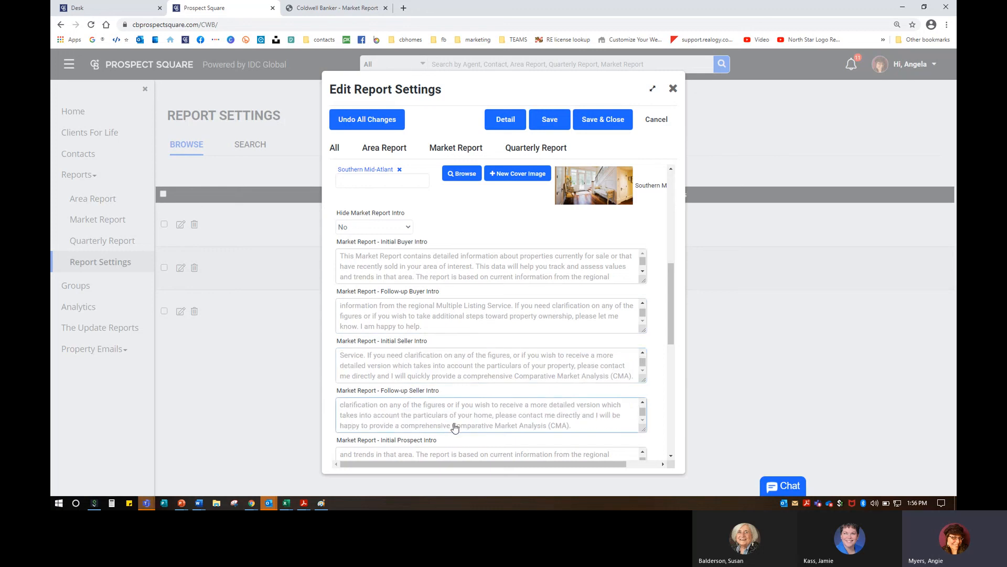
scroll(589, 424, "down", 4)
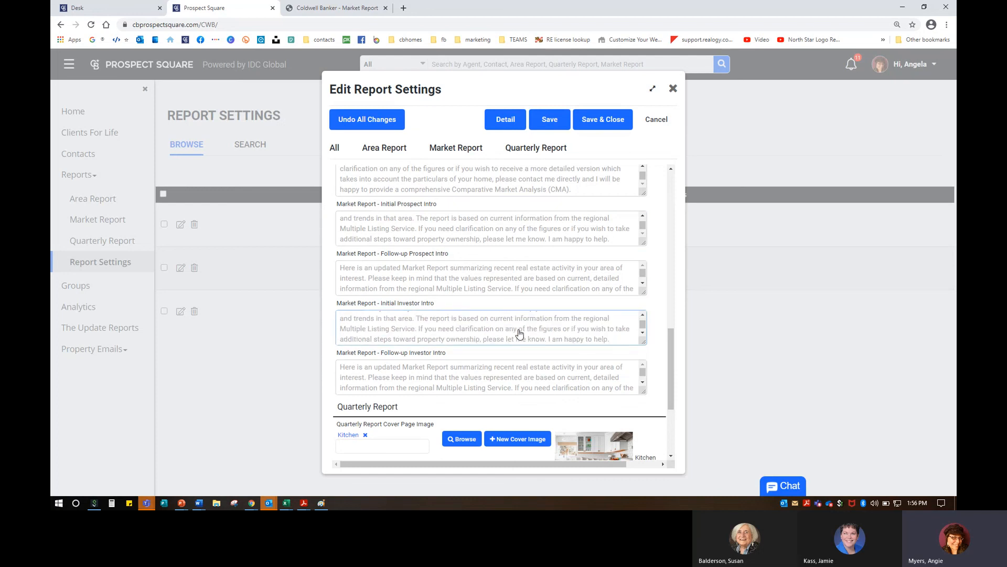
scroll(420, 341, "down", 3)
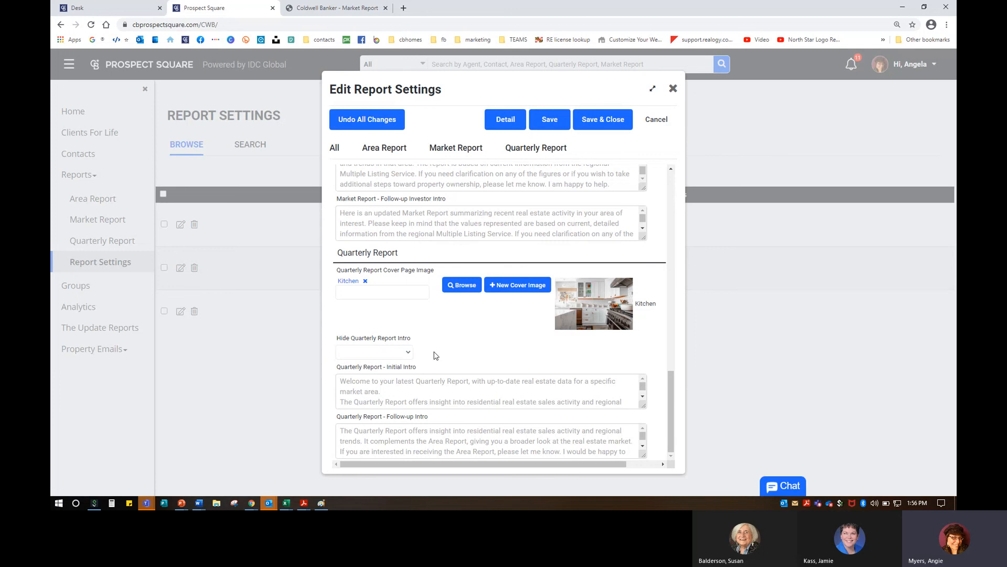
scroll(472, 391, "down", 3)
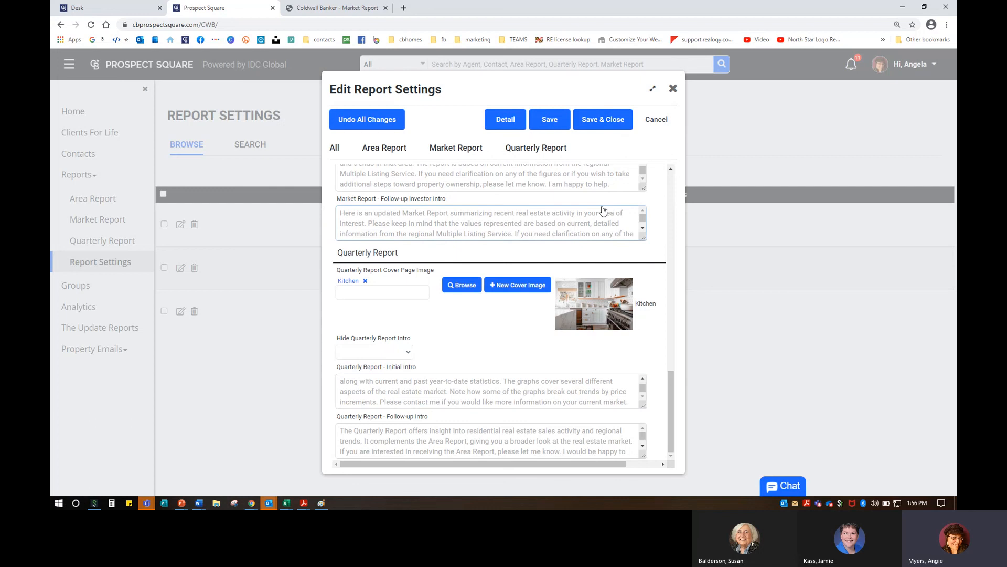
left_click(603, 119)
Step: Dismiss Record saved, collapse Reports, and bring up the Teams meeting's participants view
left_click(599, 201)
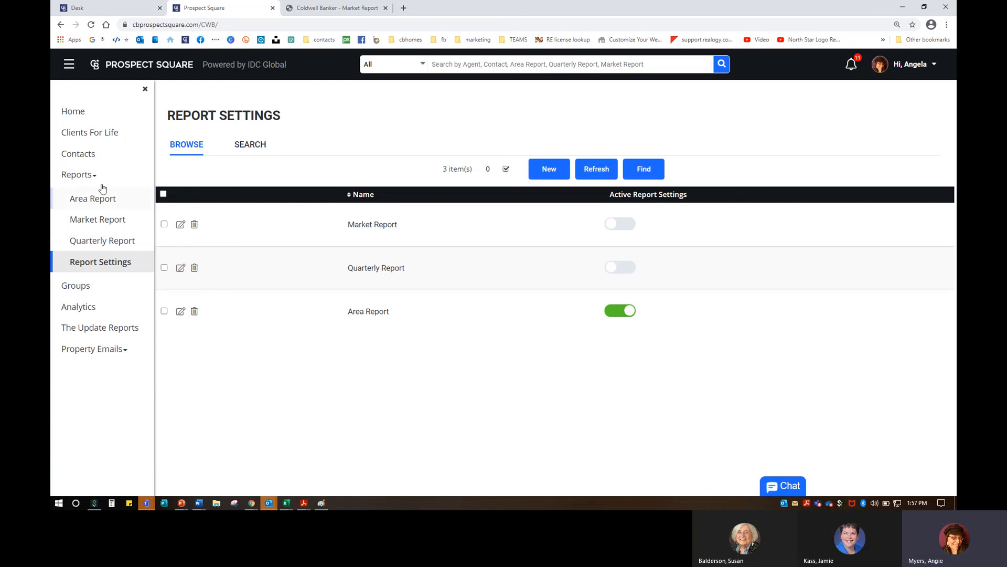
left_click(70, 175)
mouse_move(146, 502)
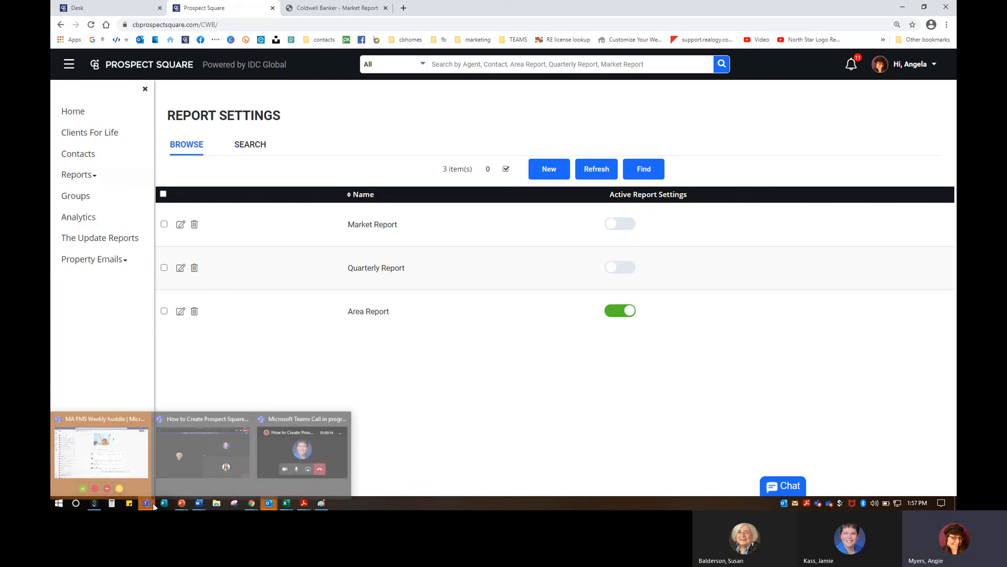
left_click(205, 445)
left_click(872, 36)
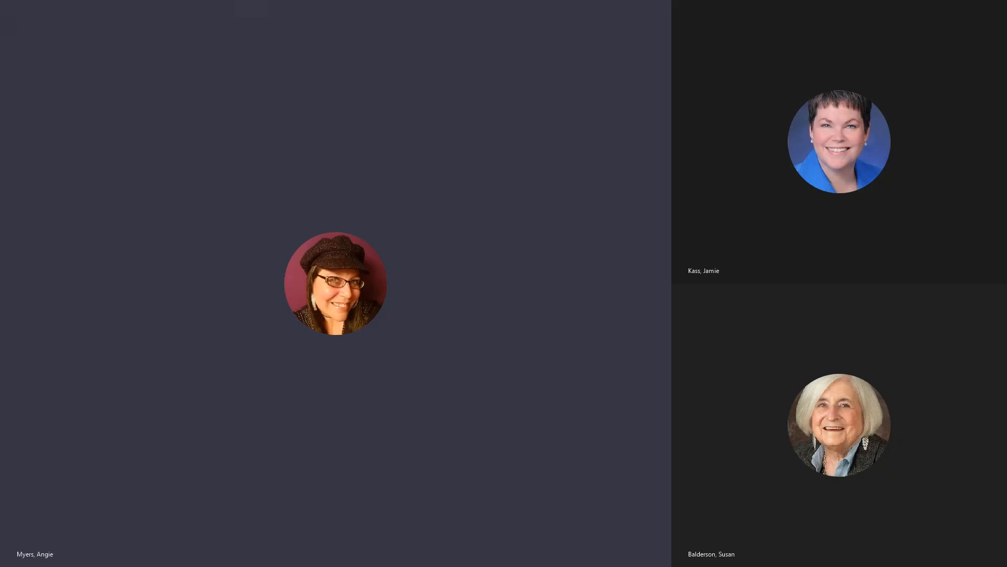